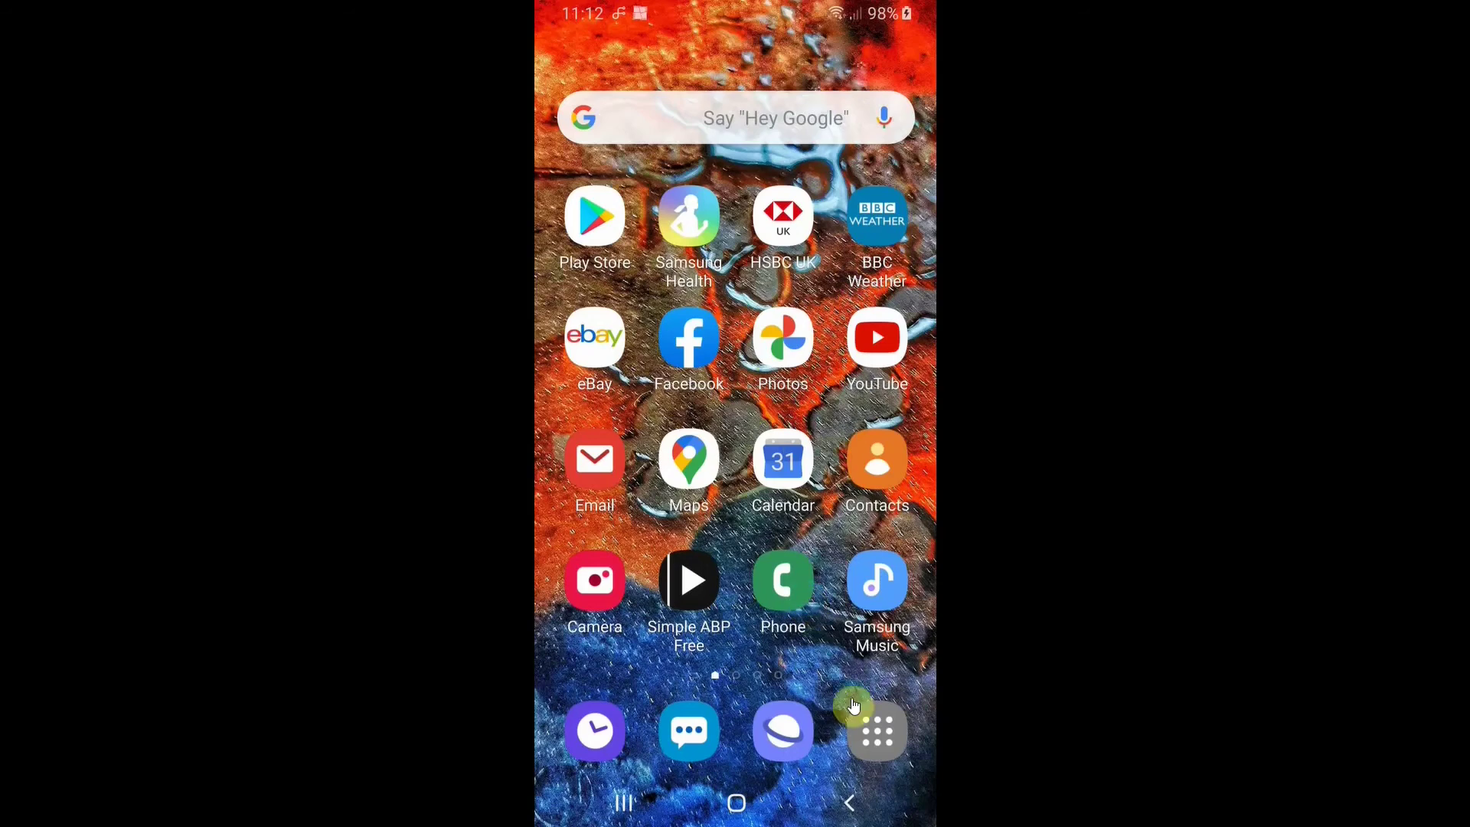
# Launch Snapseed from the app drawer and start opening a photo.
pyautogui.click(875, 729)
pyautogui.click(784, 563)
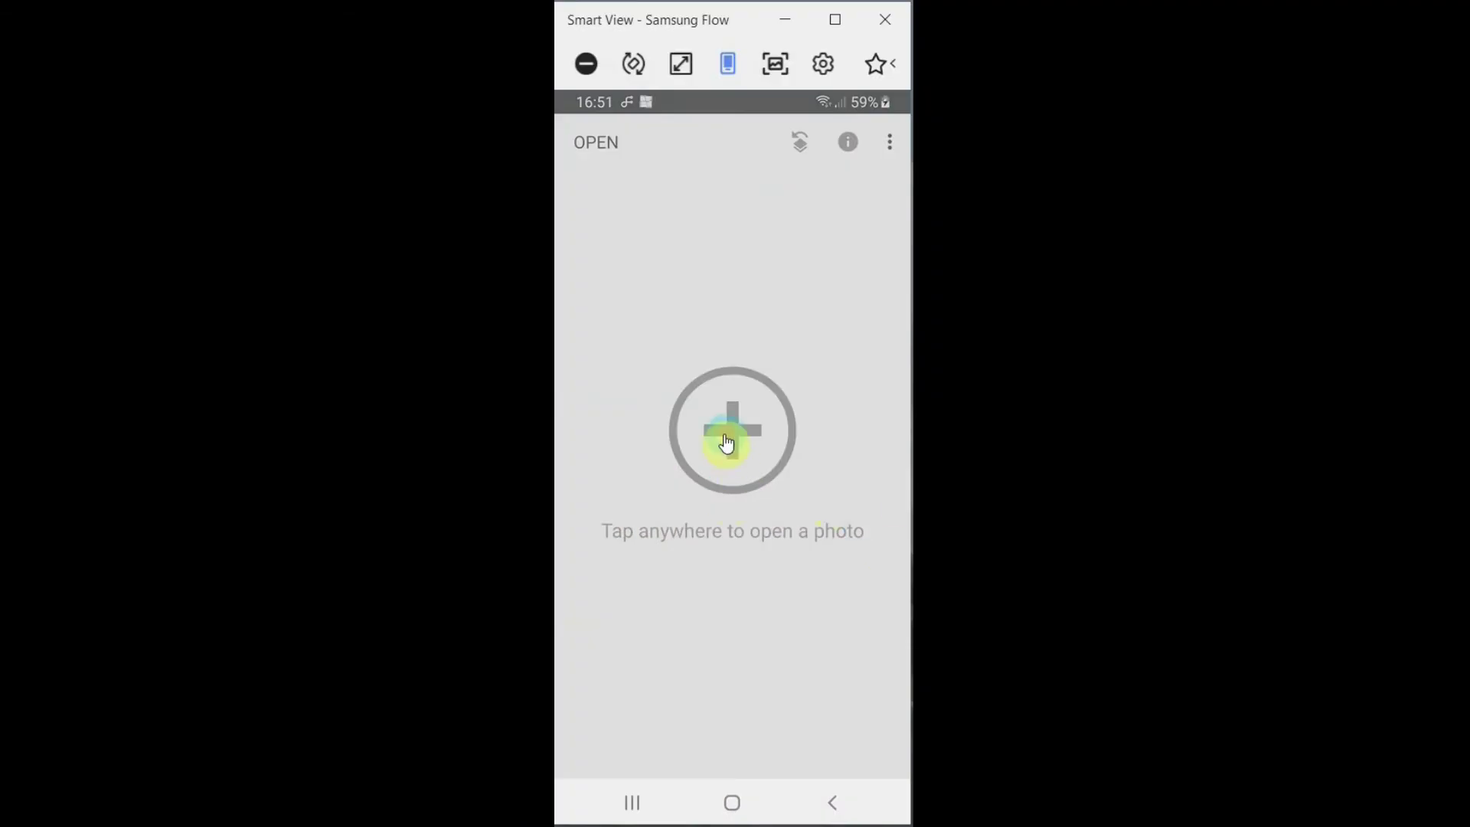
pyautogui.click(726, 443)
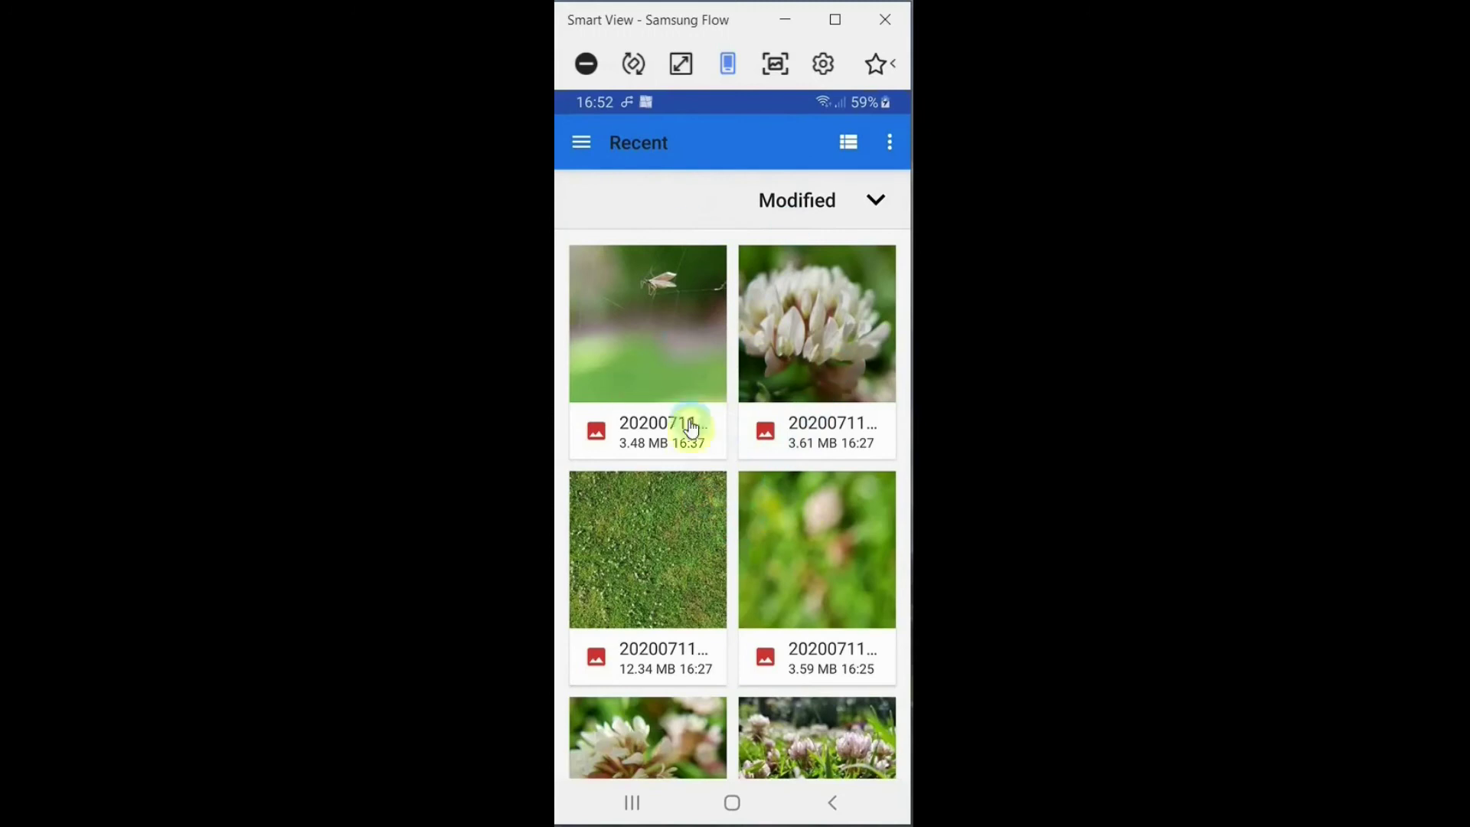
# Check the picker's Open from locations, then scroll Recent down to the heather and fungus shots.
pyautogui.click(582, 143)
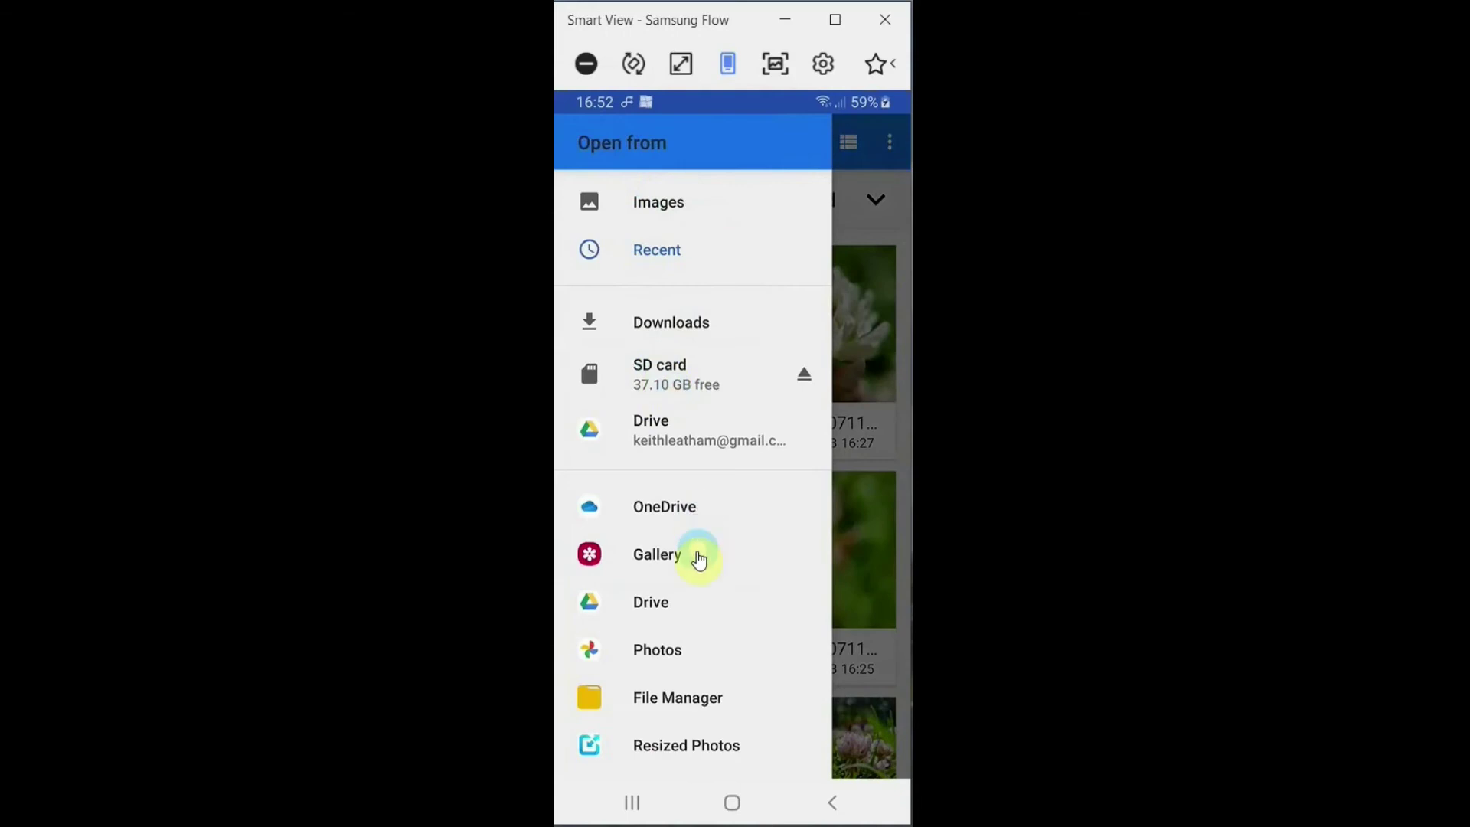
pyautogui.scroll(-1, 699, 559)
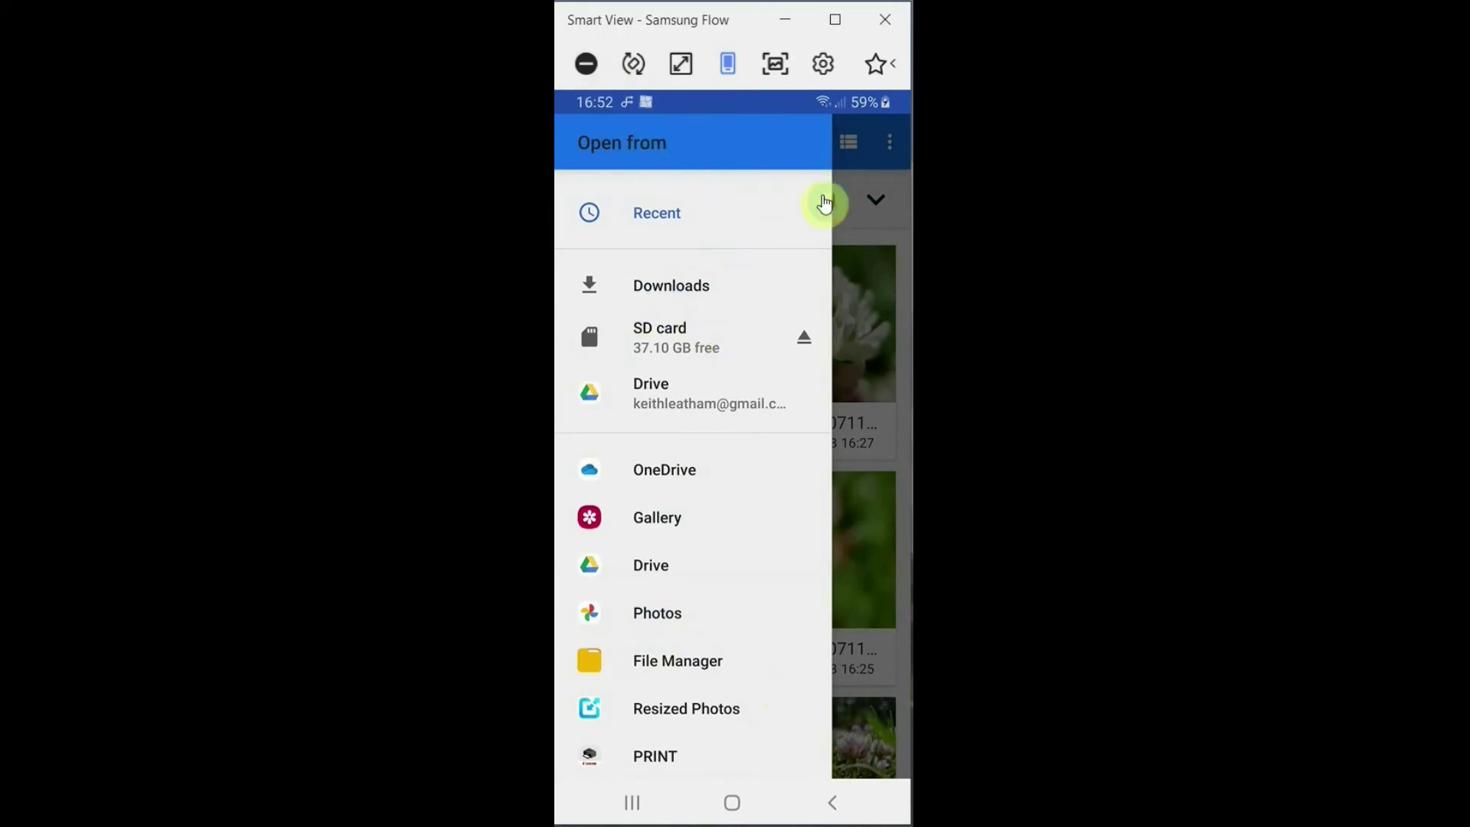
pyautogui.click(665, 219)
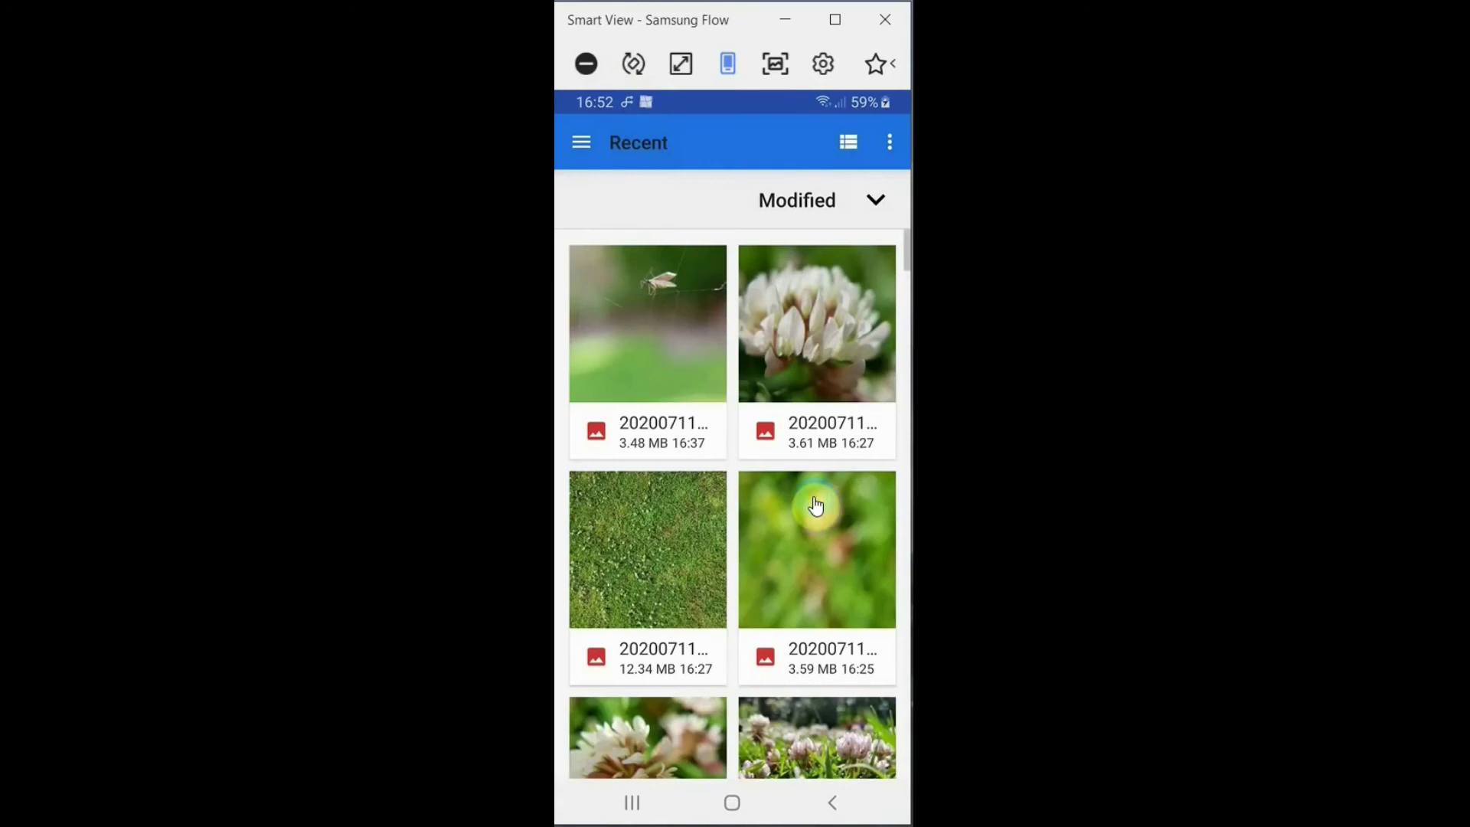
pyautogui.scroll(-10, 723, 557)
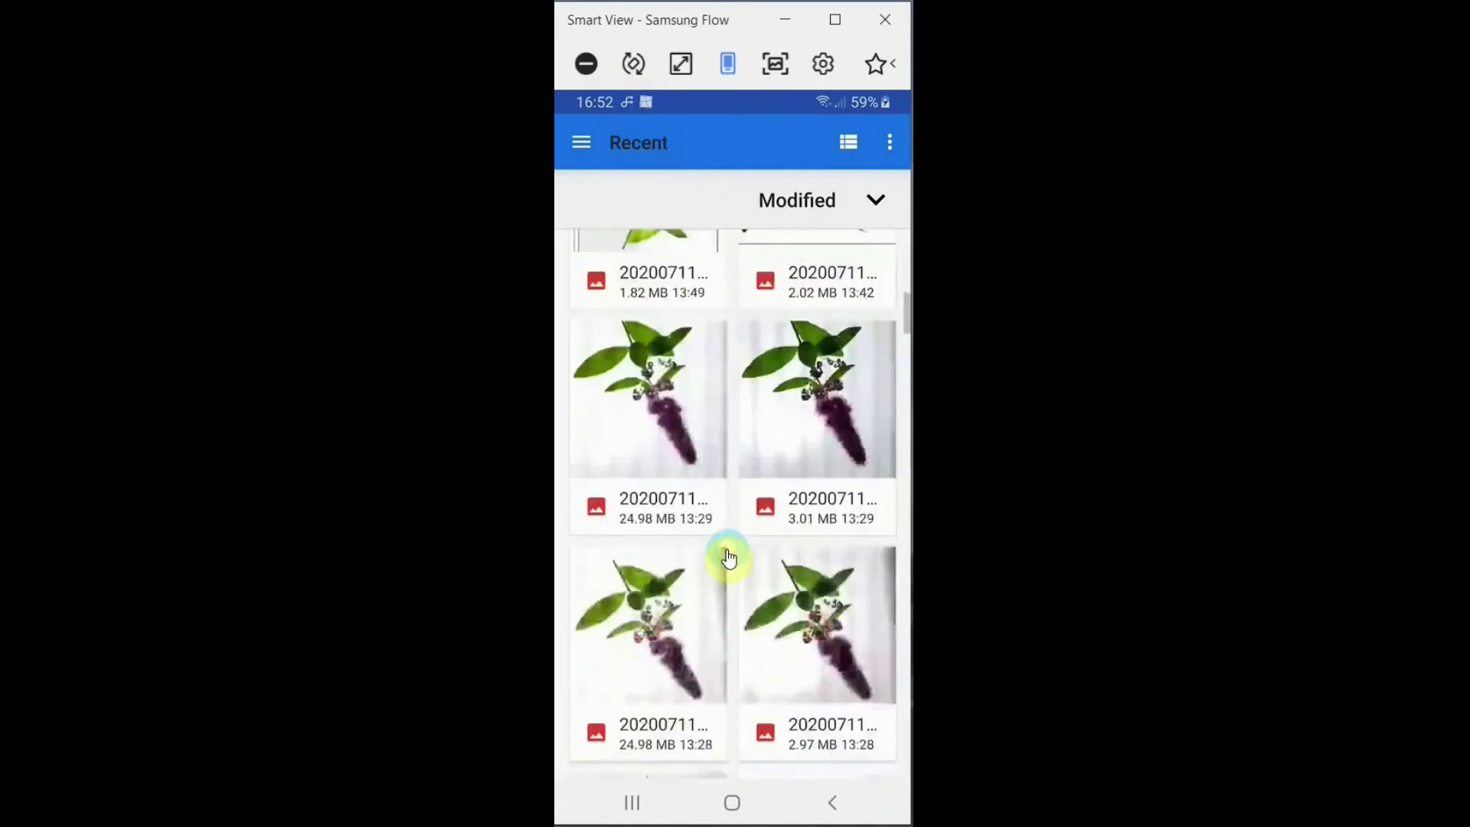
pyautogui.scroll(-15, 728, 557)
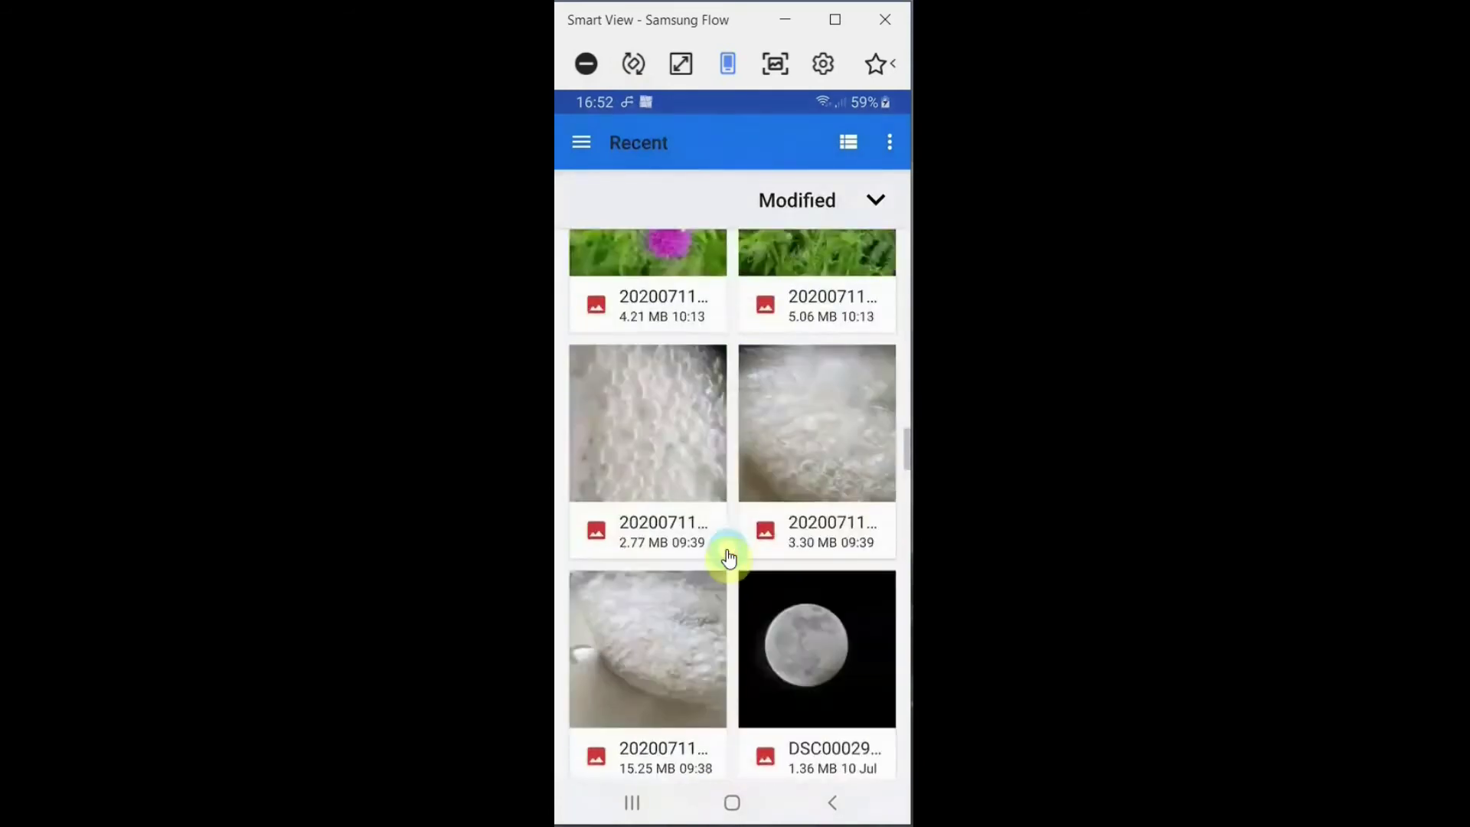
pyautogui.scroll(-15, 728, 557)
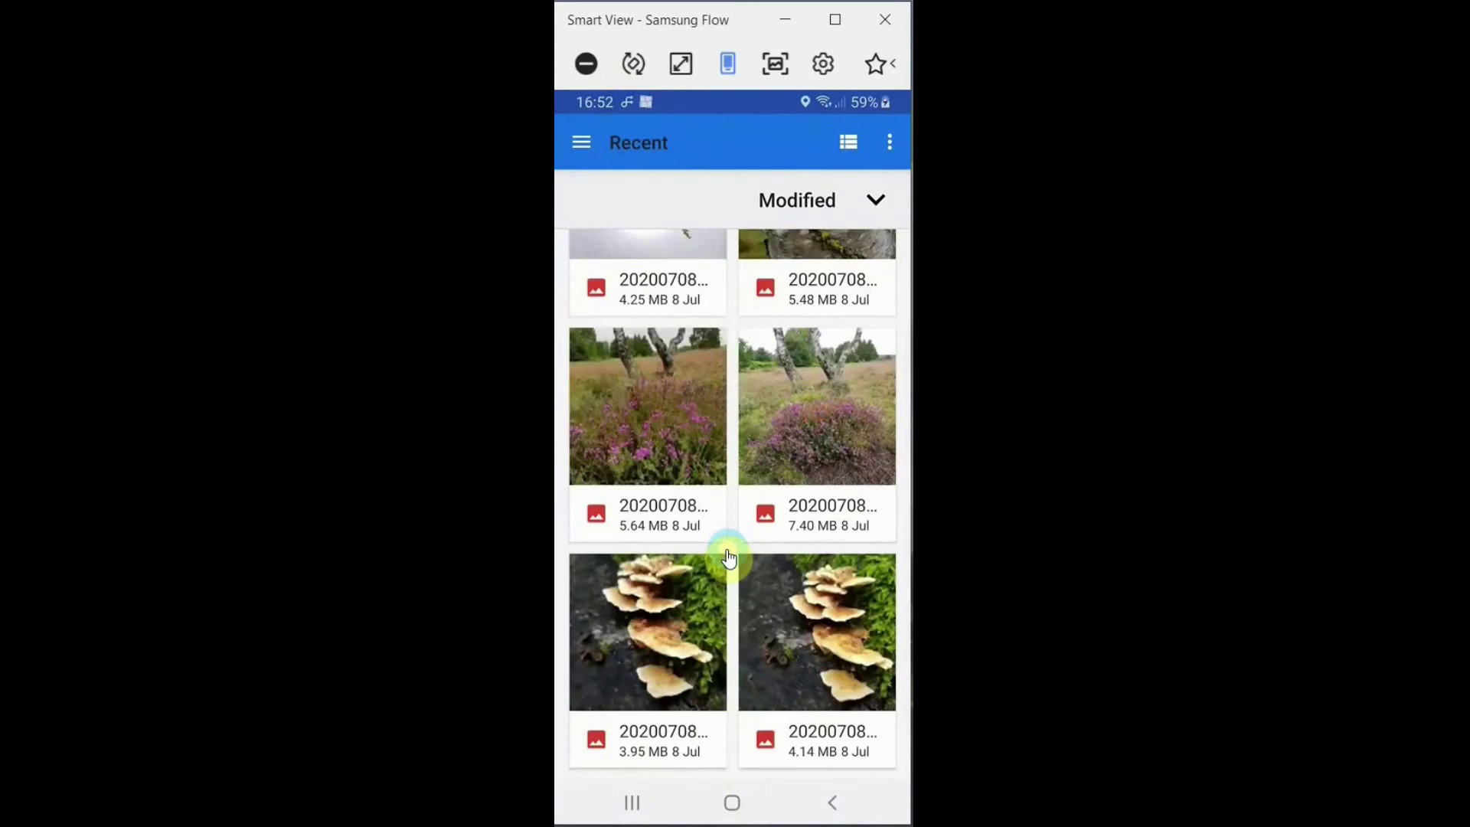
# Browse the Albums tab in Samsung Gallery, then exit back to the home screen.
pyautogui.click(834, 803)
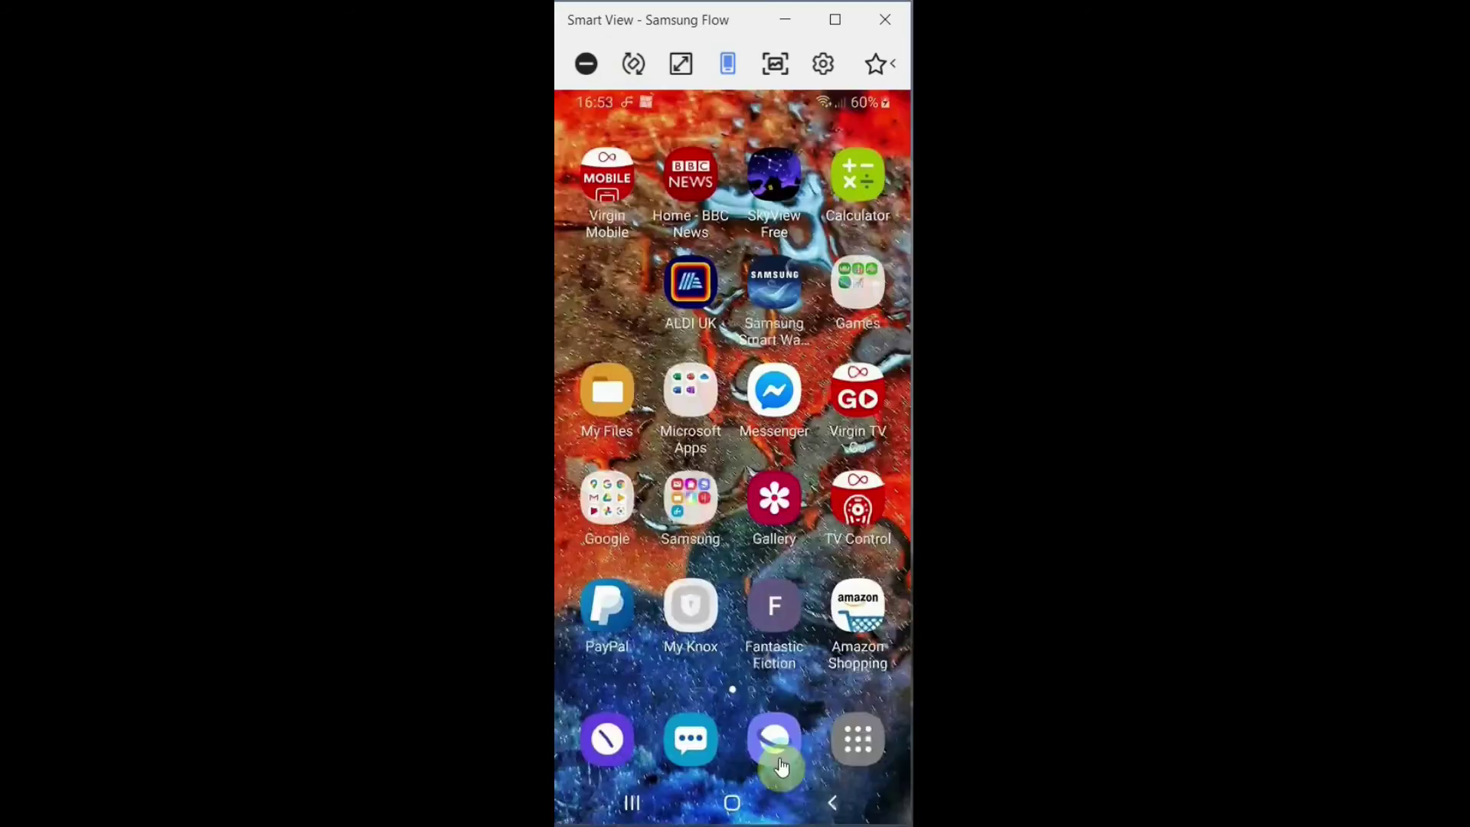
pyautogui.click(784, 502)
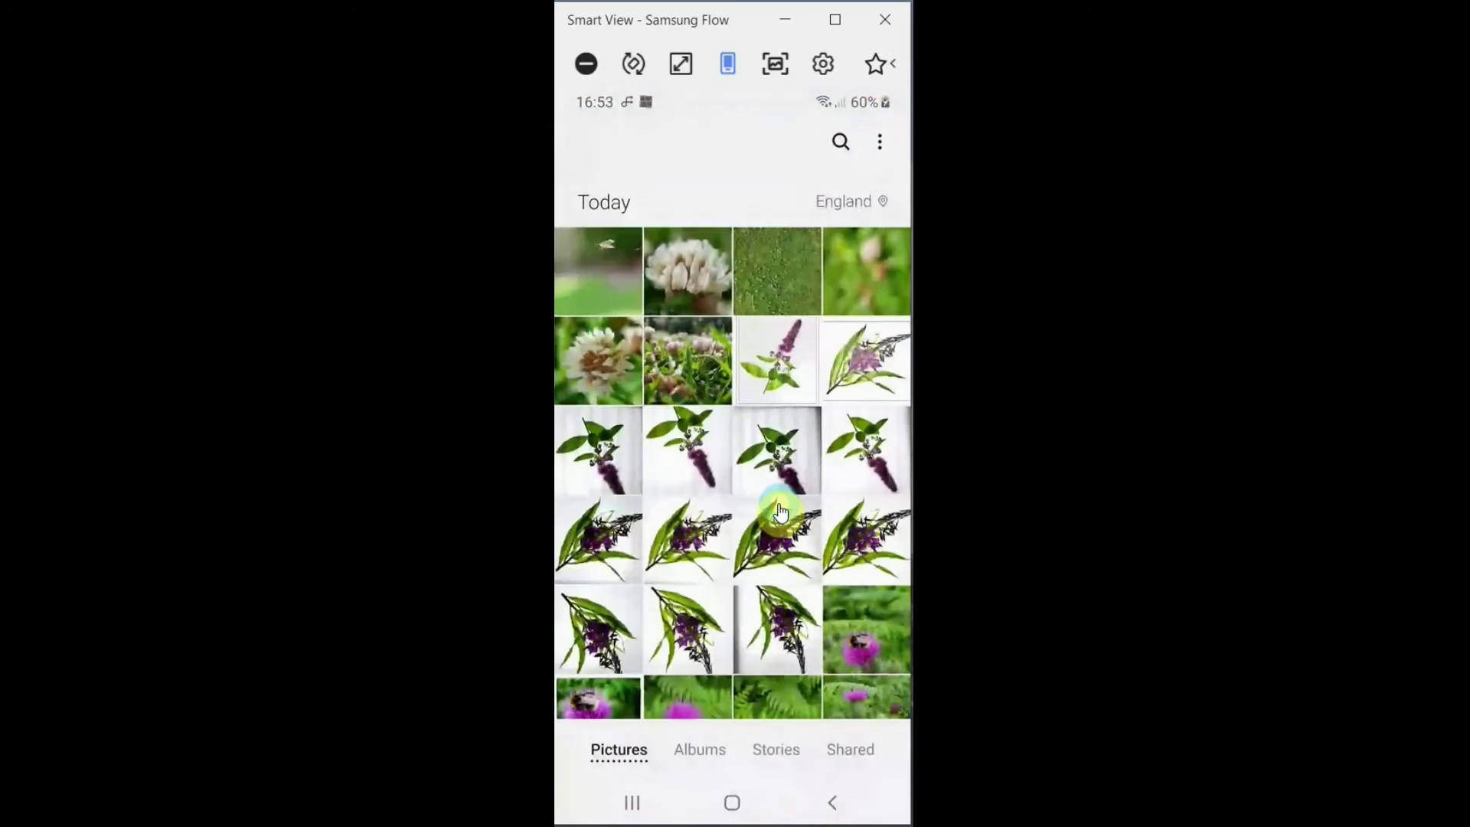
pyautogui.click(714, 754)
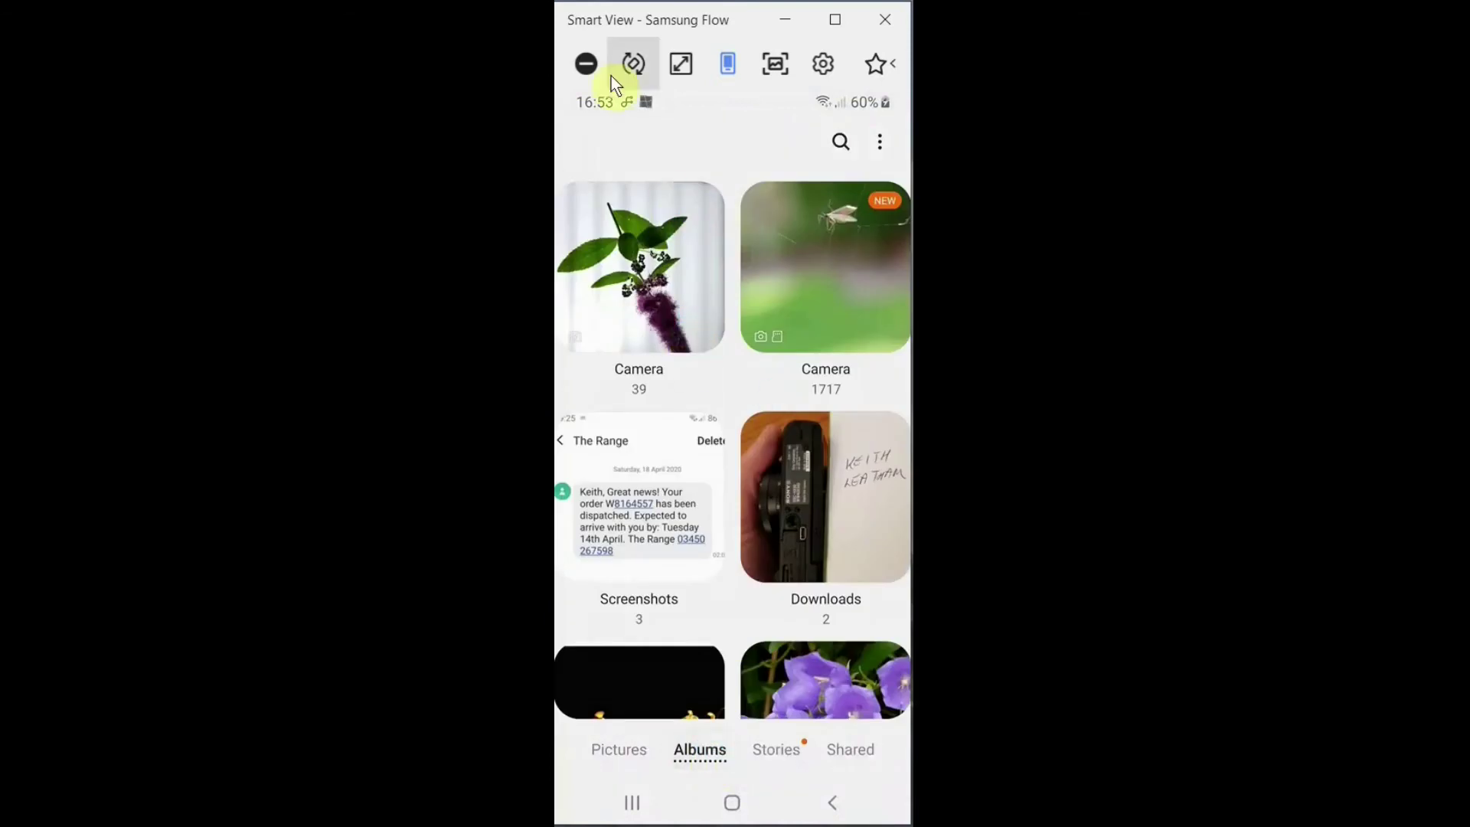
pyautogui.scroll(-2, 770, 364)
pyautogui.scroll(-1, 771, 360)
pyautogui.scroll(5, 770, 355)
pyautogui.click(833, 804)
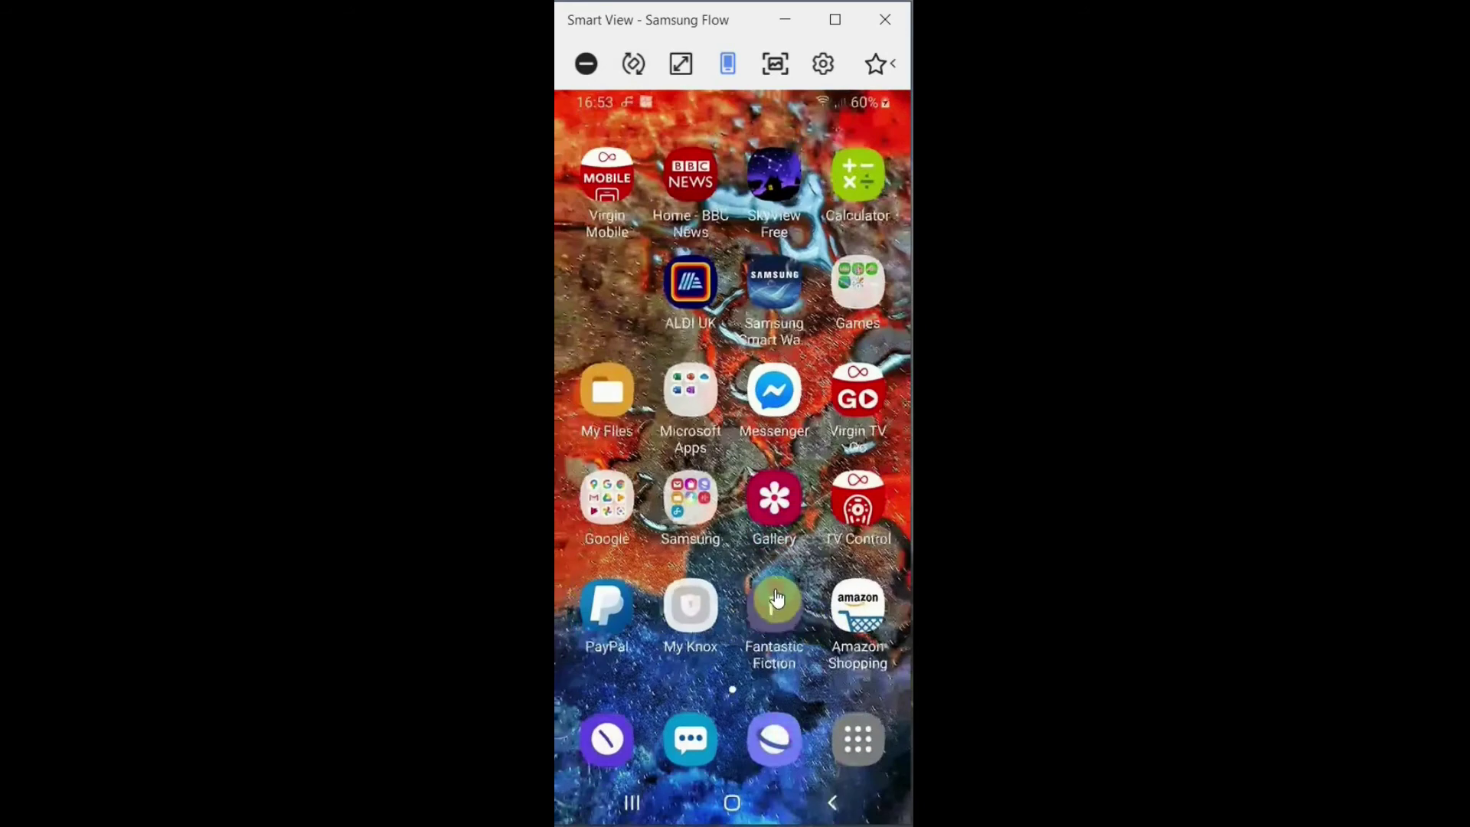
# Open Google Photos from the home screen and browse its Library of albums.
pyautogui.click(732, 802)
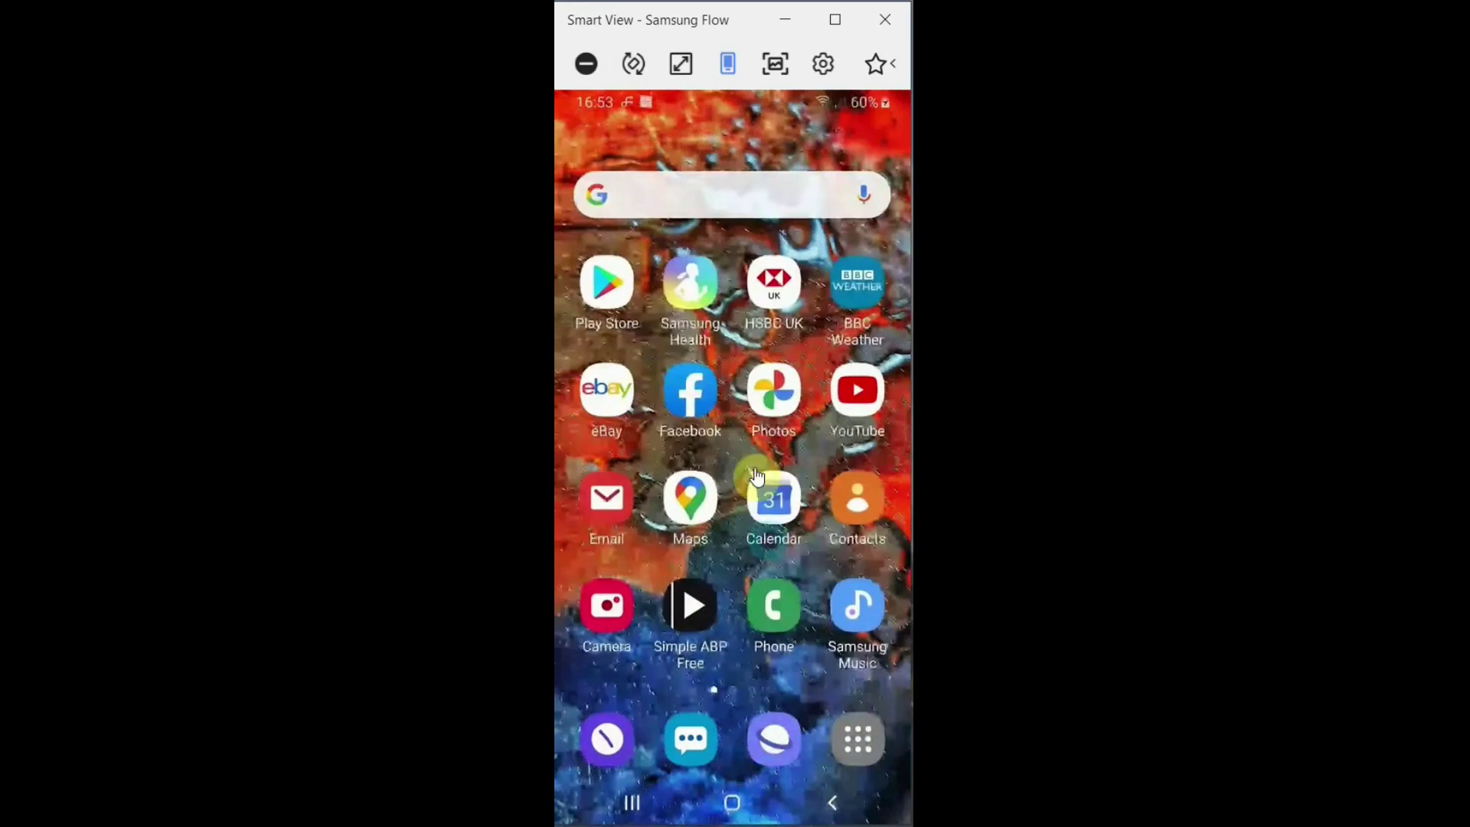
pyautogui.click(771, 397)
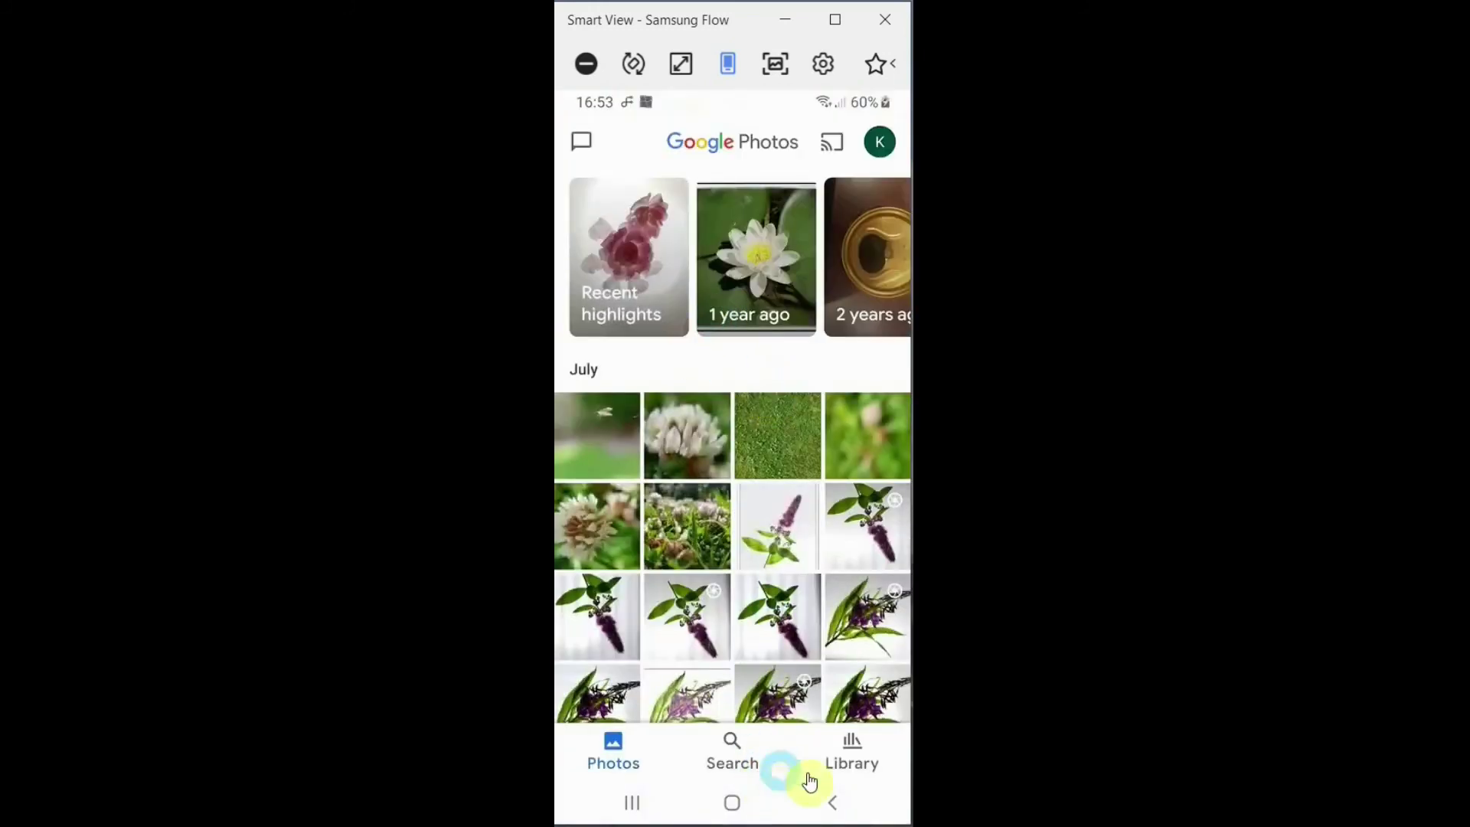
pyautogui.click(856, 748)
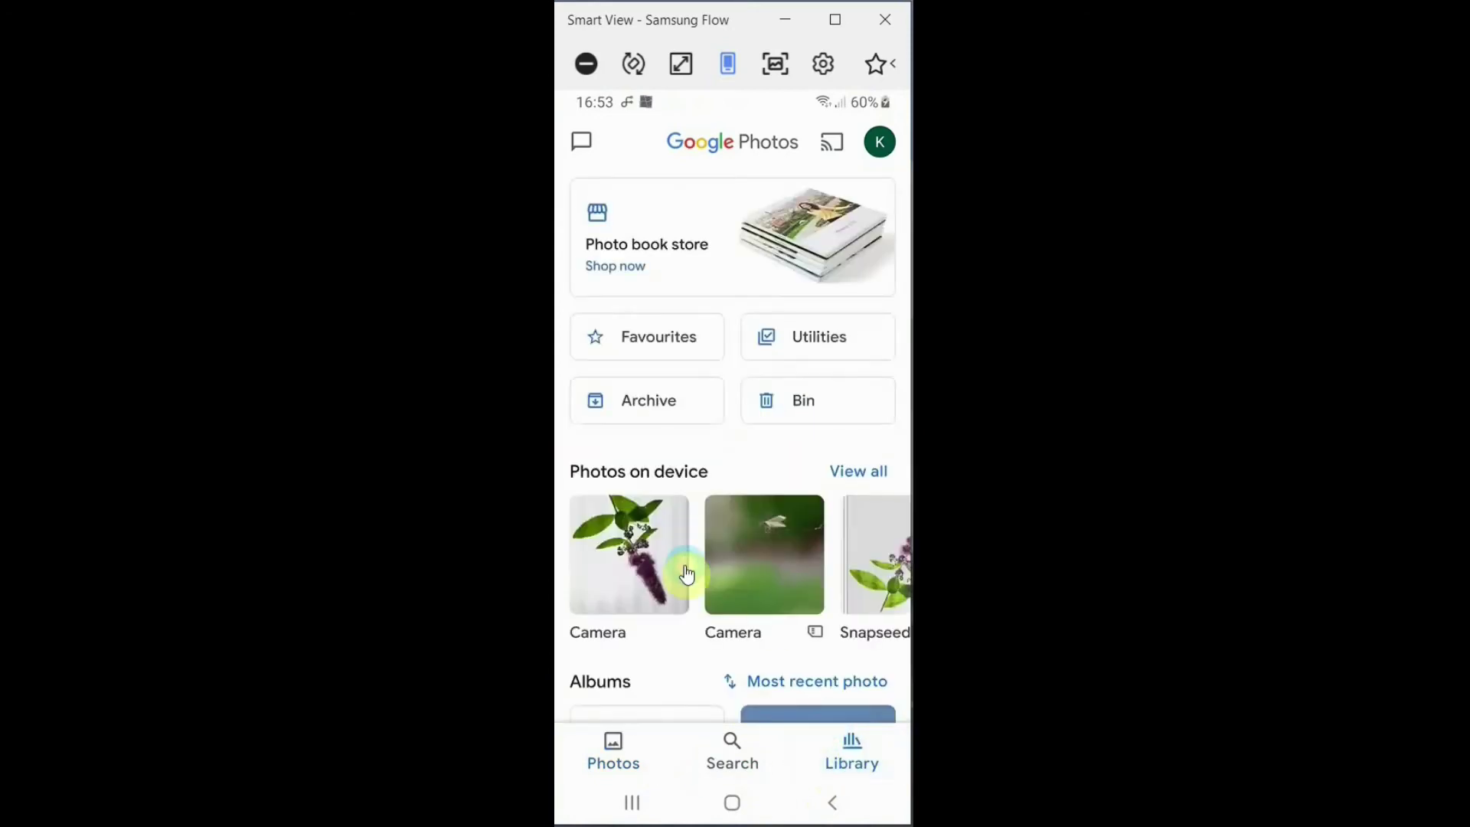
pyautogui.scroll(-10, 710, 641)
pyautogui.scroll(5, 711, 642)
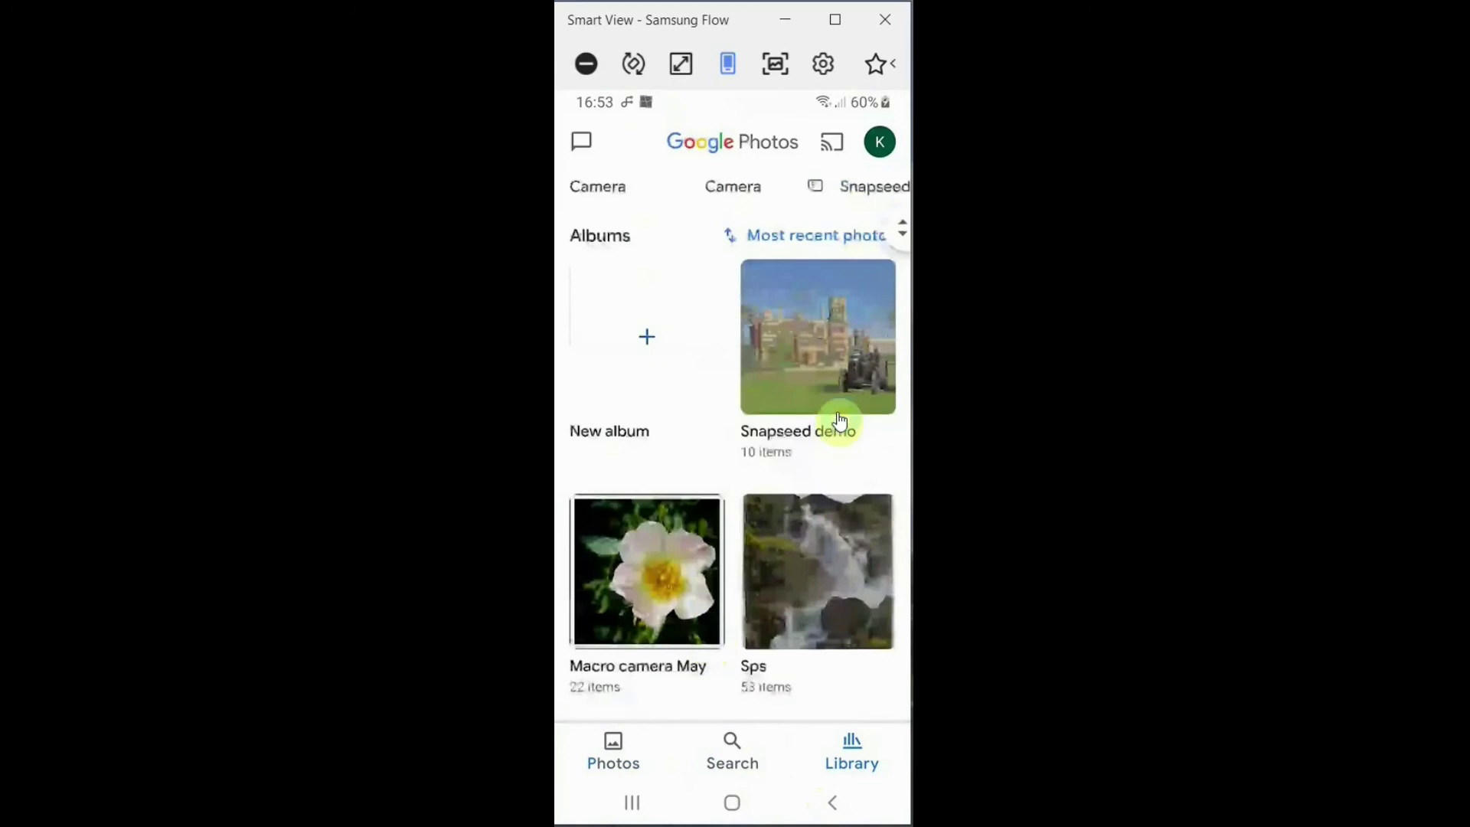
# Share the house and steam-engine photo from the Snapseed demo album to Snapseed.
pyautogui.click(787, 367)
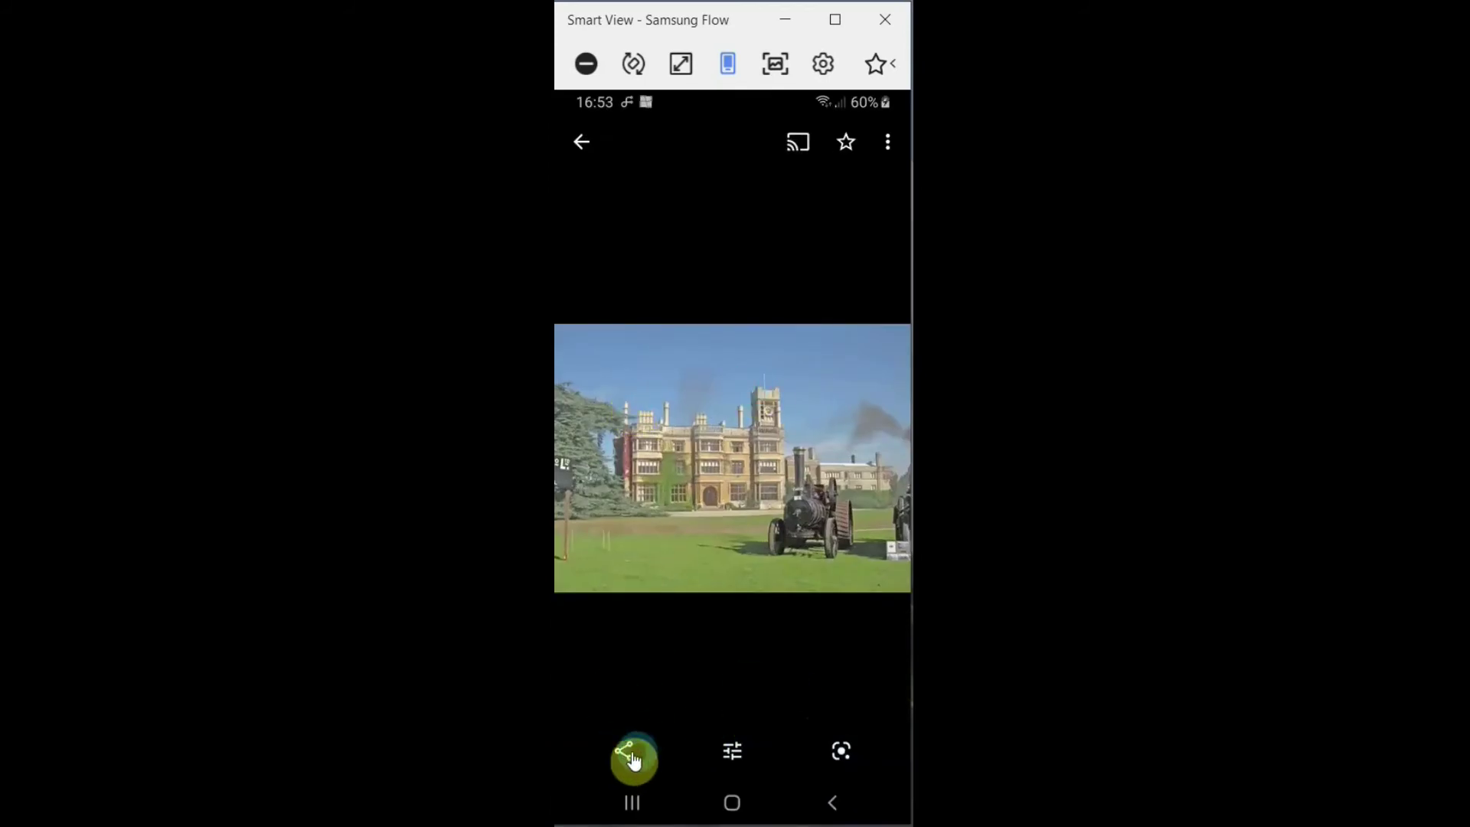
pyautogui.click(625, 760)
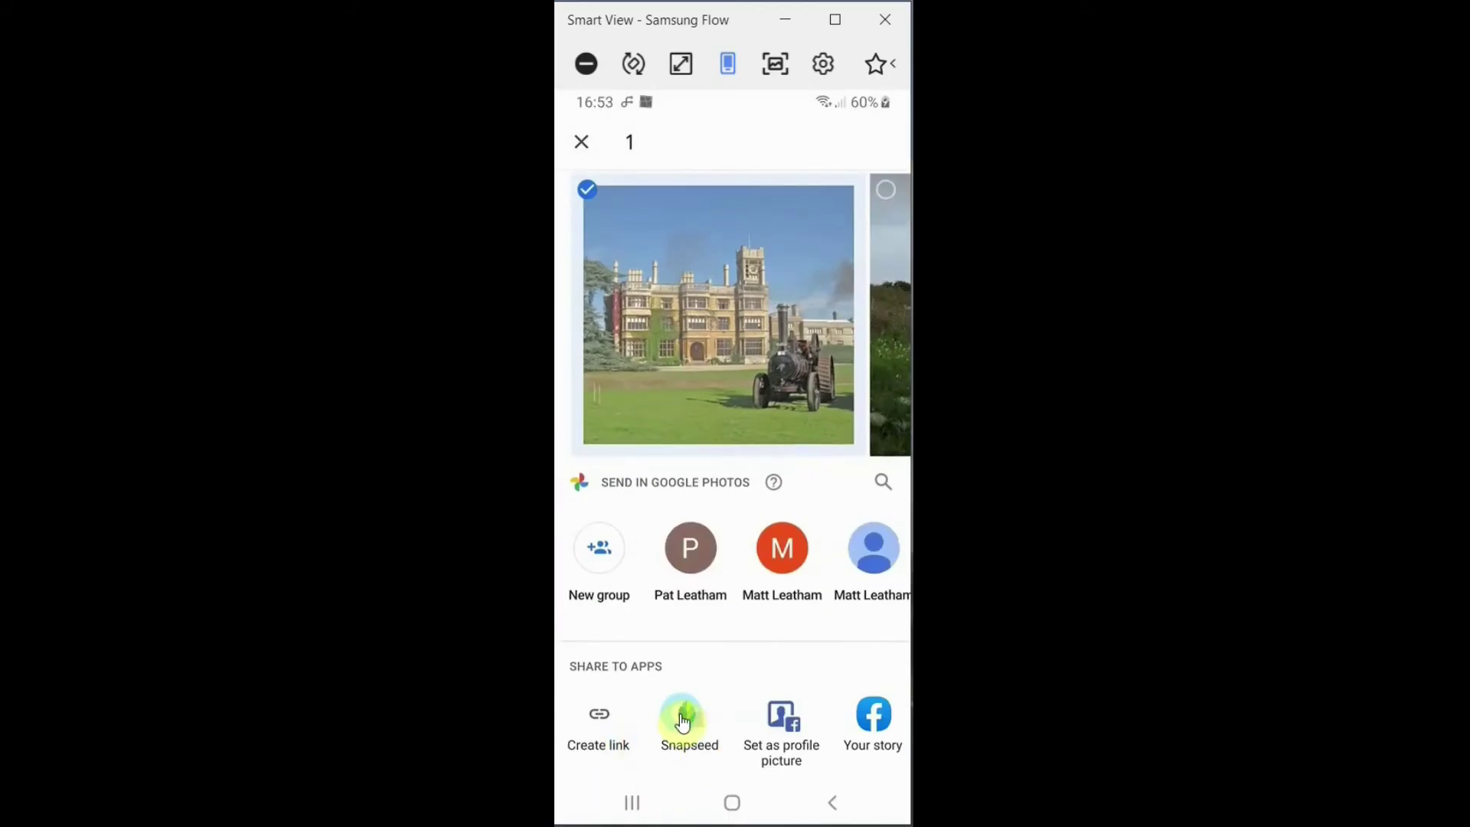
pyautogui.click(683, 718)
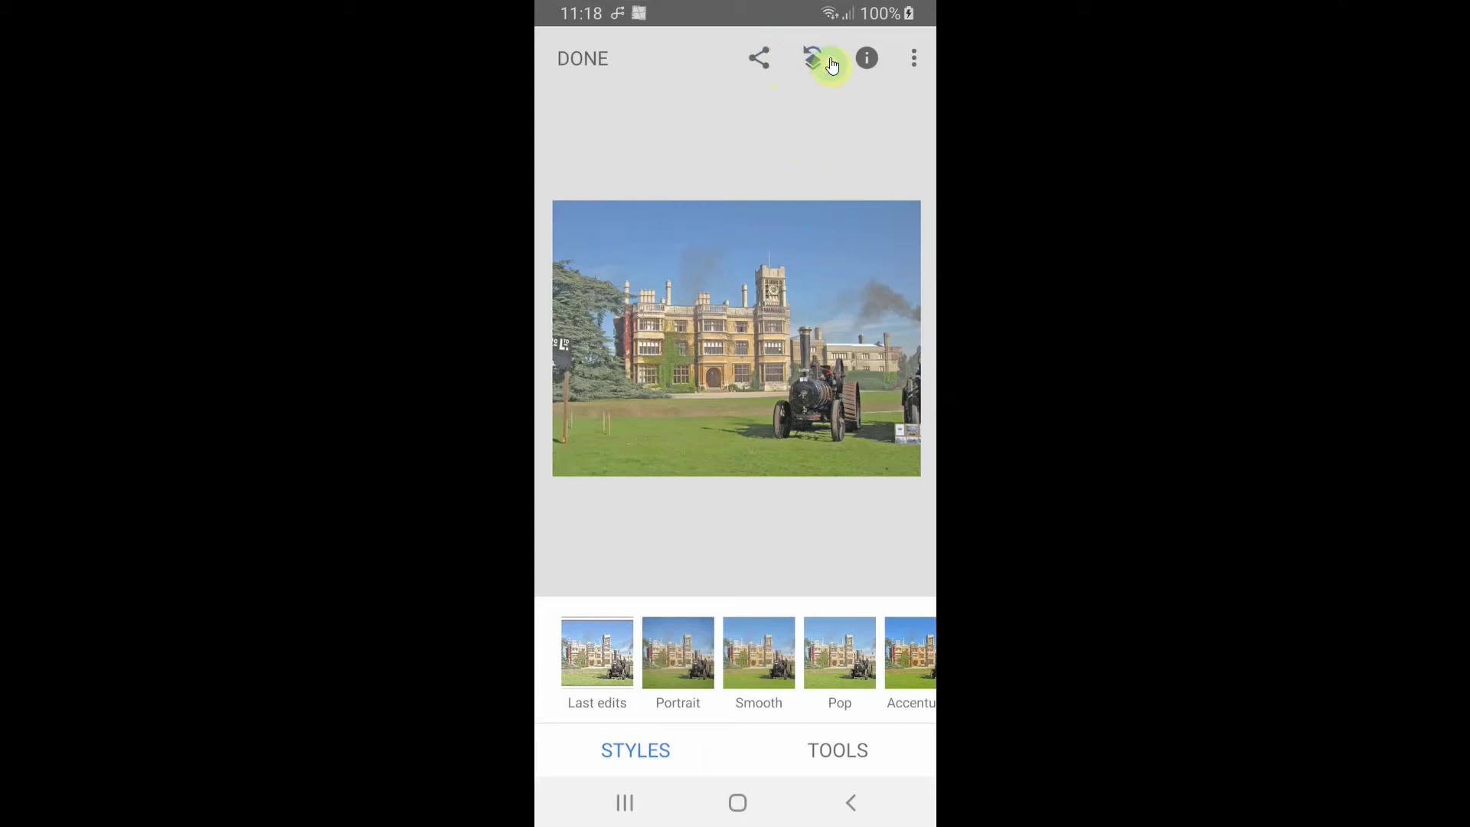
# View Snapseed's Settings, Tutorials and Help menu, then dismiss it without choosing anything.
pyautogui.click(832, 104)
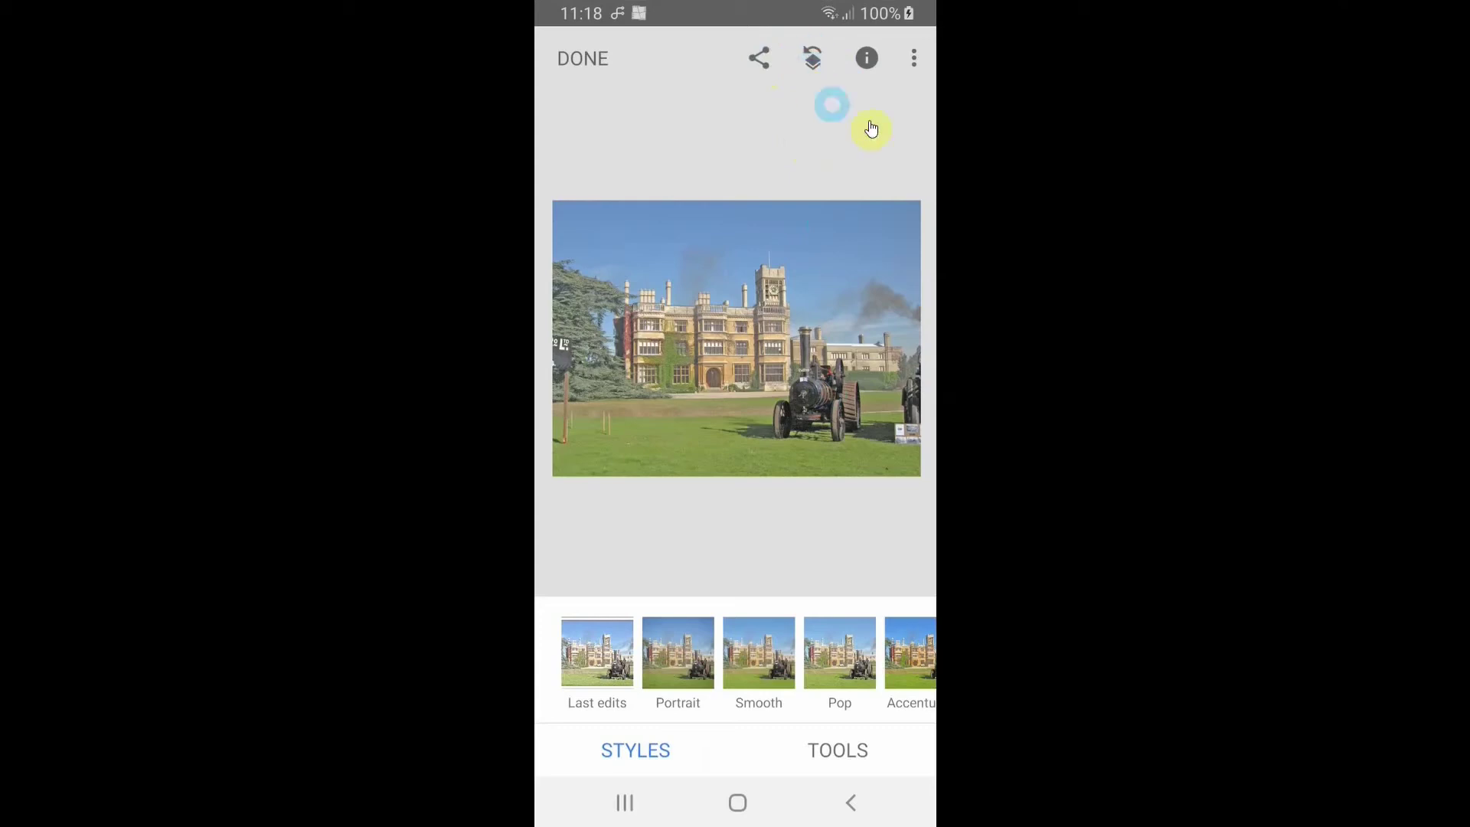
pyautogui.click(919, 65)
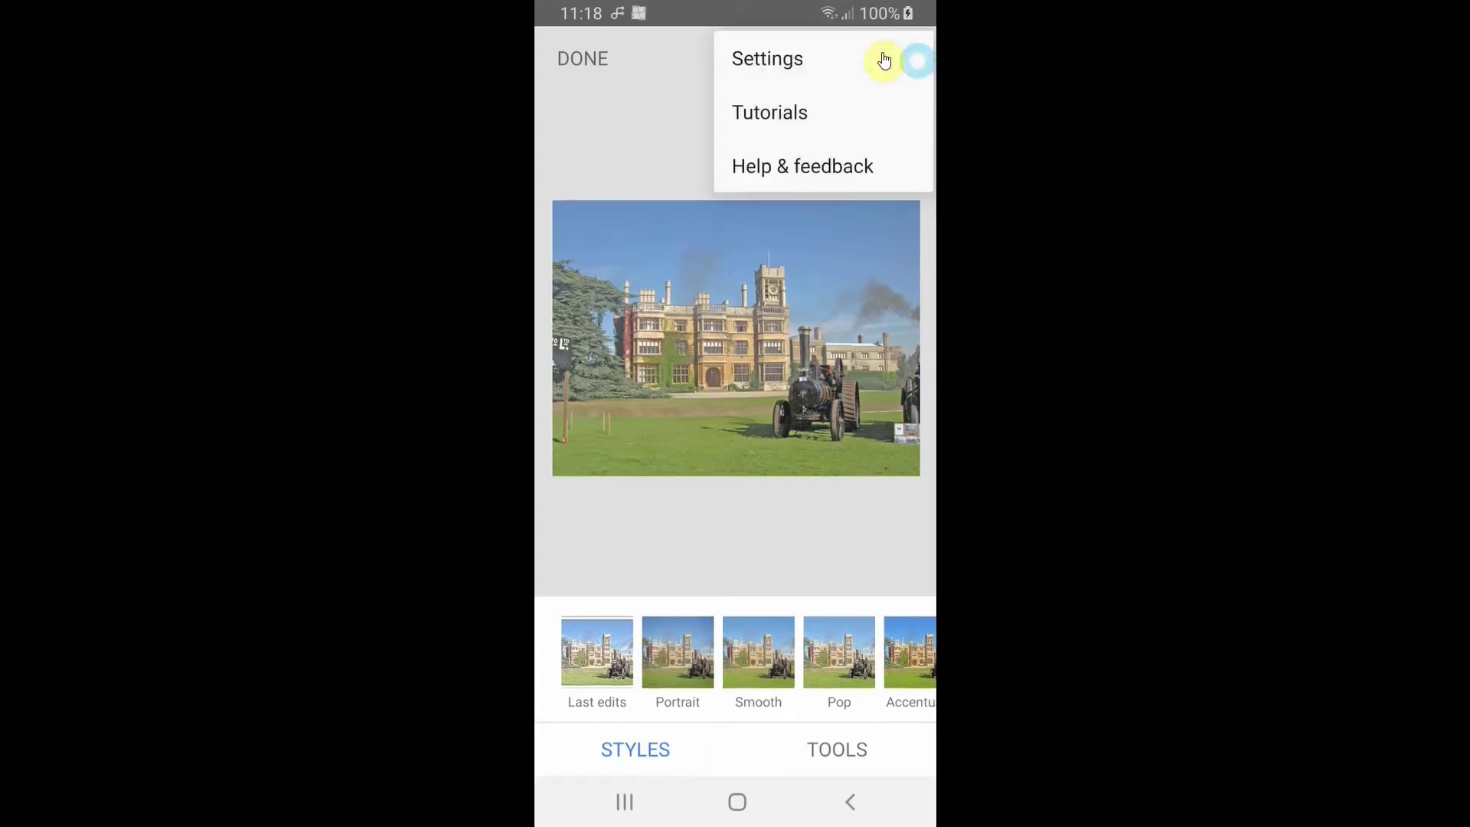
pyautogui.click(776, 60)
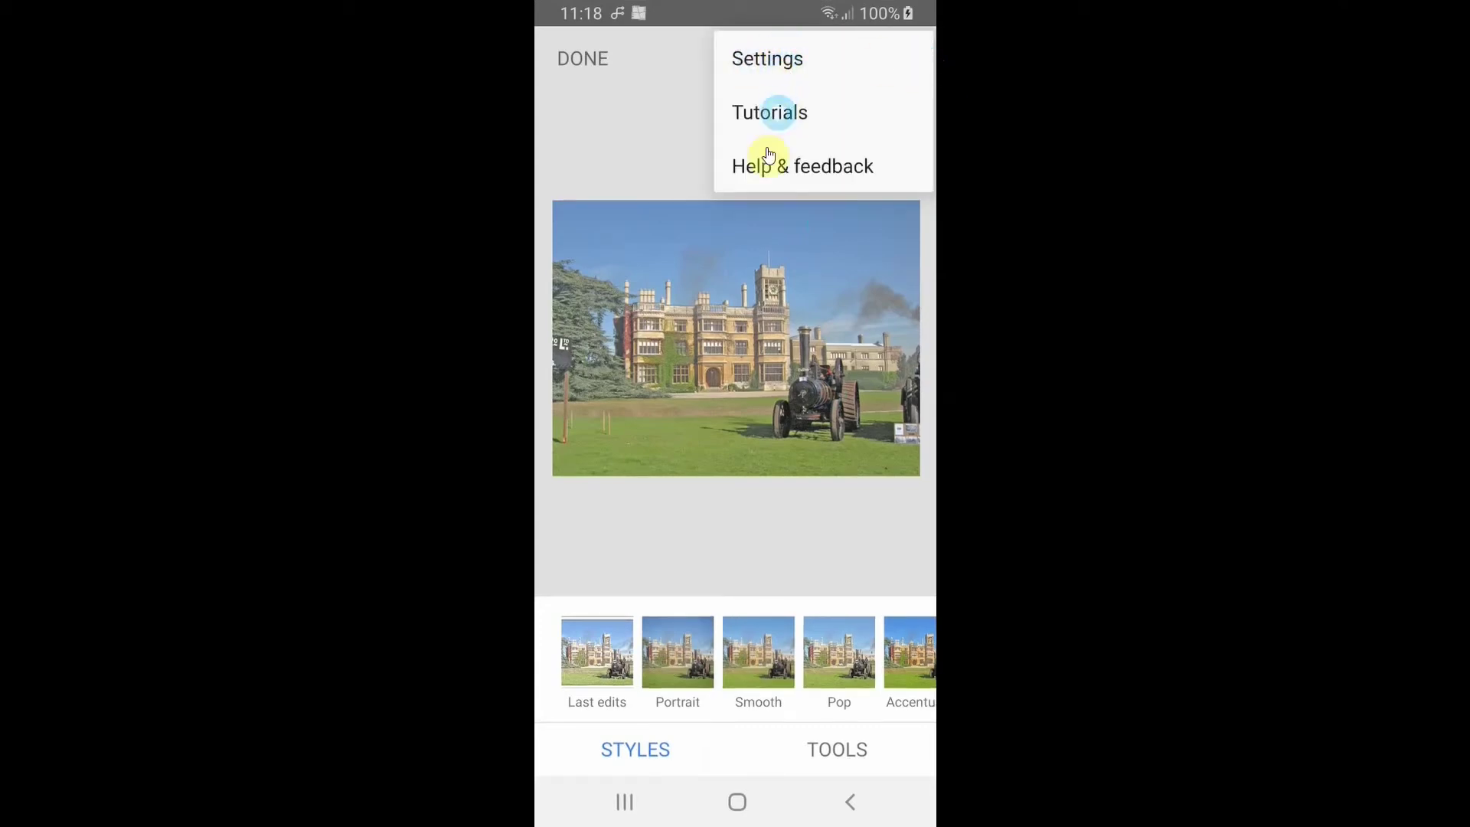
pyautogui.click(627, 134)
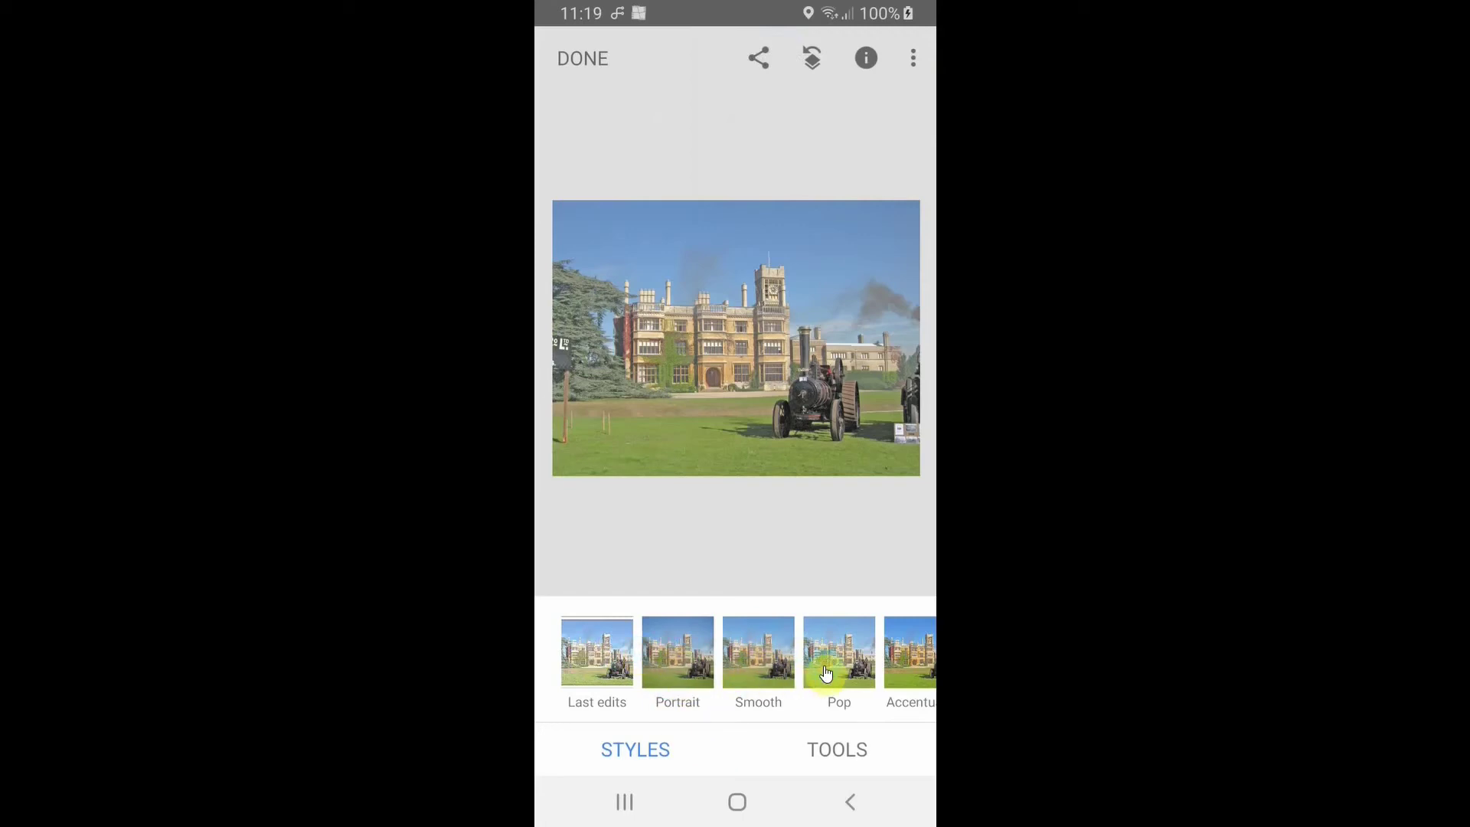
pyautogui.hscroll(5, 825, 678)
pyautogui.hscroll(5, 823, 672)
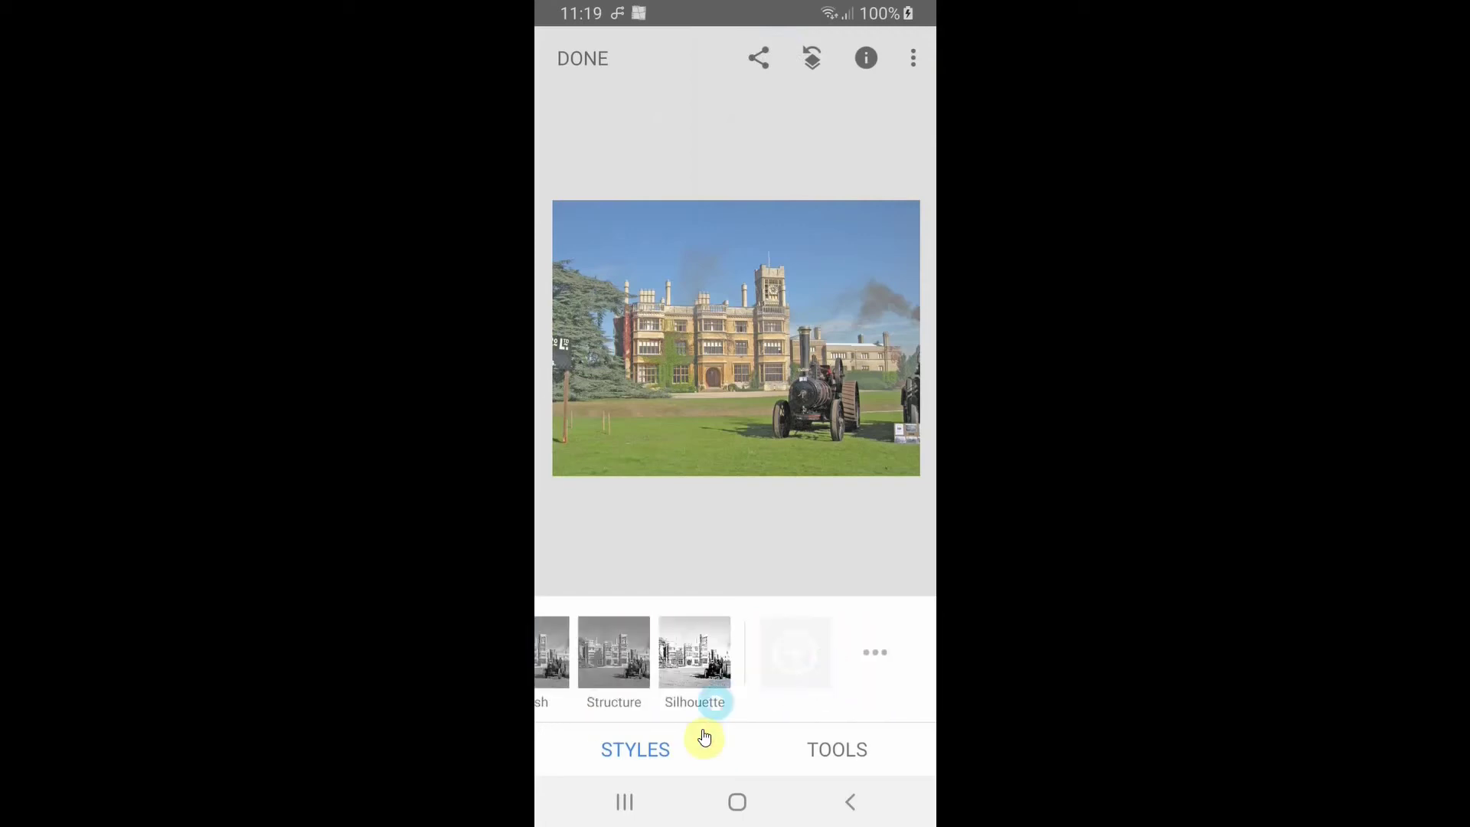
pyautogui.click(601, 657)
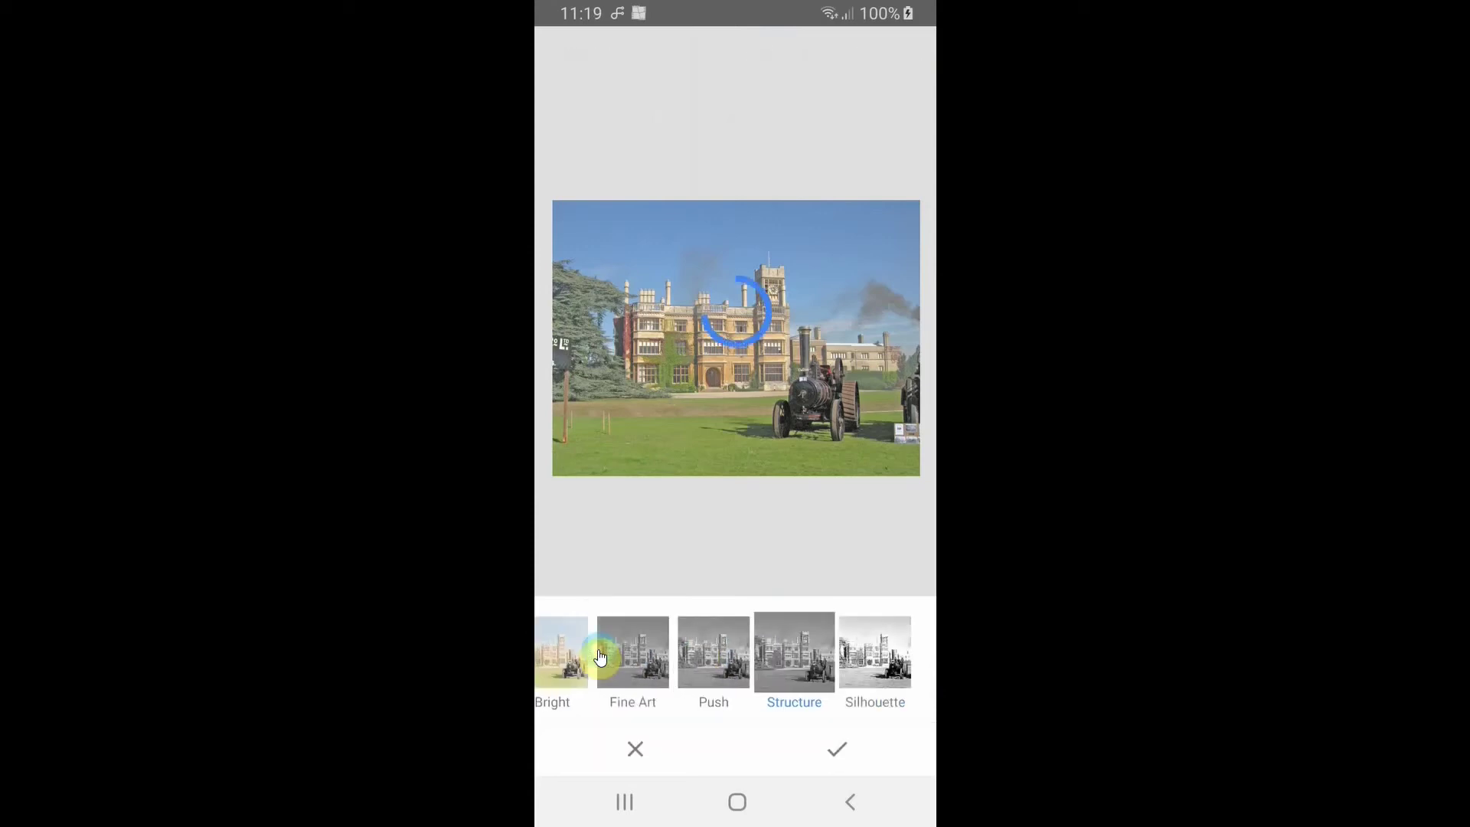
pyautogui.hscroll(-10, 601, 657)
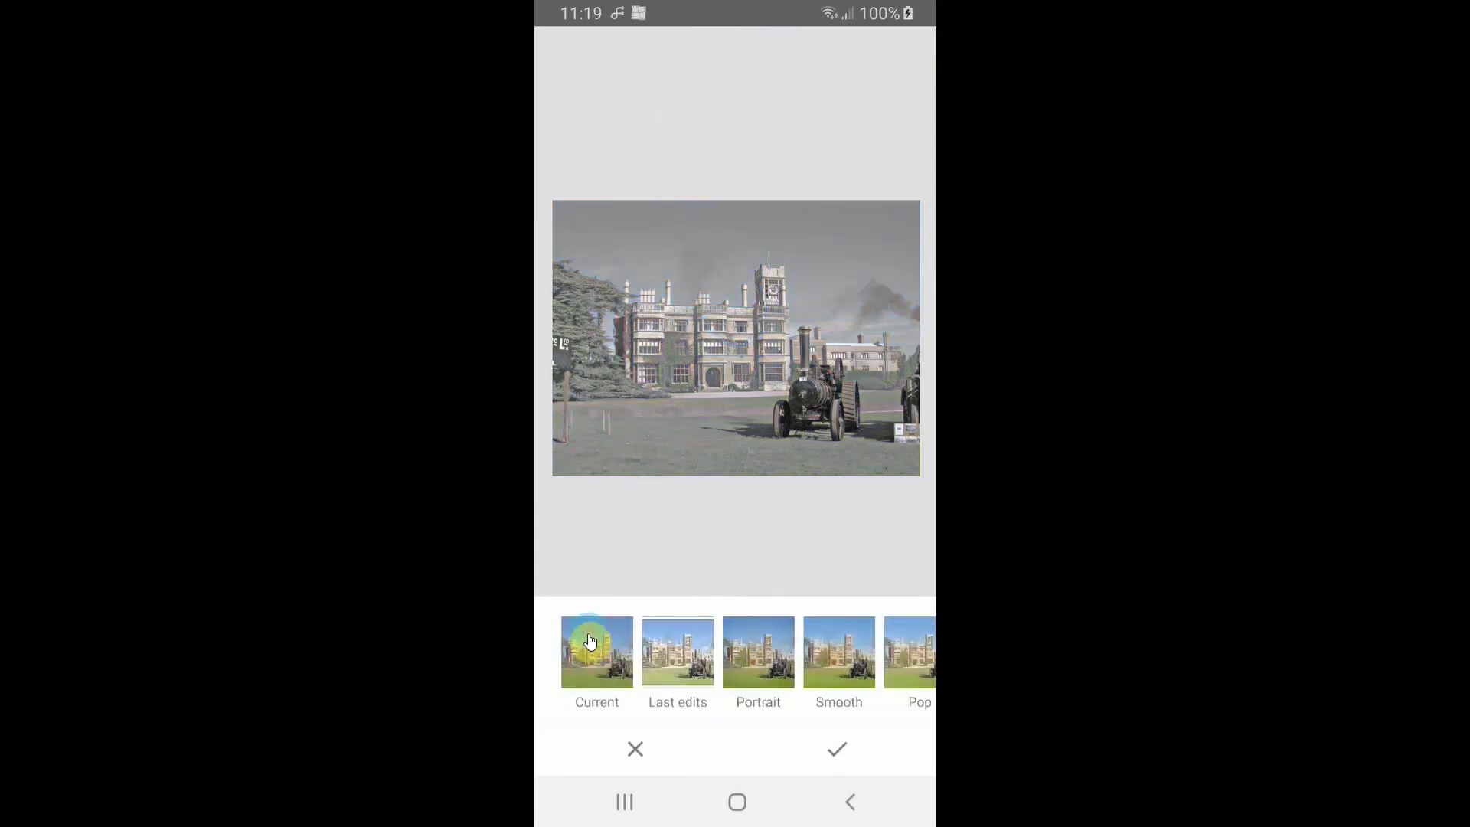
pyautogui.click(589, 649)
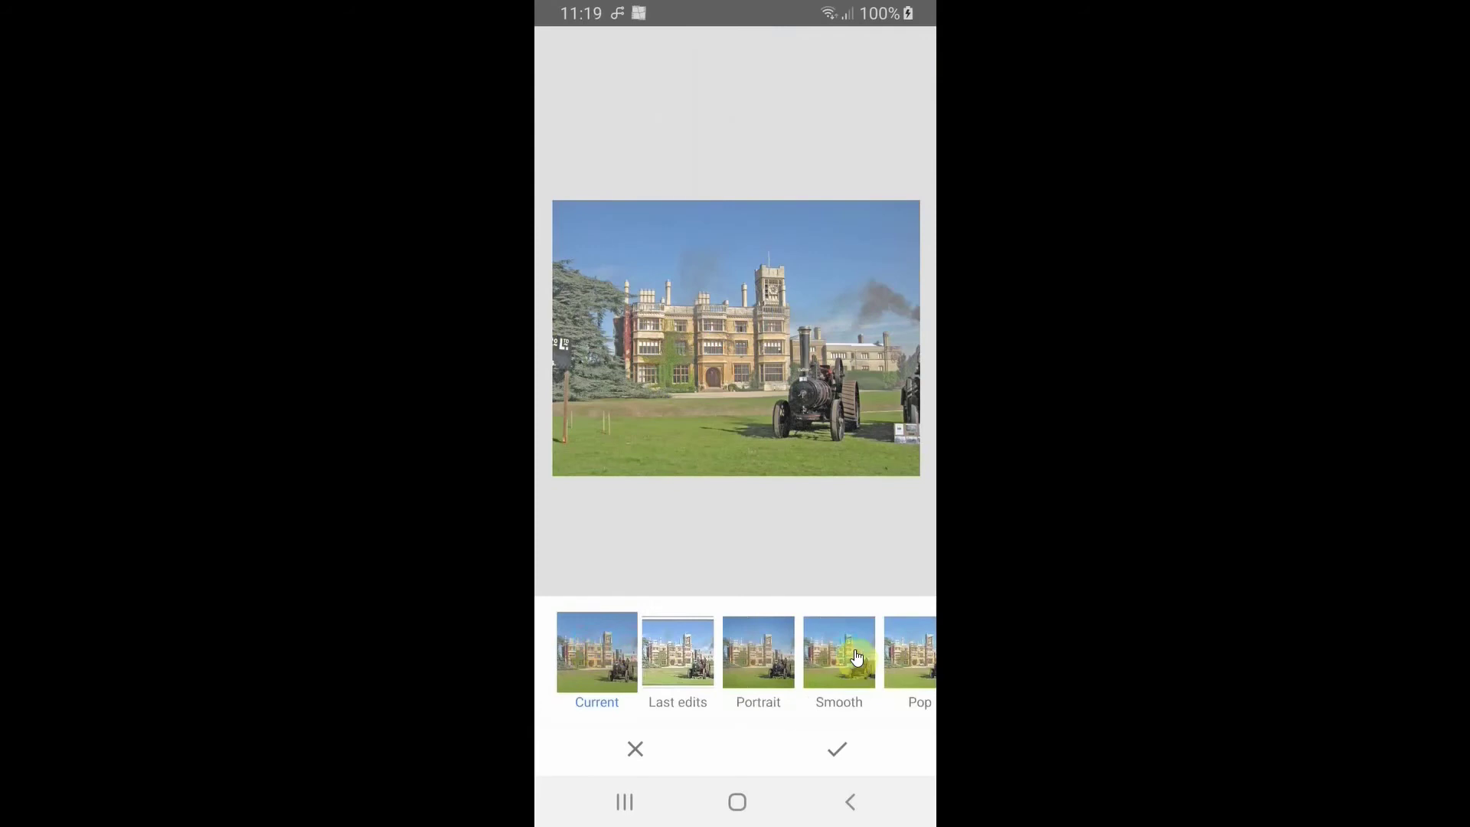
pyautogui.hscroll(10, 847, 657)
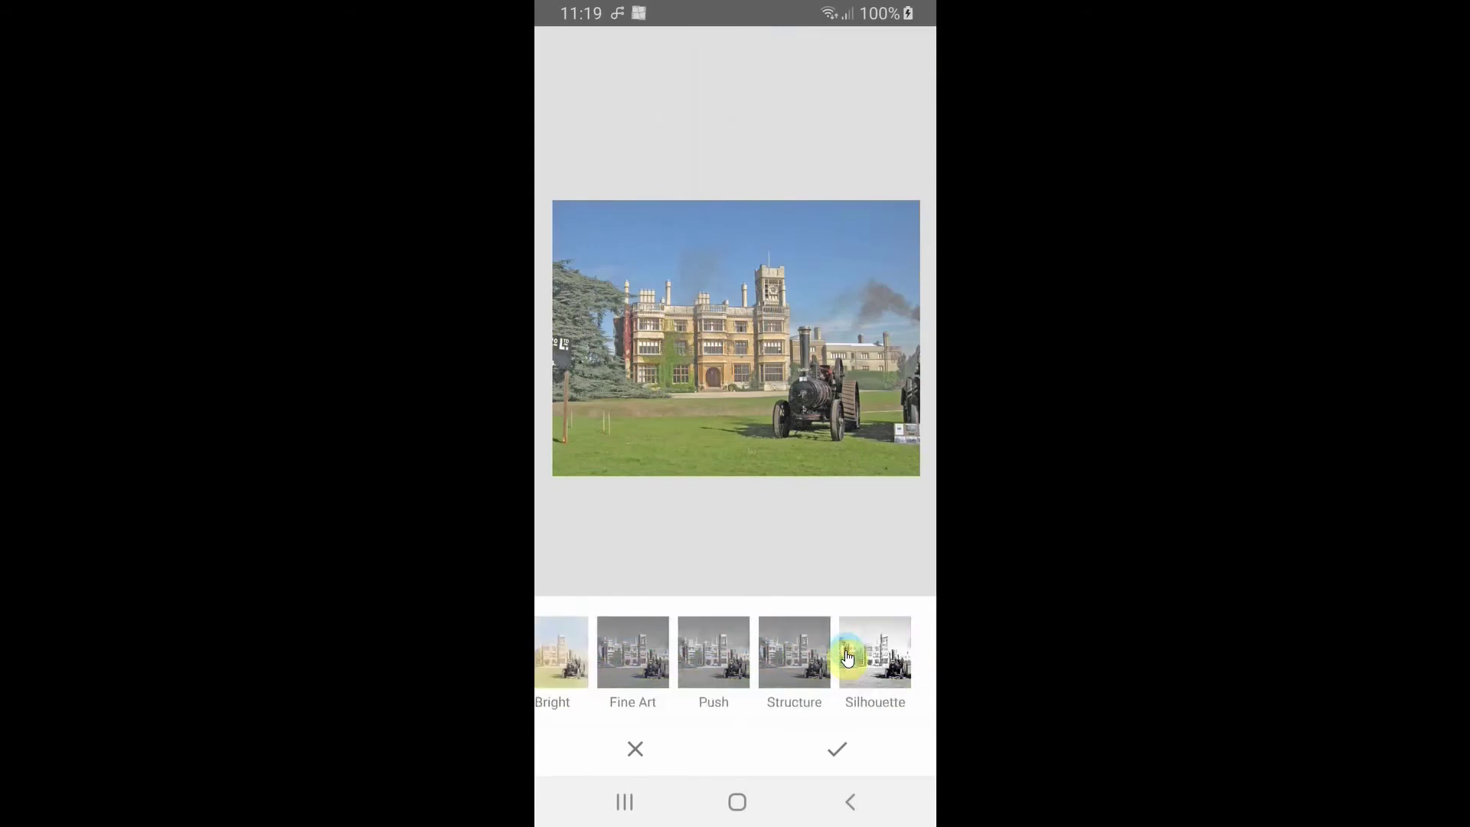
pyautogui.hscroll(-10, 847, 657)
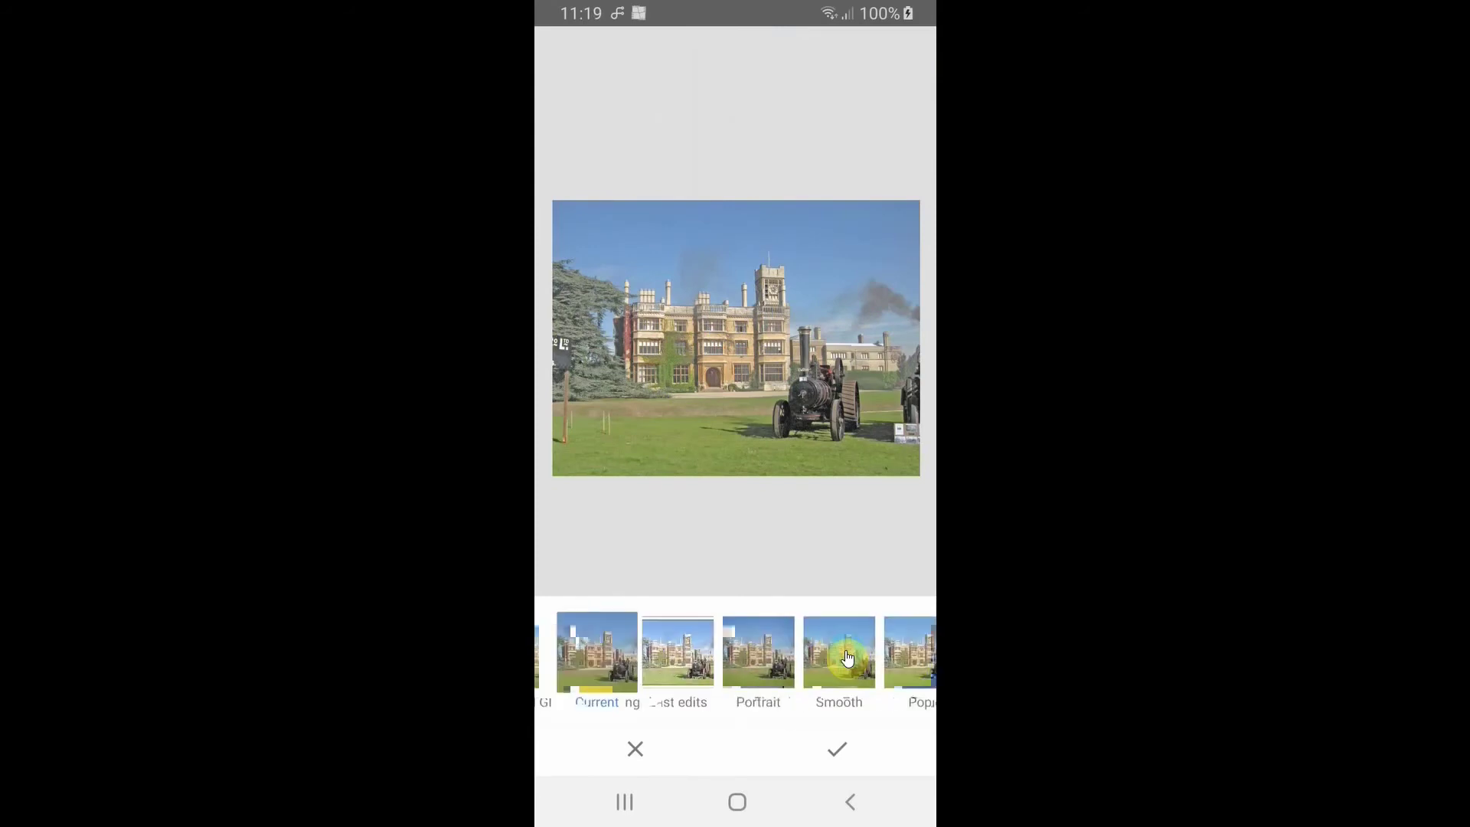
pyautogui.click(846, 657)
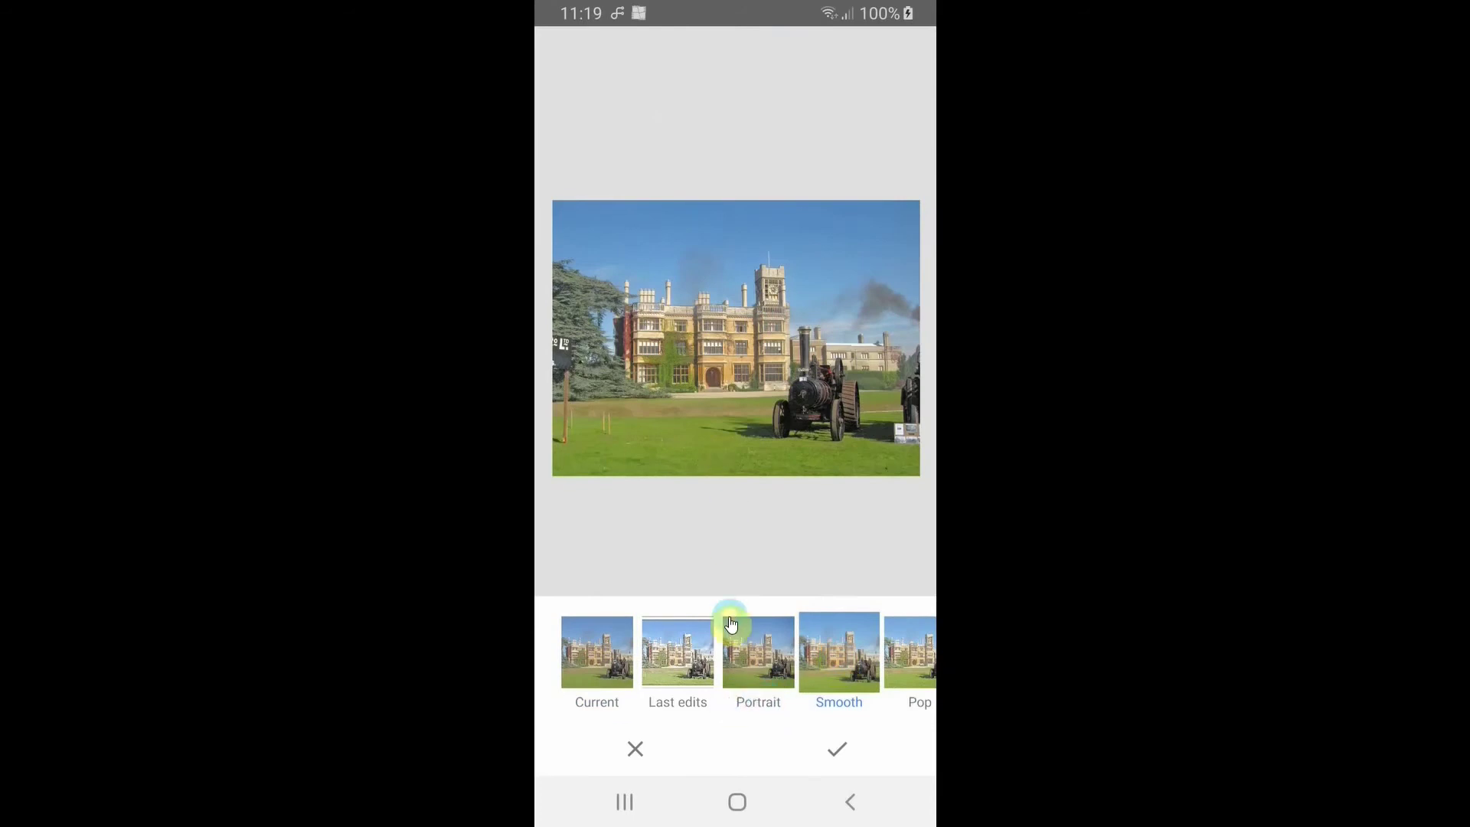
pyautogui.click(598, 668)
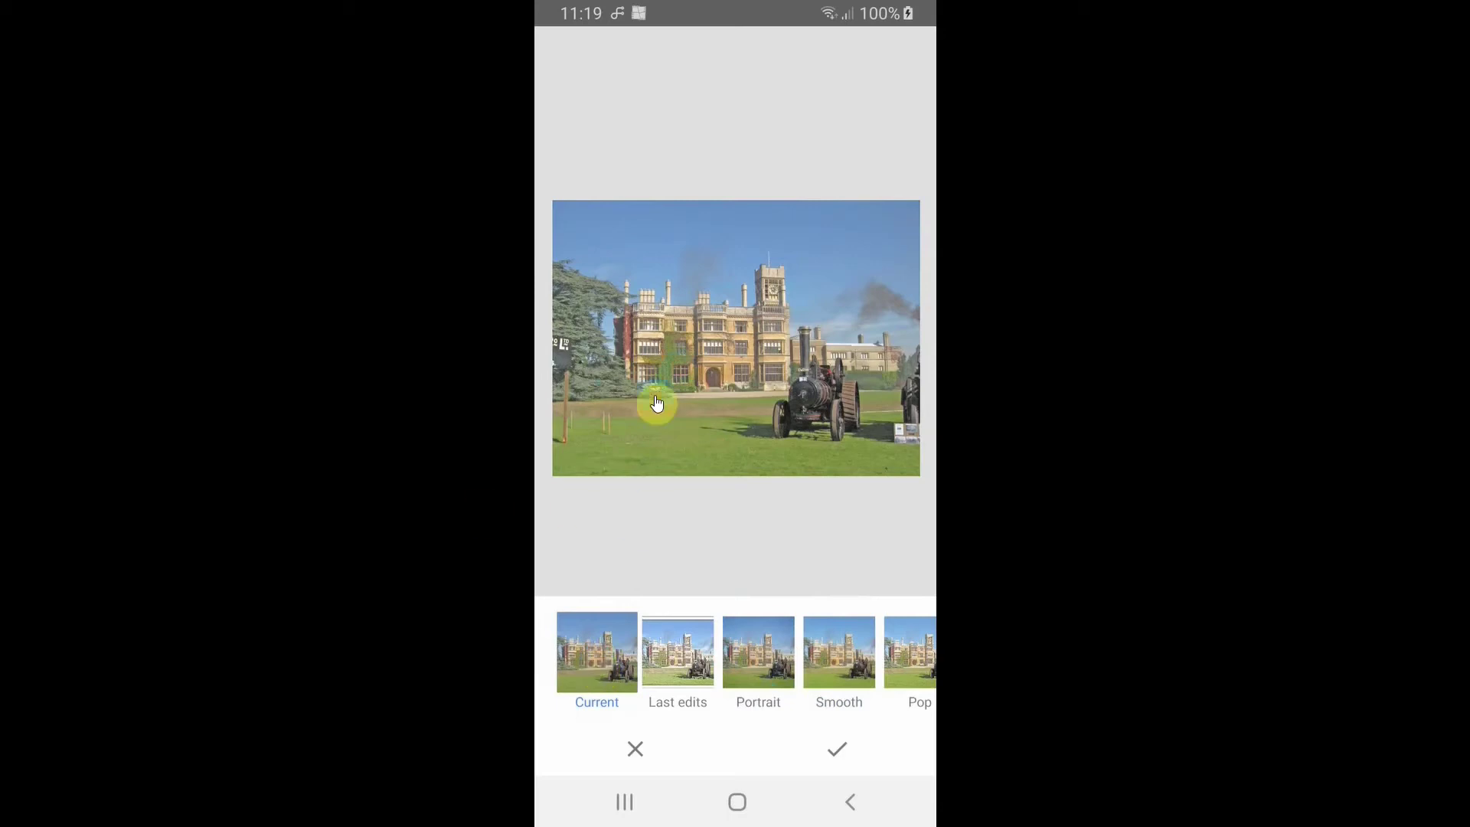
pyautogui.click(635, 749)
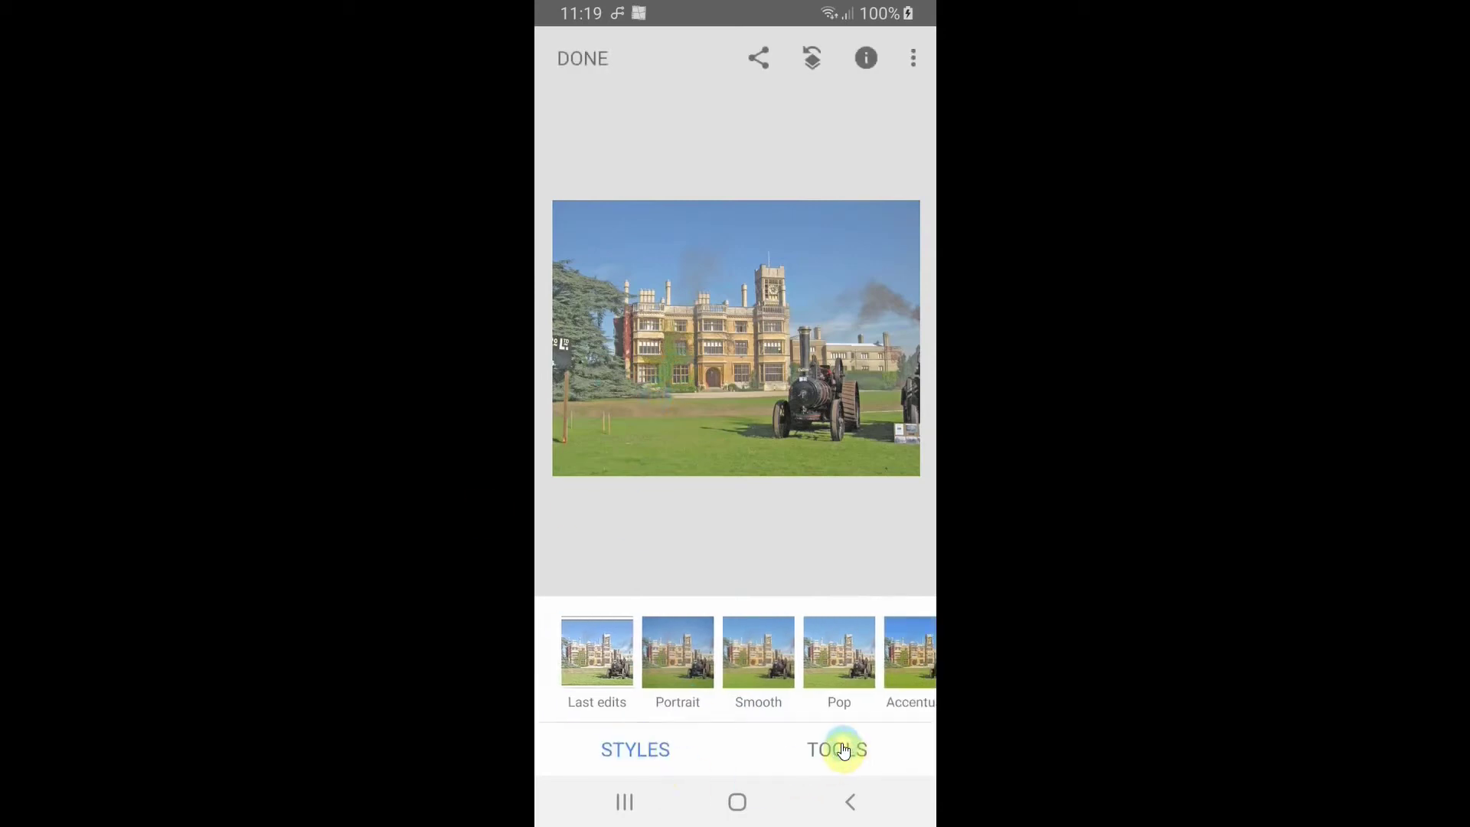
# Start Tune Image and look over its list of tonal adjustments.
pyautogui.click(843, 749)
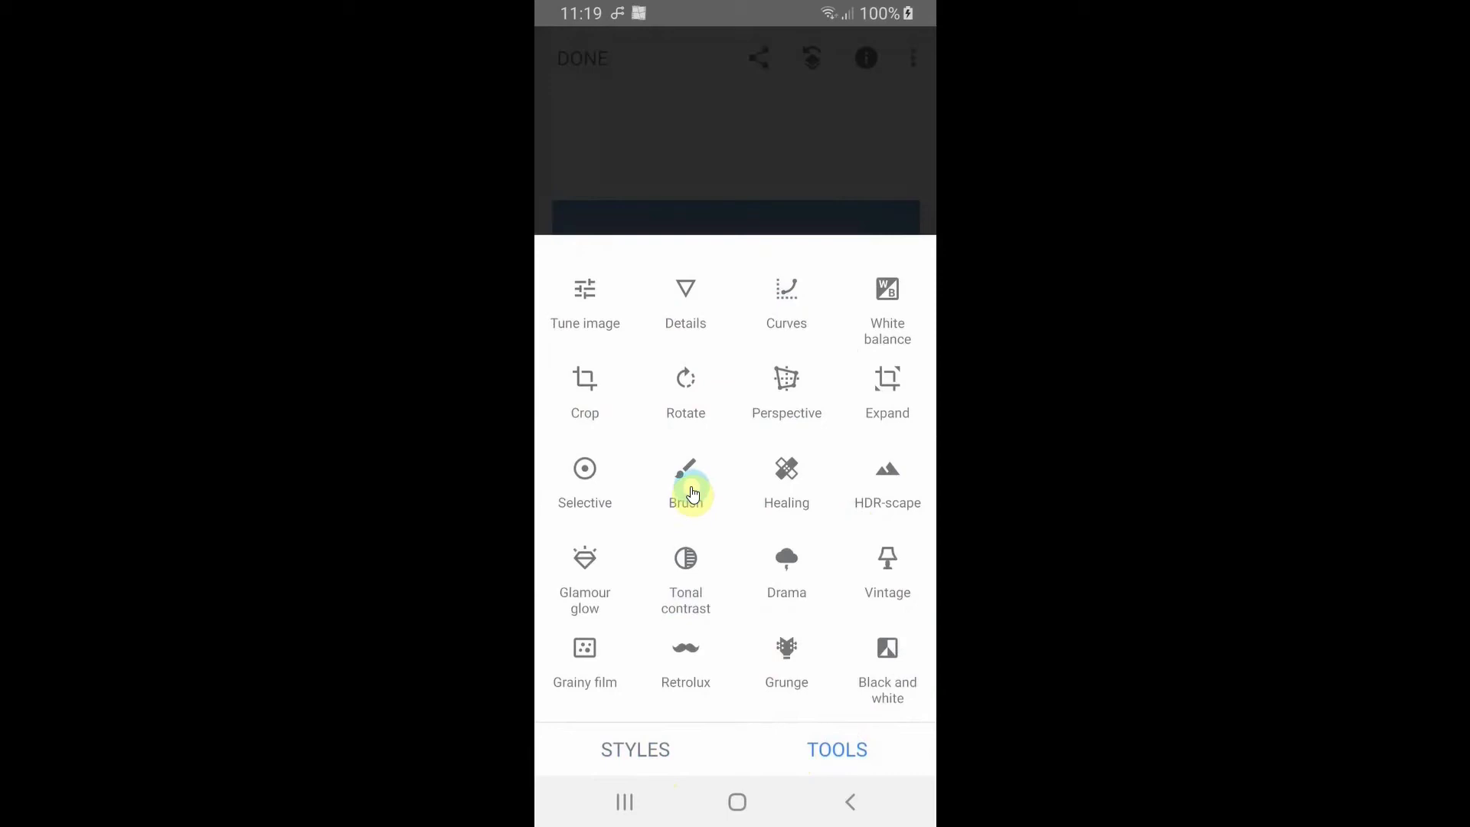
pyautogui.click(585, 299)
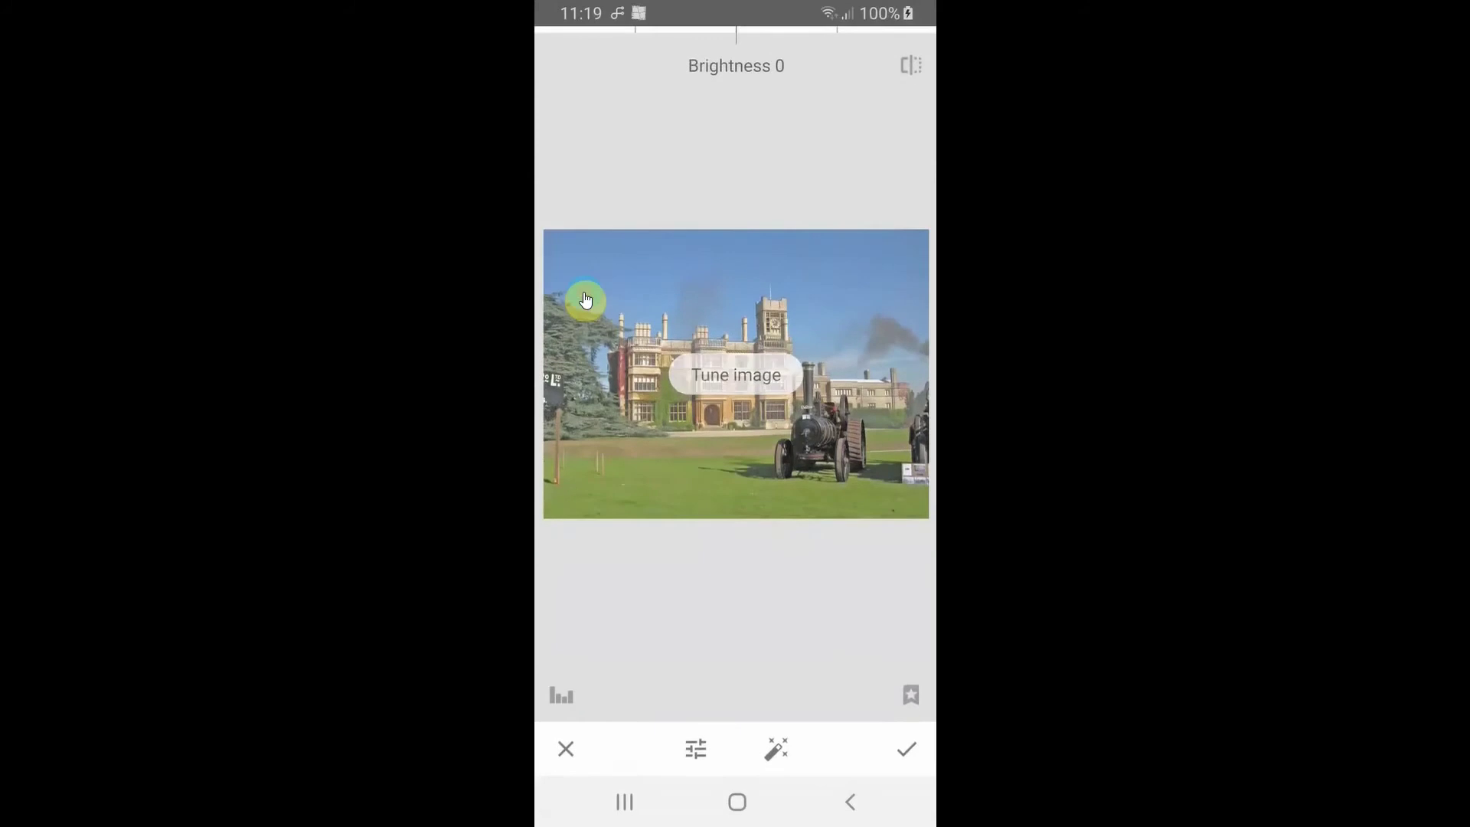
pyautogui.click(659, 655)
pyautogui.click(692, 655)
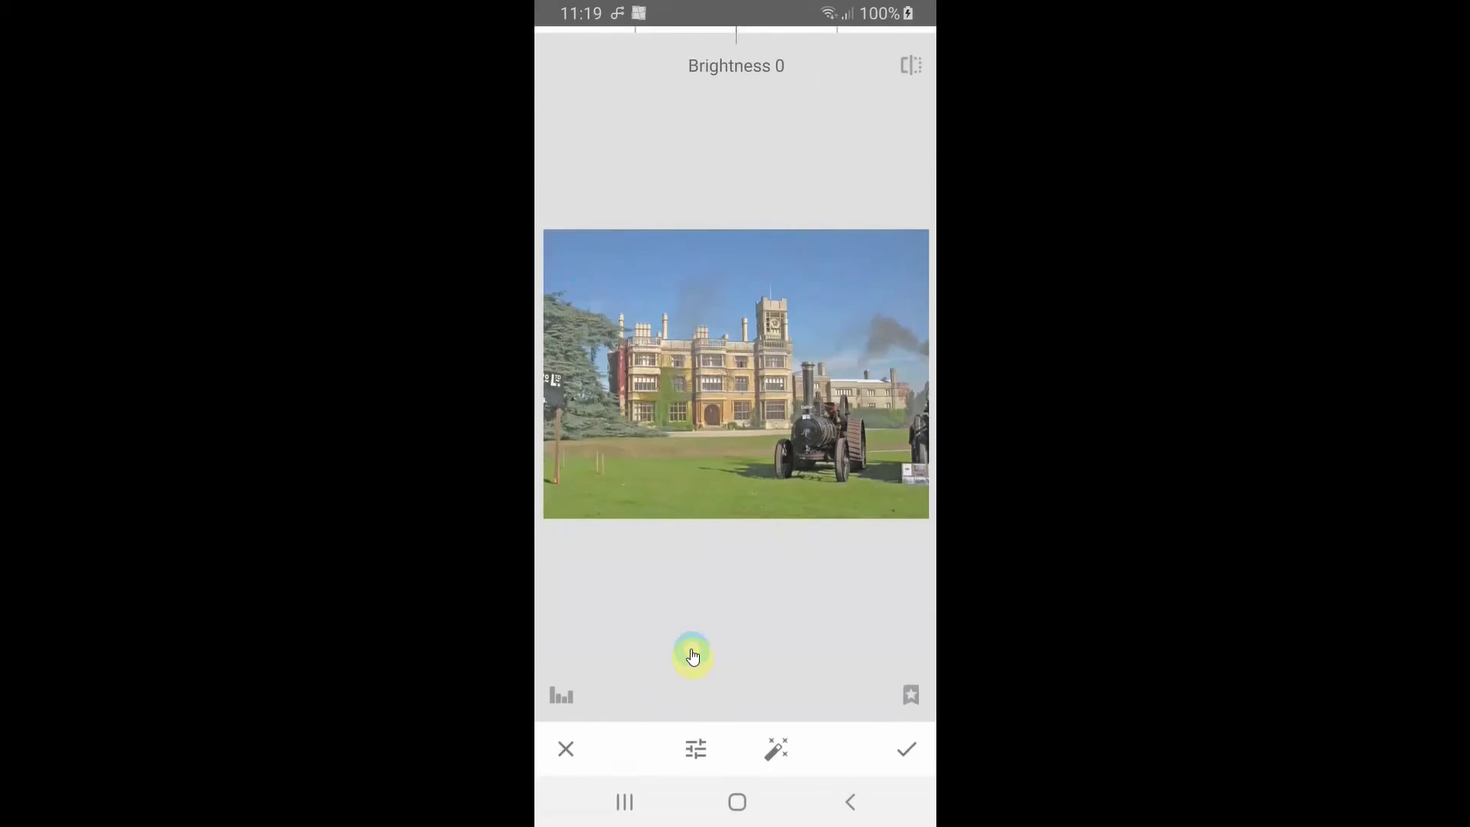
pyautogui.click(697, 754)
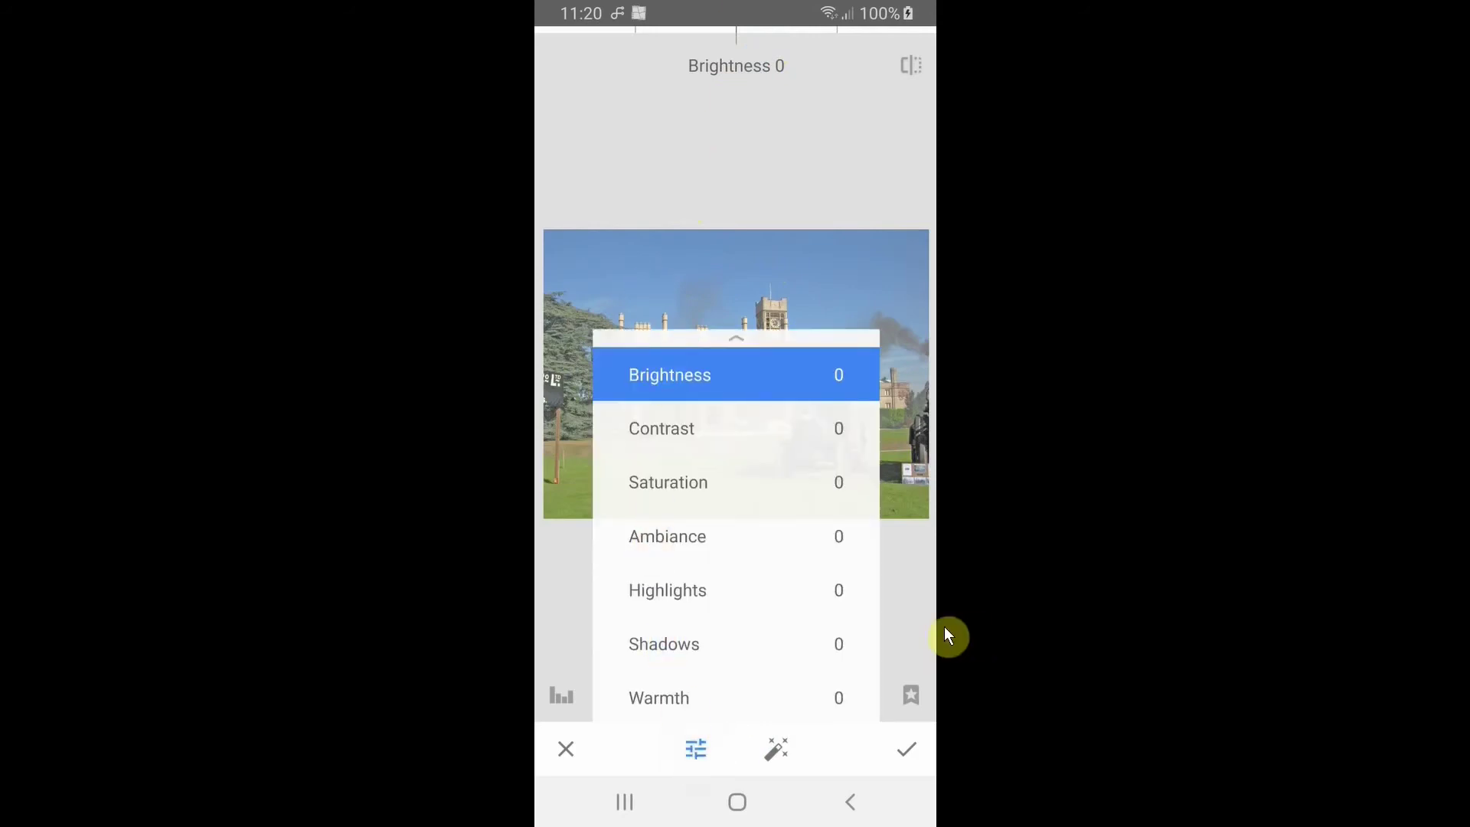
pyautogui.click(901, 630)
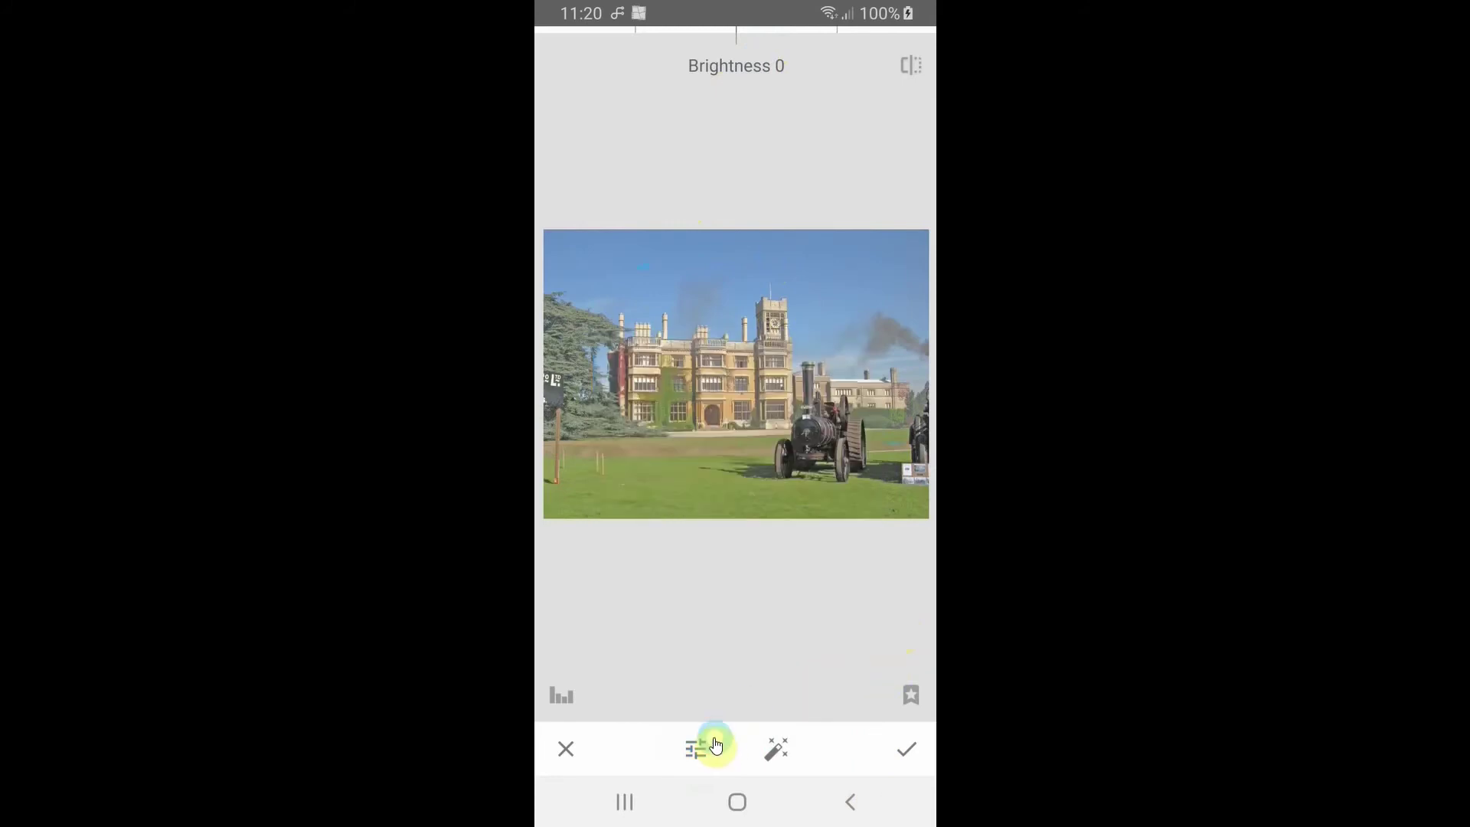
# Choose Shadows, lower it to -76 and apply the adjustment.
pyautogui.click(762, 438)
pyautogui.moveTo(720, 387); pyautogui.dragTo(733, 135)
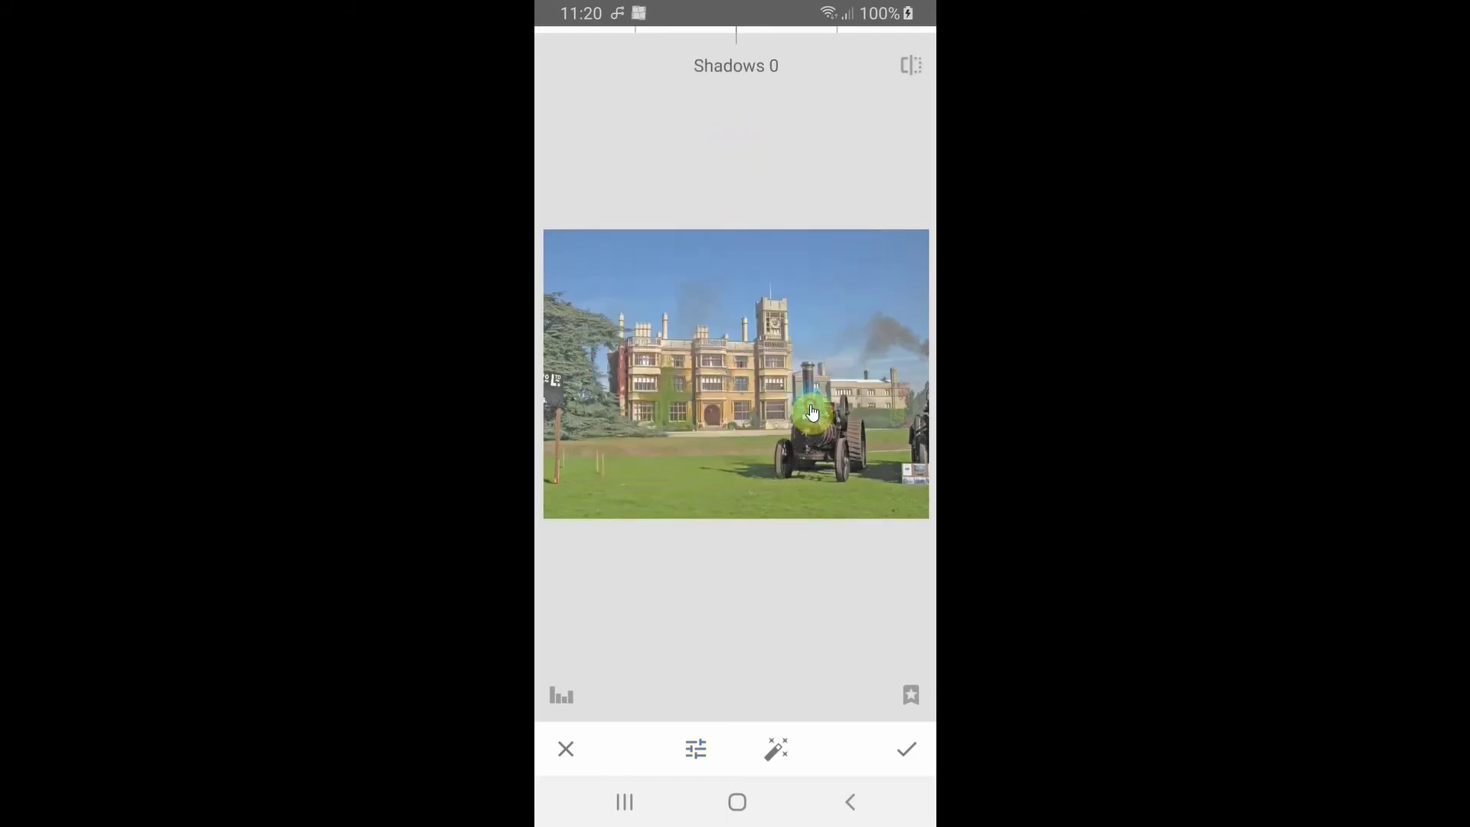
pyautogui.moveTo(807, 412); pyautogui.dragTo(695, 417)
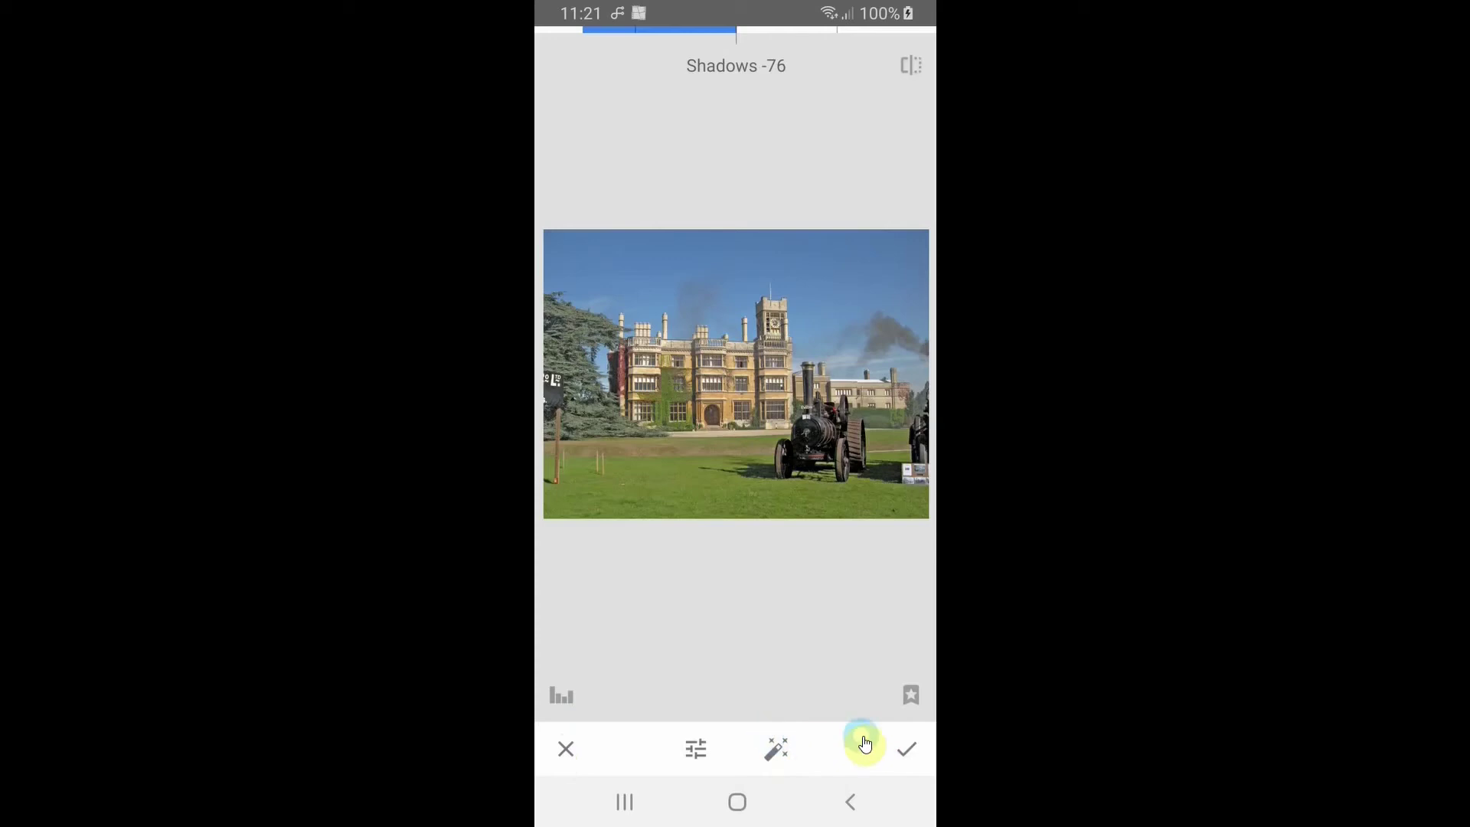
pyautogui.click(901, 754)
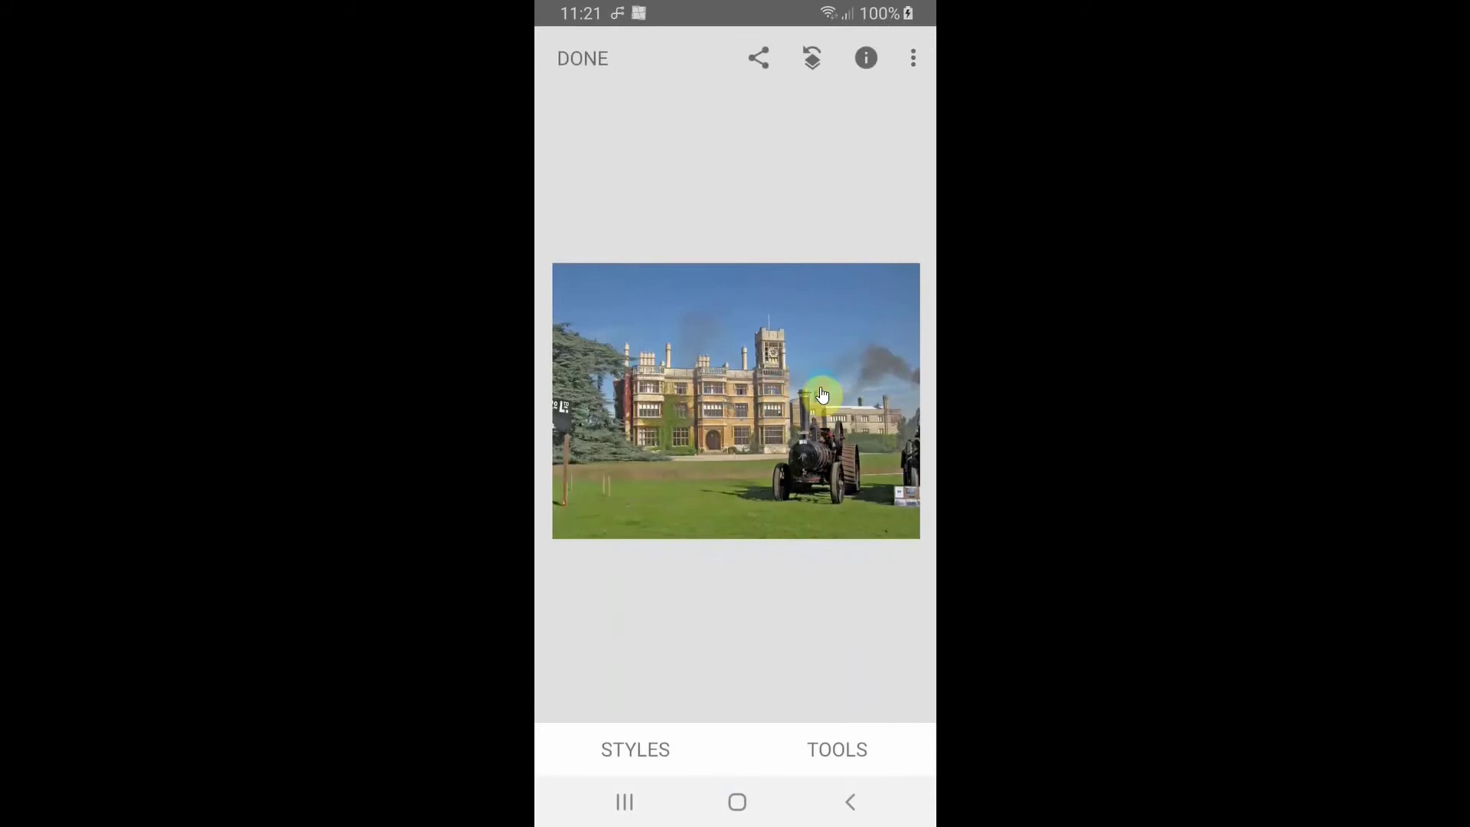
pyautogui.click(879, 476)
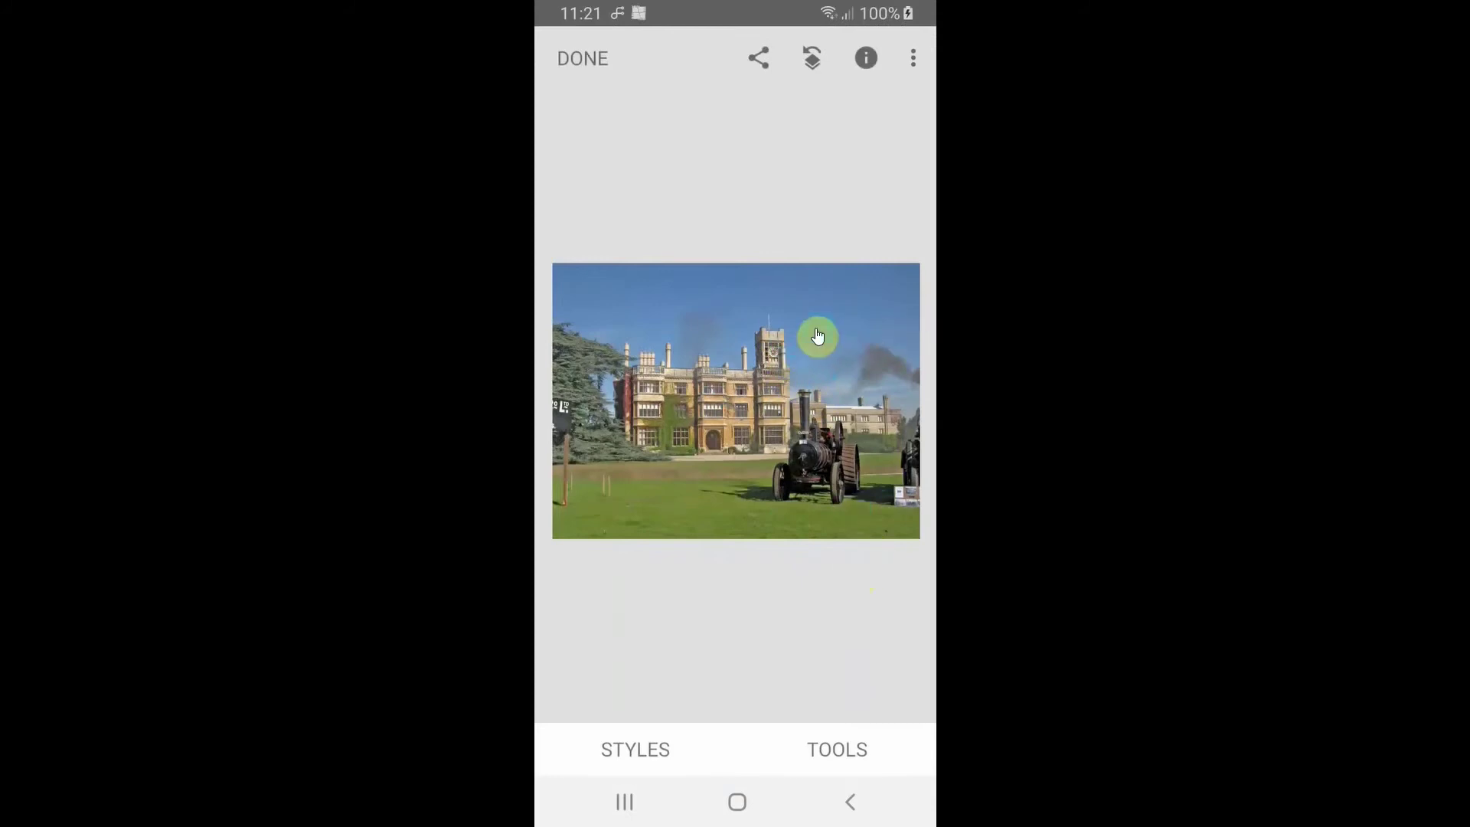
# Apply a Free perspective correction, nudging the photo's top-left corner inward.
pyautogui.click(898, 723)
pyautogui.click(845, 752)
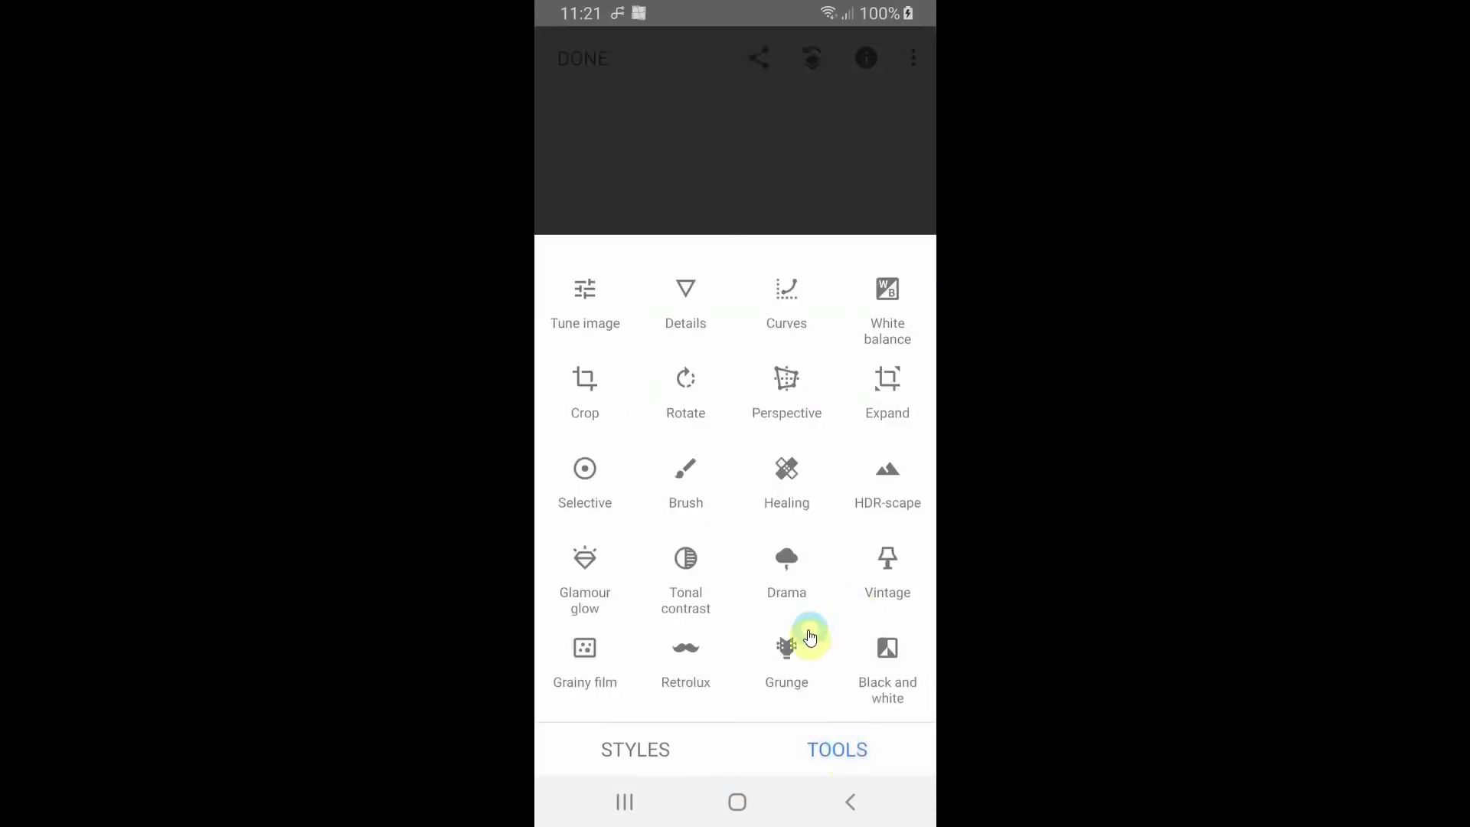
pyautogui.click(789, 380)
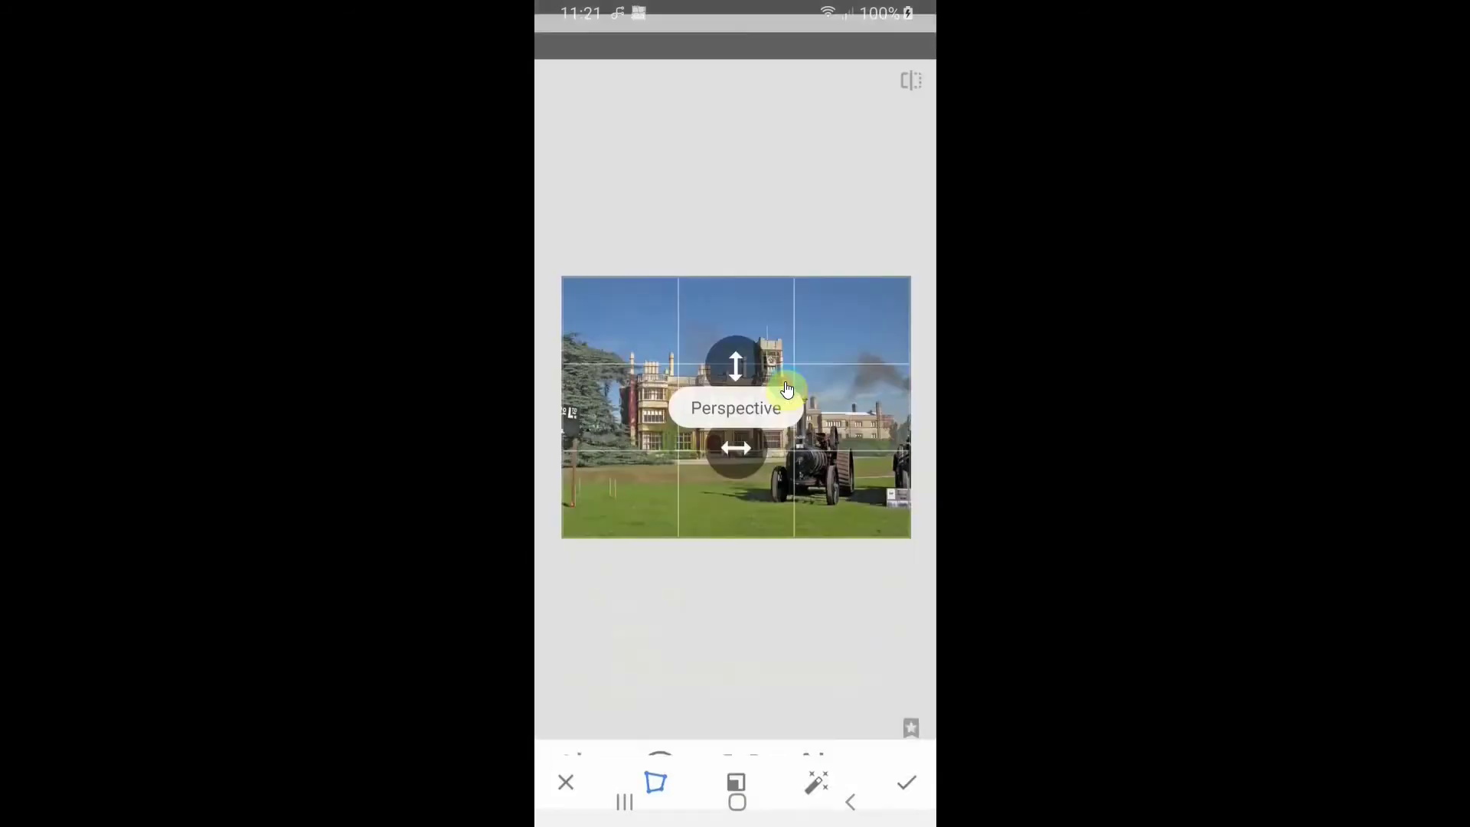
pyautogui.click(824, 663)
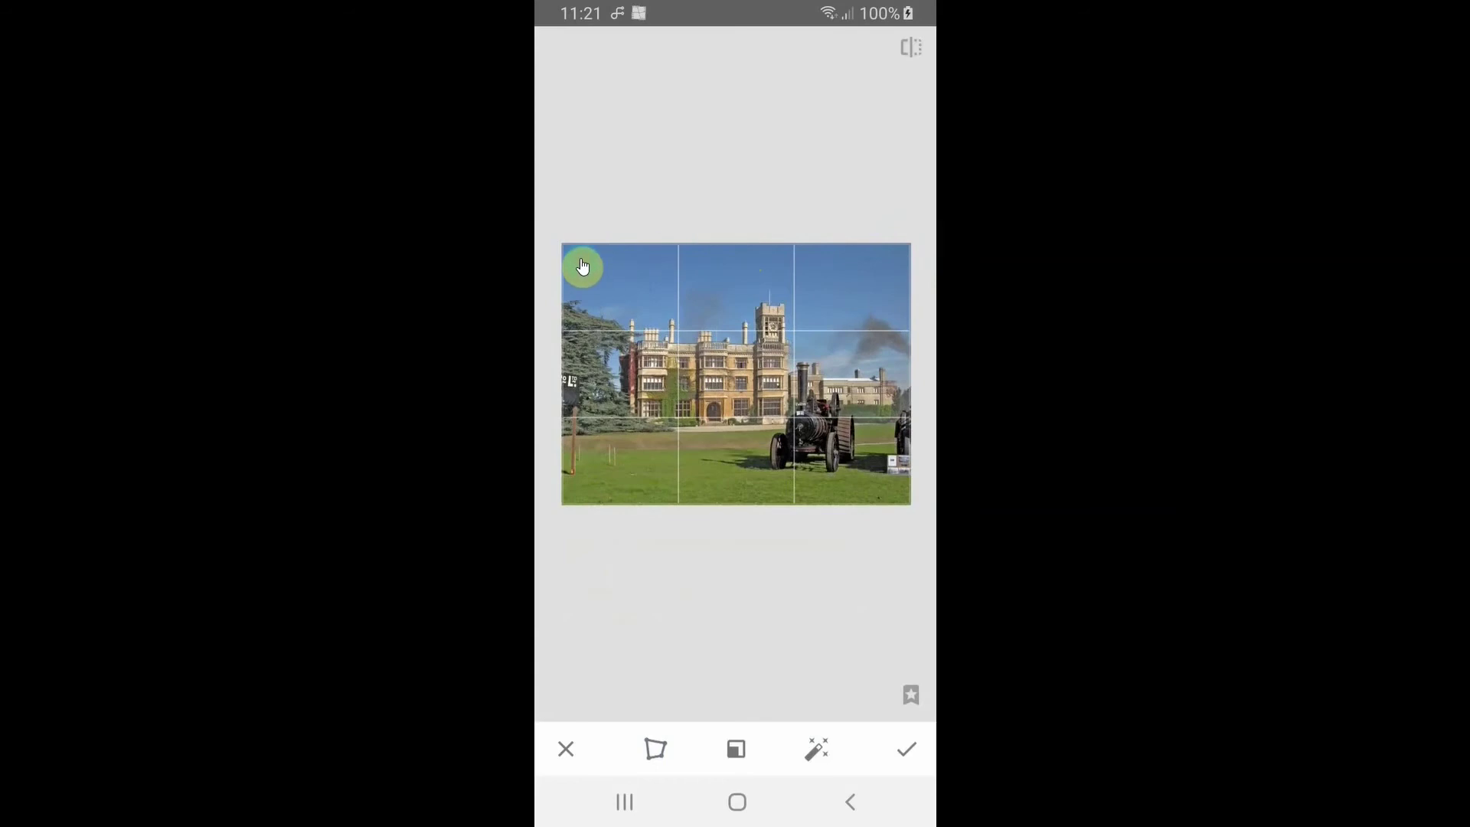
pyautogui.moveTo(561, 259); pyautogui.dragTo(564, 257)
pyautogui.click(911, 758)
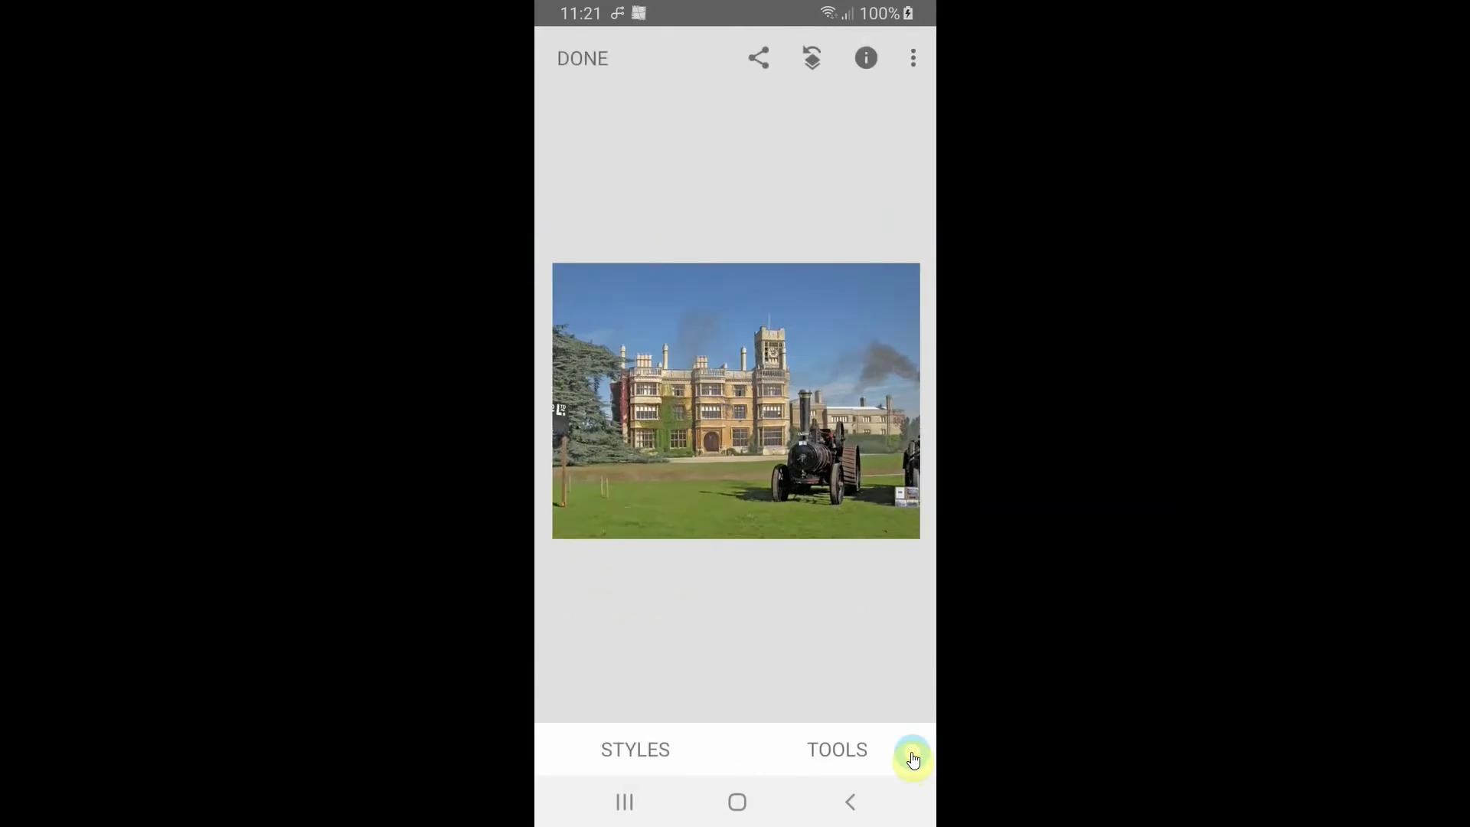
pyautogui.click(564, 524)
# Crop at Free ratio, trimming the right and left sides, top sky and bottom edge.
pyautogui.click(871, 434)
pyautogui.click(852, 754)
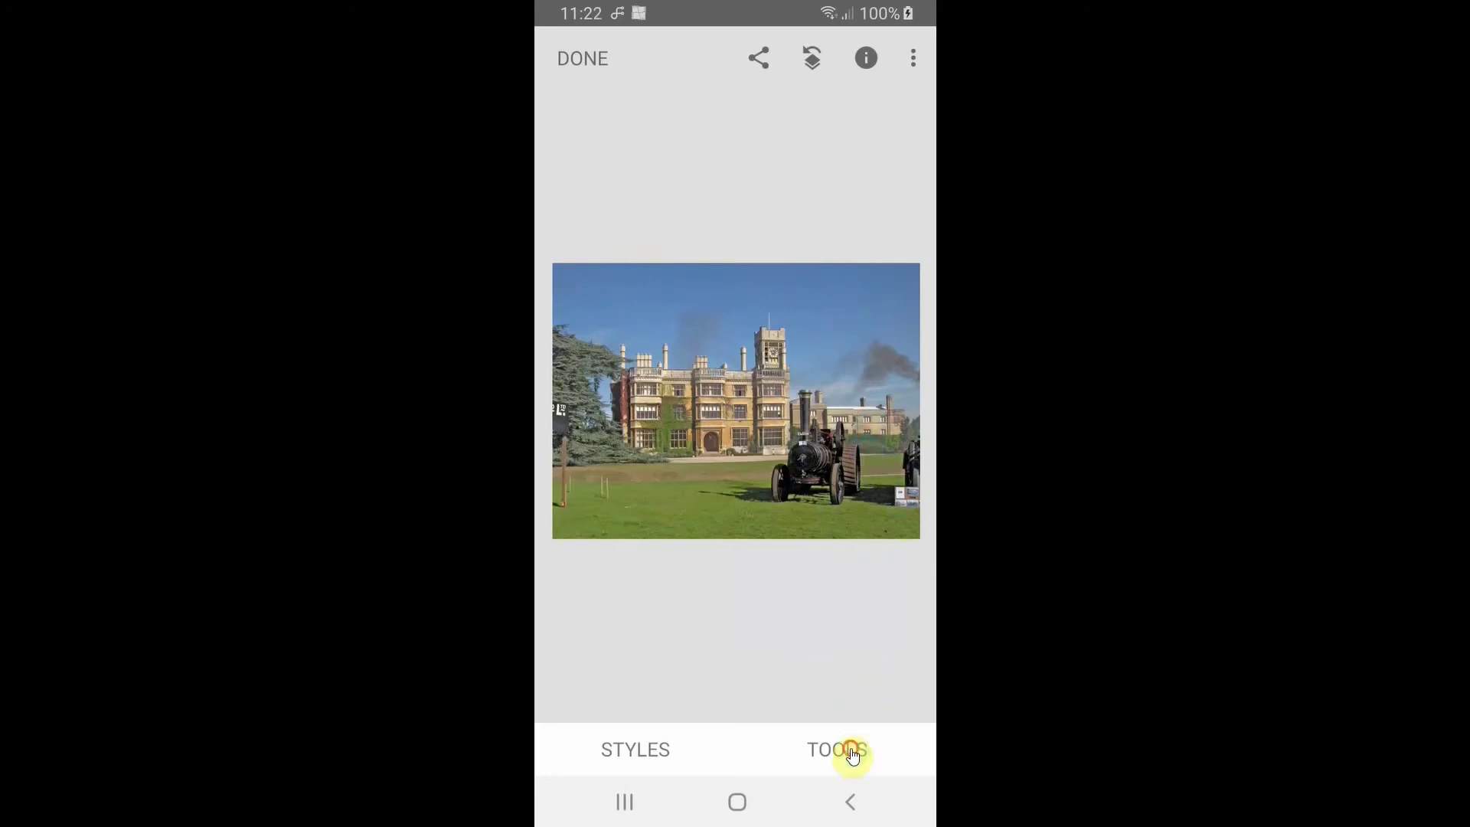
pyautogui.click(579, 380)
pyautogui.click(898, 686)
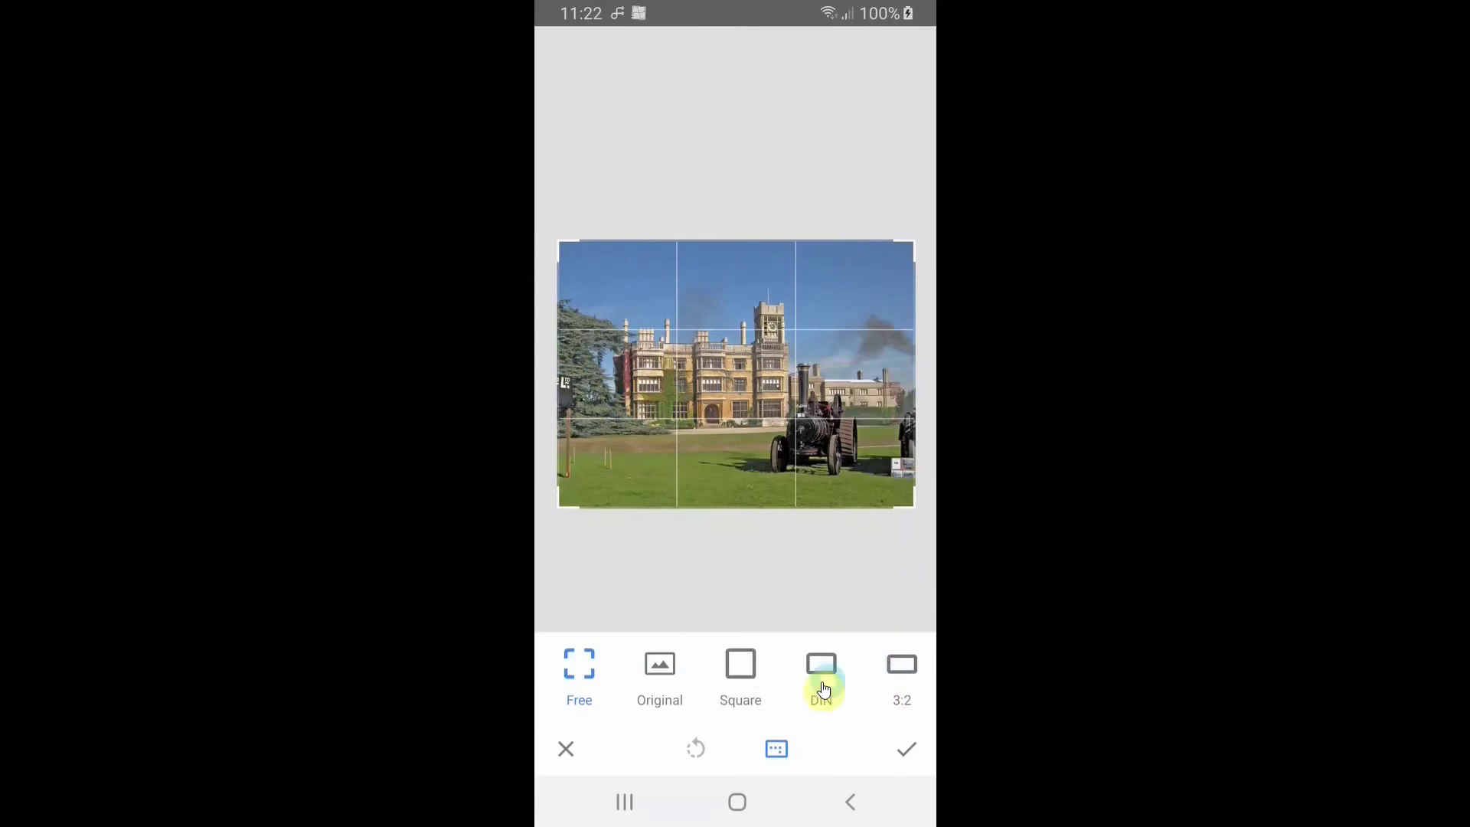
pyautogui.click(572, 672)
pyautogui.moveTo(912, 500); pyautogui.dragTo(884, 509)
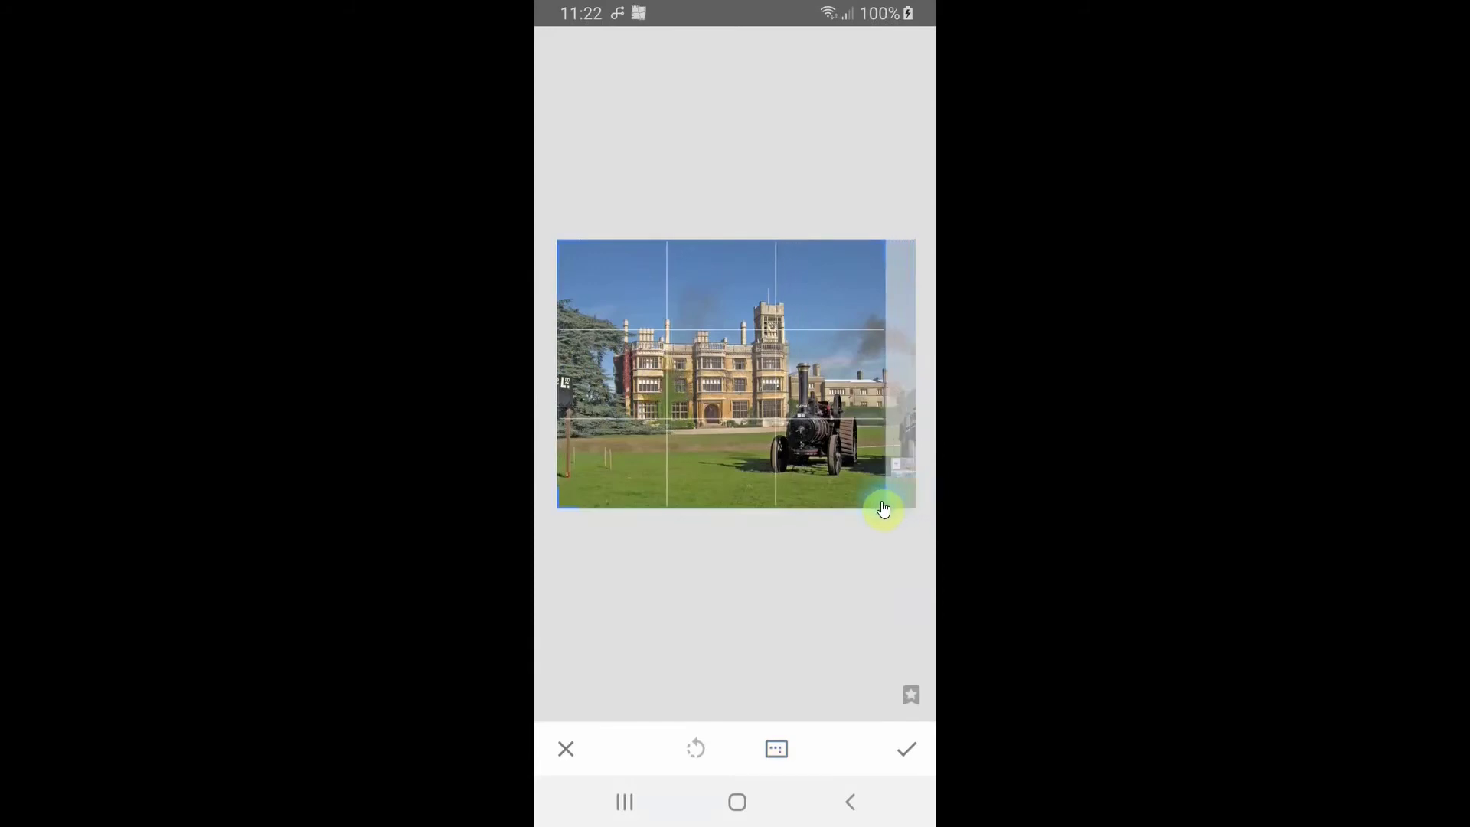
pyautogui.moveTo(883, 510); pyautogui.dragTo(877, 509)
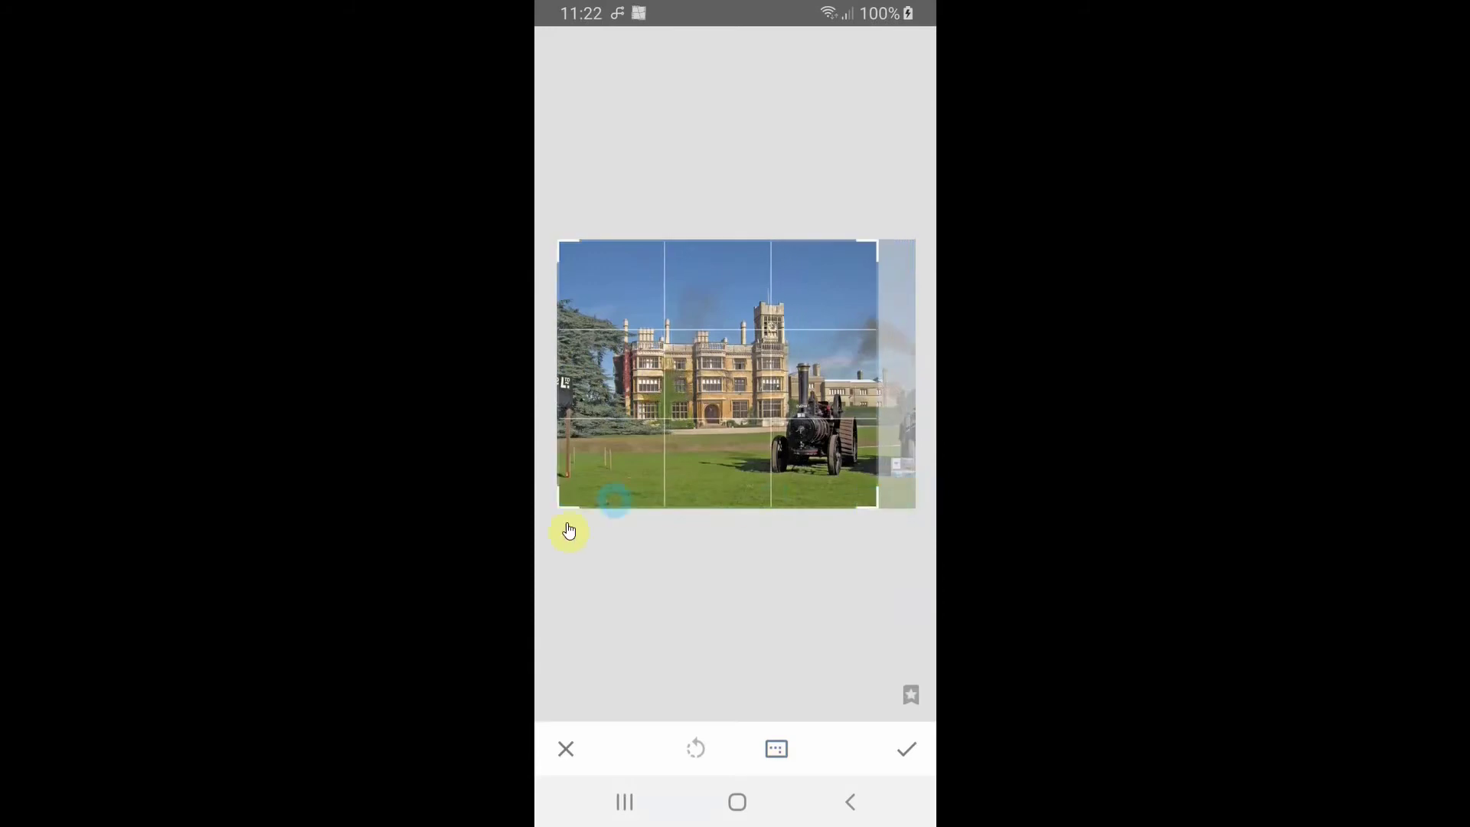
pyautogui.moveTo(565, 509); pyautogui.dragTo(582, 509)
pyautogui.moveTo(872, 249); pyautogui.dragTo(867, 274)
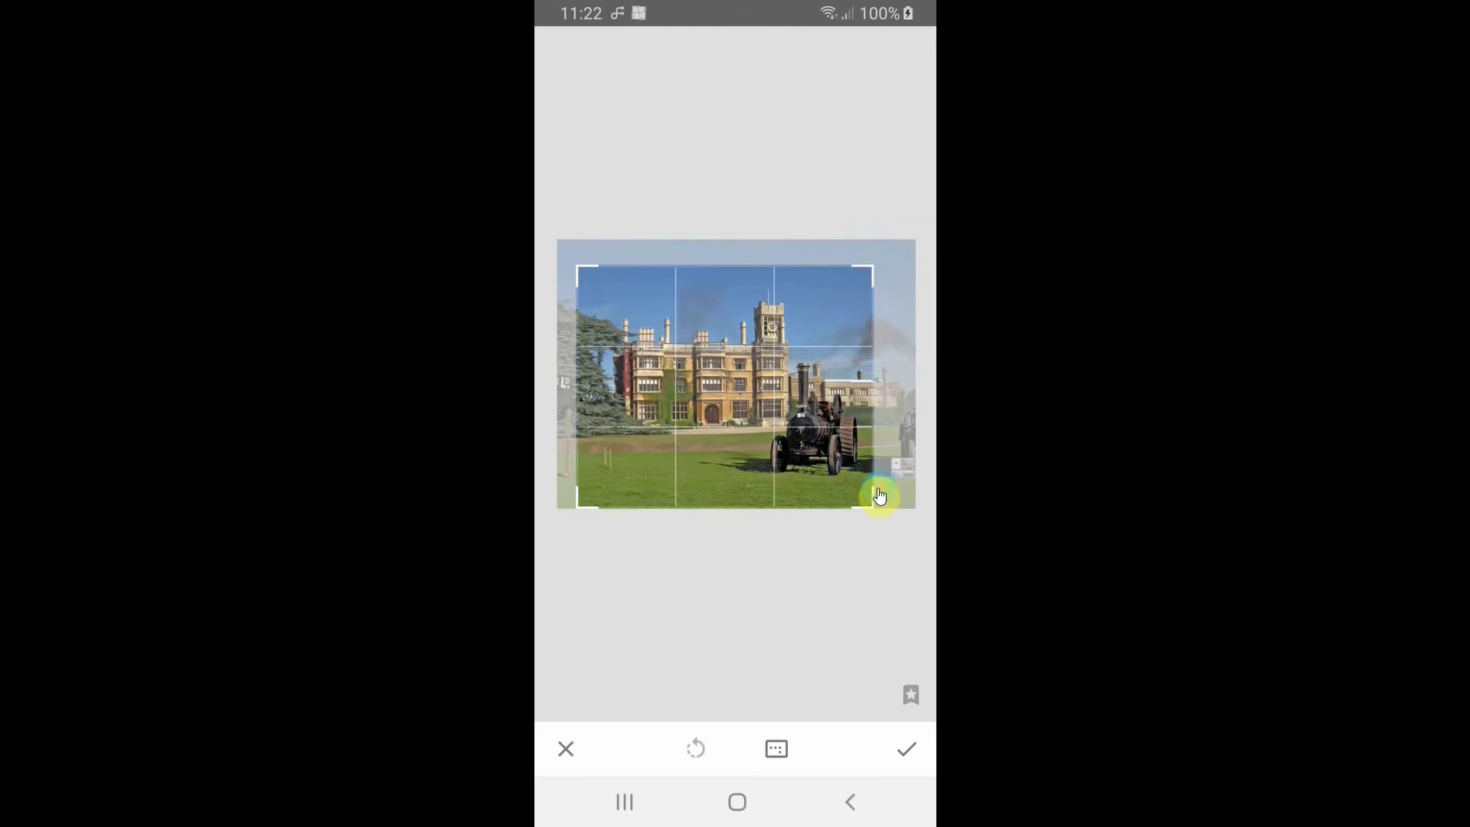
pyautogui.moveTo(866, 505); pyautogui.dragTo(863, 491)
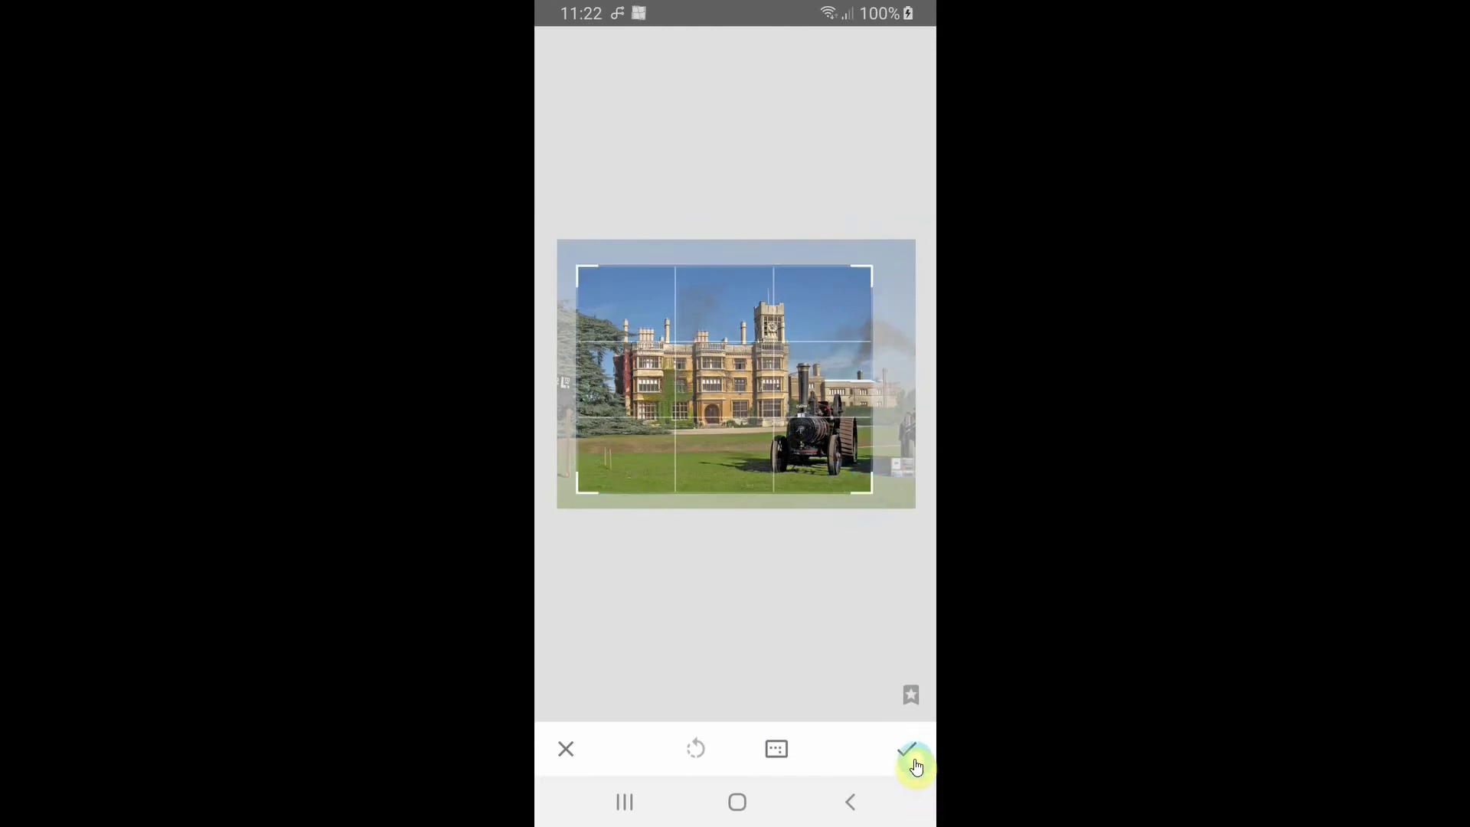
pyautogui.click(911, 761)
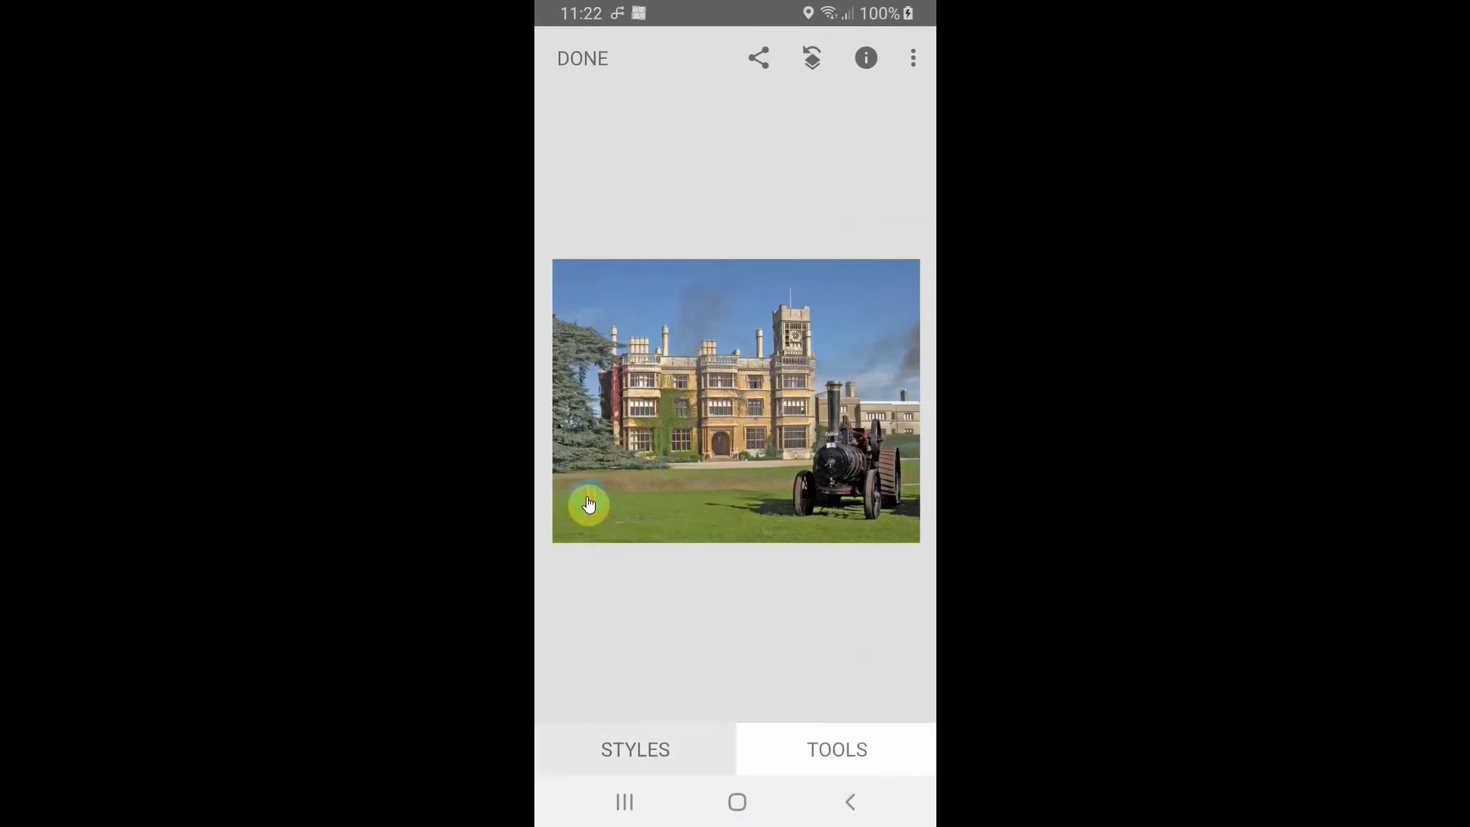
pyautogui.scroll(5, 588, 503)
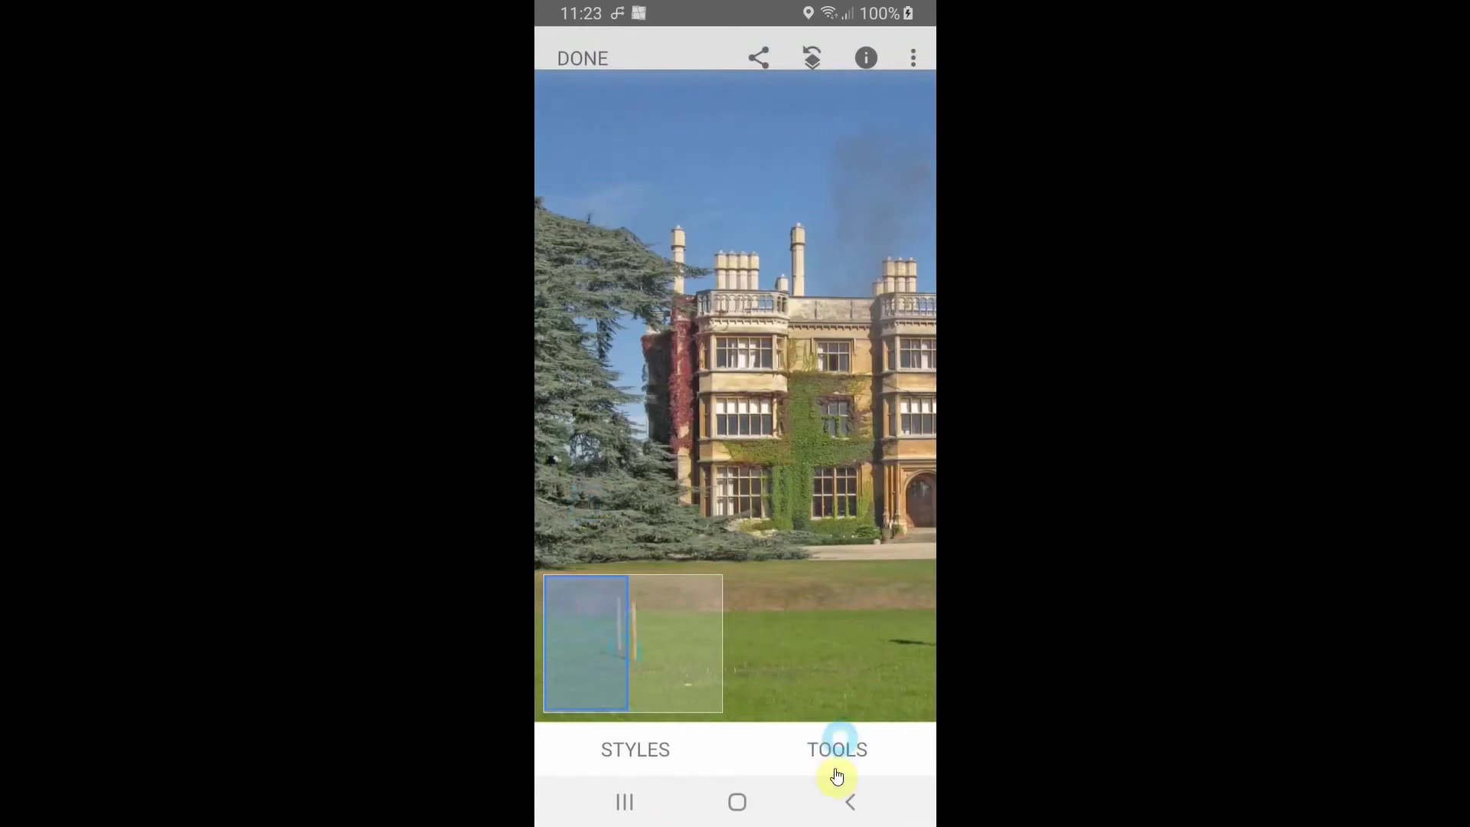
# Heal away the posts on the lower-left lawn, then zoom back out to the whole photo.
pyautogui.click(836, 771)
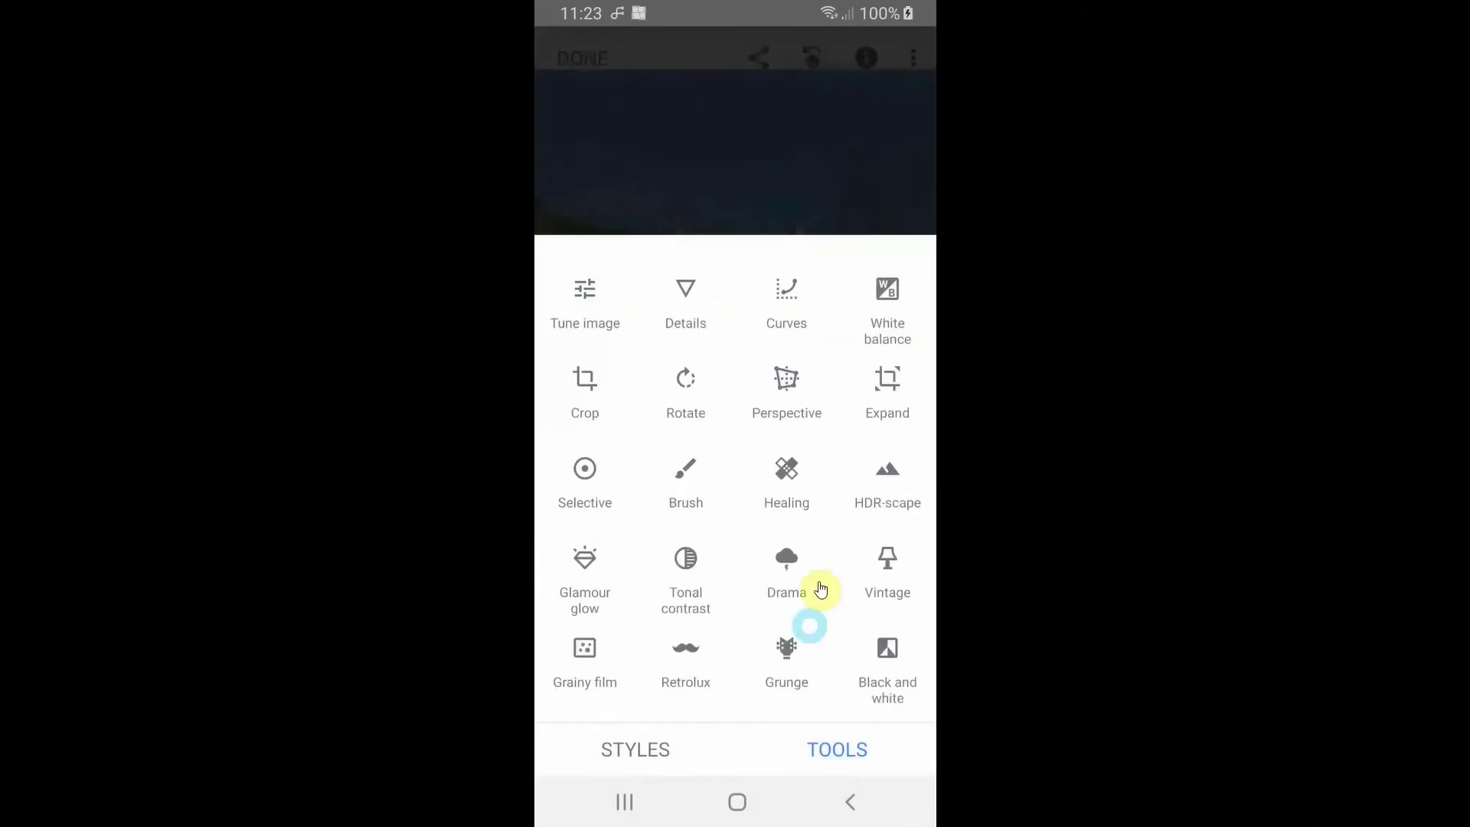
pyautogui.click(789, 472)
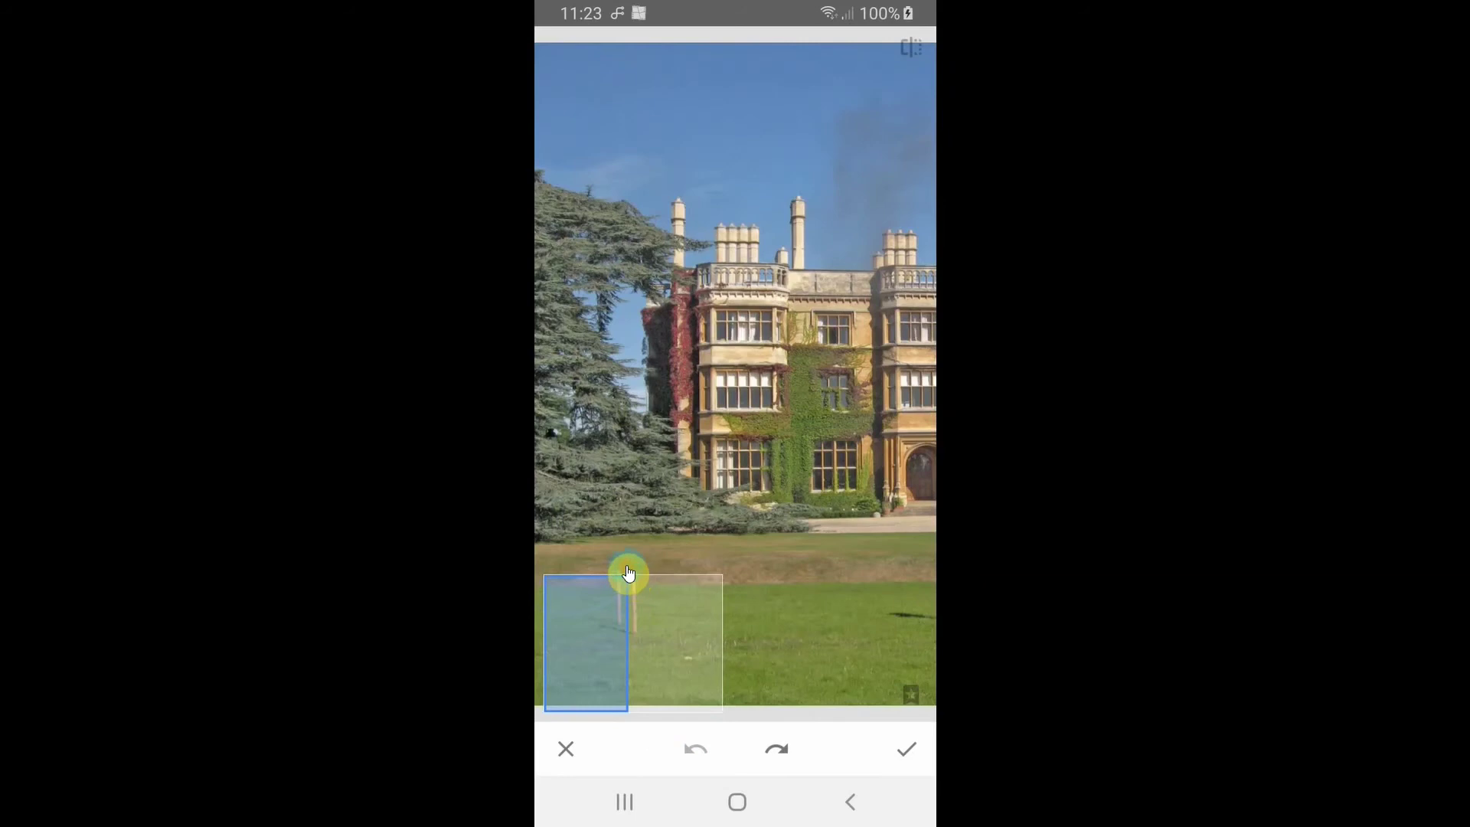
pyautogui.moveTo(628, 570); pyautogui.dragTo(625, 635)
pyautogui.doubleClick(718, 481)
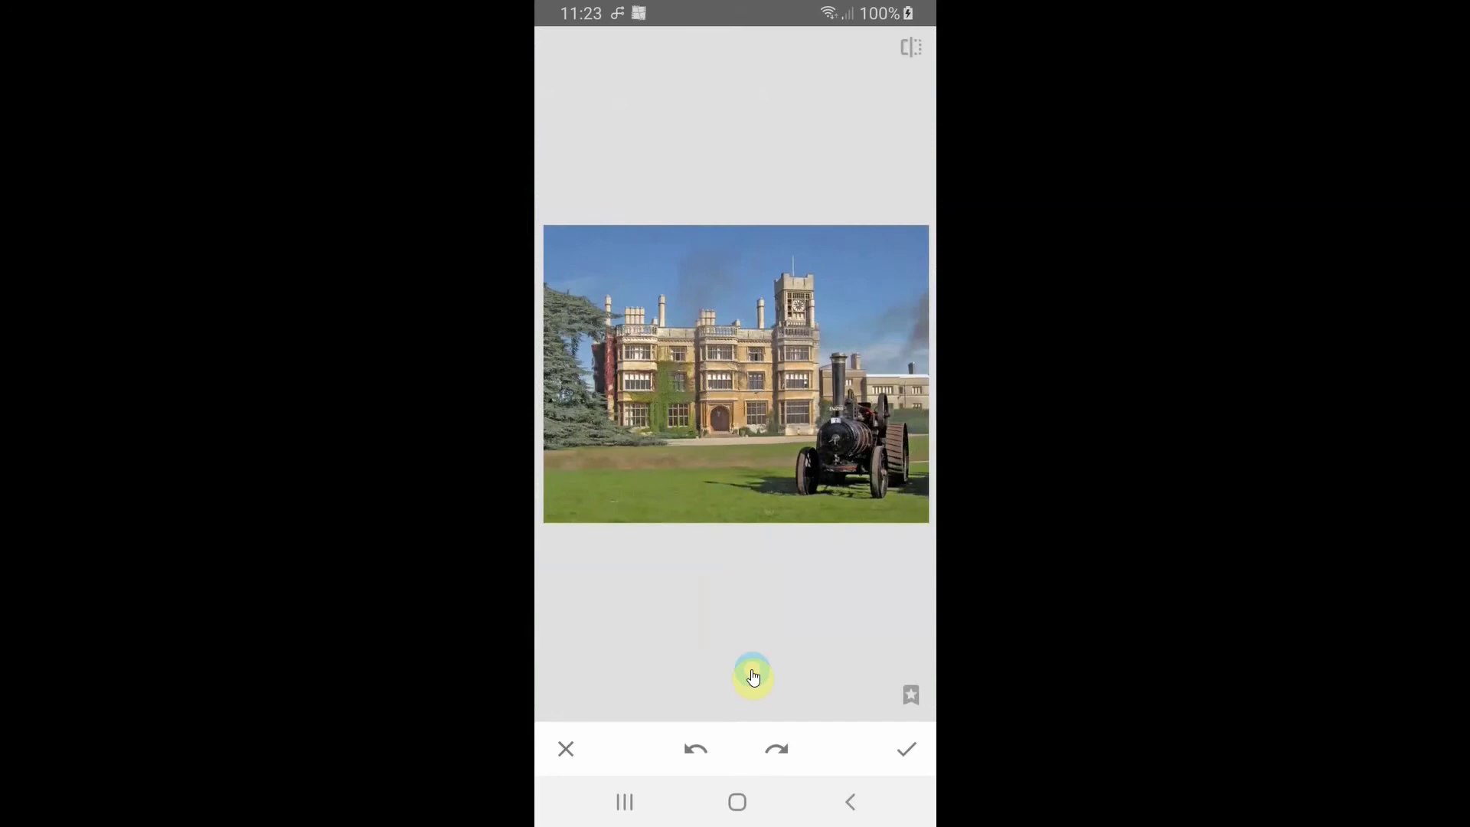
# Apply the healing edit to keep the cleaned-up lawn.
pyautogui.click(909, 746)
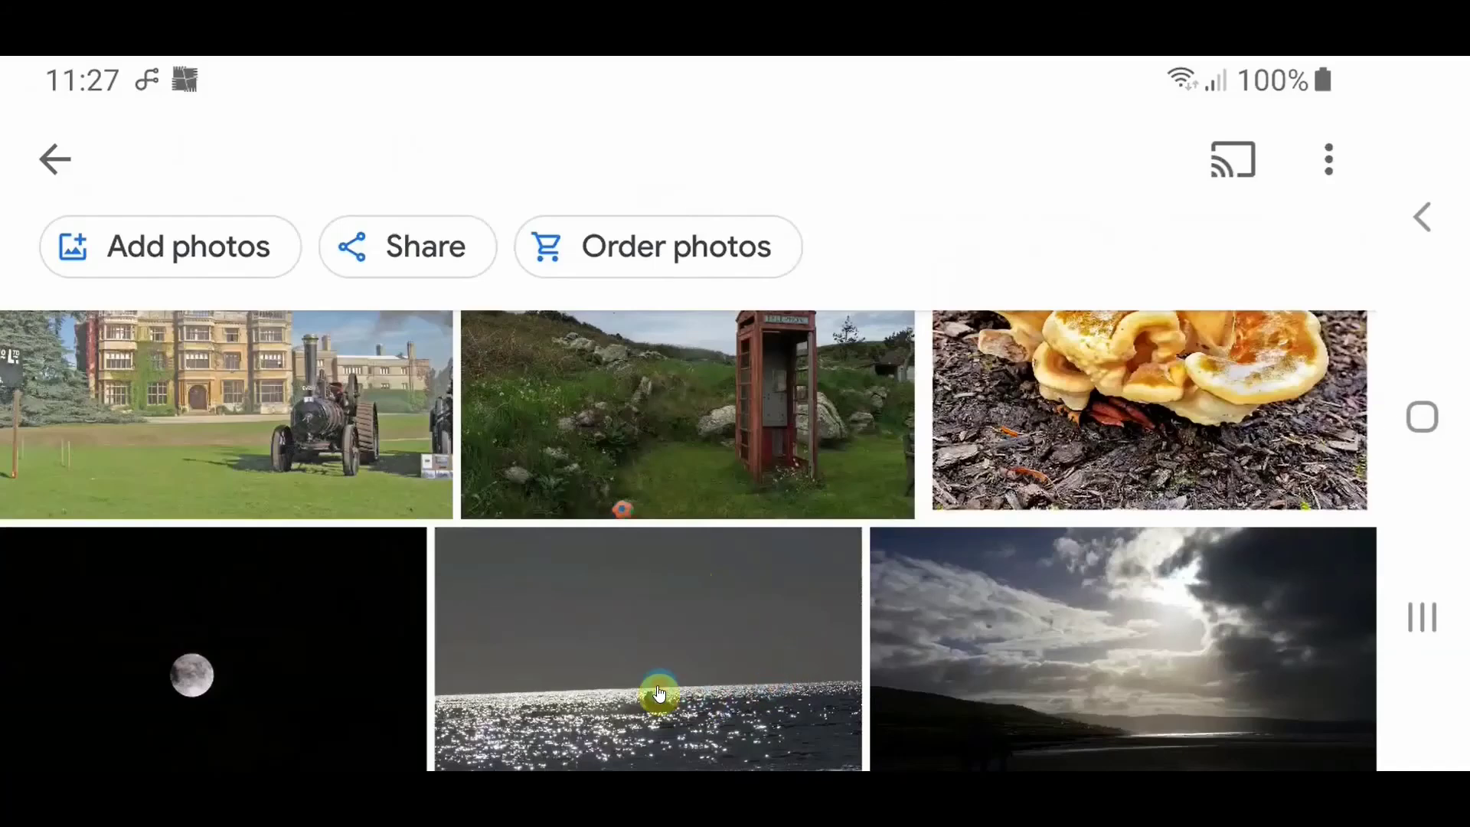
# Open the sparkling sea photo and share it, continuing on to the app choices.
pyautogui.click(656, 693)
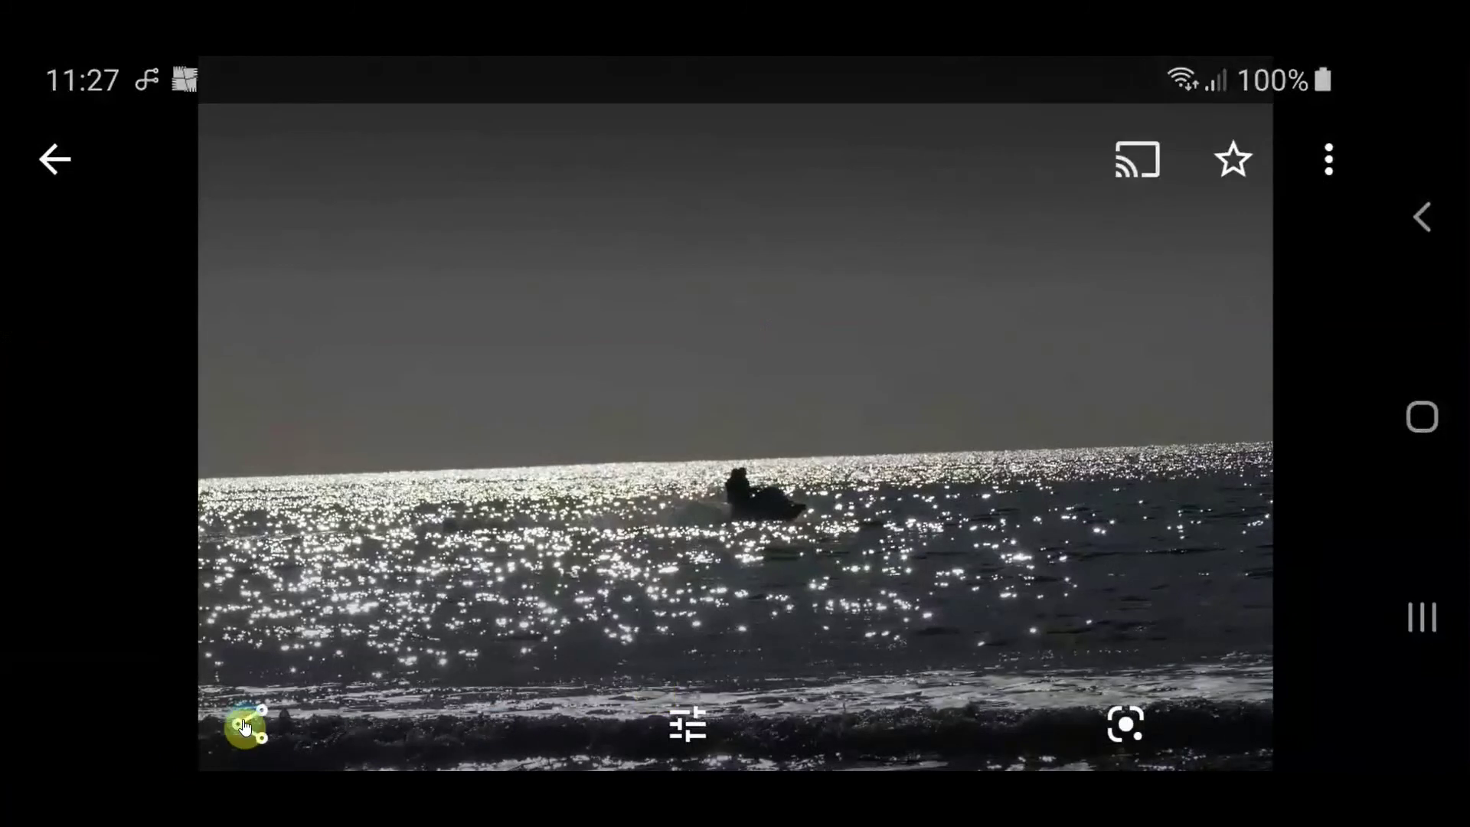
pyautogui.click(250, 729)
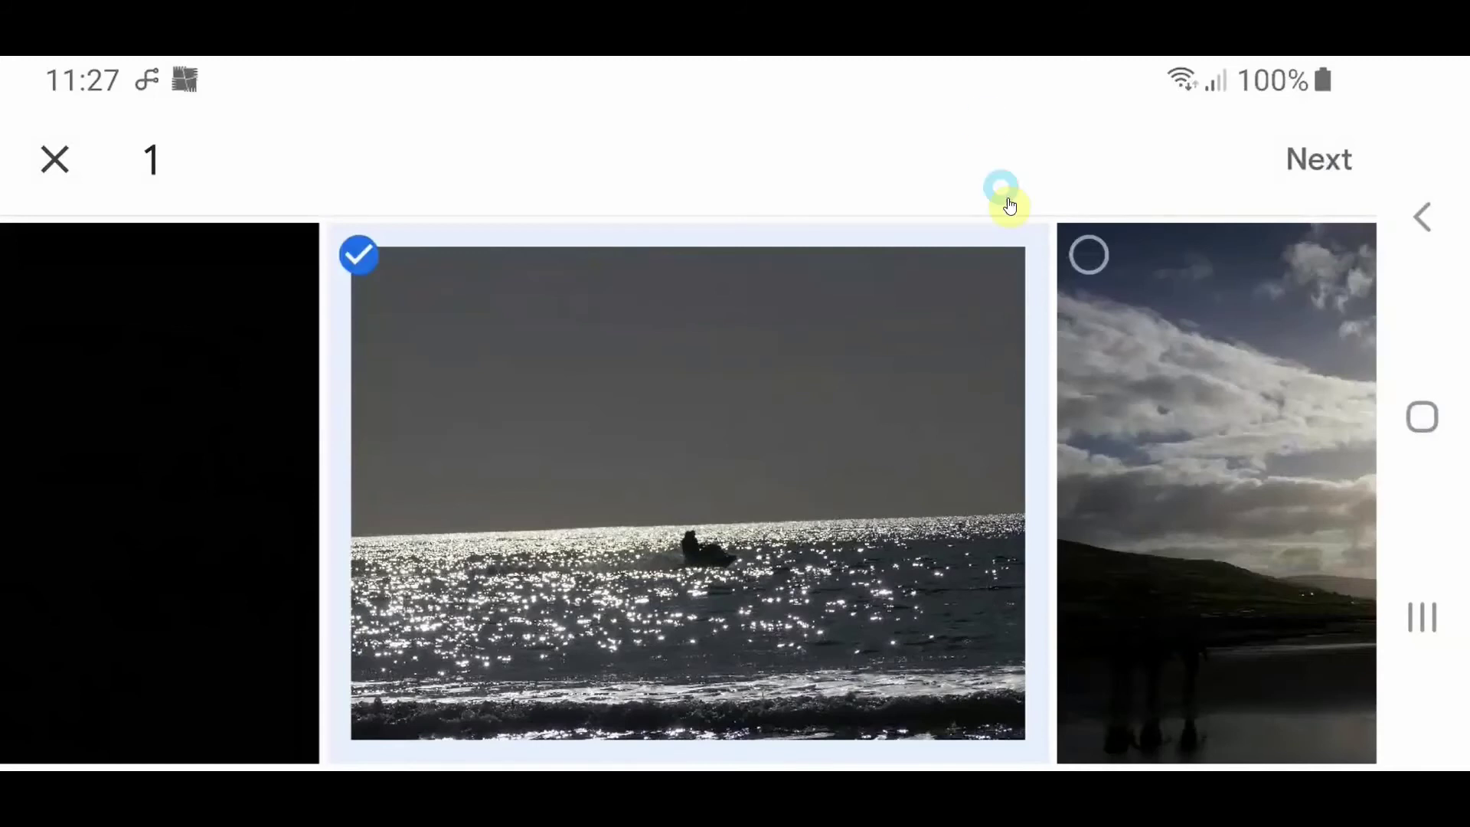
pyautogui.click(1324, 161)
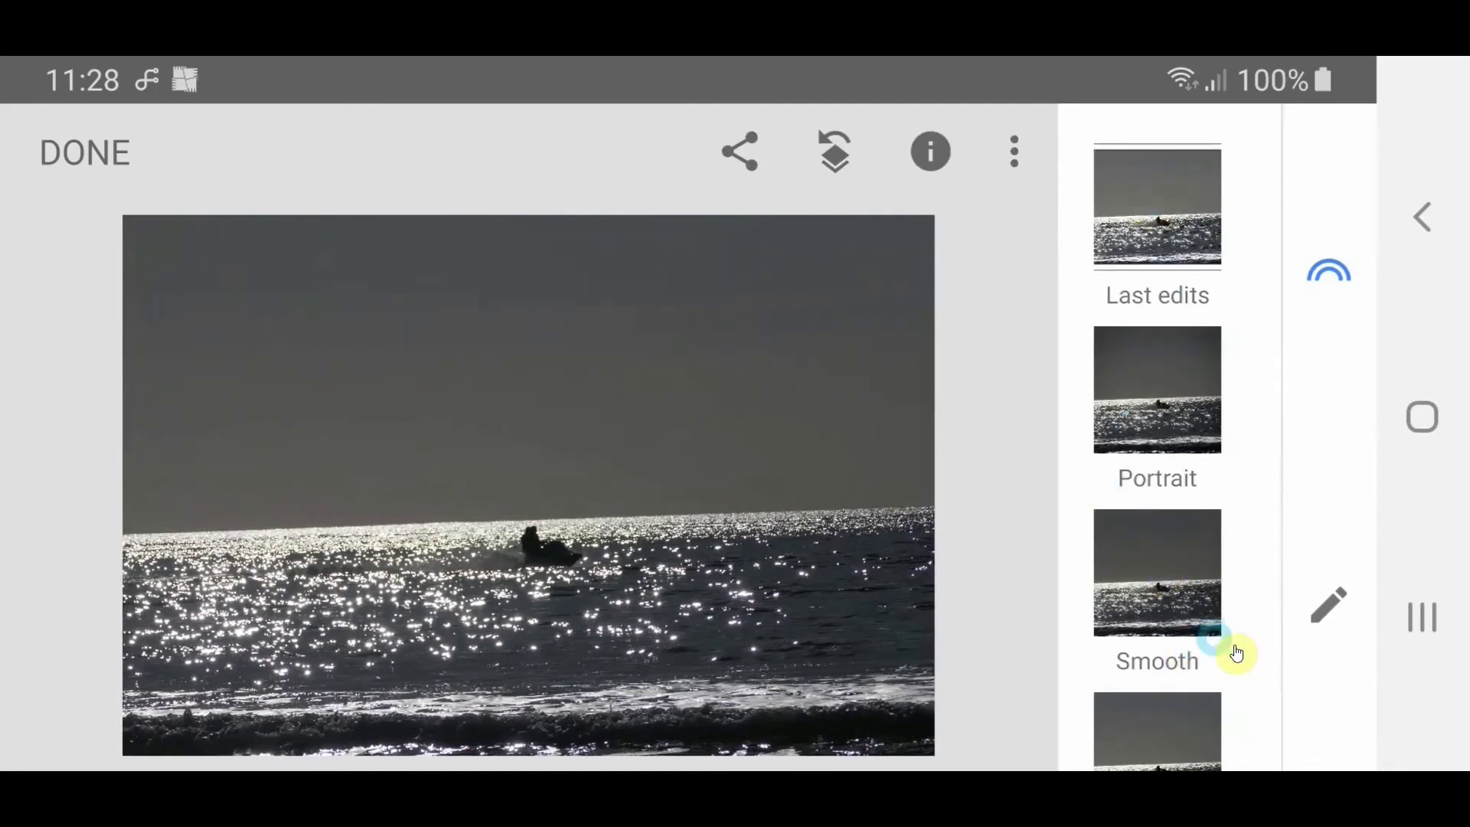
# Open the sunlit sea photo and hide the Styles preset strip.
pyautogui.click(1331, 641)
pyautogui.click(1336, 618)
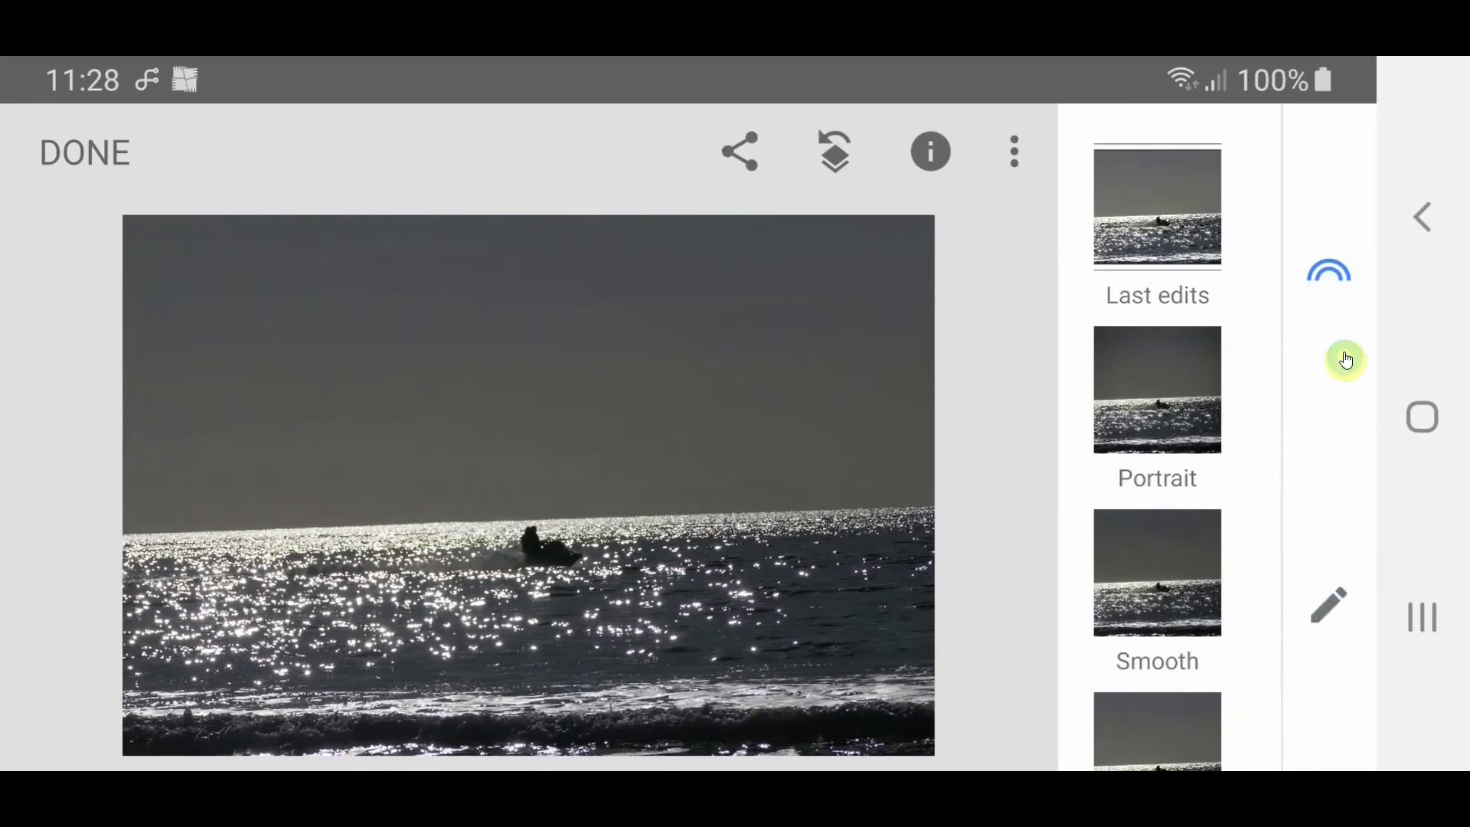
pyautogui.click(1330, 271)
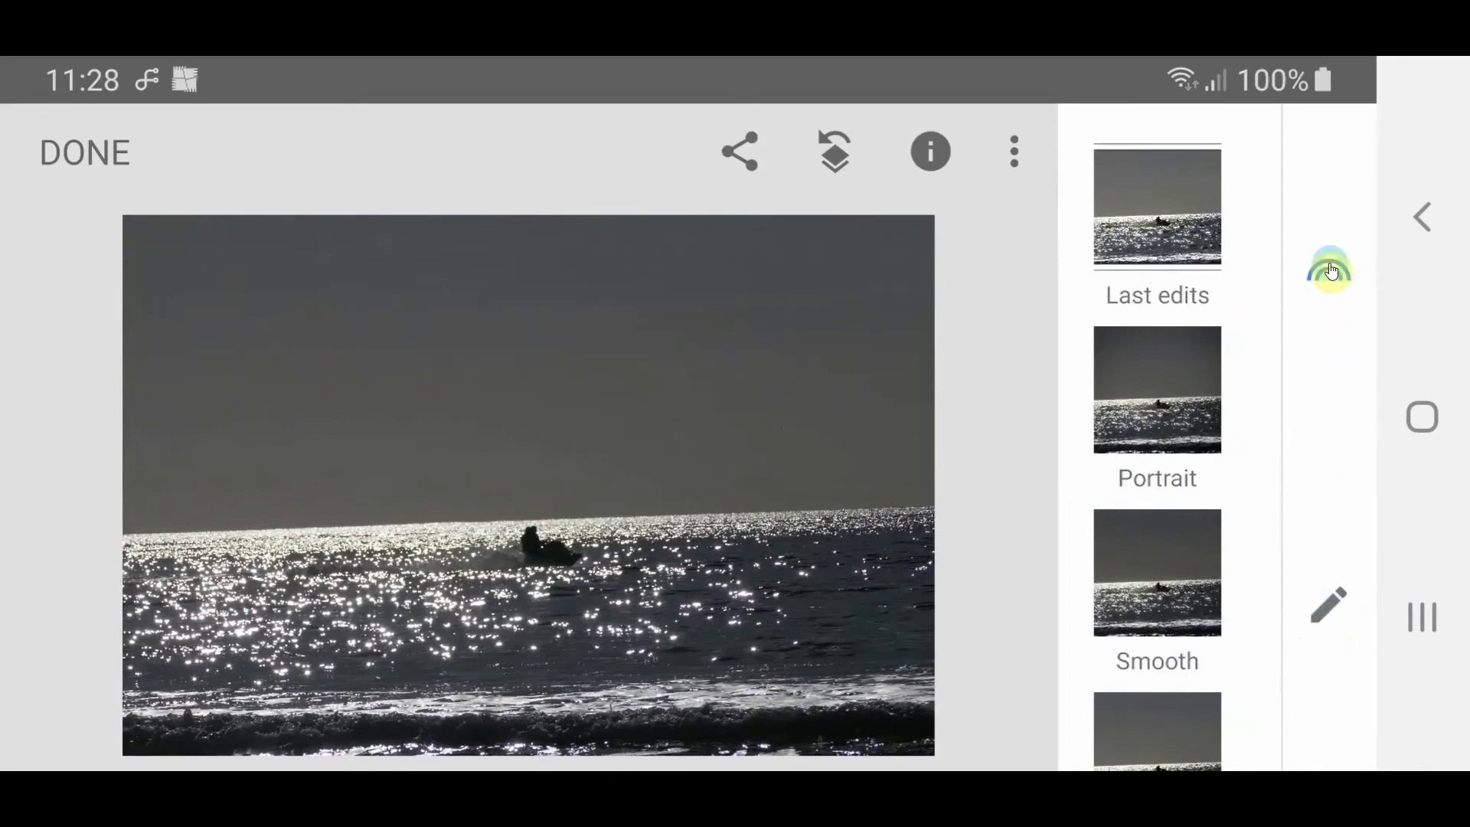
pyautogui.click(1333, 276)
pyautogui.click(1333, 276)
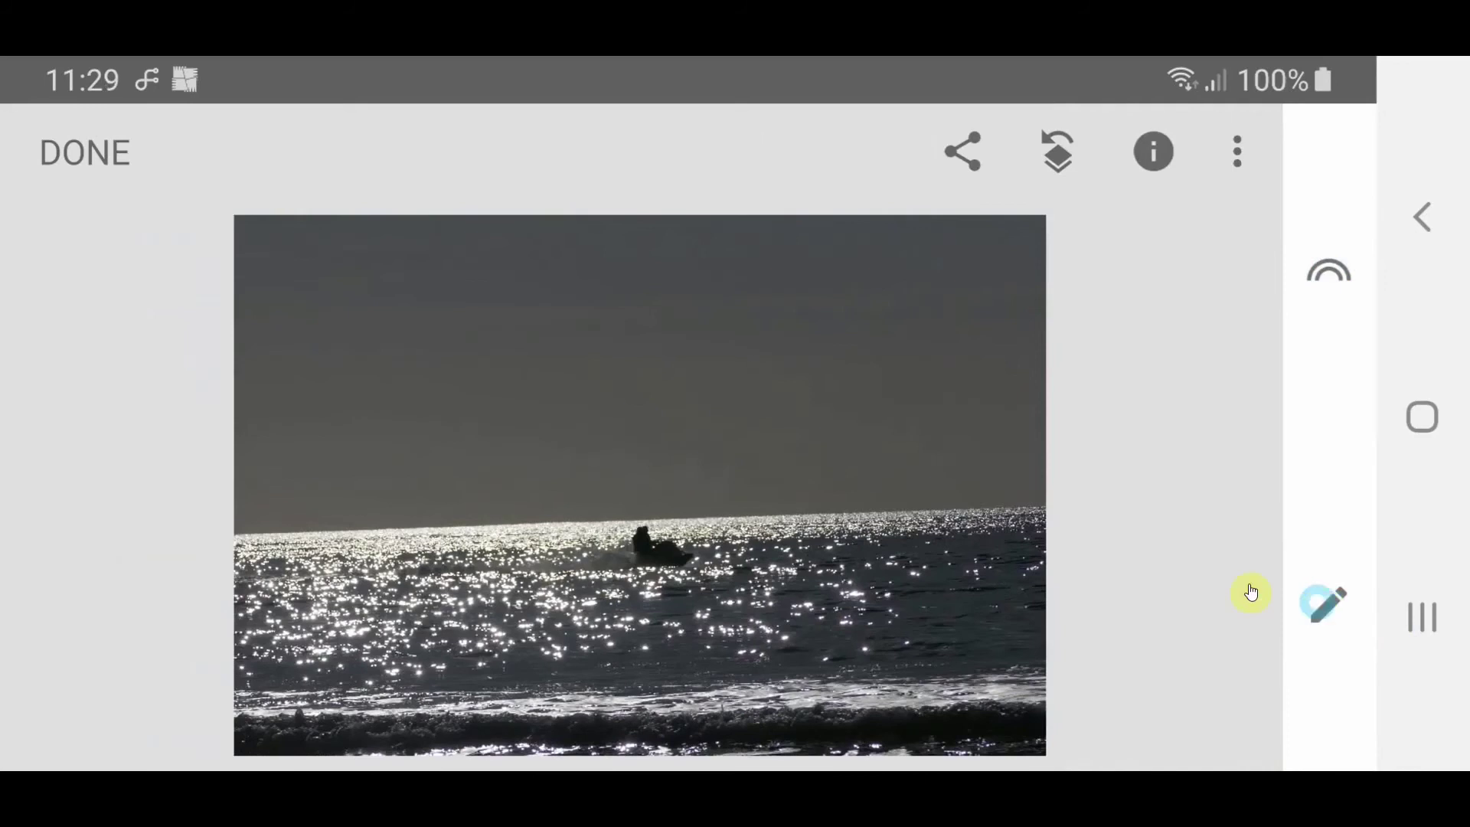
# Straighten the sea photo to -1.60° with the Rotate tool.
pyautogui.click(1333, 597)
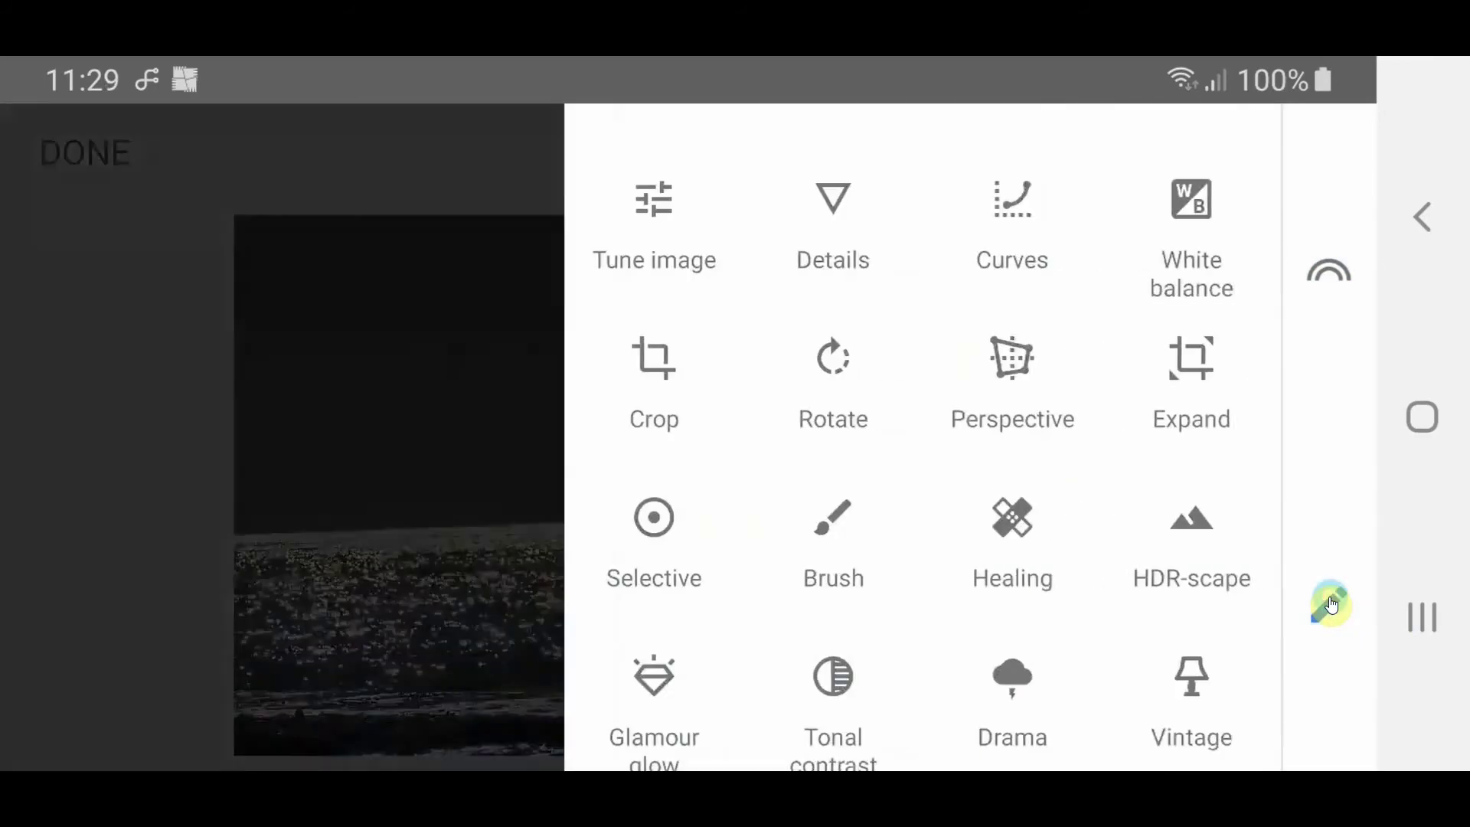
pyautogui.click(839, 361)
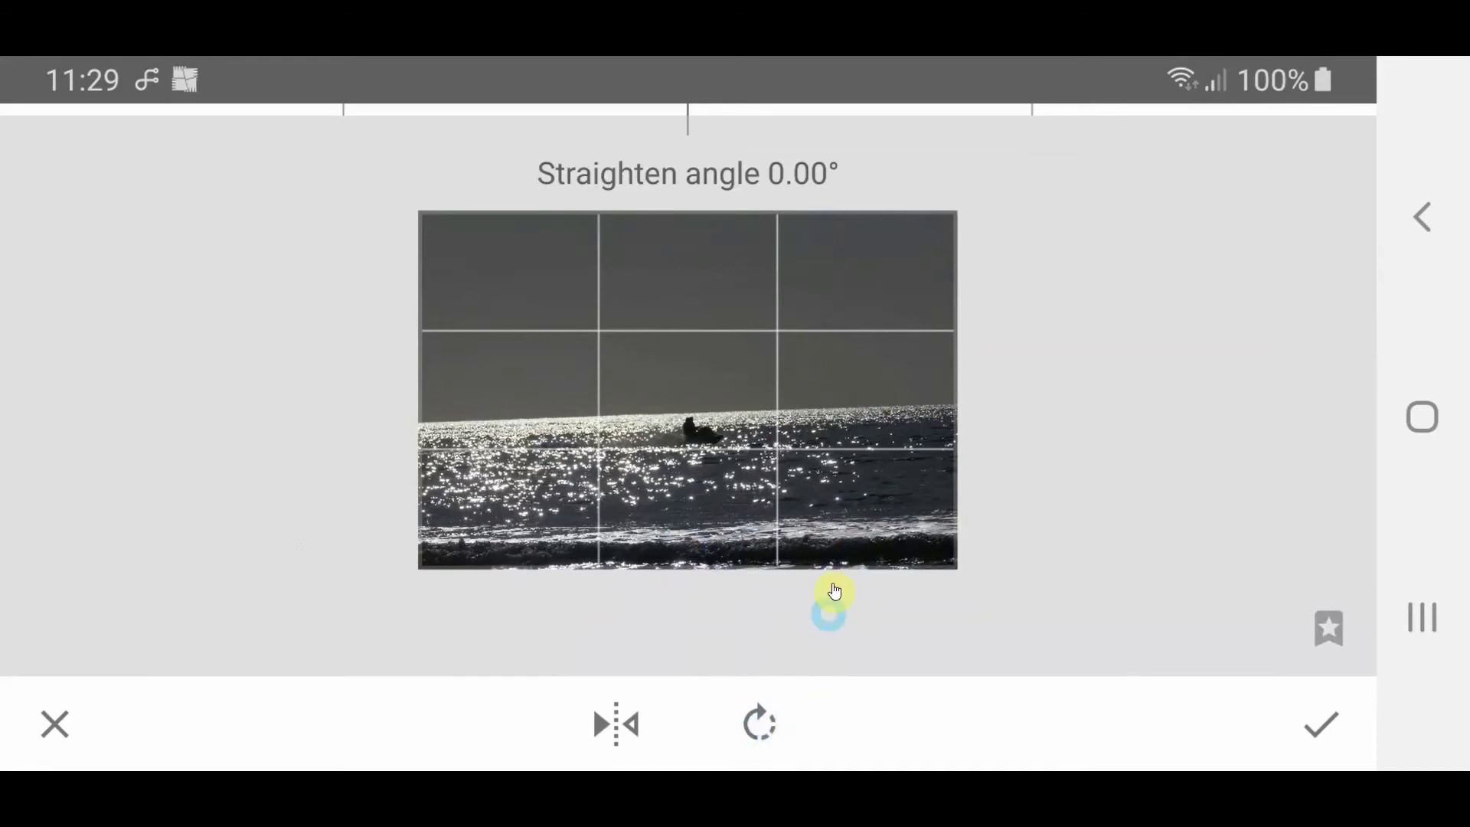
pyautogui.moveTo(857, 541); pyautogui.dragTo(873, 567)
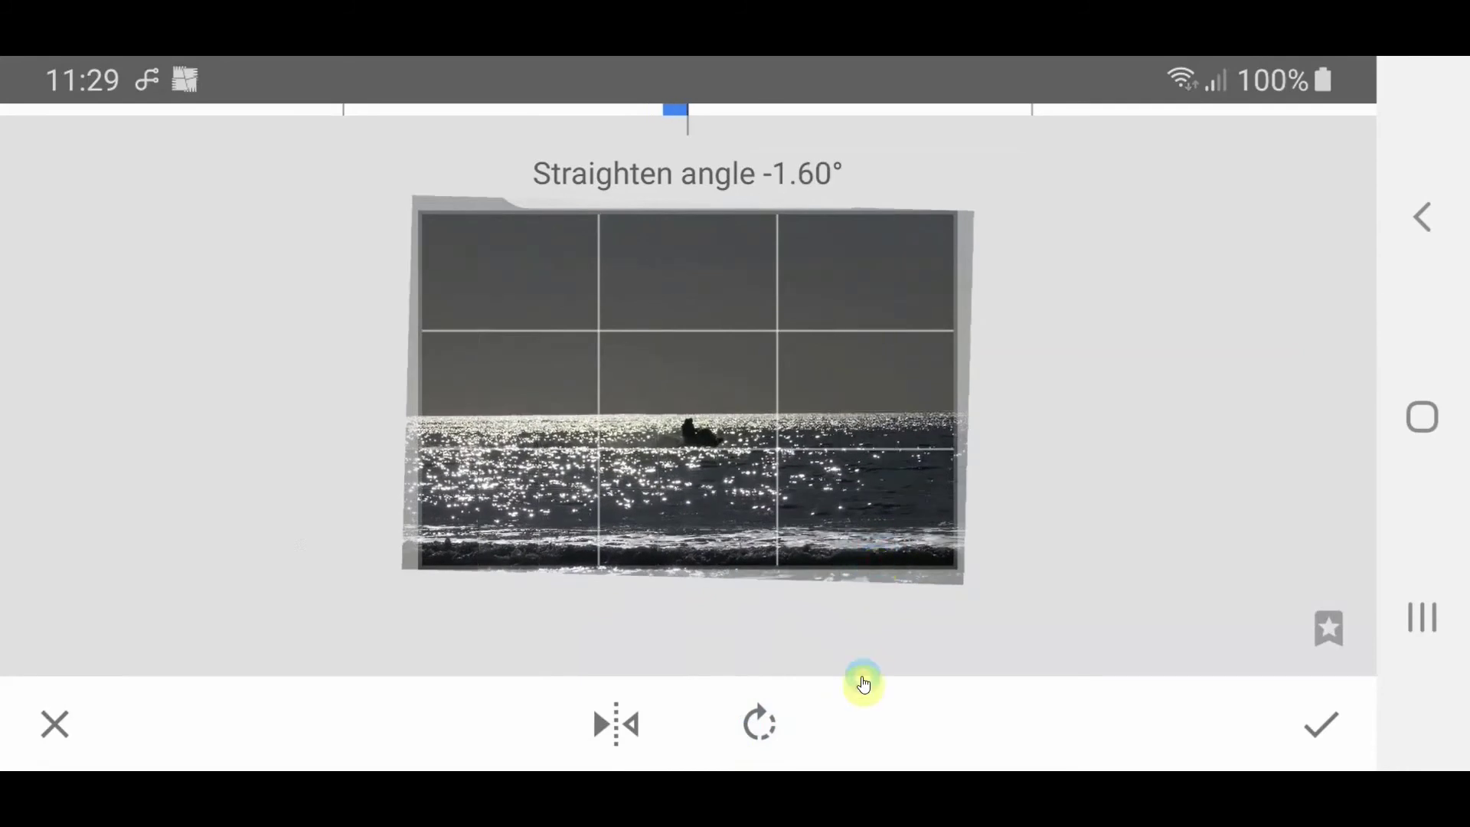
# Test quarter-turn rotations and a horizontal flip, return it upright, and apply the straightening.
pyautogui.click(766, 731)
pyautogui.click(766, 730)
pyautogui.click(766, 730)
pyautogui.click(763, 723)
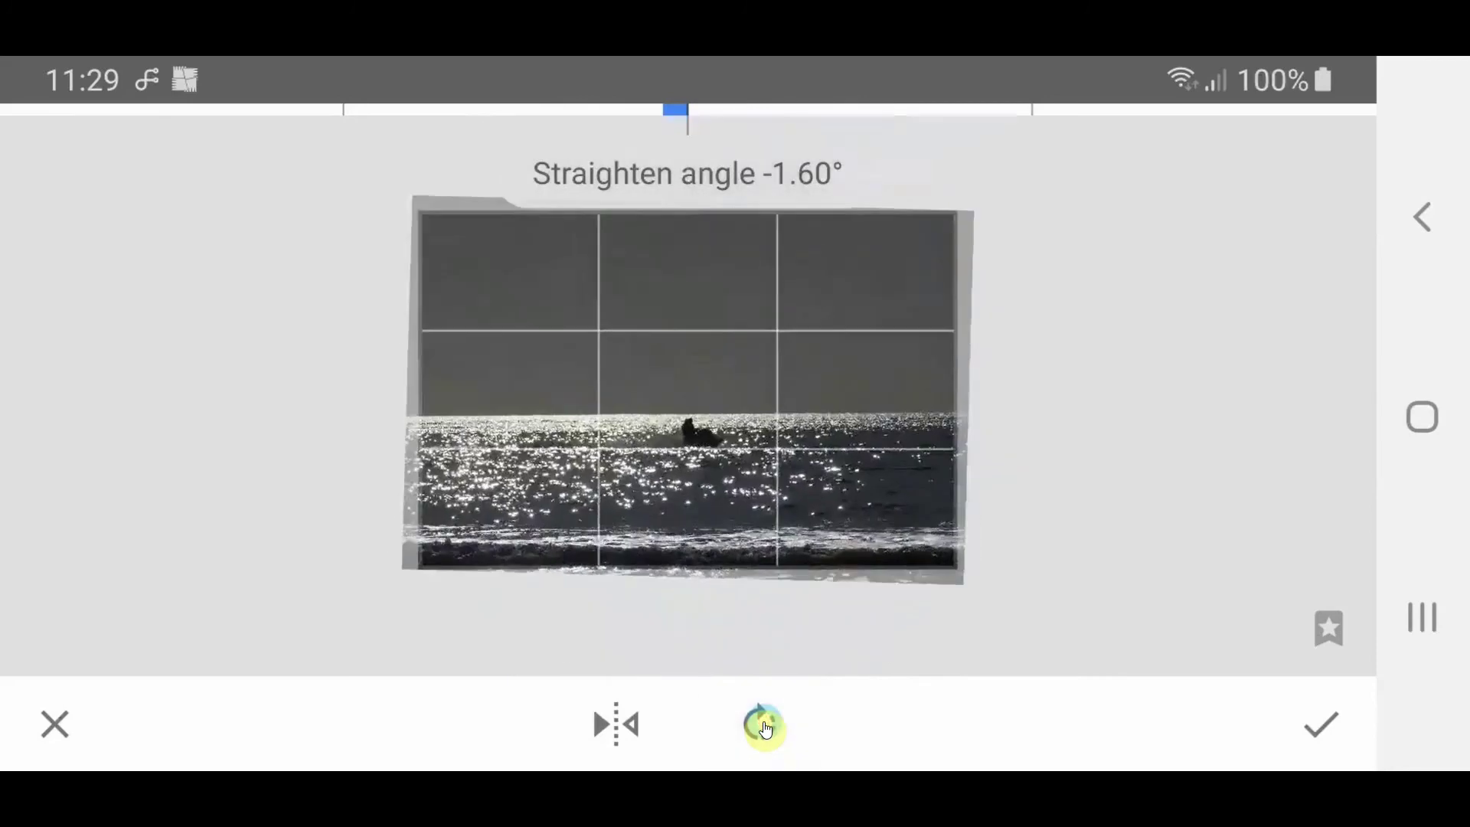
pyautogui.click(636, 720)
pyautogui.click(621, 722)
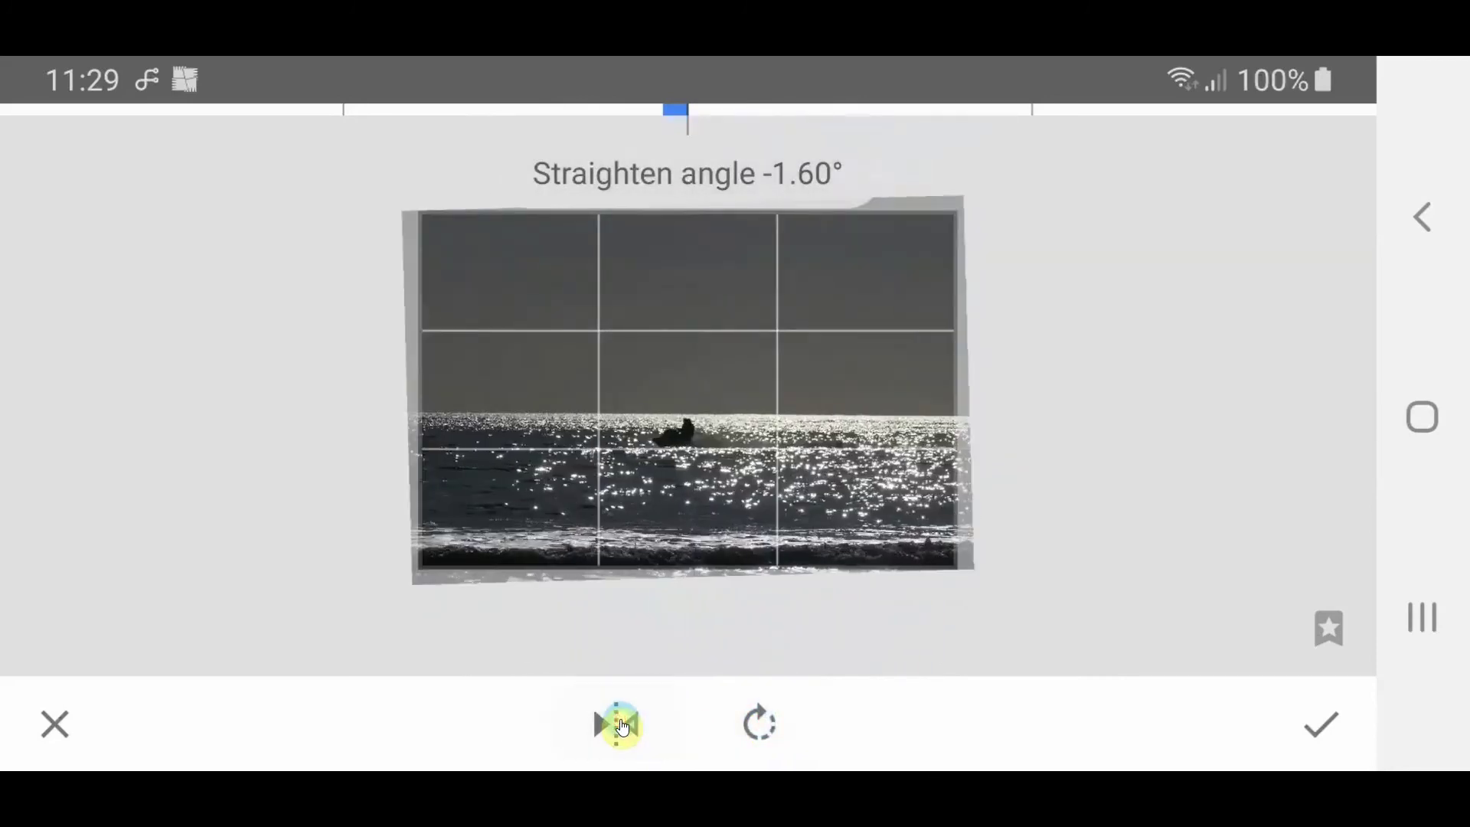
pyautogui.click(622, 726)
pyautogui.moveTo(758, 726); pyautogui.dragTo(753, 564)
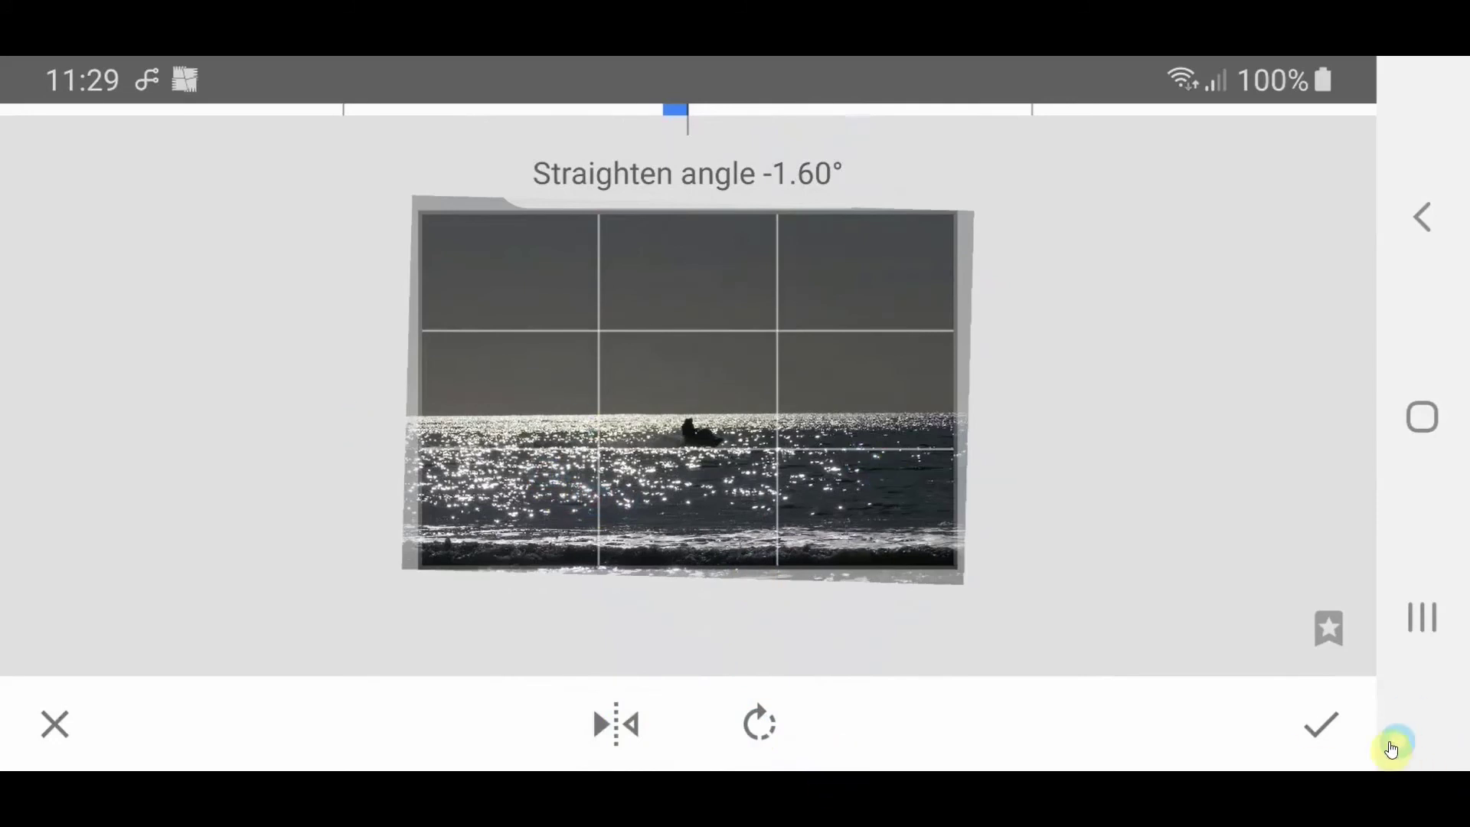
pyautogui.click(1313, 726)
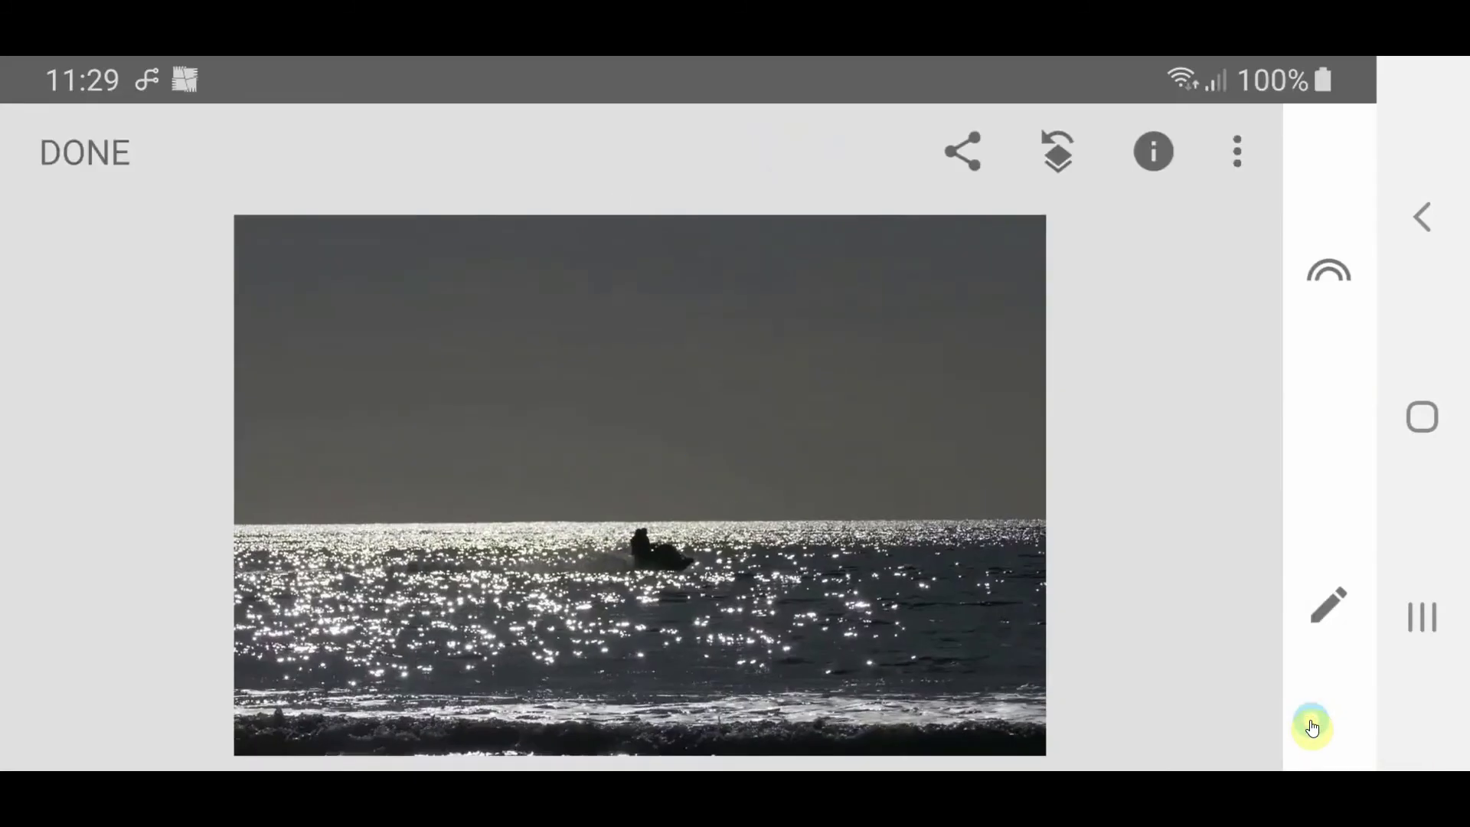
# Lower Shadows to -43 in Tune Image and apply it to the sea photo.
pyautogui.click(1329, 606)
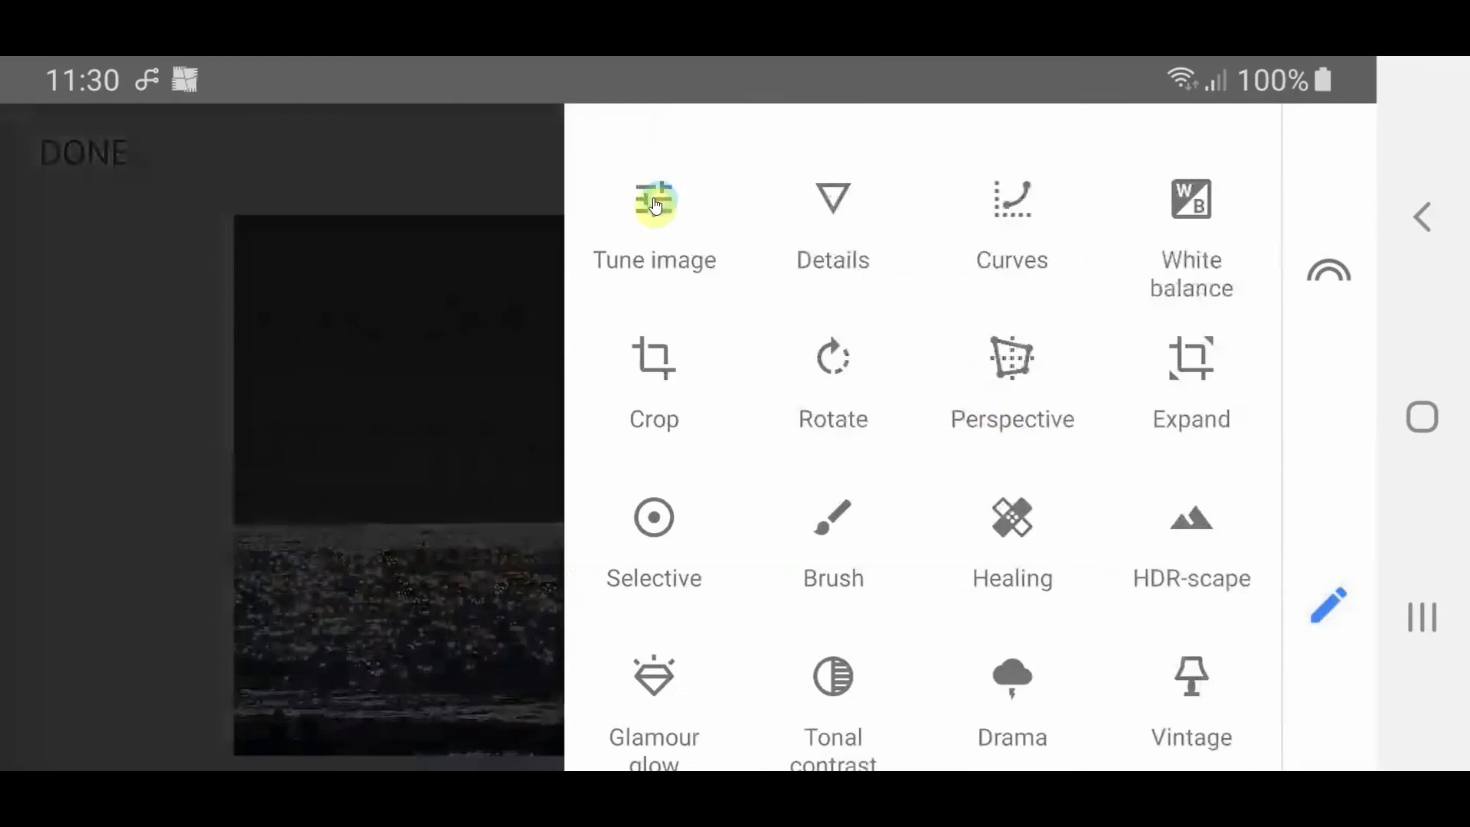
pyautogui.click(655, 203)
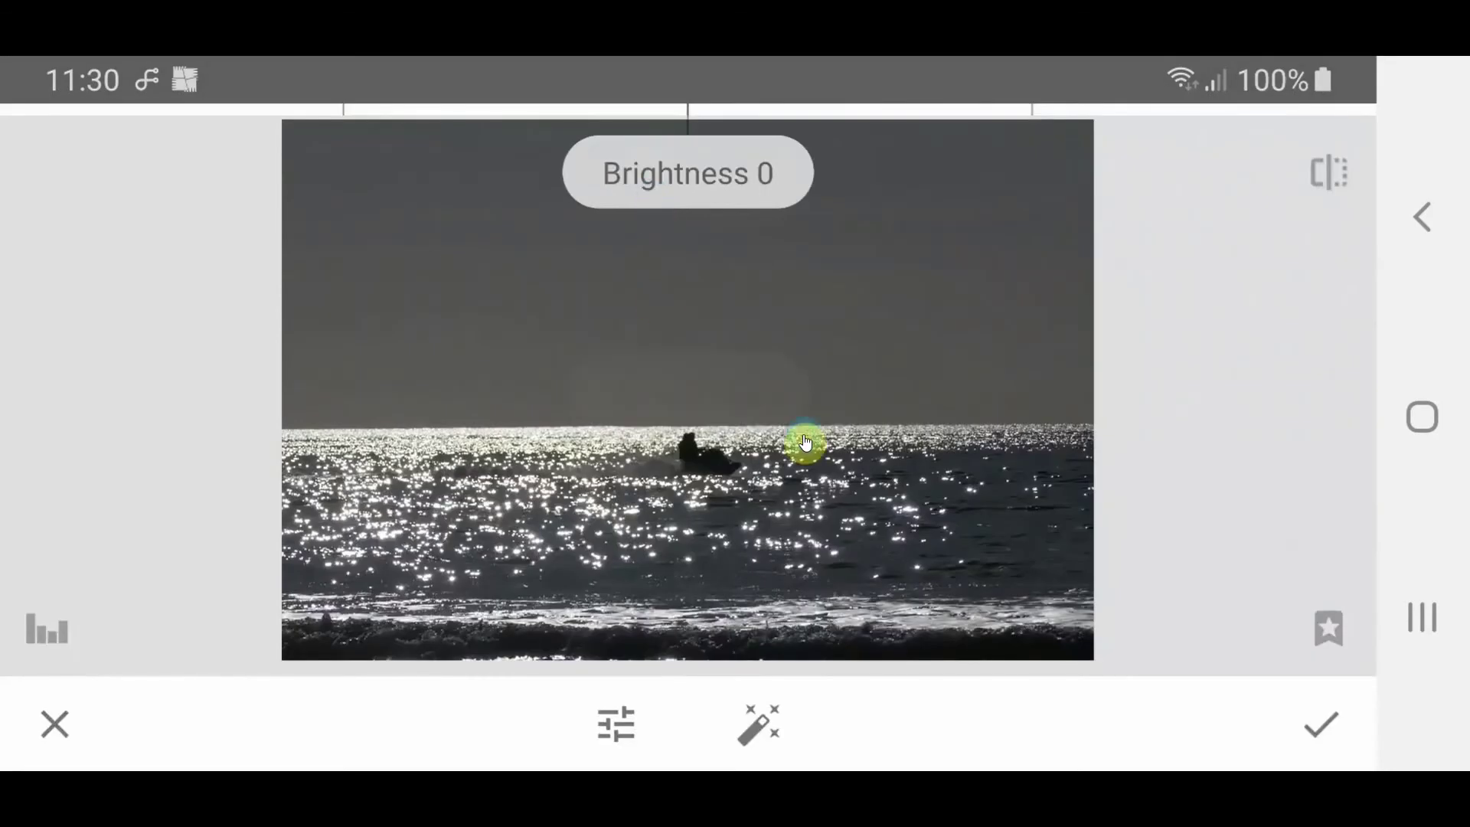
pyautogui.moveTo(804, 442); pyautogui.dragTo(850, 30)
pyautogui.moveTo(840, 142); pyautogui.dragTo(860, 53)
pyautogui.moveTo(824, 436); pyautogui.dragTo(827, 306)
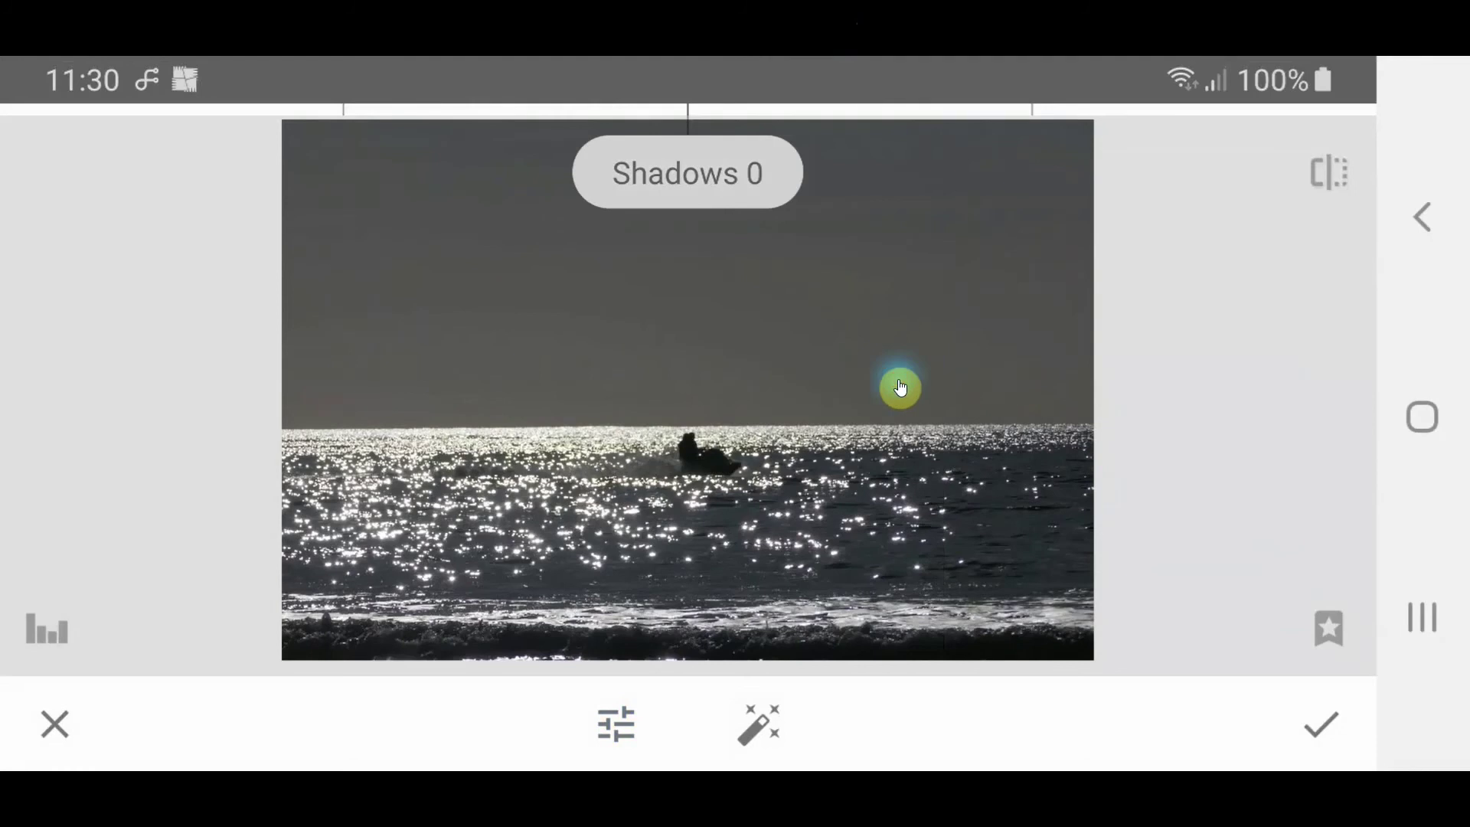
pyautogui.moveTo(840, 388); pyautogui.dragTo(682, 407)
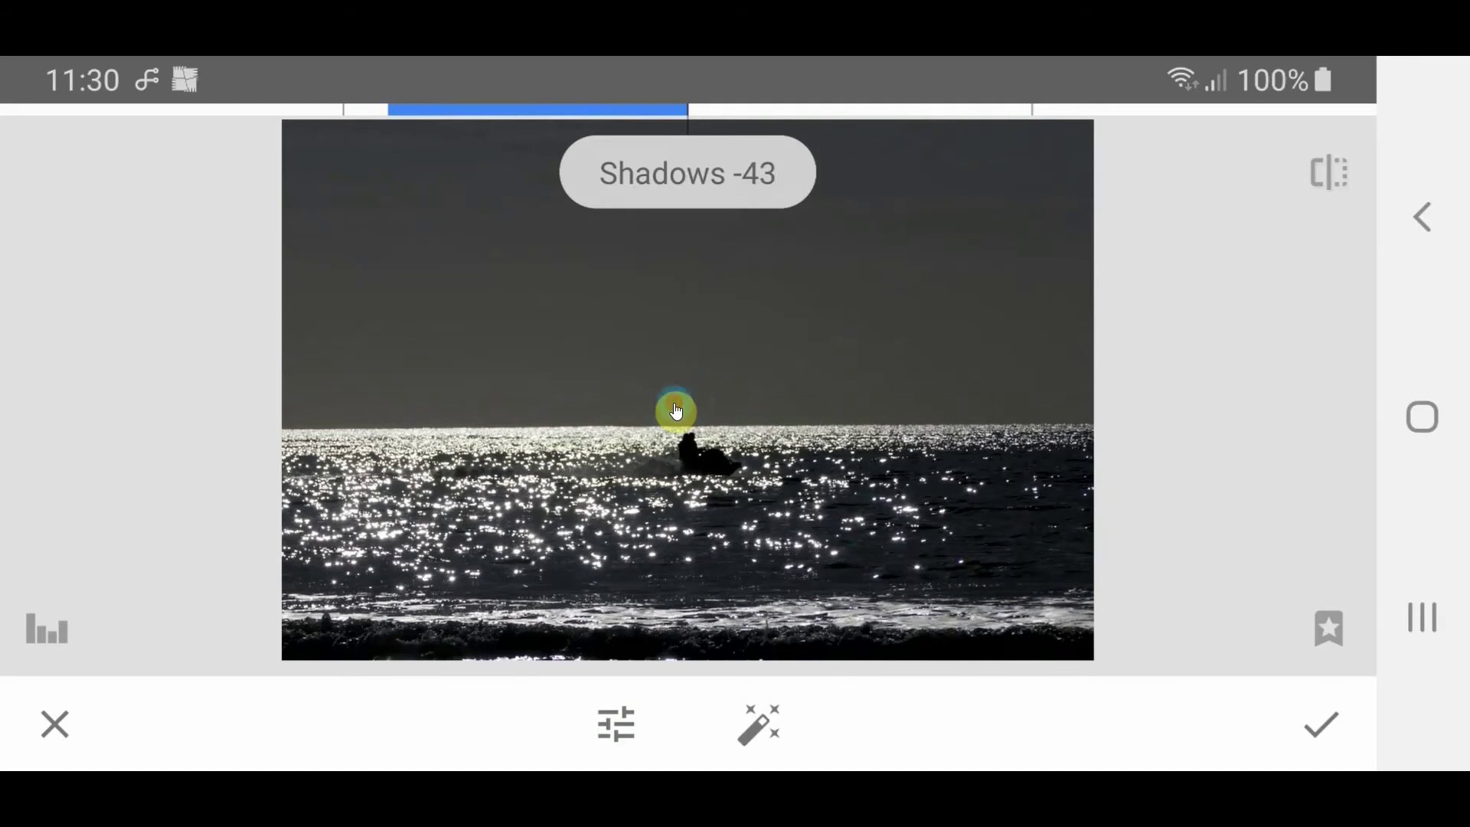
pyautogui.click(1331, 730)
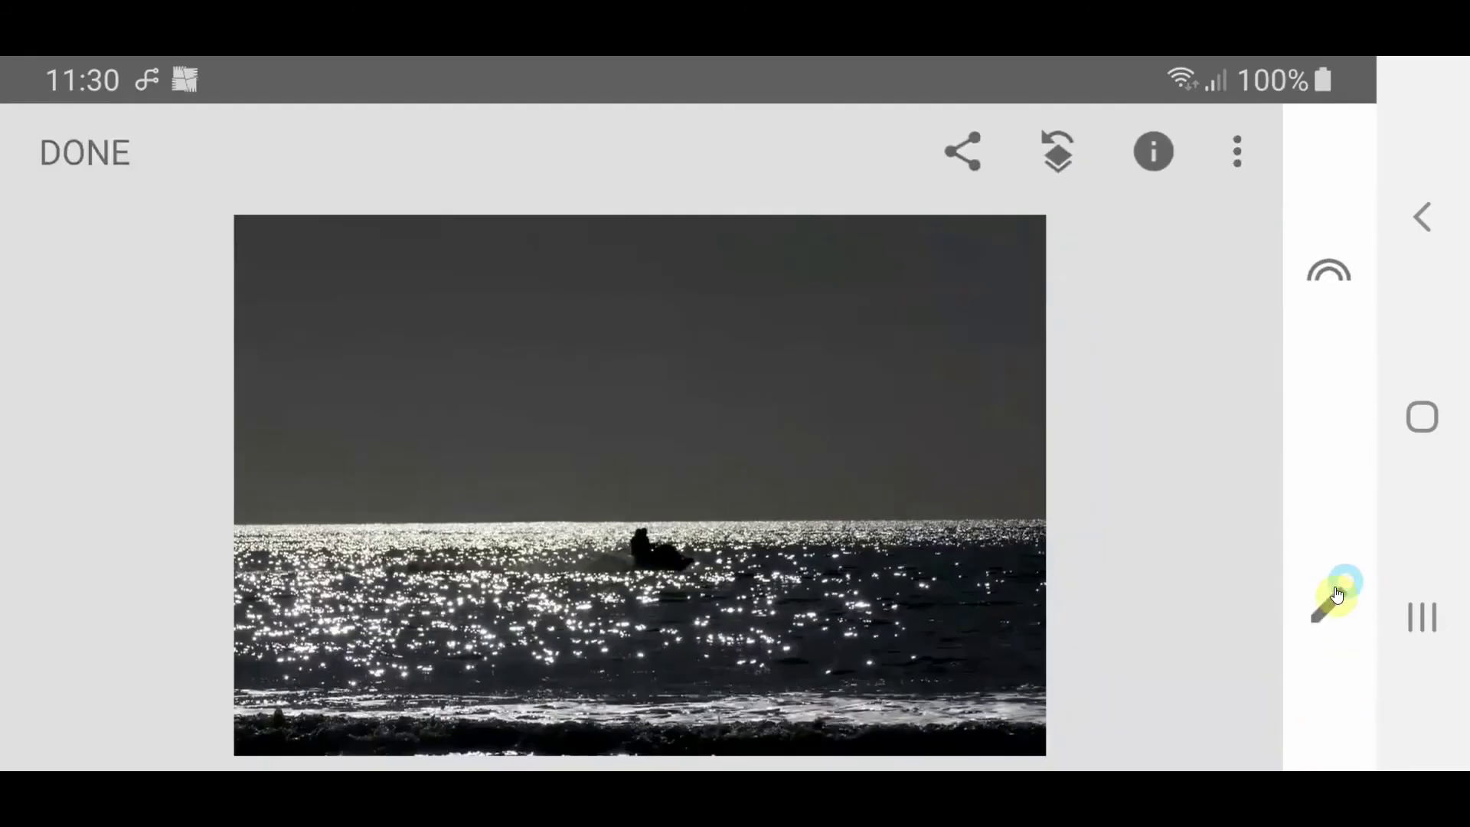
# Crop away the photo's left side and the bottom surf strip, then apply.
pyautogui.click(1331, 604)
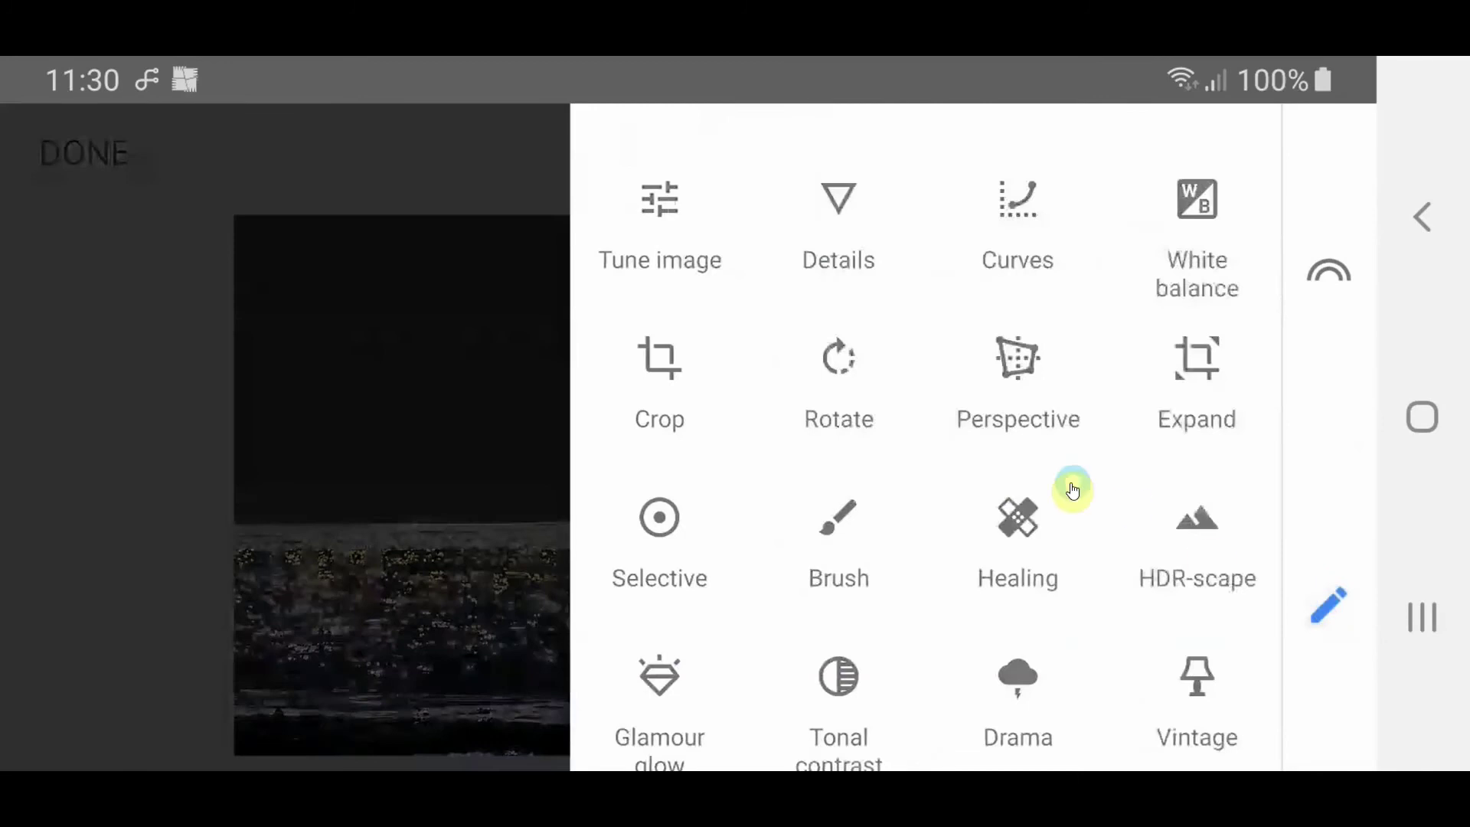
pyautogui.click(650, 366)
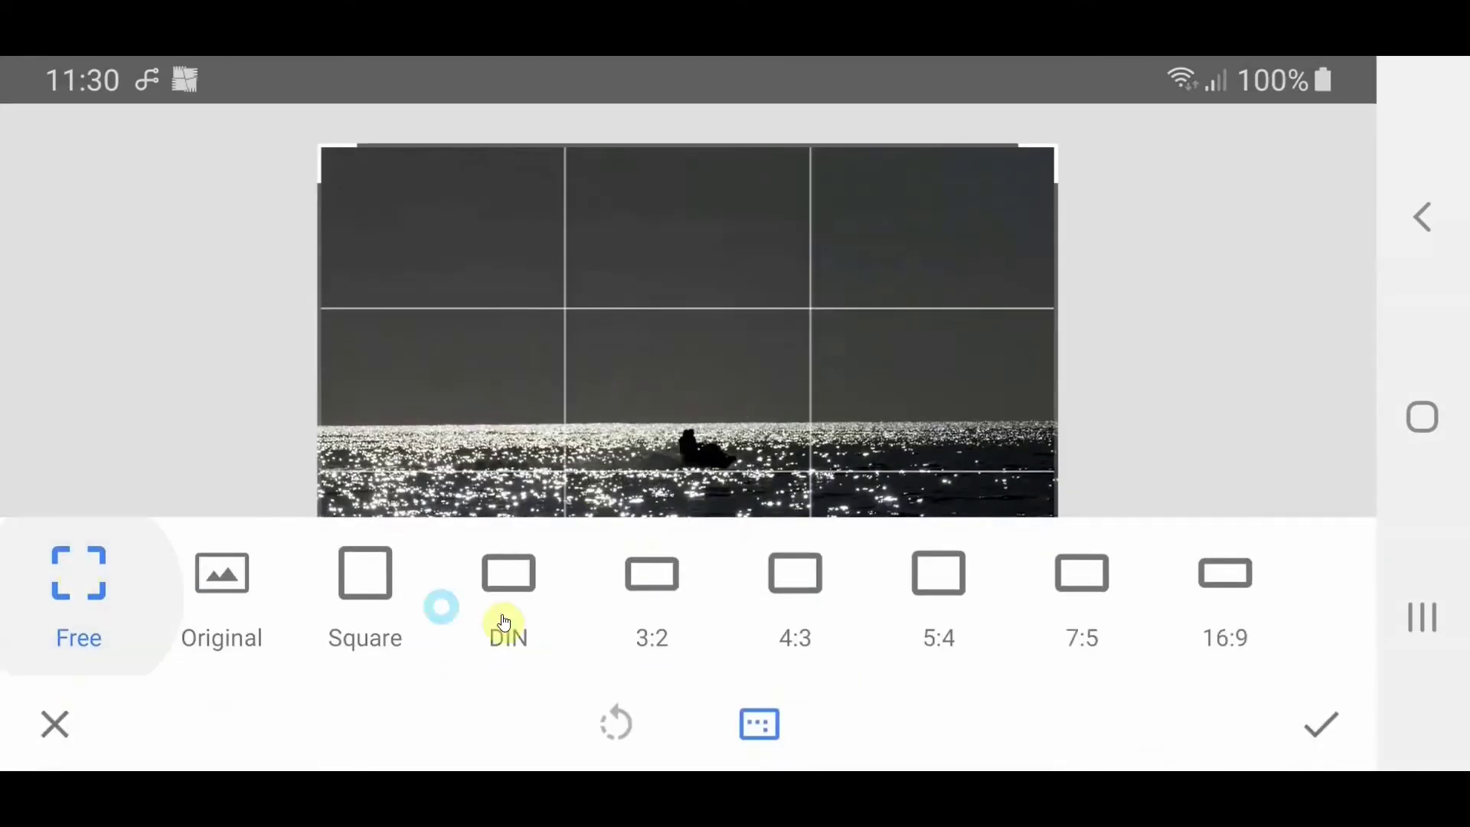
pyautogui.click(453, 242)
pyautogui.moveTo(453, 242); pyautogui.dragTo(437, 638)
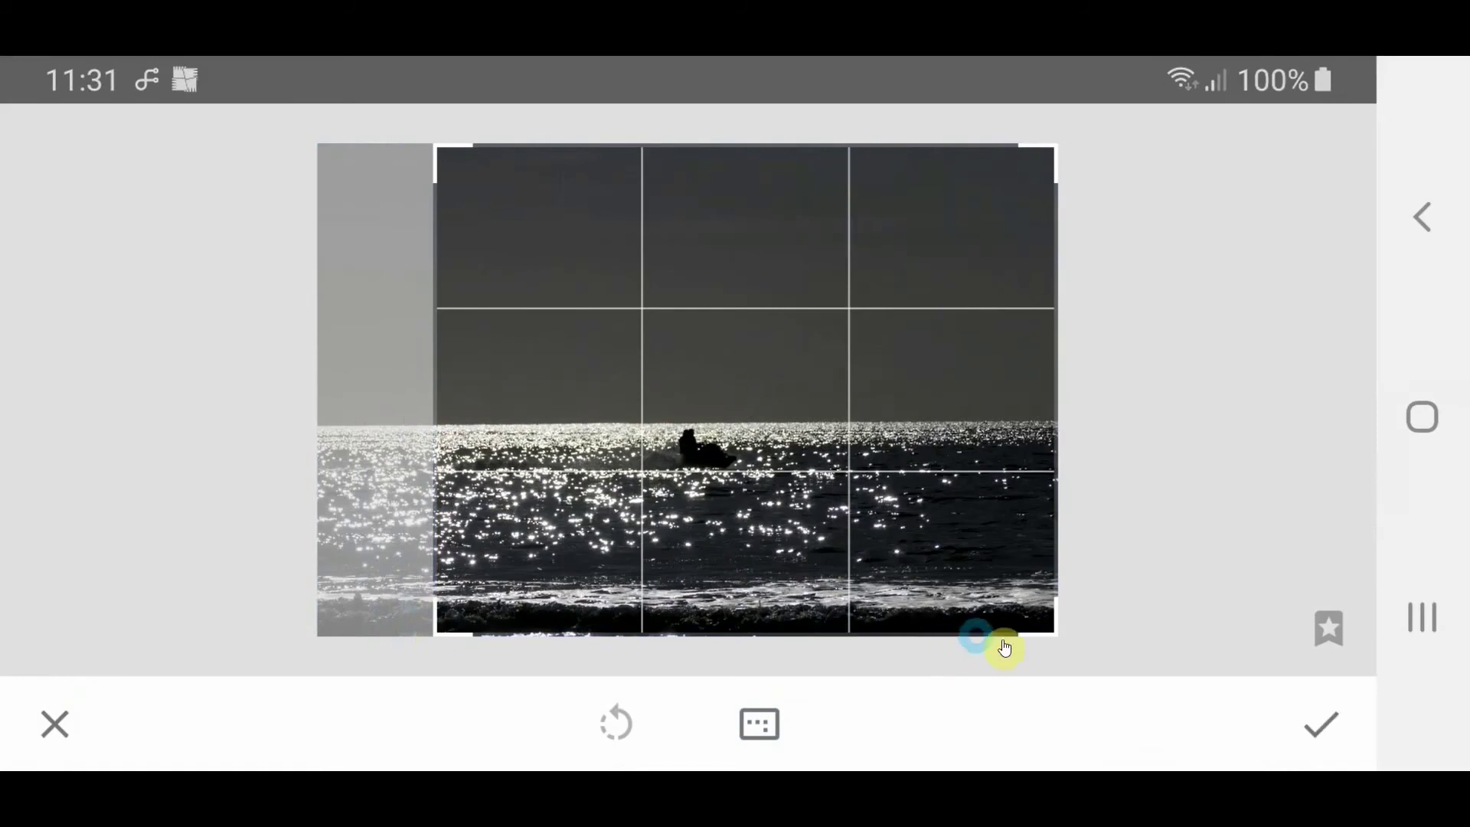
pyautogui.moveTo(1046, 638); pyautogui.dragTo(1044, 564)
pyautogui.click(1319, 763)
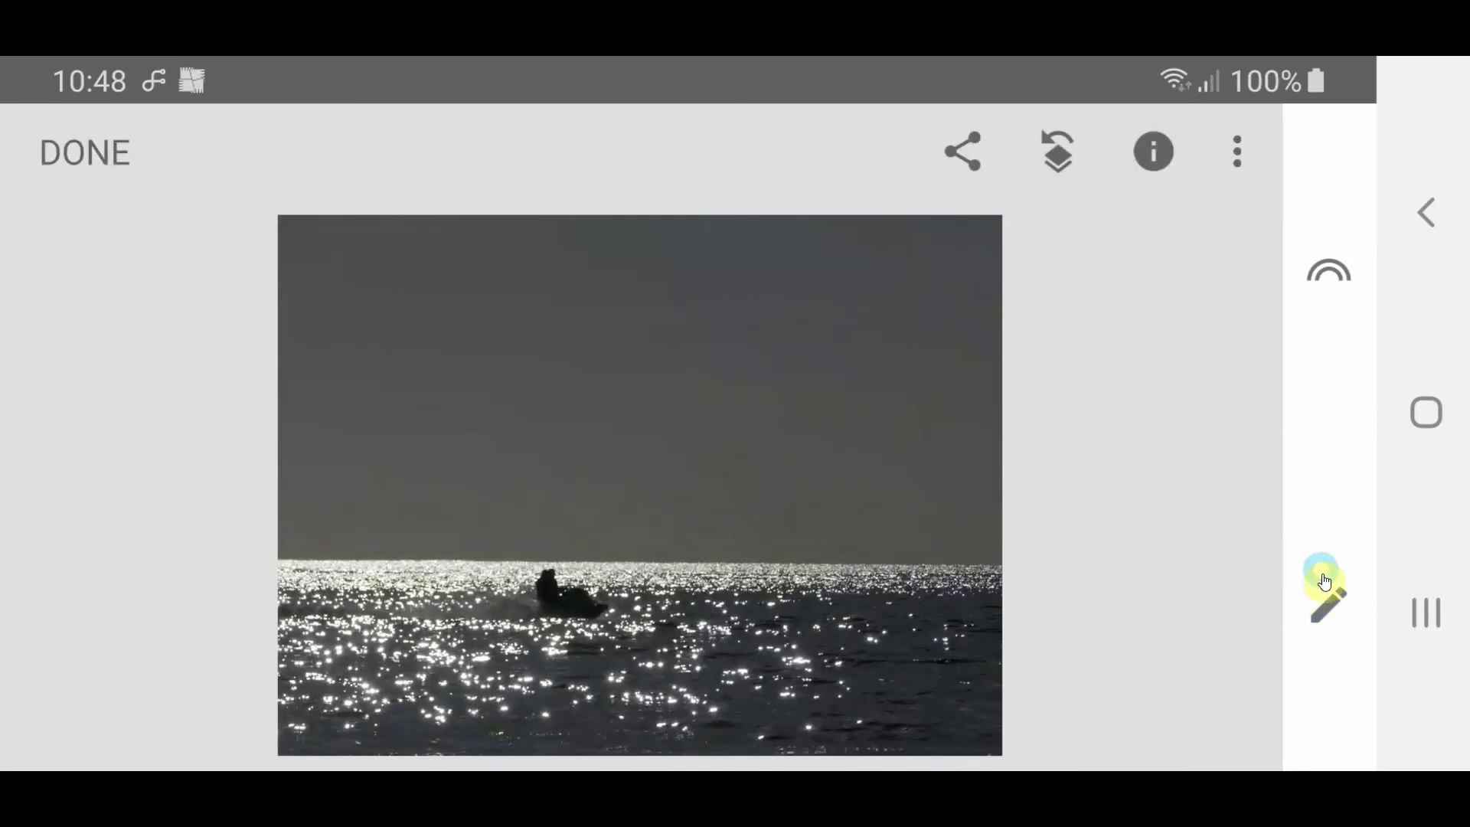
# Start Double Exposure and bring up the file picker for the overlay image.
pyautogui.click(1328, 611)
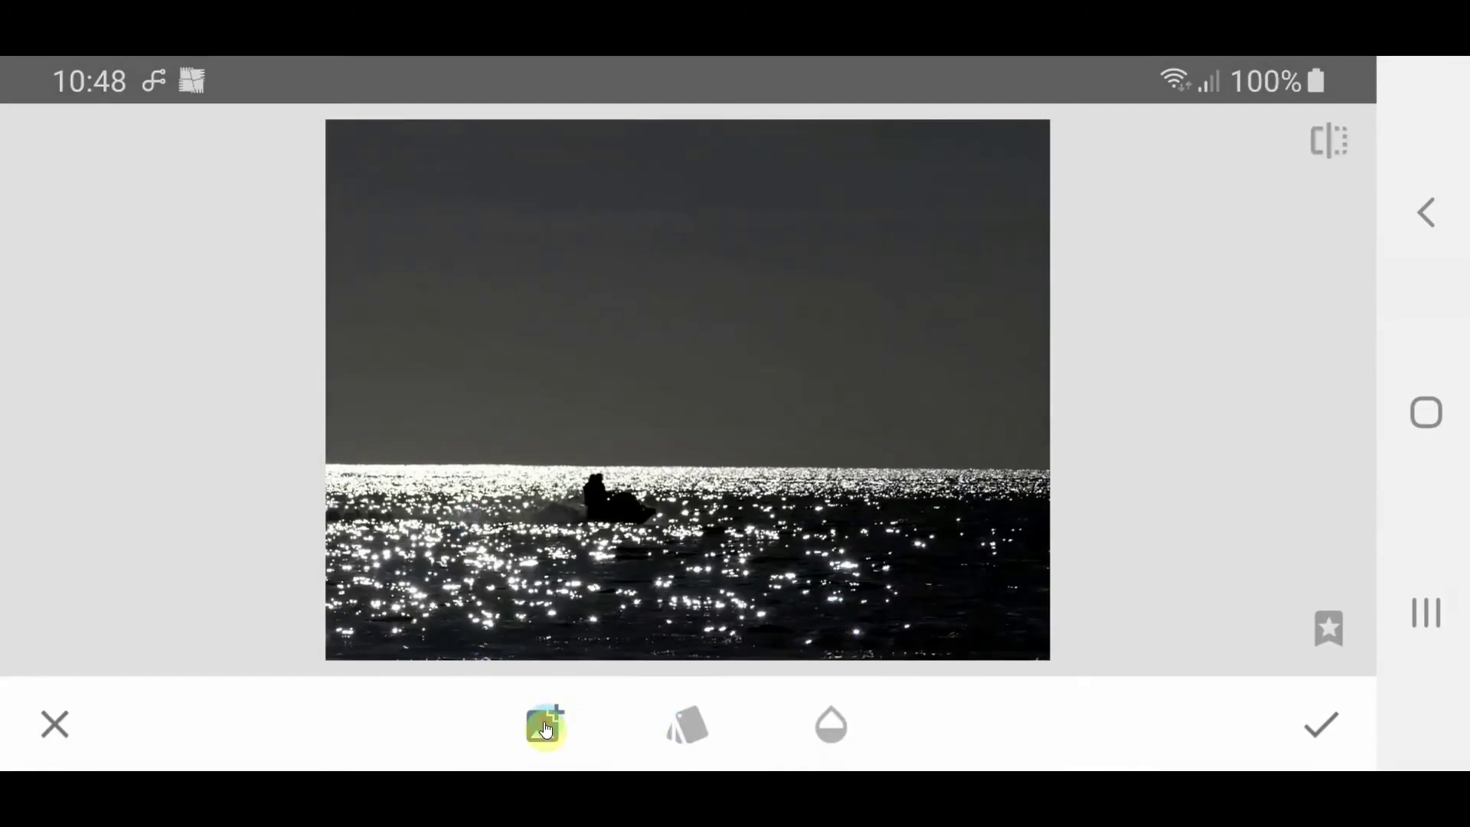
pyautogui.click(544, 725)
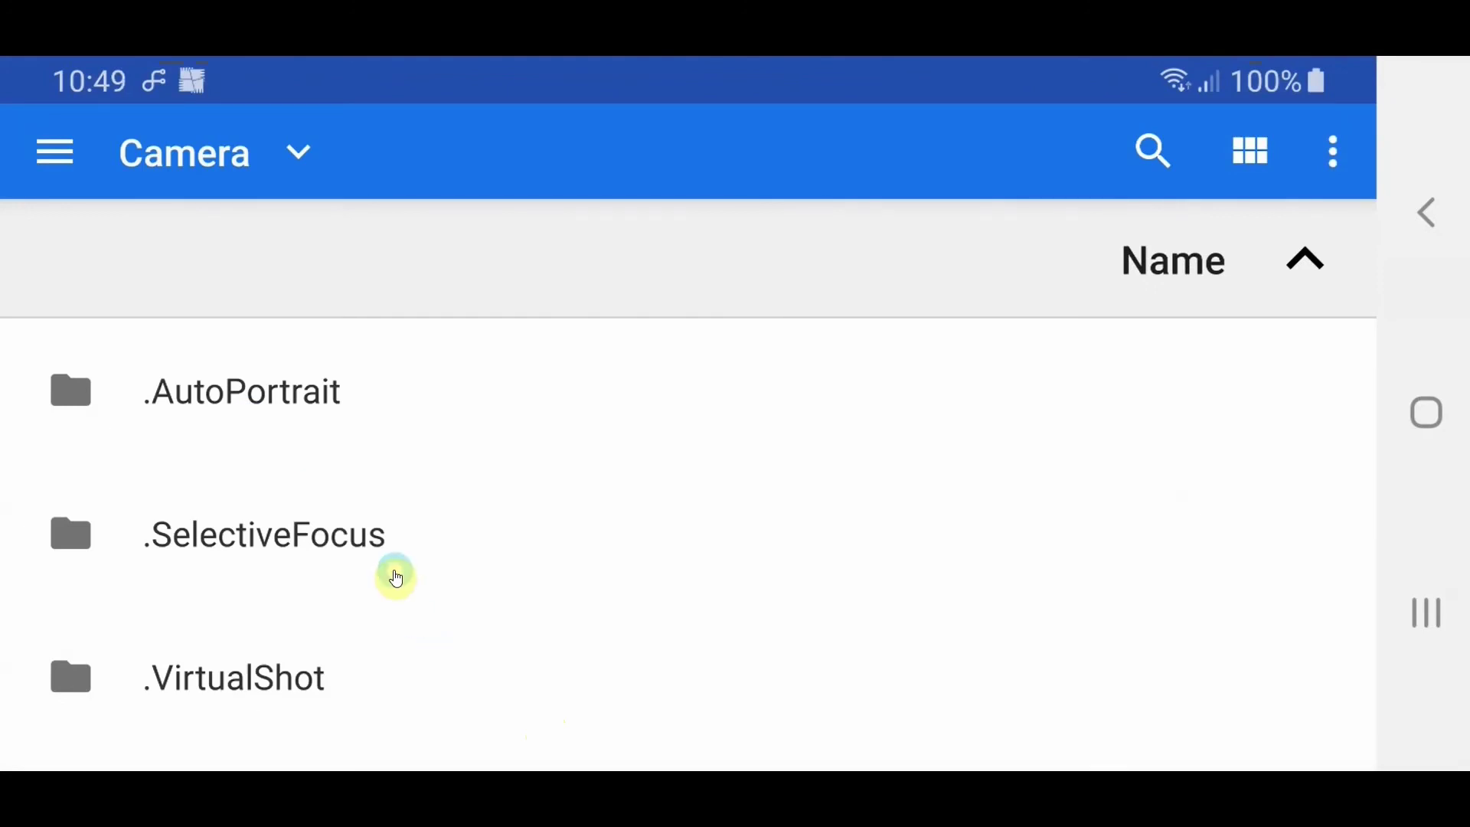
# Go to the full Google Photos library in the file picker.
pyautogui.click(59, 158)
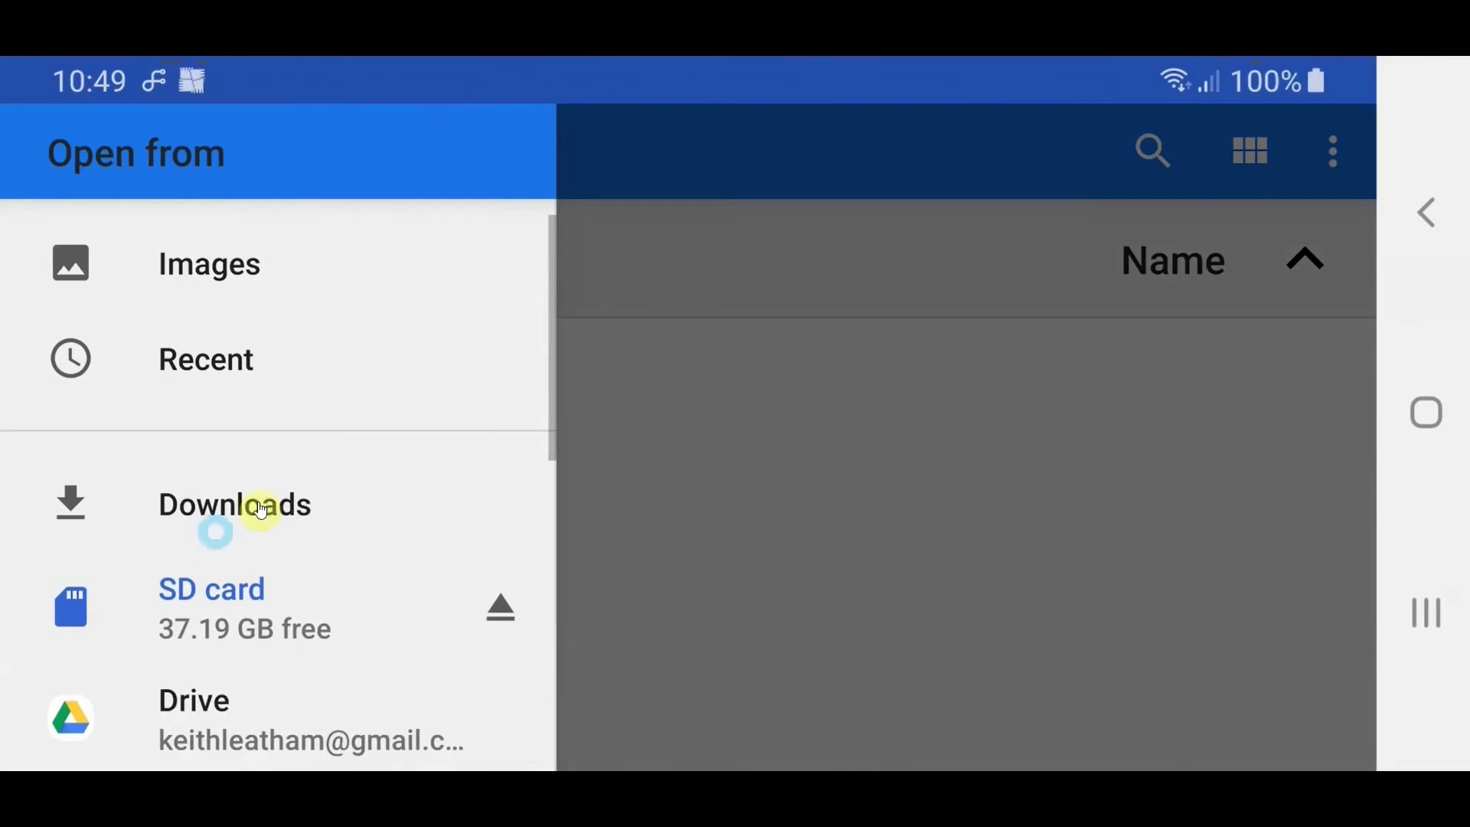
pyautogui.scroll(-5, 255, 509)
pyautogui.scroll(1, 173, 479)
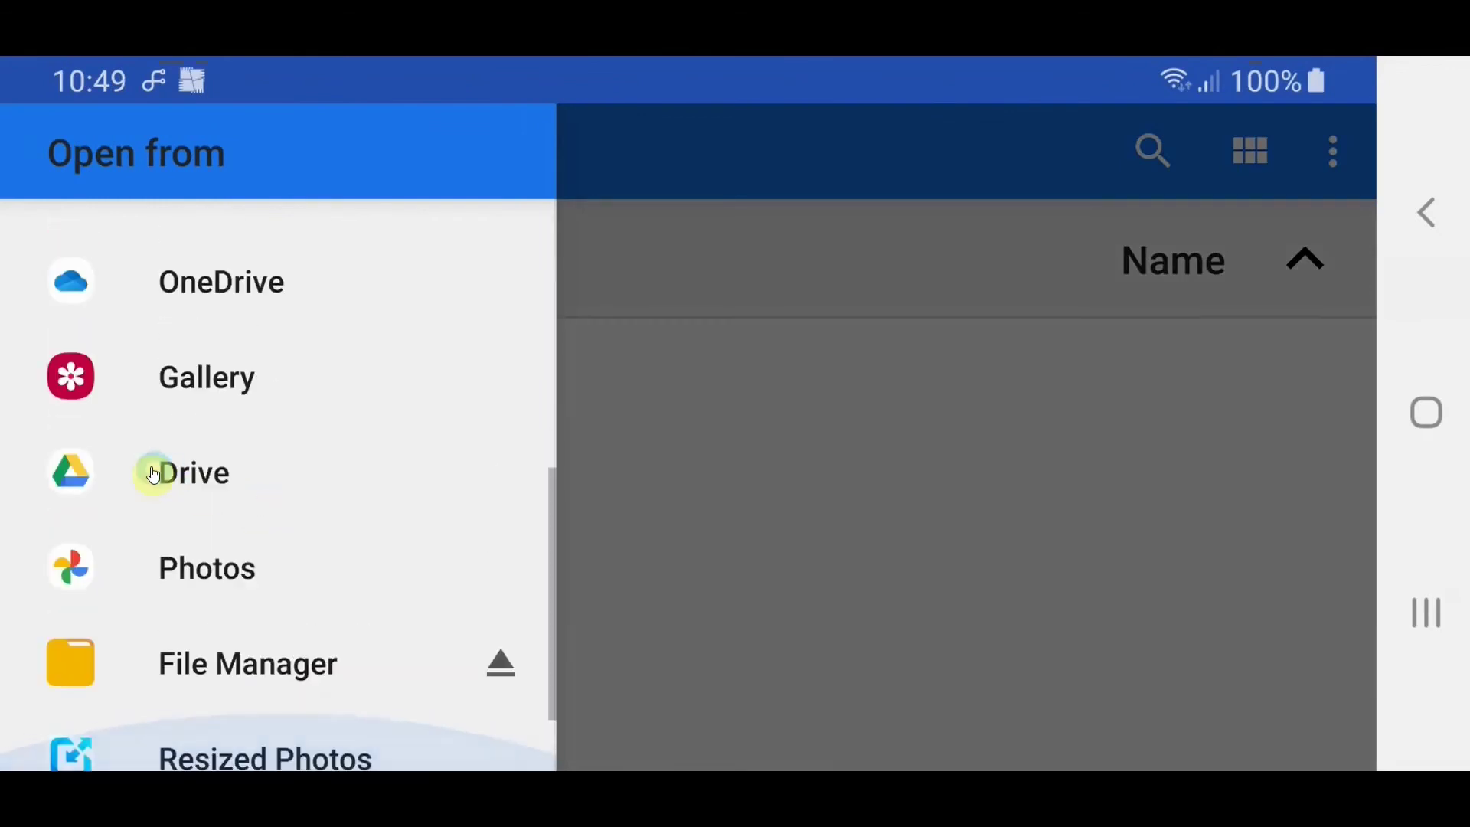
pyautogui.click(206, 573)
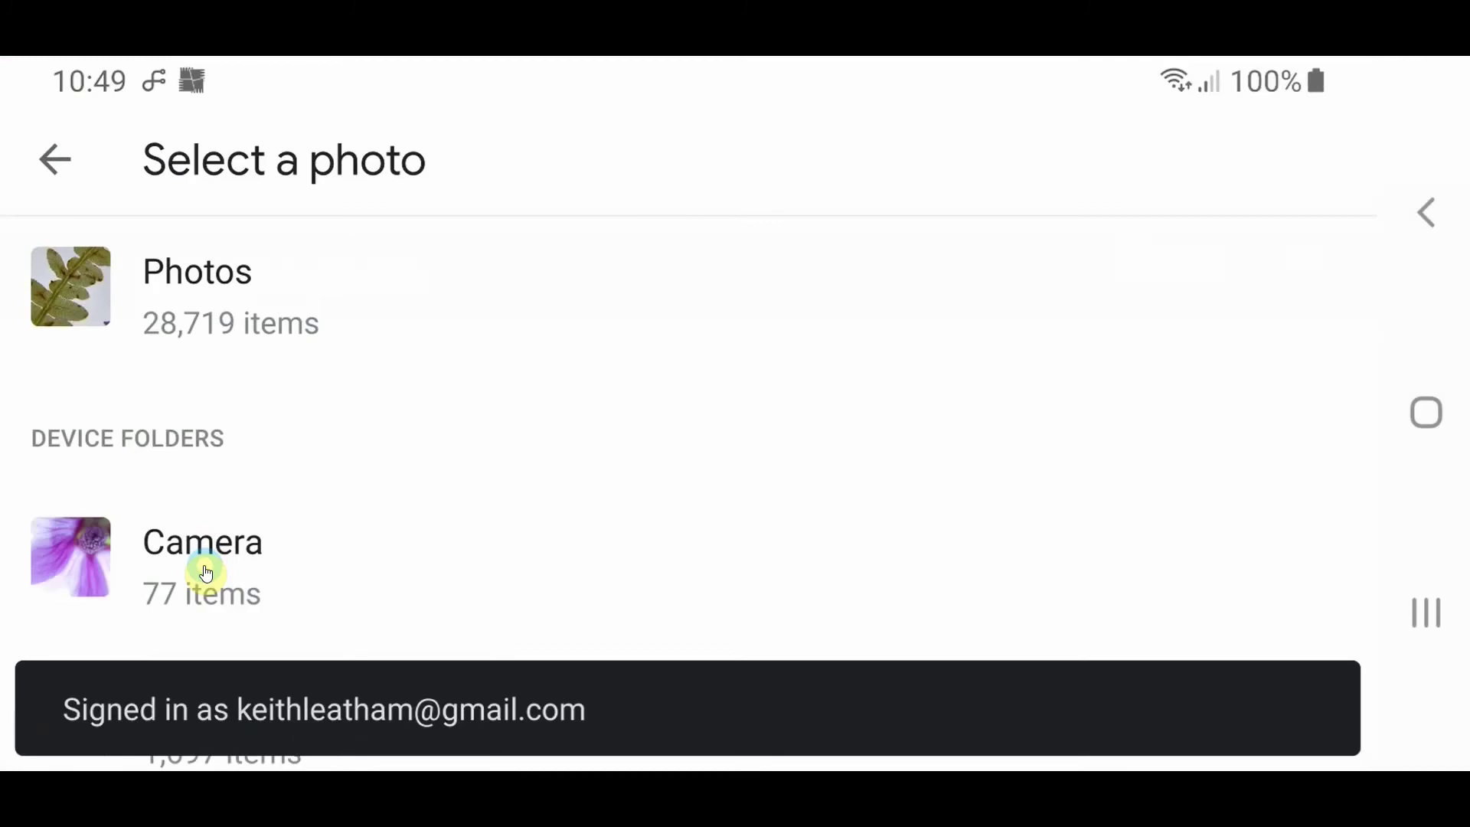
pyautogui.click(93, 289)
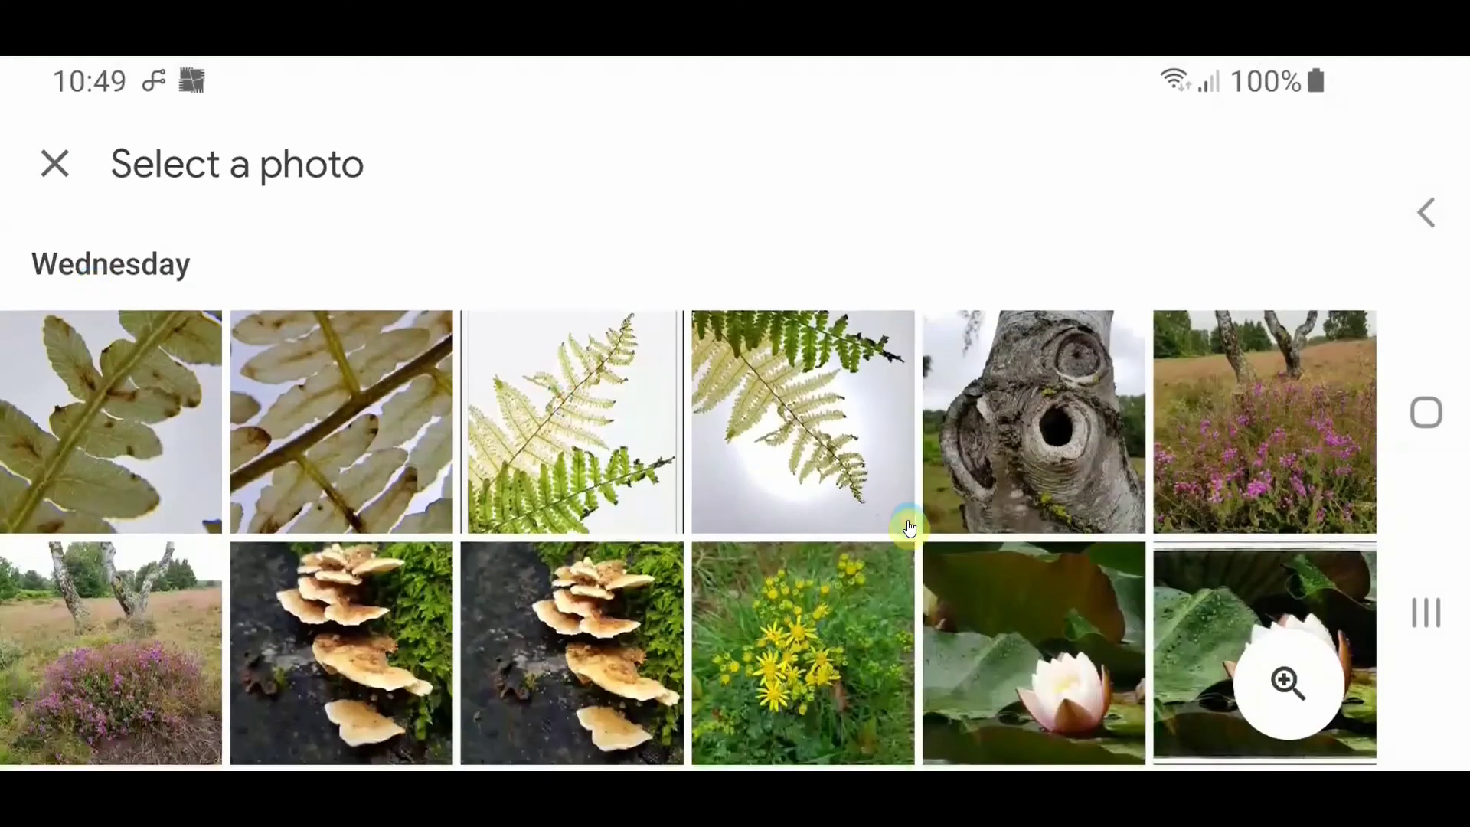
# Scroll to Wed 8 Apr and pick the second full-moon photo as the overlay.
pyautogui.scroll(-10, 909, 526)
pyautogui.scroll(-15, 909, 527)
pyautogui.scroll(-15, 909, 528)
pyautogui.scroll(-15, 909, 527)
pyautogui.scroll(-15, 909, 527)
pyautogui.scroll(-15, 909, 527)
pyautogui.scroll(-15, 909, 527)
pyautogui.scroll(-15, 909, 527)
pyautogui.scroll(-15, 909, 526)
pyautogui.scroll(-8, 909, 527)
pyautogui.scroll(8, 909, 527)
pyautogui.scroll(-5, 909, 527)
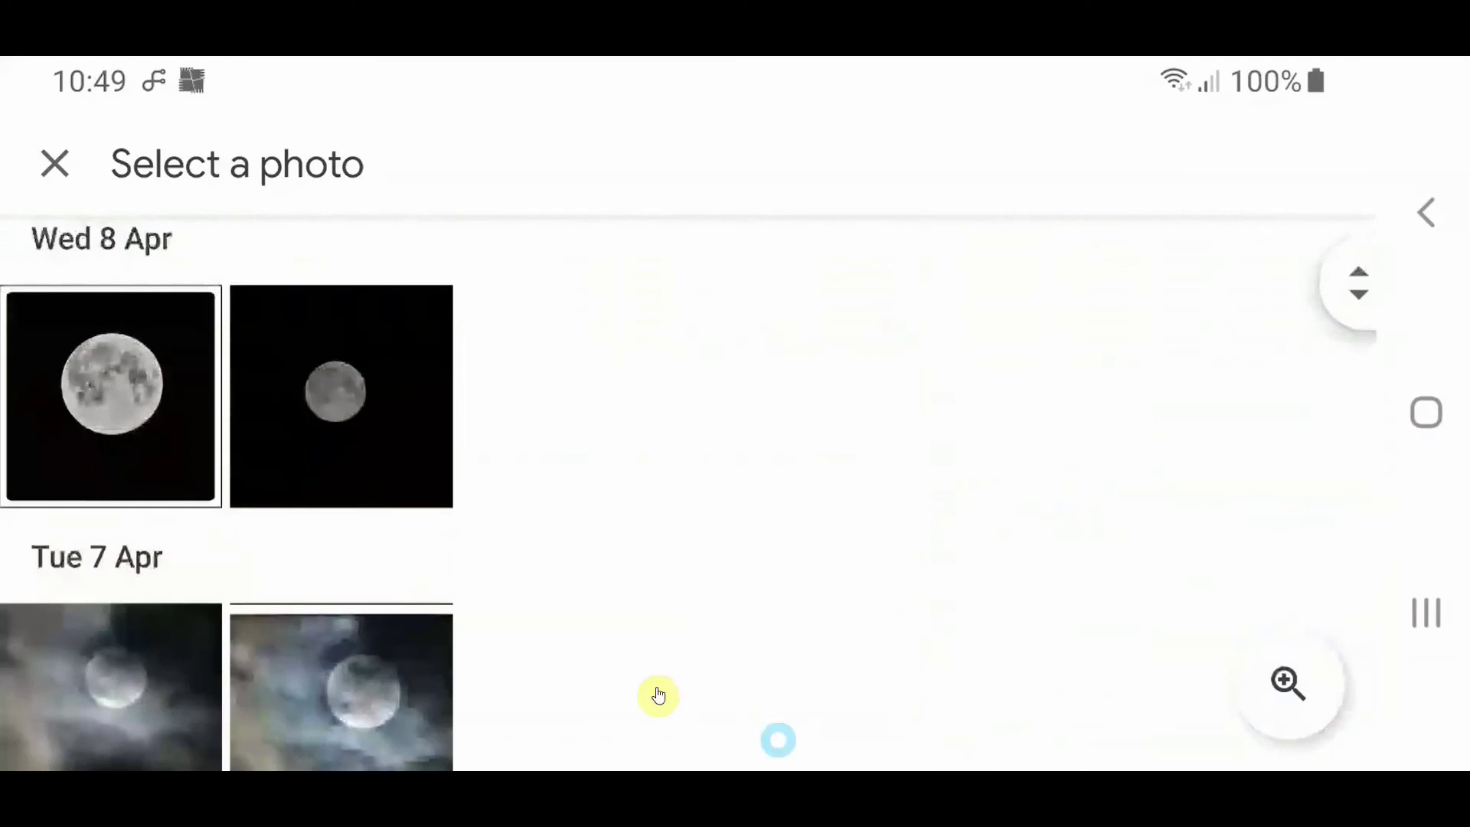
pyautogui.click(339, 411)
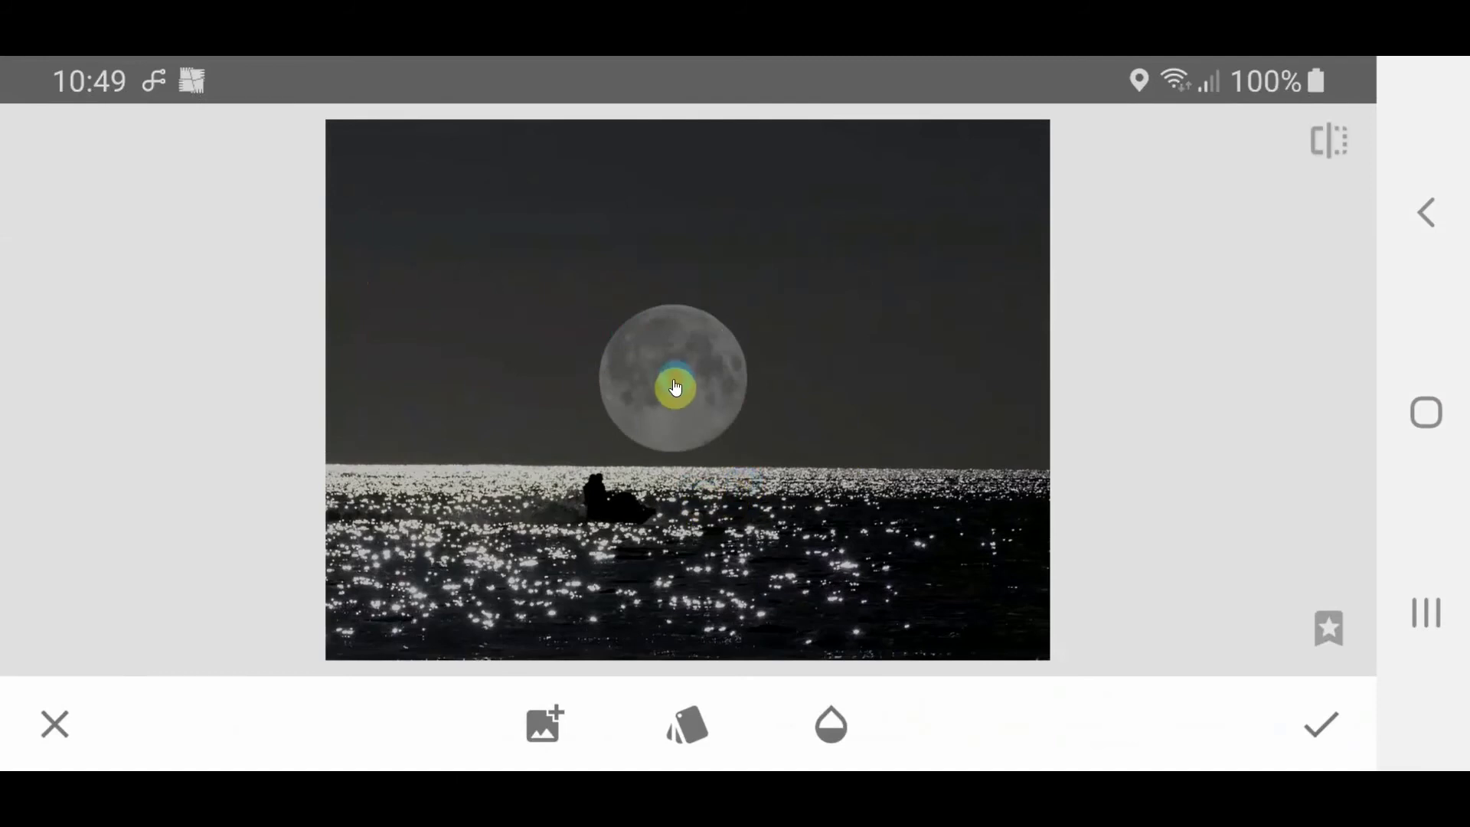
# Drag the moon into the upper-right sky and enlarge it.
pyautogui.moveTo(674, 389); pyautogui.dragTo(866, 344)
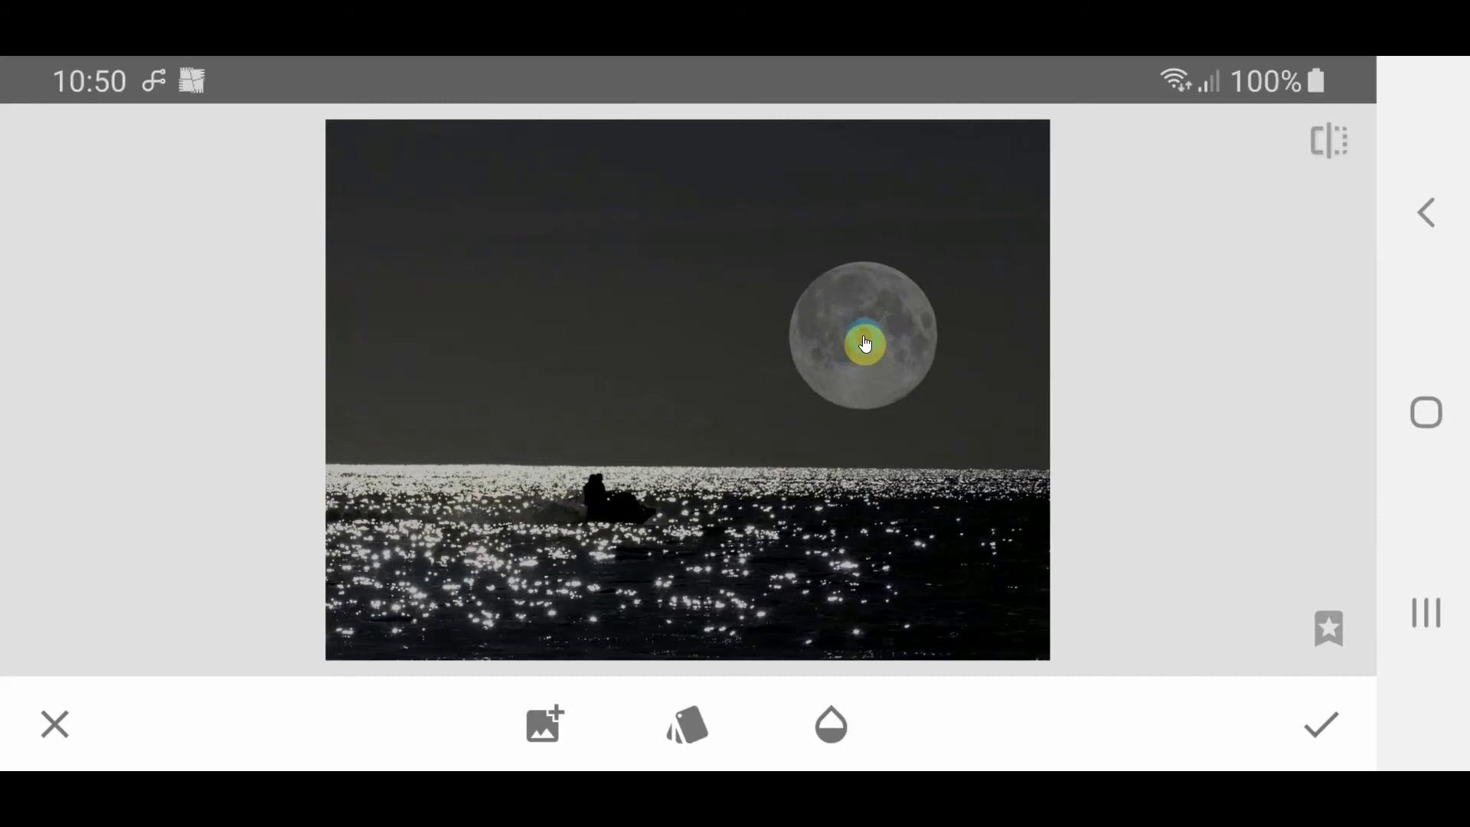
pyautogui.moveTo(865, 344); pyautogui.dragTo(865, 345)
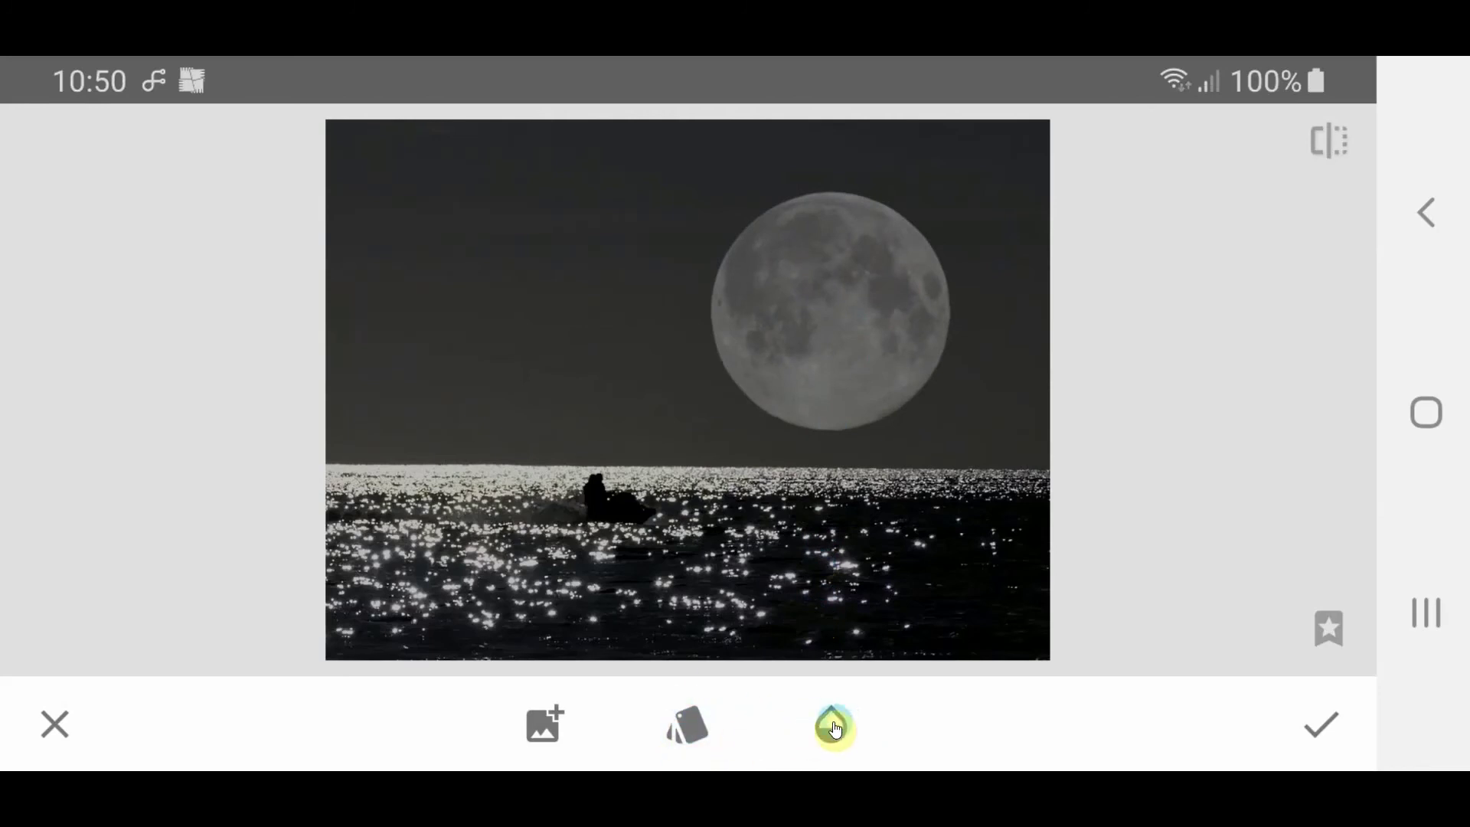
# Try Lighten, Darken, Subtract and Overlay blends on the moon, then settle on Add.
pyautogui.click(689, 732)
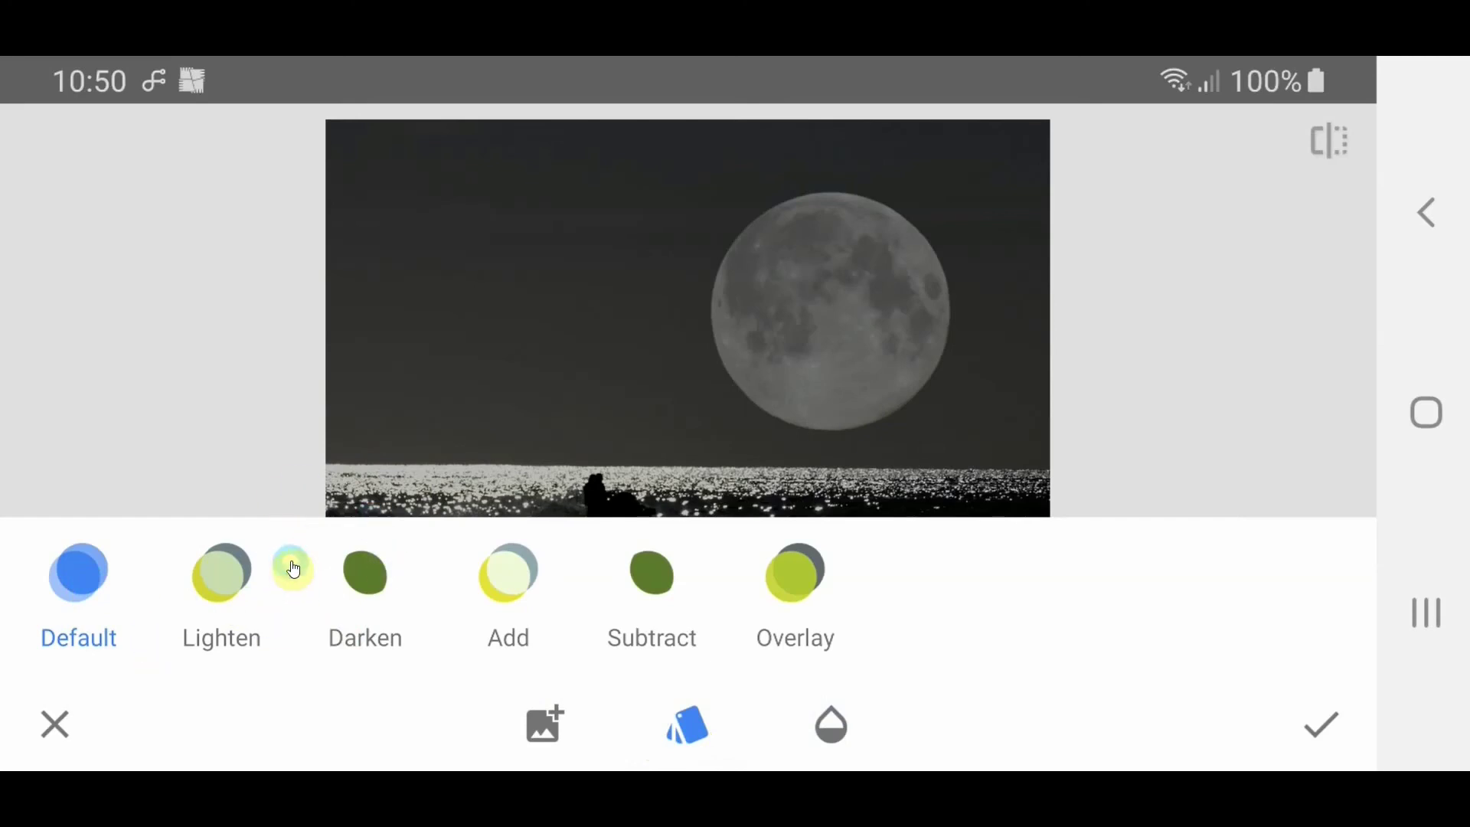
pyautogui.click(221, 581)
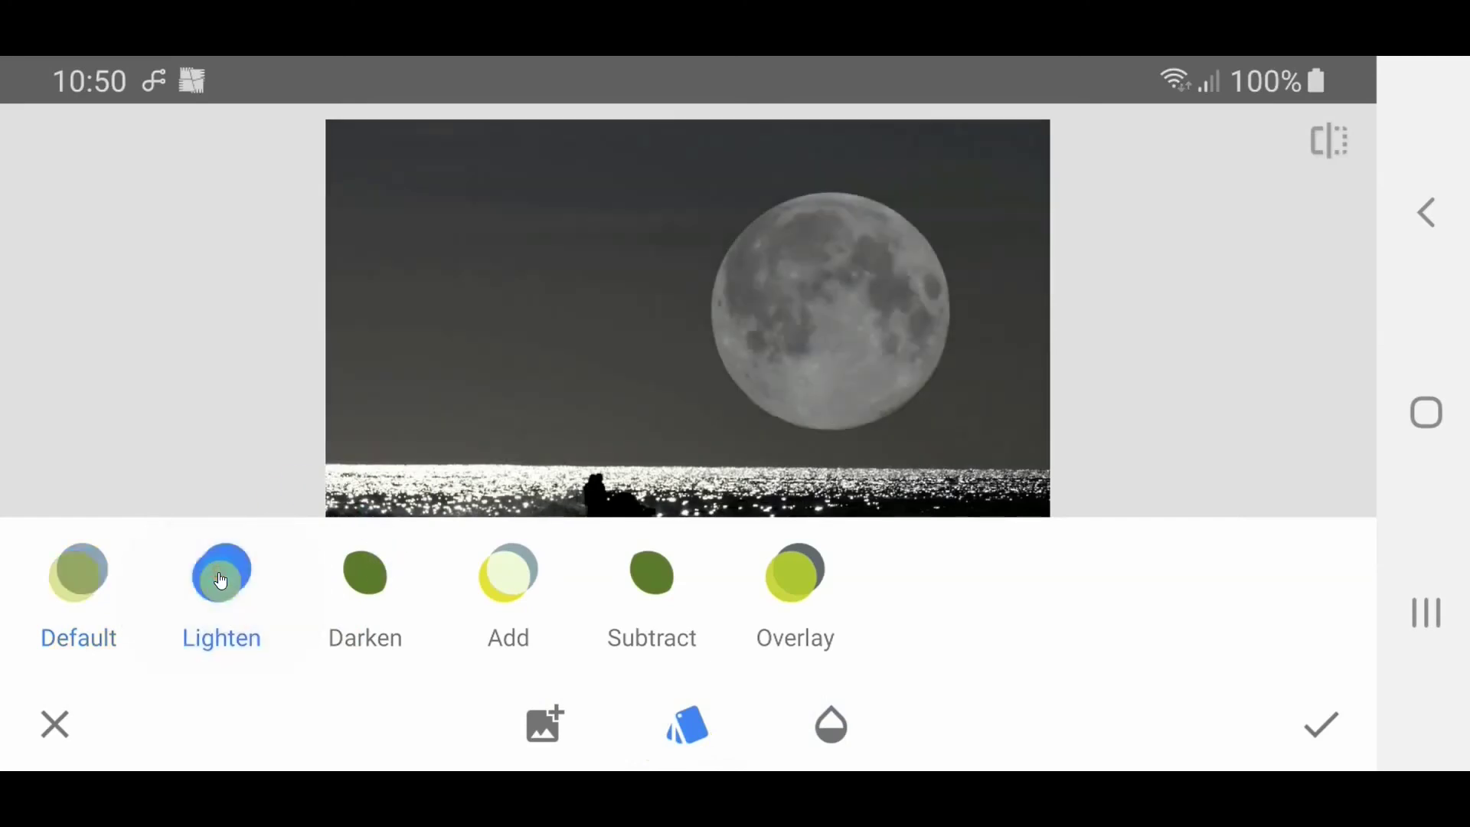
pyautogui.click(371, 582)
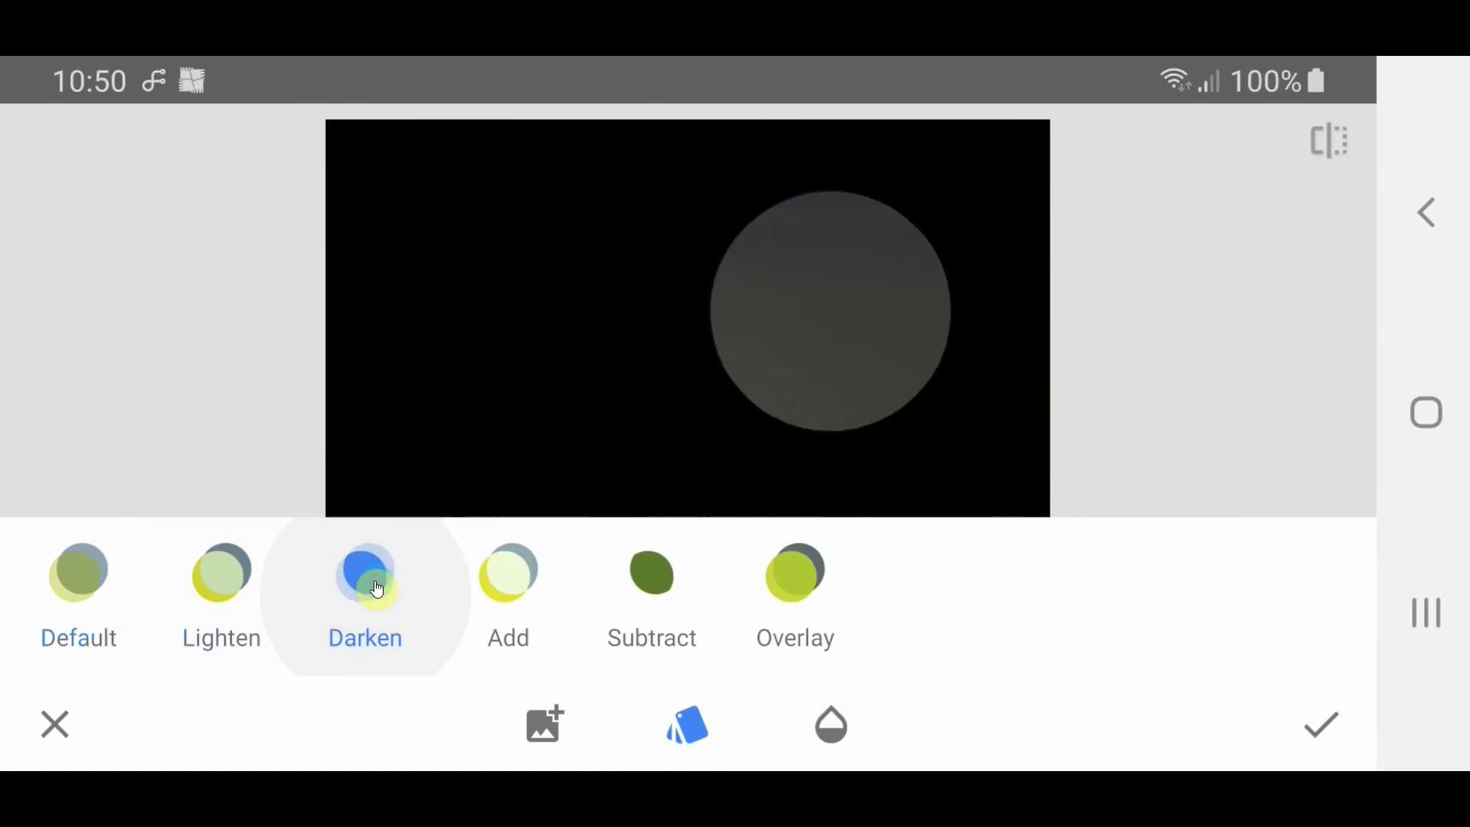
pyautogui.click(506, 575)
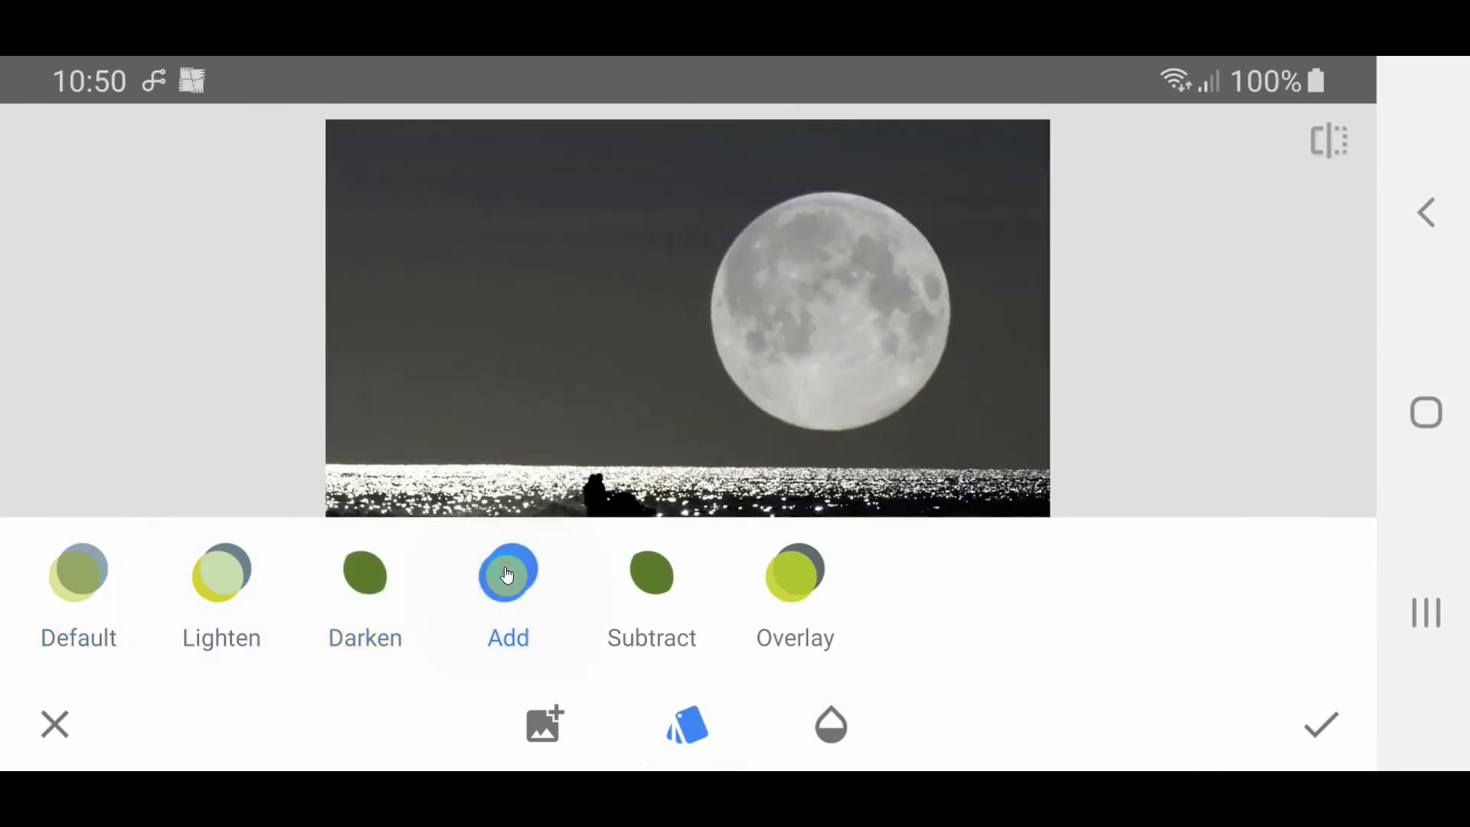
pyautogui.click(642, 590)
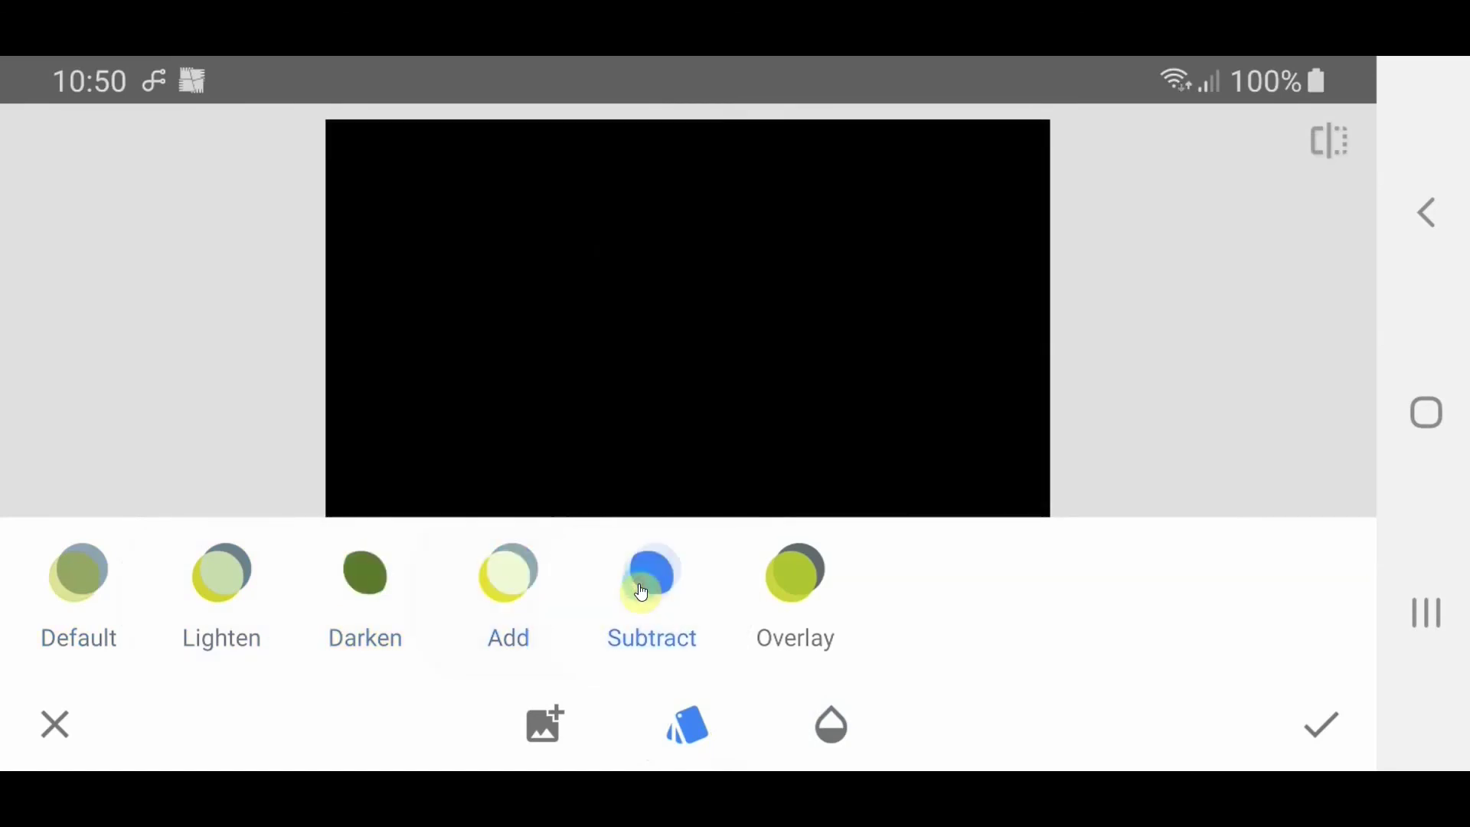
pyautogui.click(810, 577)
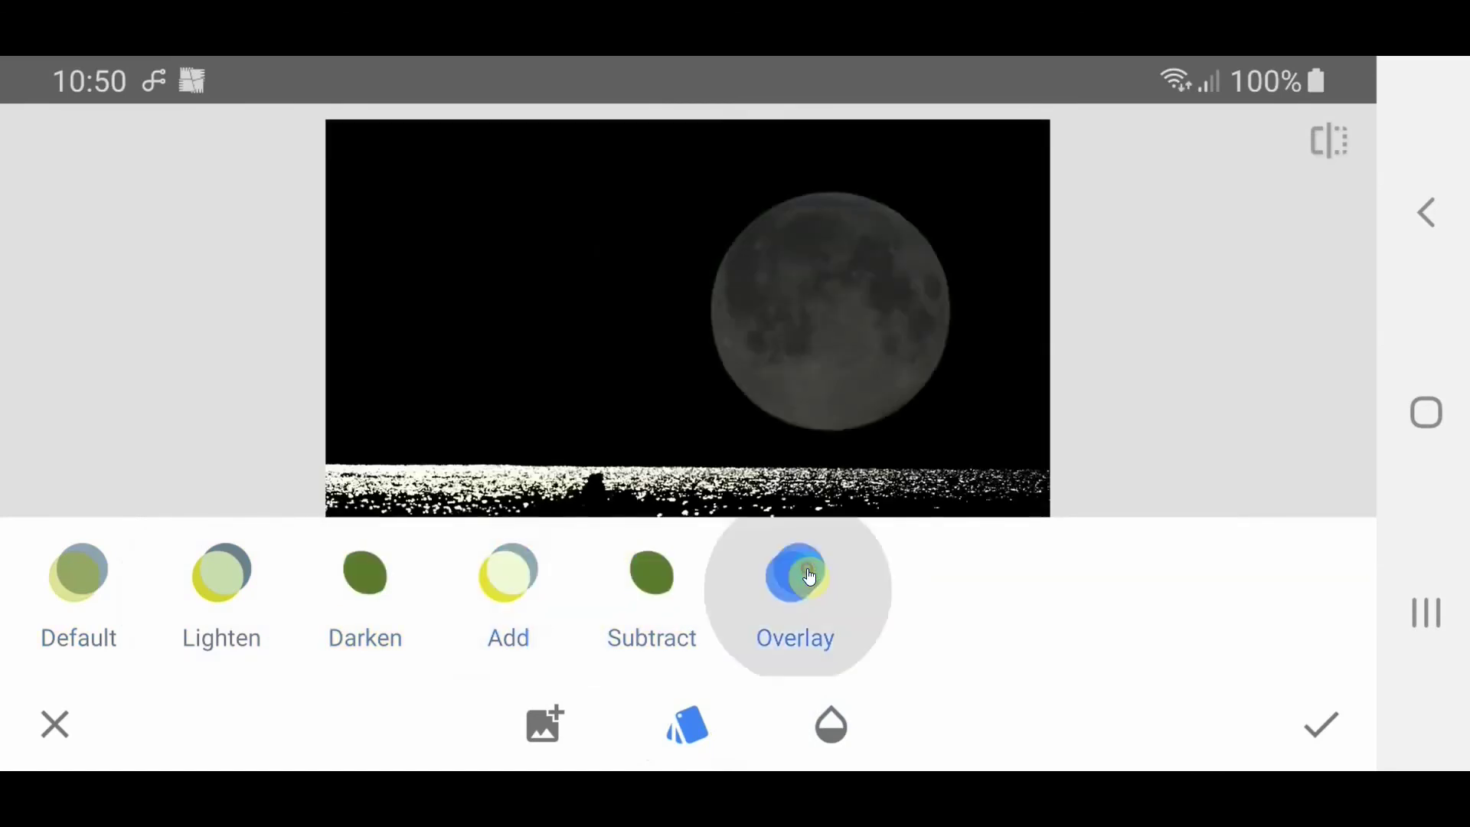
pyautogui.click(503, 582)
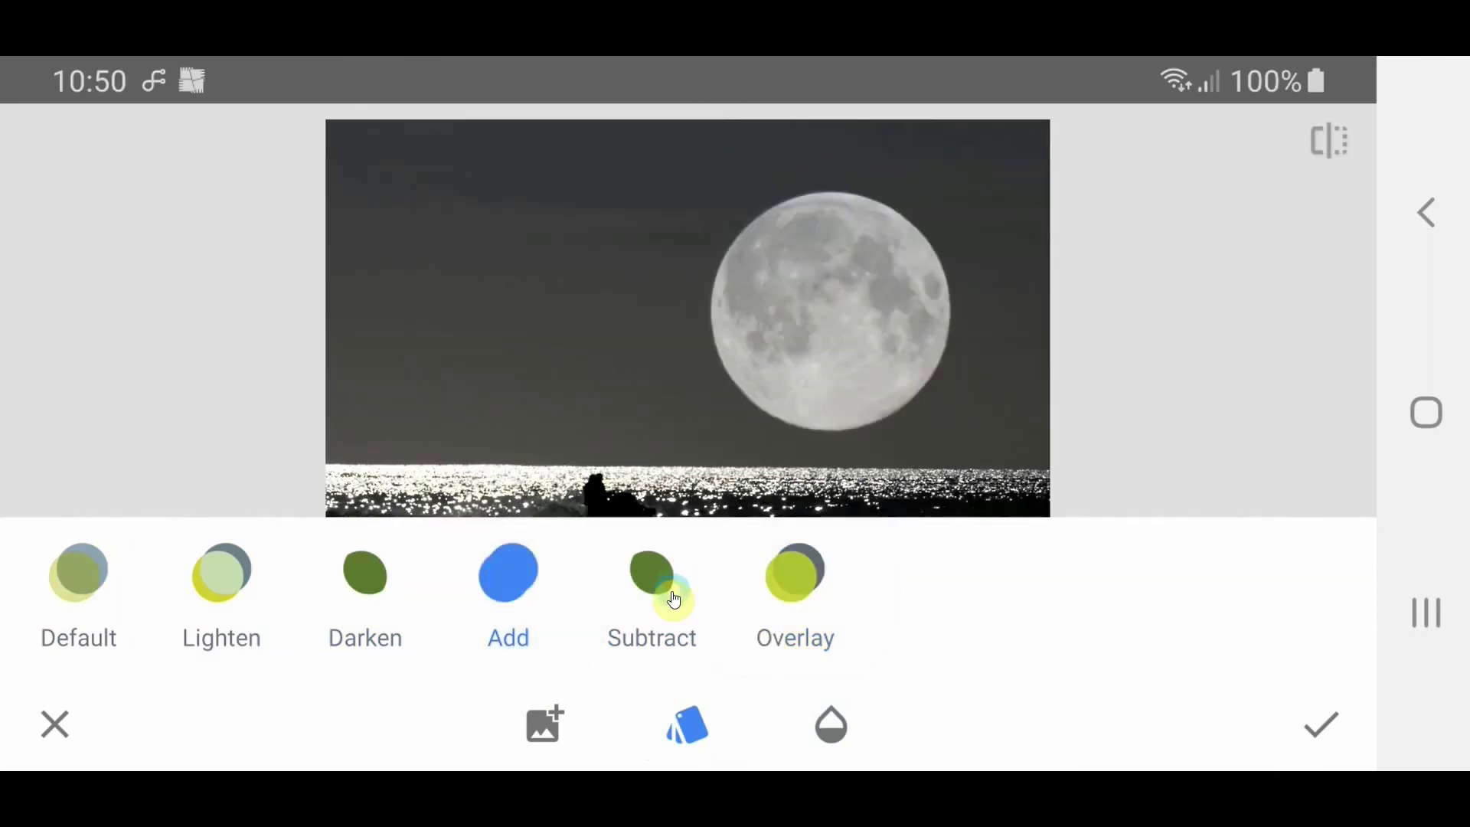
pyautogui.click(831, 726)
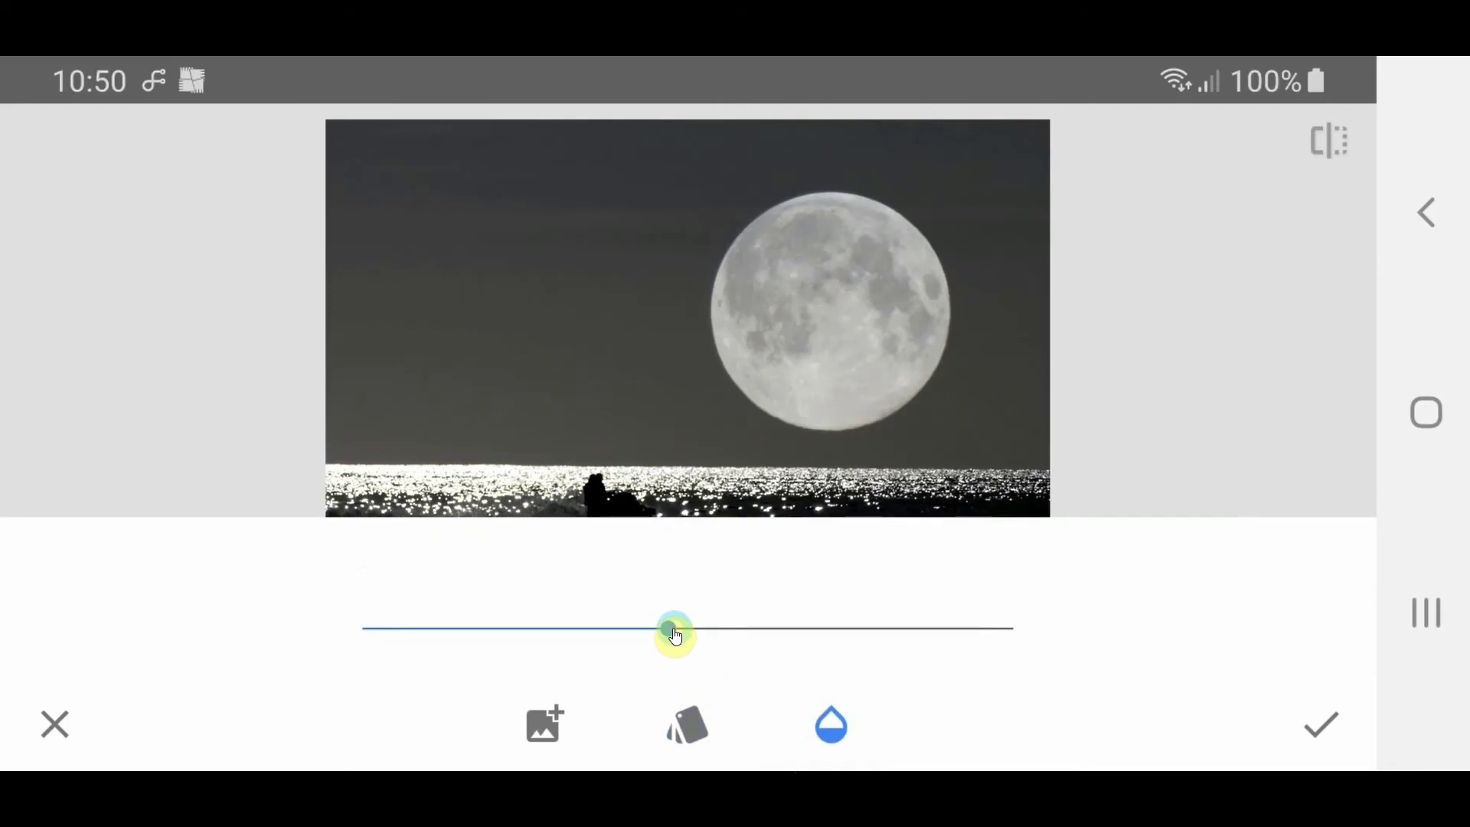
# Reduce the moon overlay's opacity so it appears fainter.
pyautogui.moveTo(674, 640); pyautogui.dragTo(799, 633)
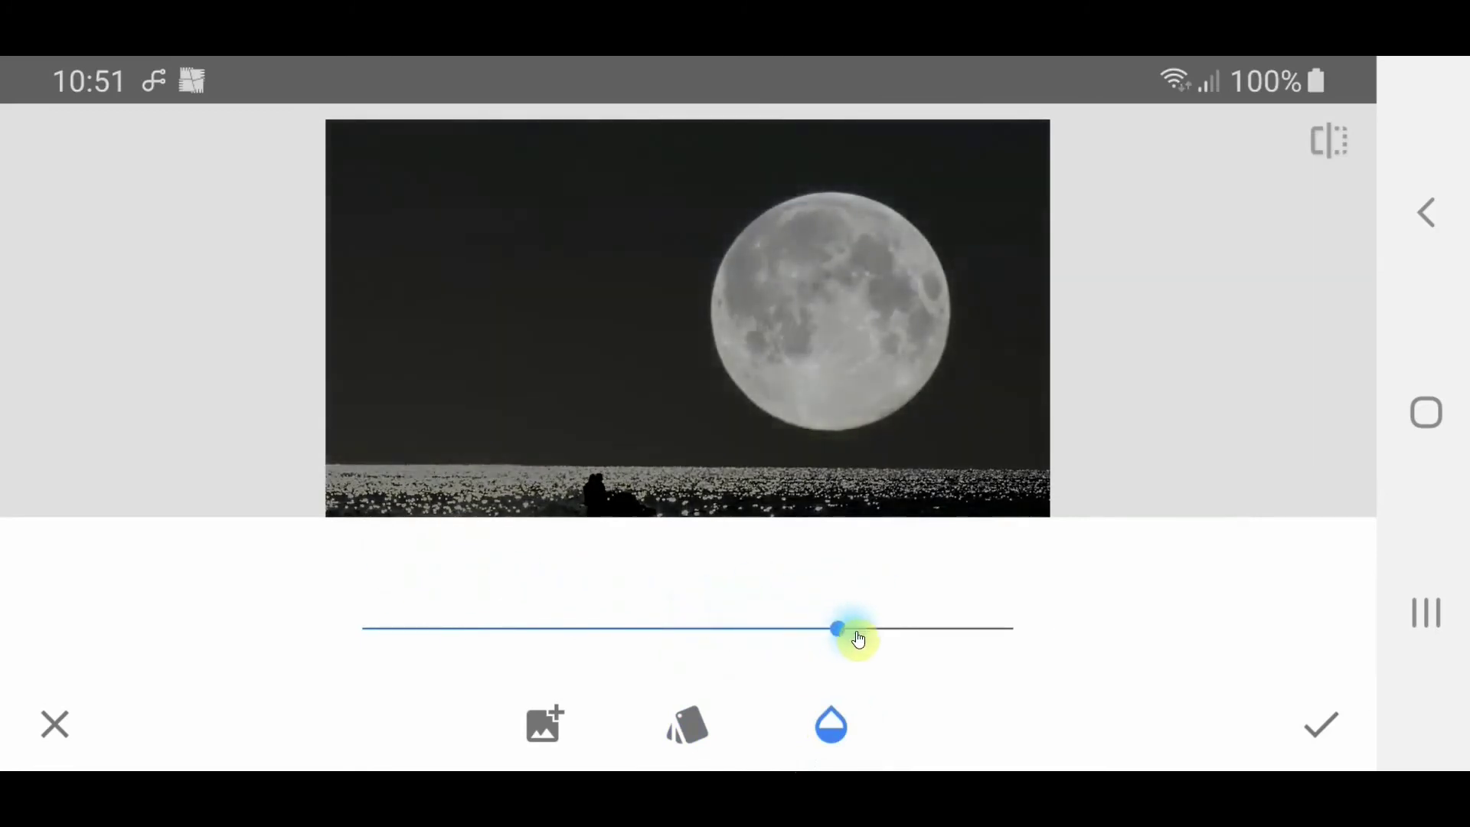
pyautogui.moveTo(872, 640); pyautogui.dragTo(683, 628)
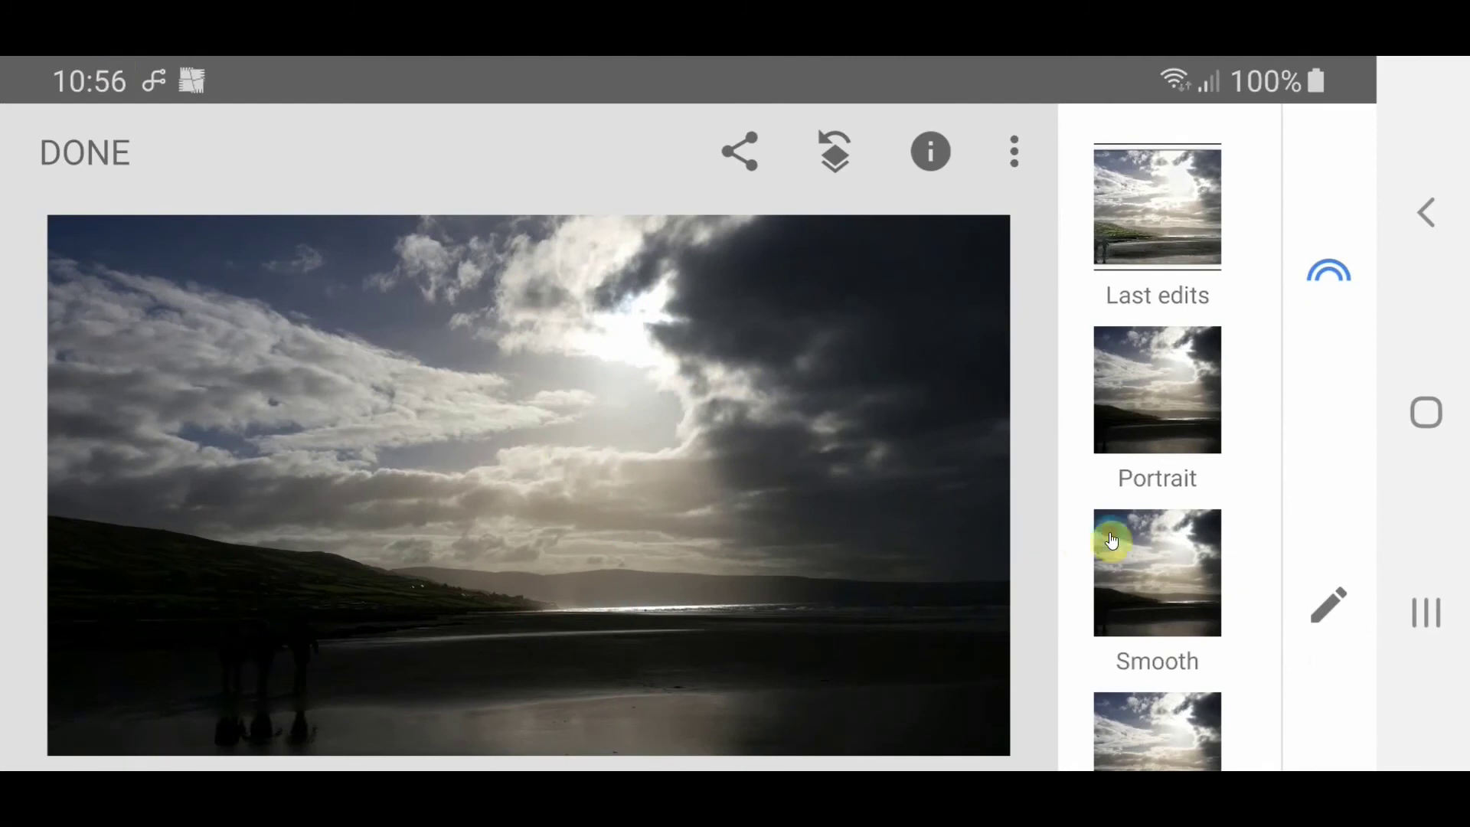
# Raise Shadows to +52 in Tune Image on the beach photo and apply it.
pyautogui.click(1326, 611)
pyautogui.click(657, 209)
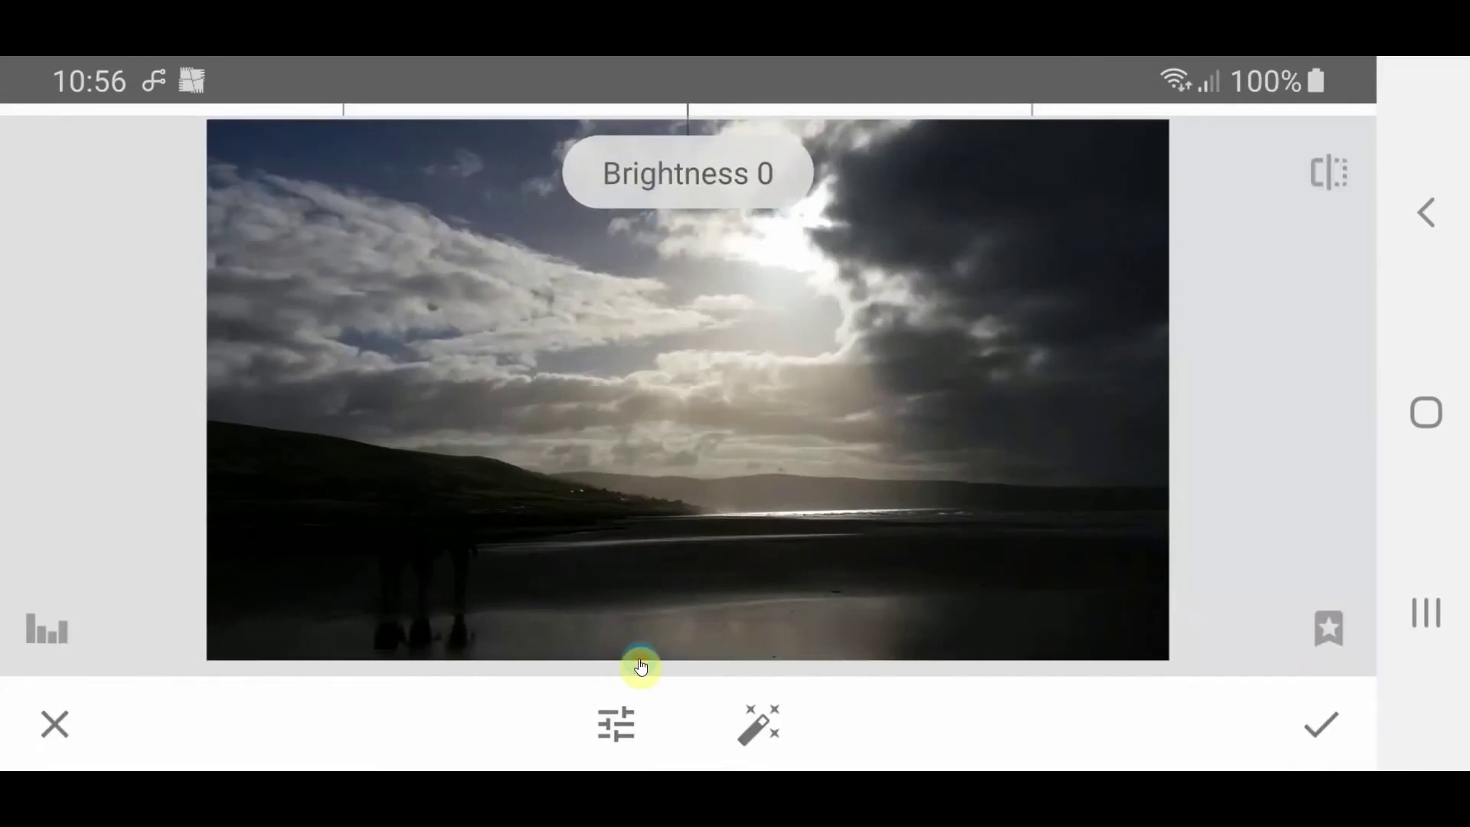
pyautogui.moveTo(715, 462); pyautogui.dragTo(726, 107)
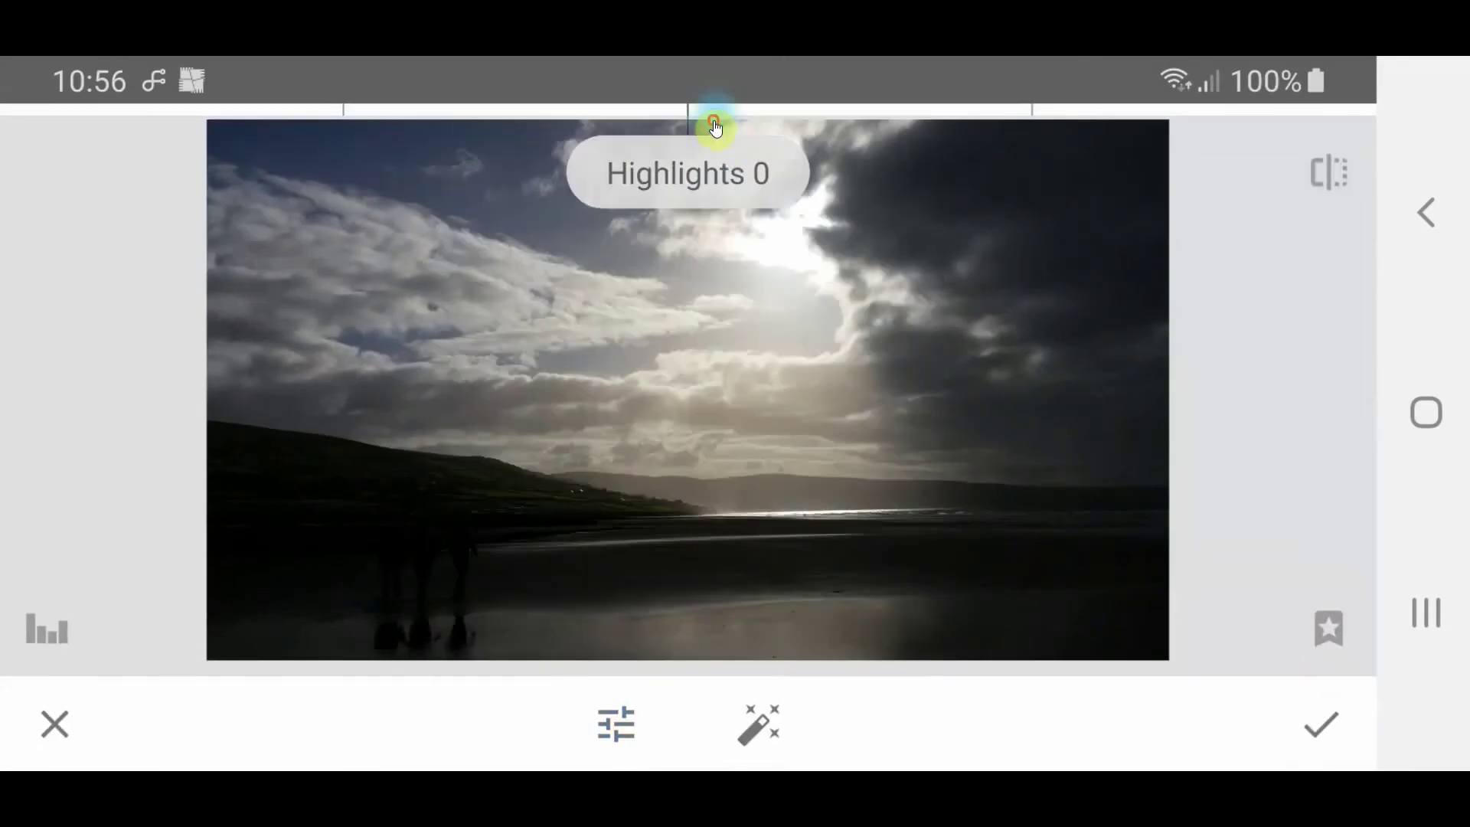
pyautogui.moveTo(689, 406); pyautogui.dragTo(676, 268)
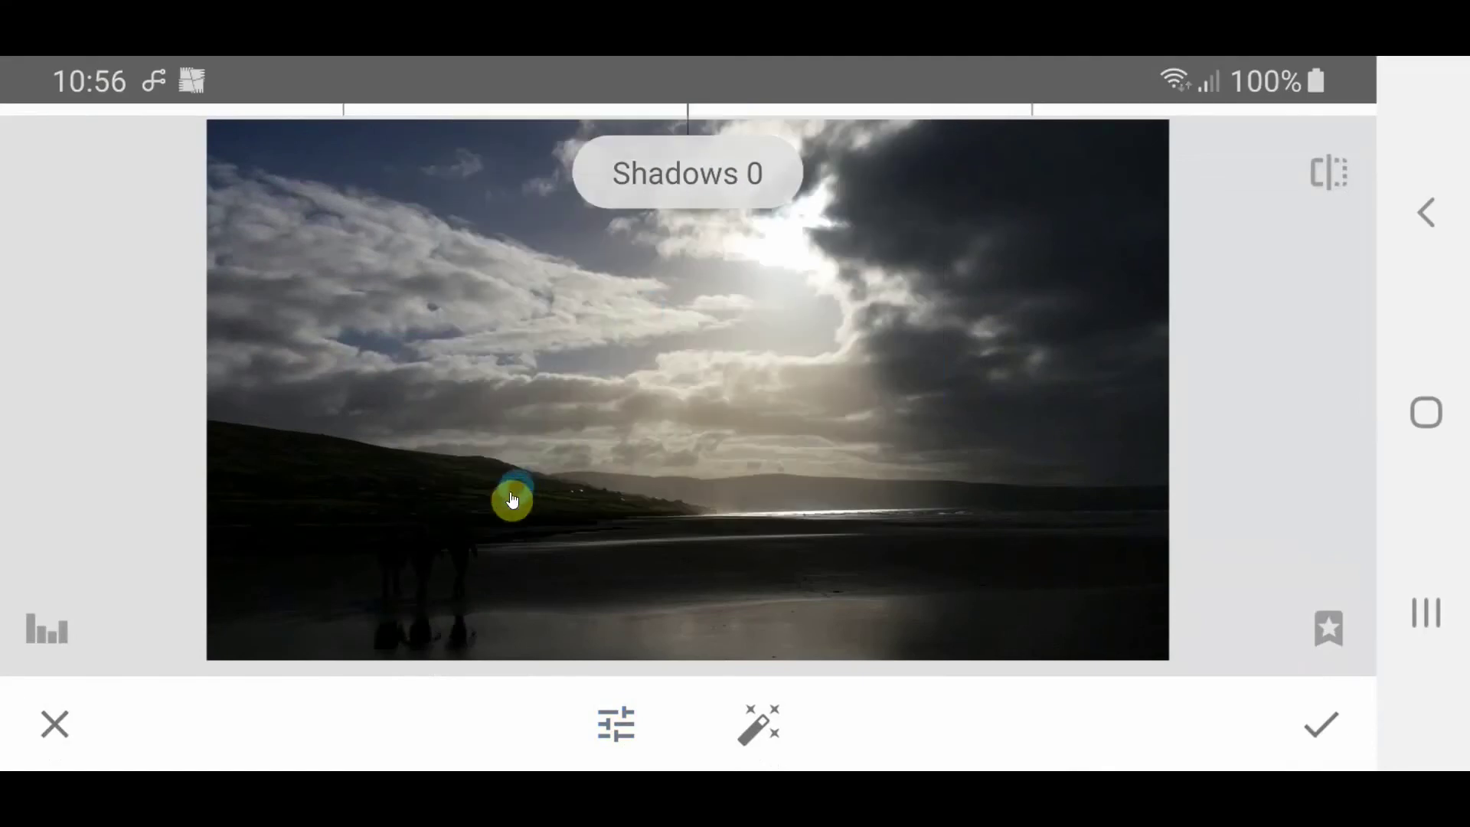
pyautogui.moveTo(607, 493); pyautogui.dragTo(782, 503)
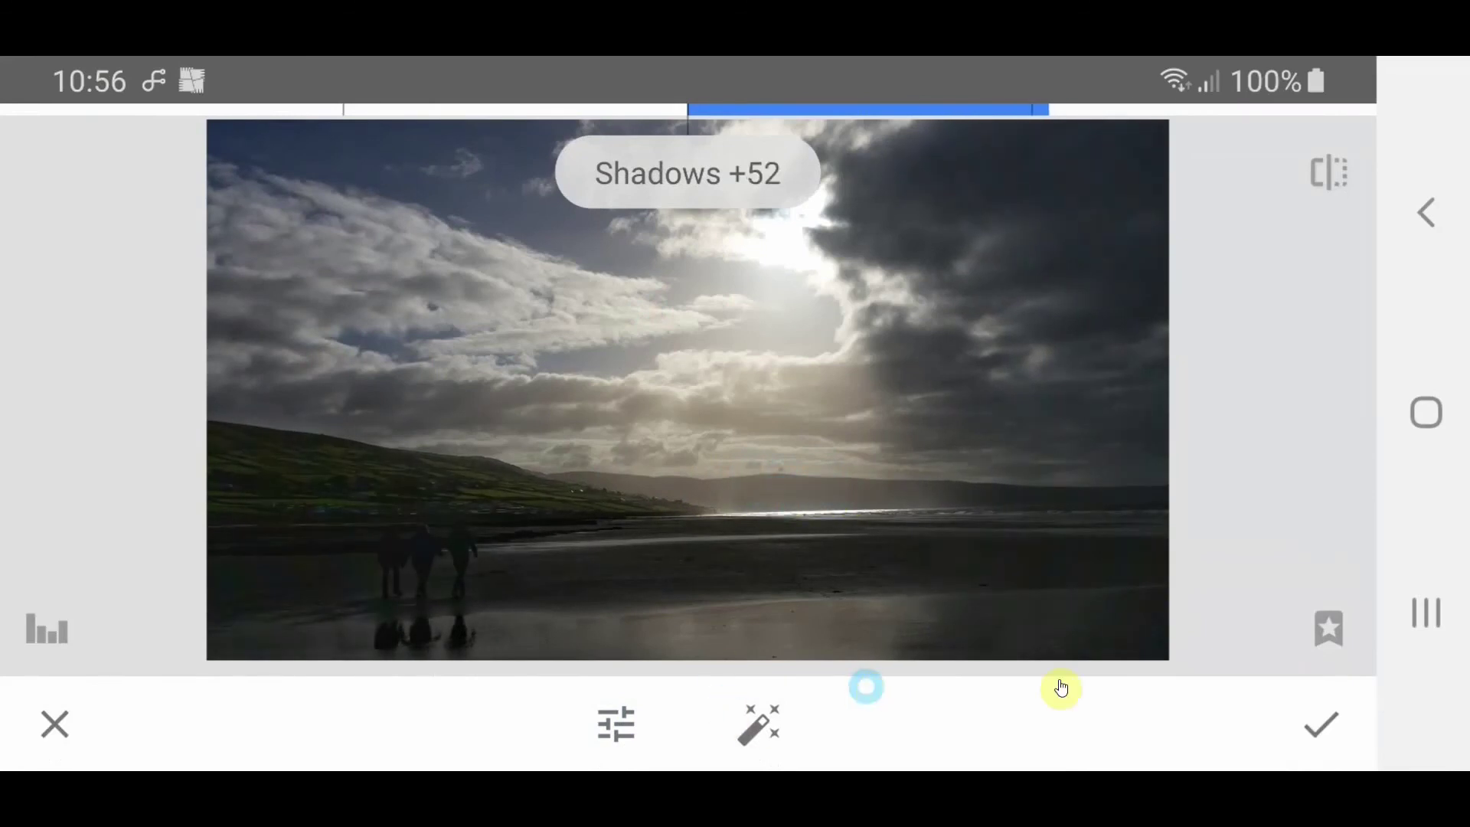
pyautogui.click(1314, 731)
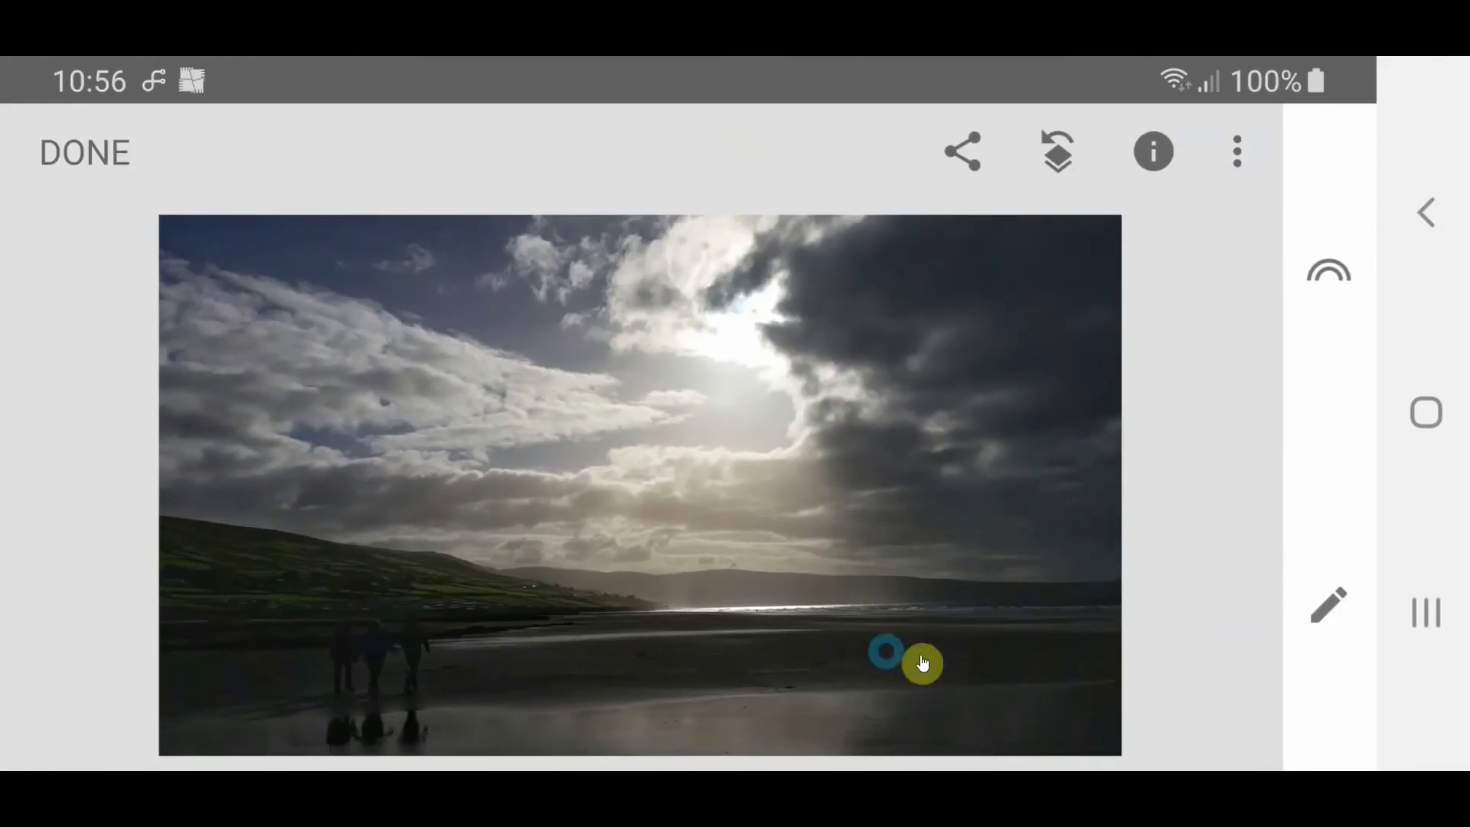
# Add a Selective point on the dark upper-right clouds, size it, and raise its Brightness to +52.
pyautogui.click(1330, 613)
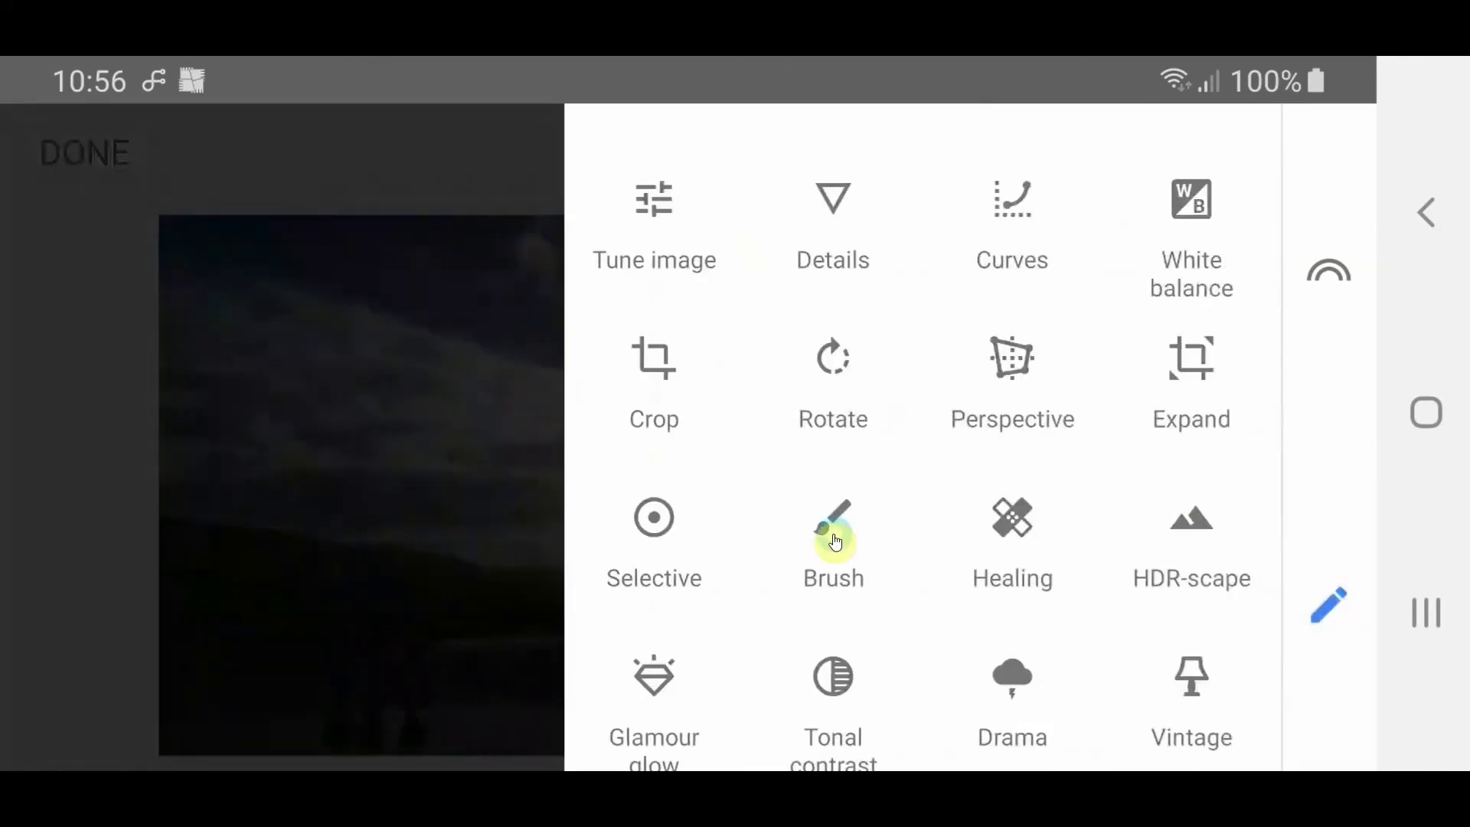
pyautogui.click(666, 527)
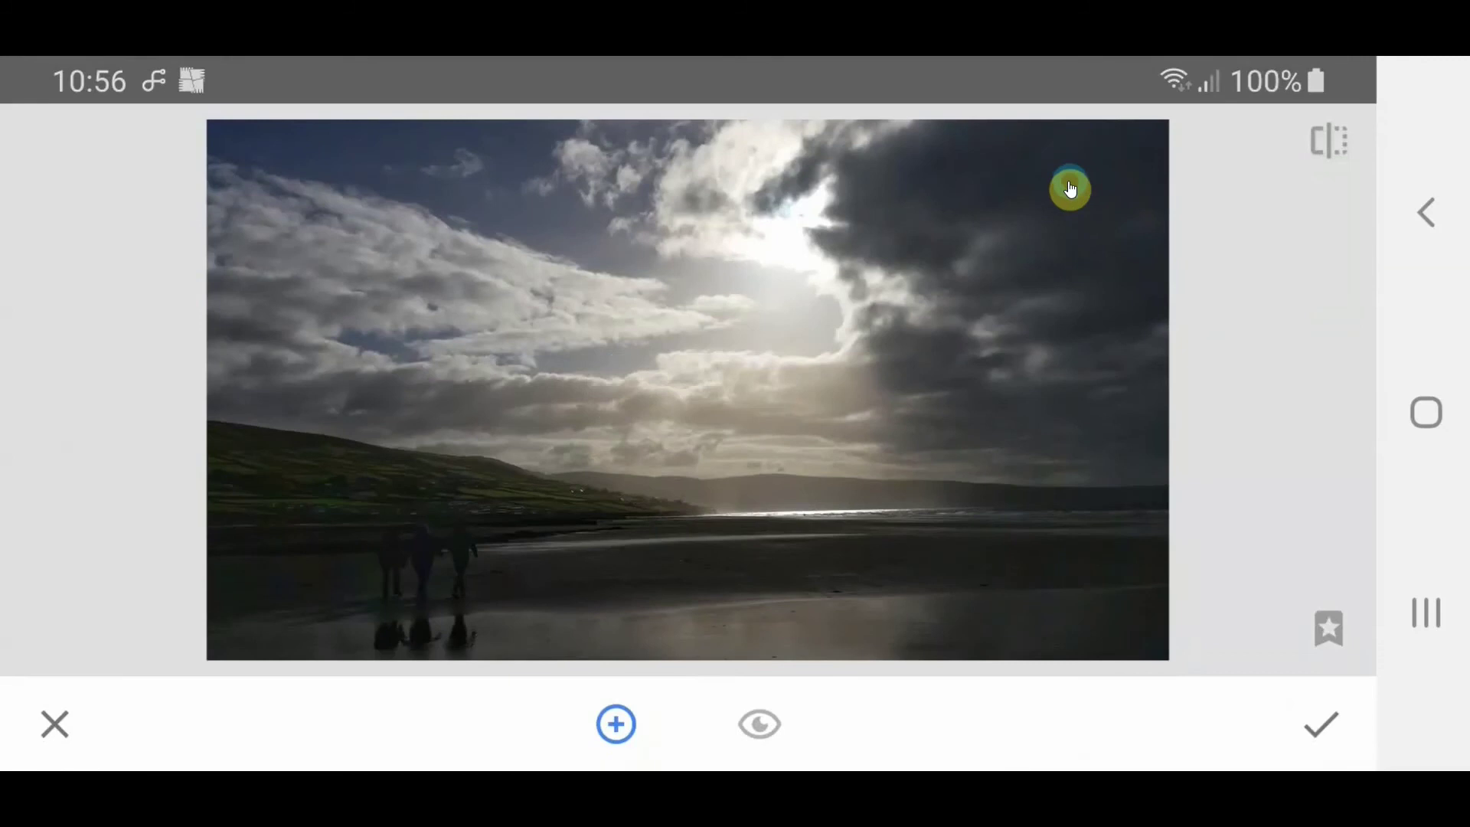
pyautogui.click(1051, 187)
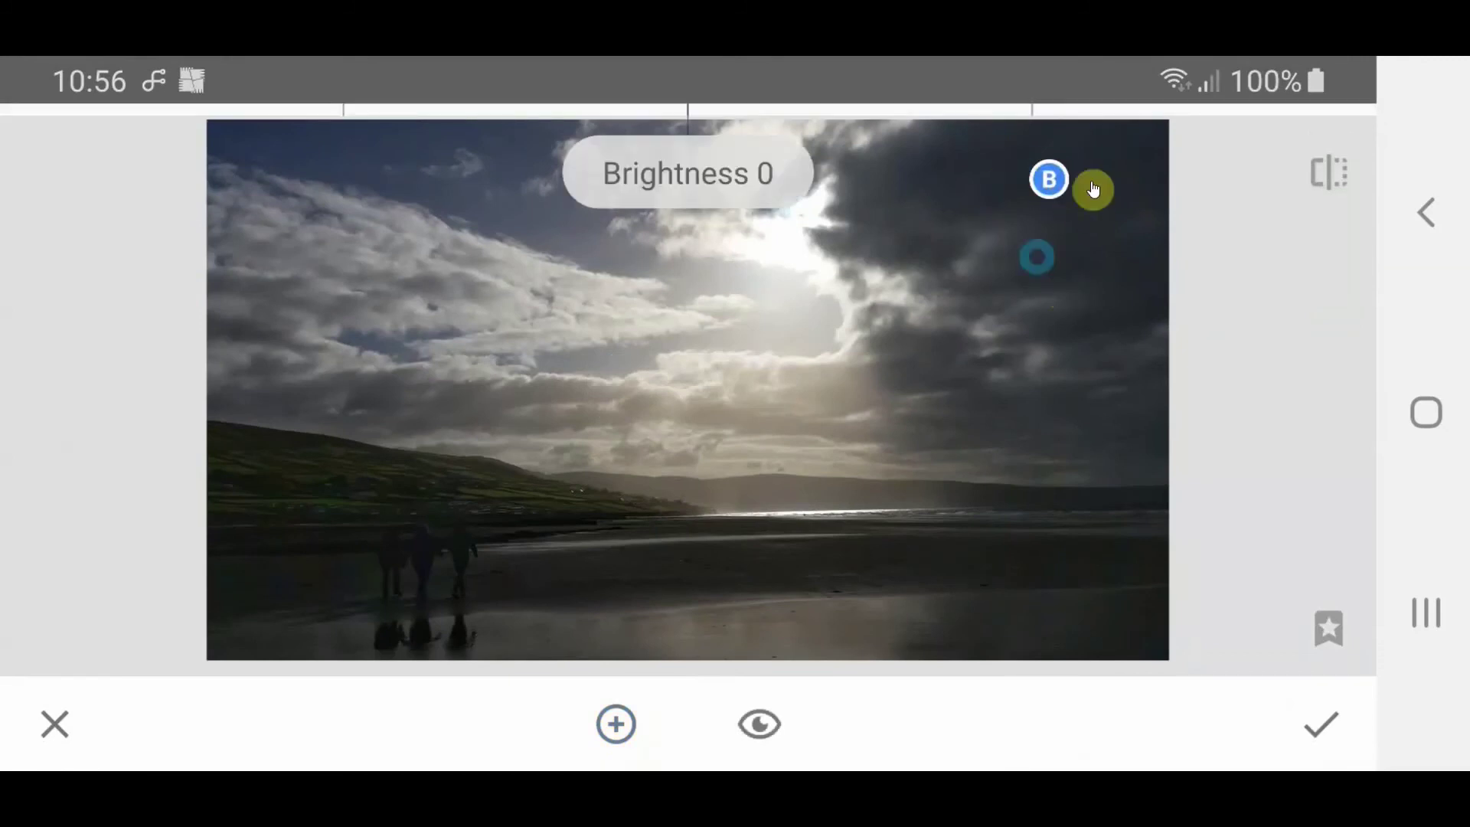
pyautogui.moveTo(1055, 252)
pyautogui.mouseDown()
pyautogui.moveTo(1050, 269)
pyautogui.moveTo(1046, 112)
pyautogui.moveTo(1040, 261)
pyautogui.mouseUp()
pyautogui.moveTo(1040, 262); pyautogui.dragTo(1039, 261)
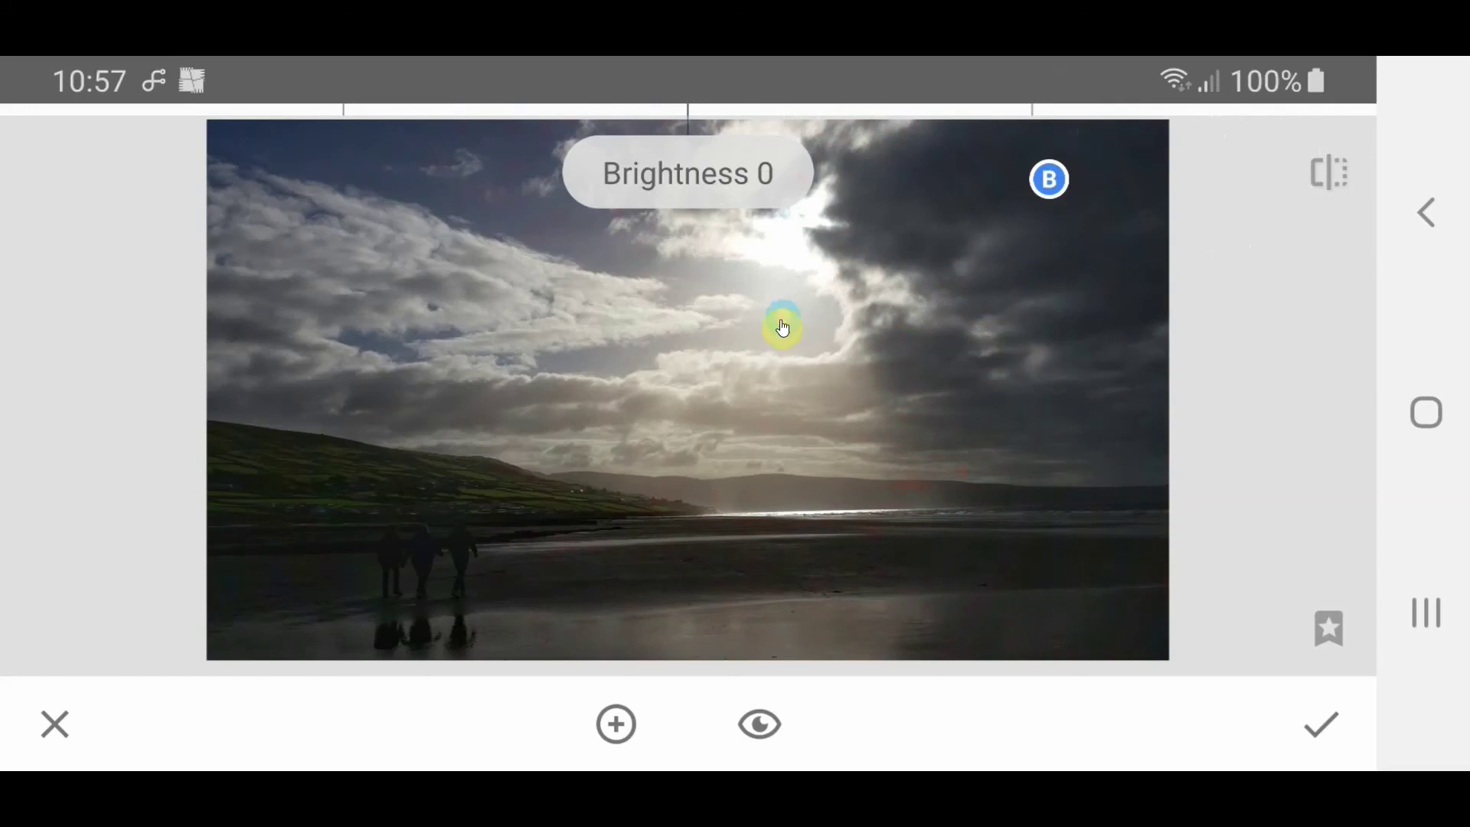
pyautogui.moveTo(783, 336); pyautogui.dragTo(1048, 350)
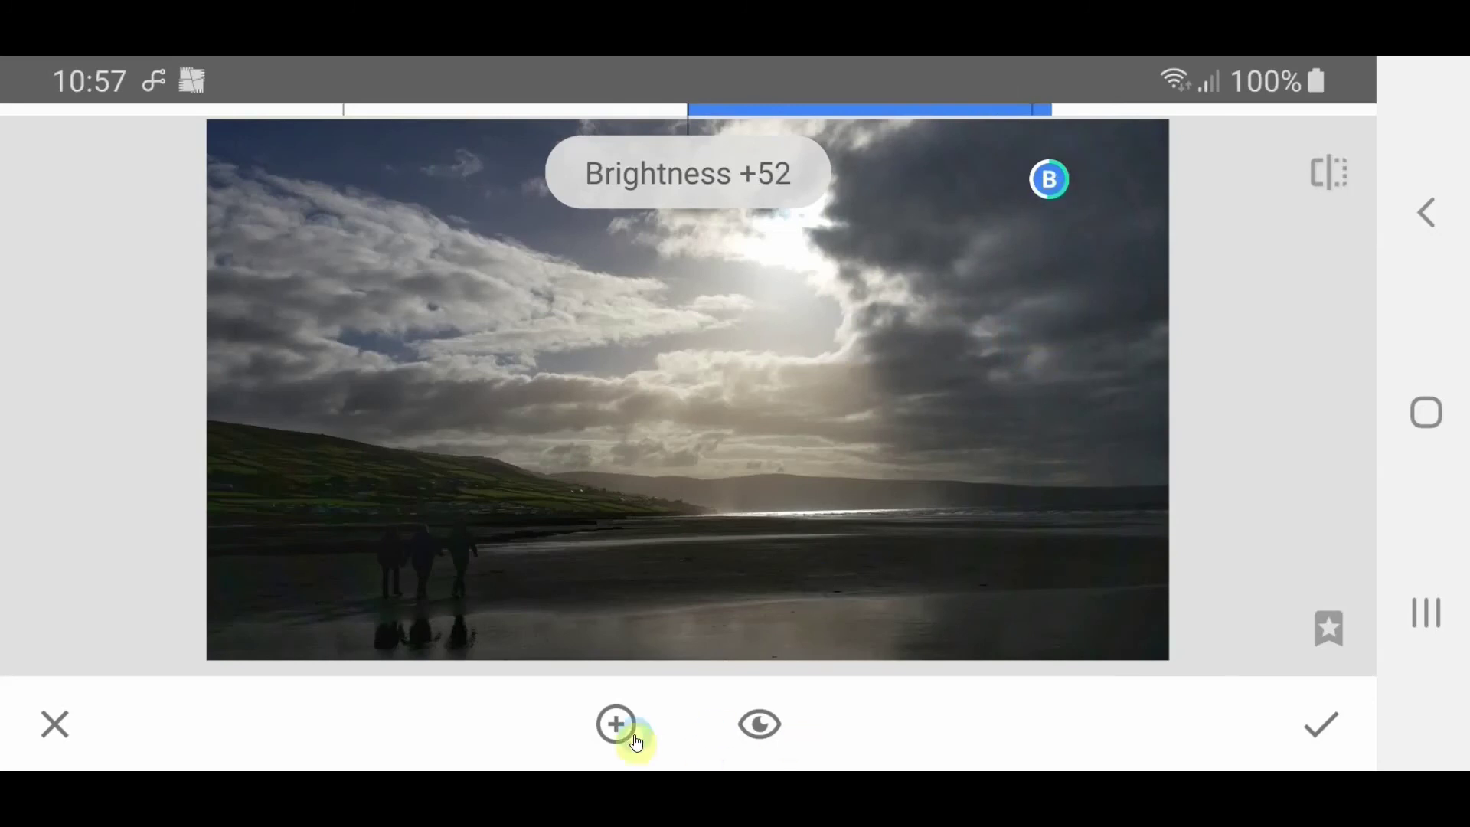
# Place a second Selective point on the walking figures, brighten them to +96, and apply.
pyautogui.click(615, 724)
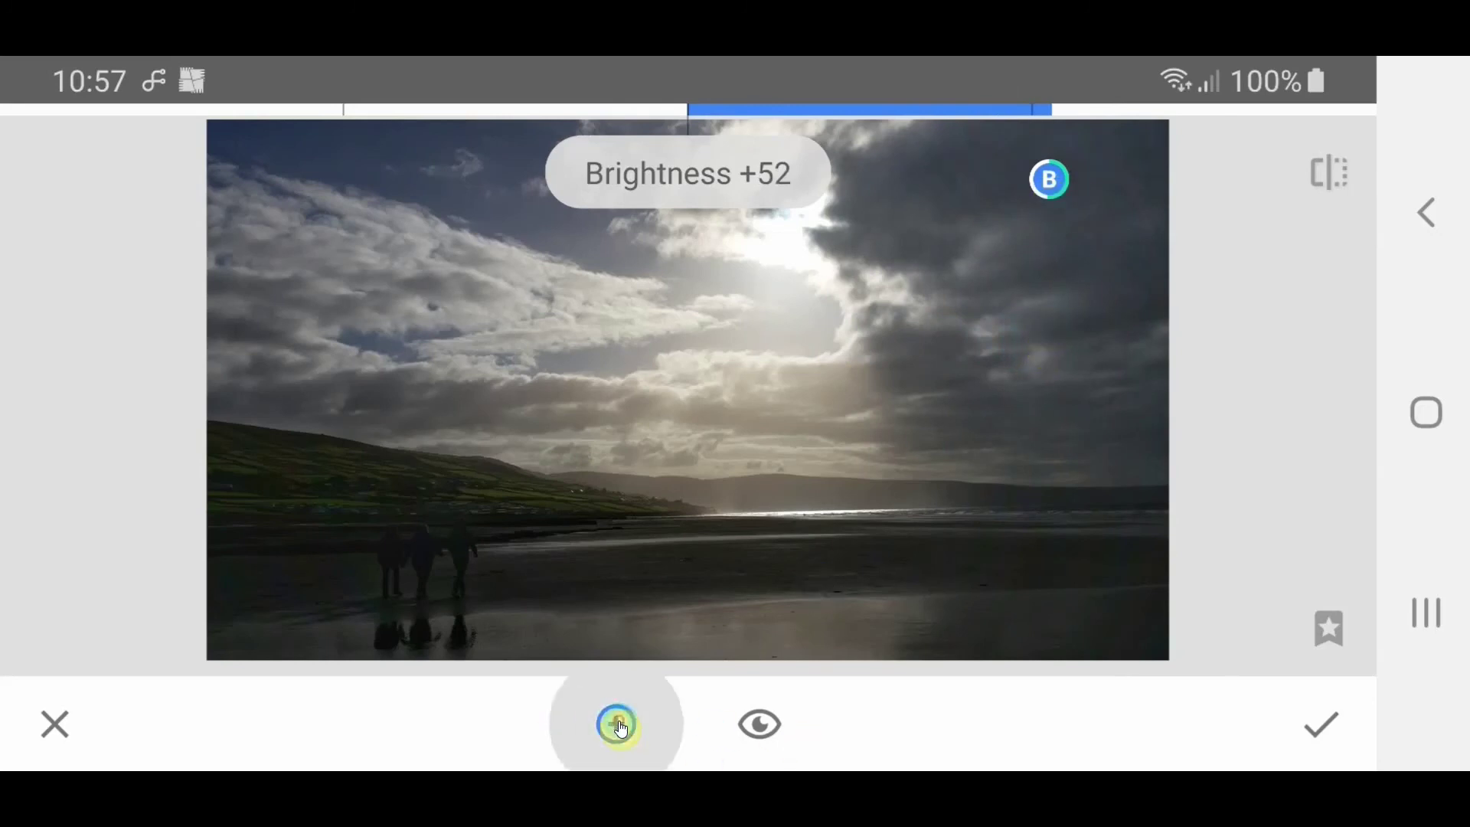
pyautogui.moveTo(403, 614); pyautogui.dragTo(403, 559)
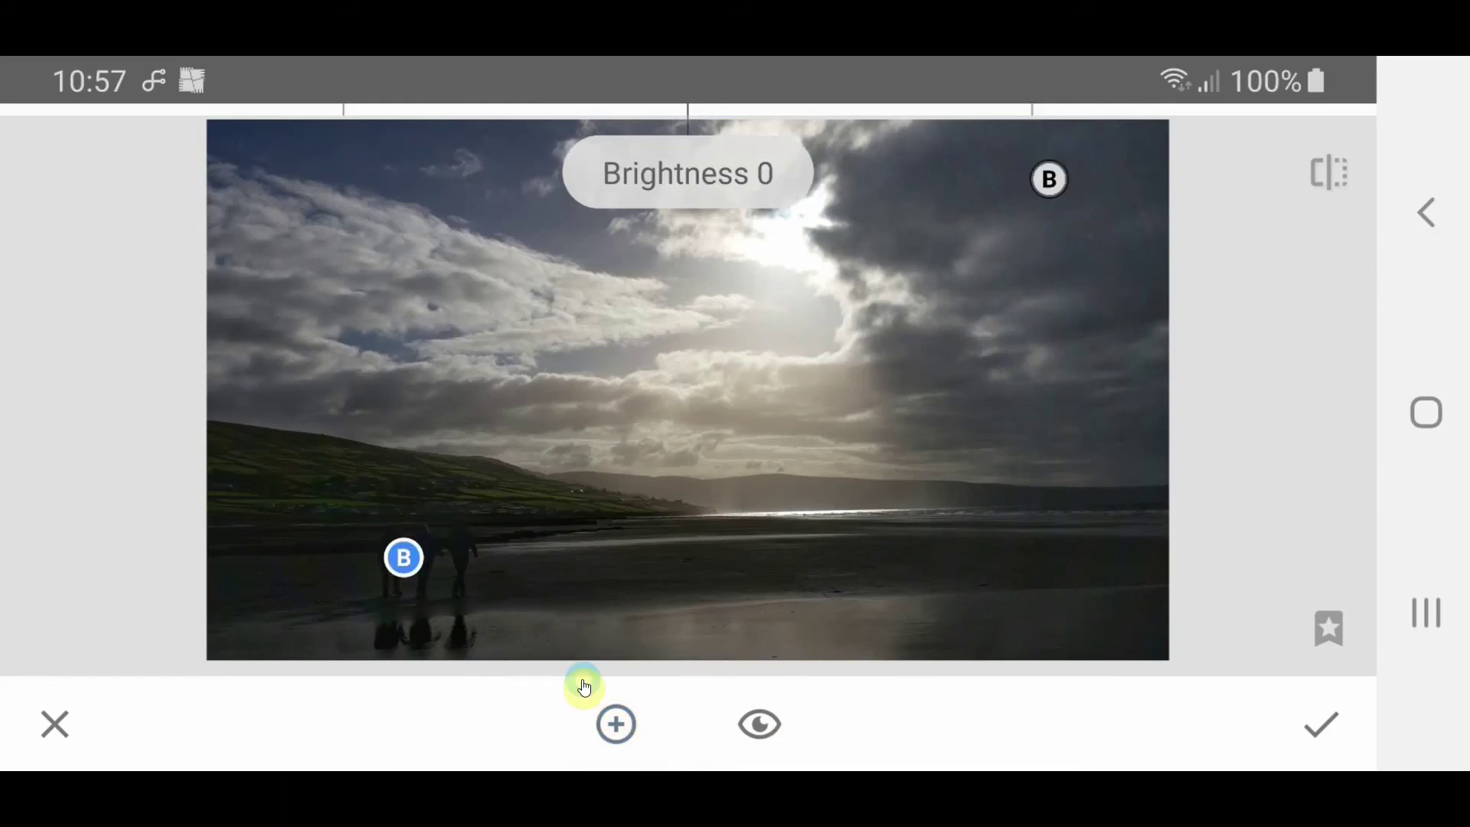
pyautogui.scroll(-5, 583, 687)
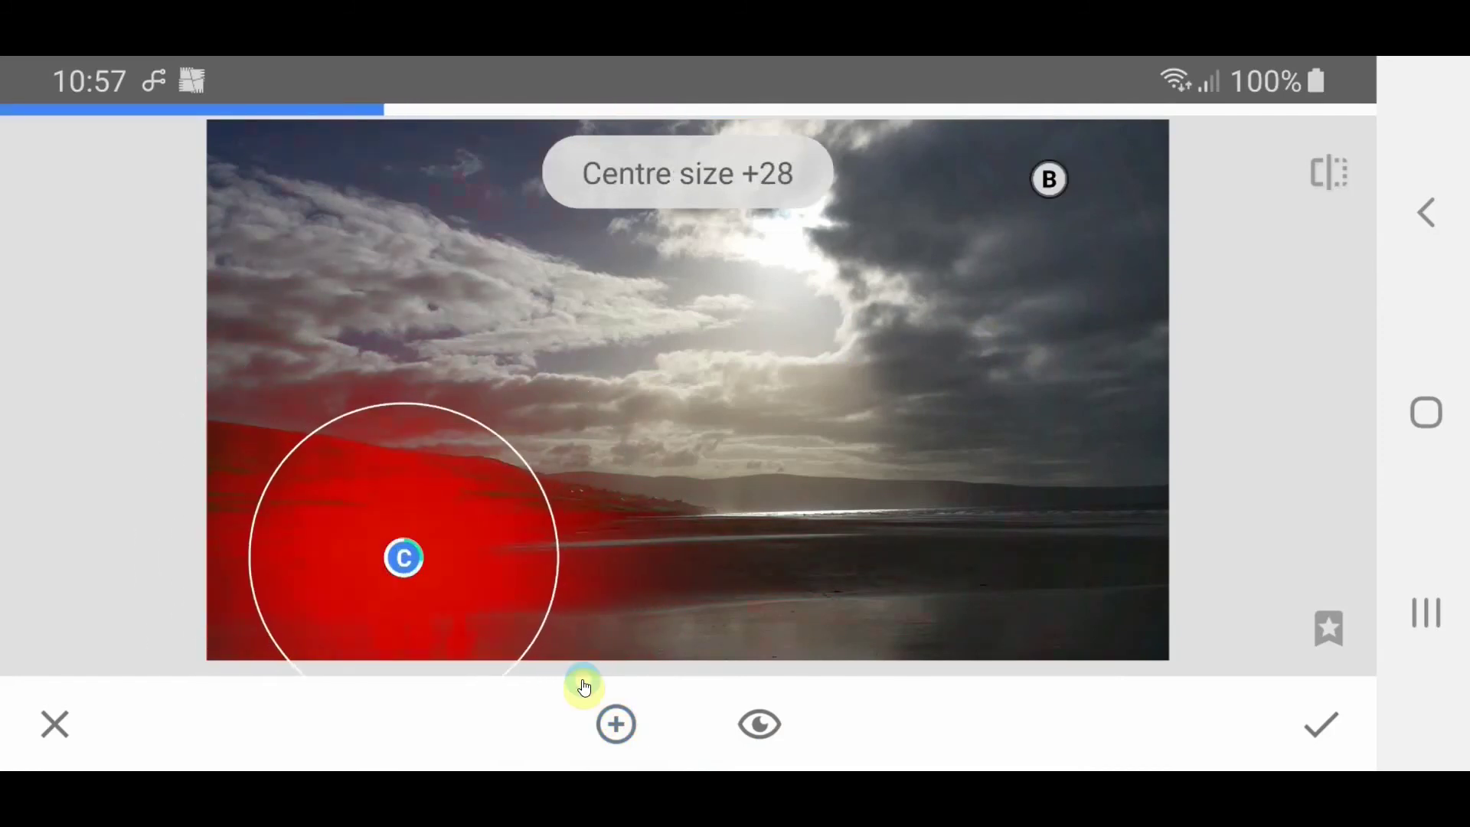
pyautogui.scroll(-2, 584, 687)
pyautogui.scroll(3, 584, 686)
pyautogui.scroll(-3, 584, 686)
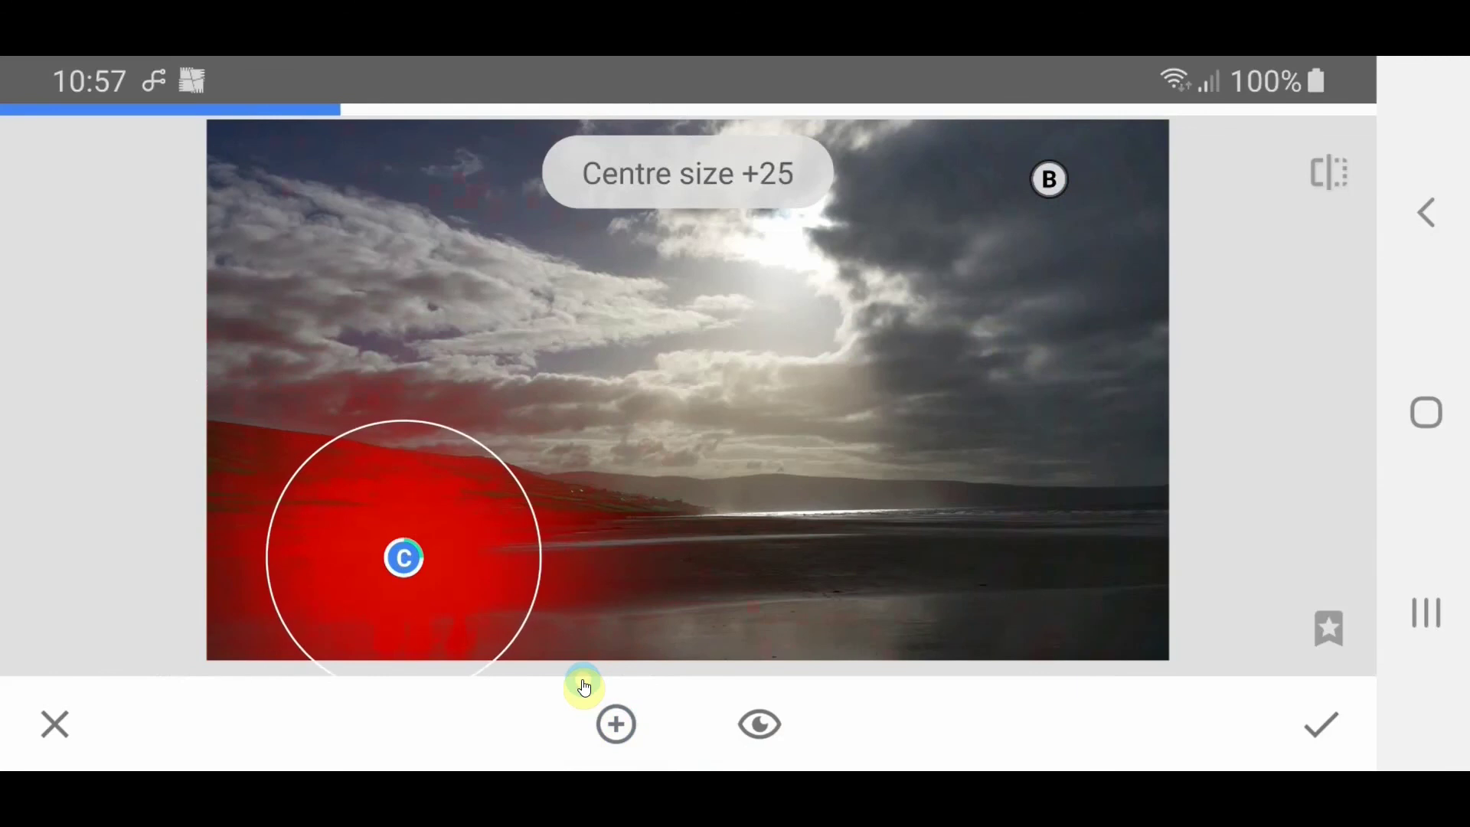
pyautogui.scroll(2, 583, 687)
pyautogui.scroll(-2, 583, 687)
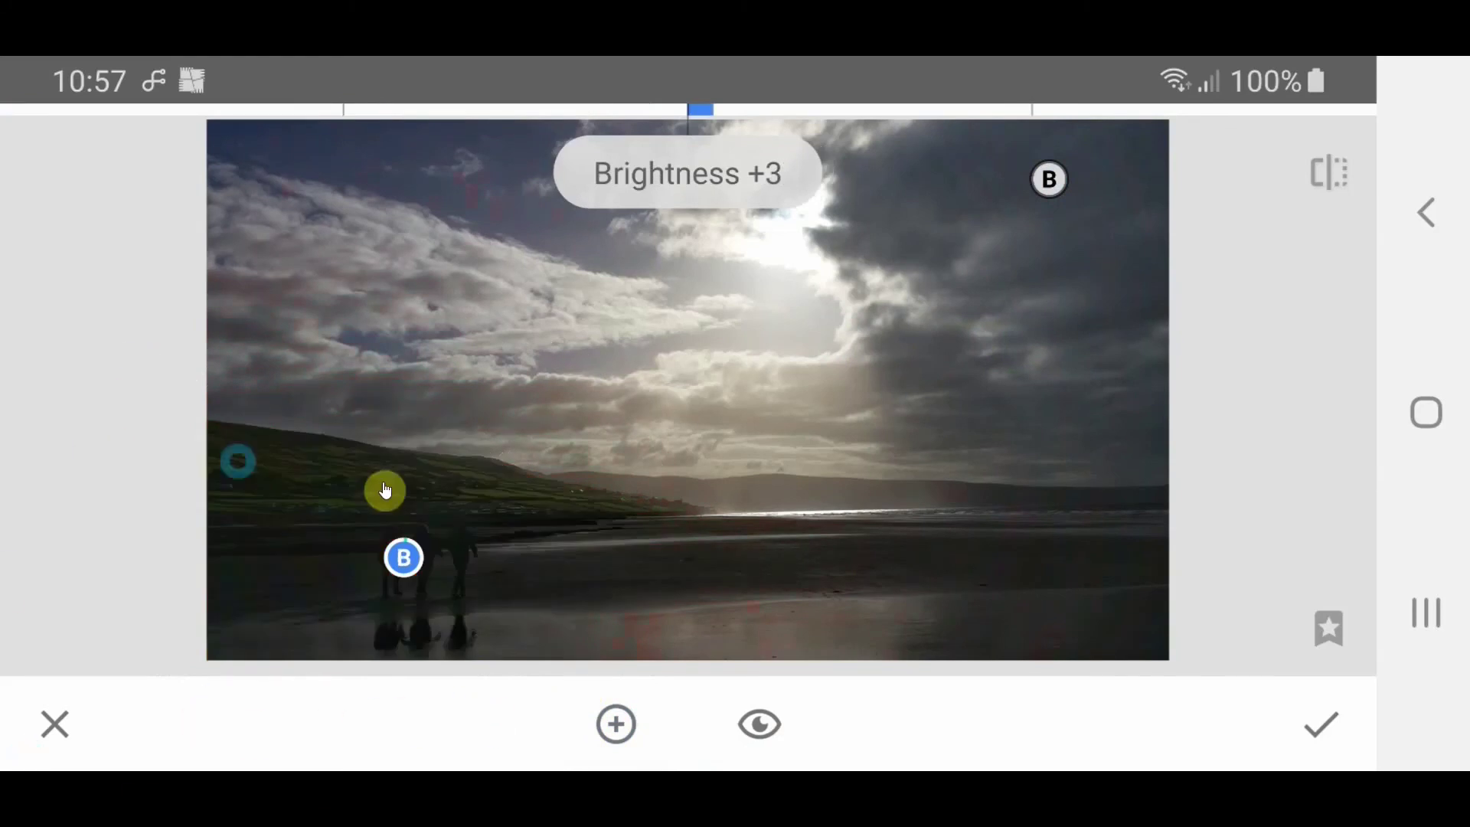
pyautogui.moveTo(452, 502); pyautogui.dragTo(849, 535)
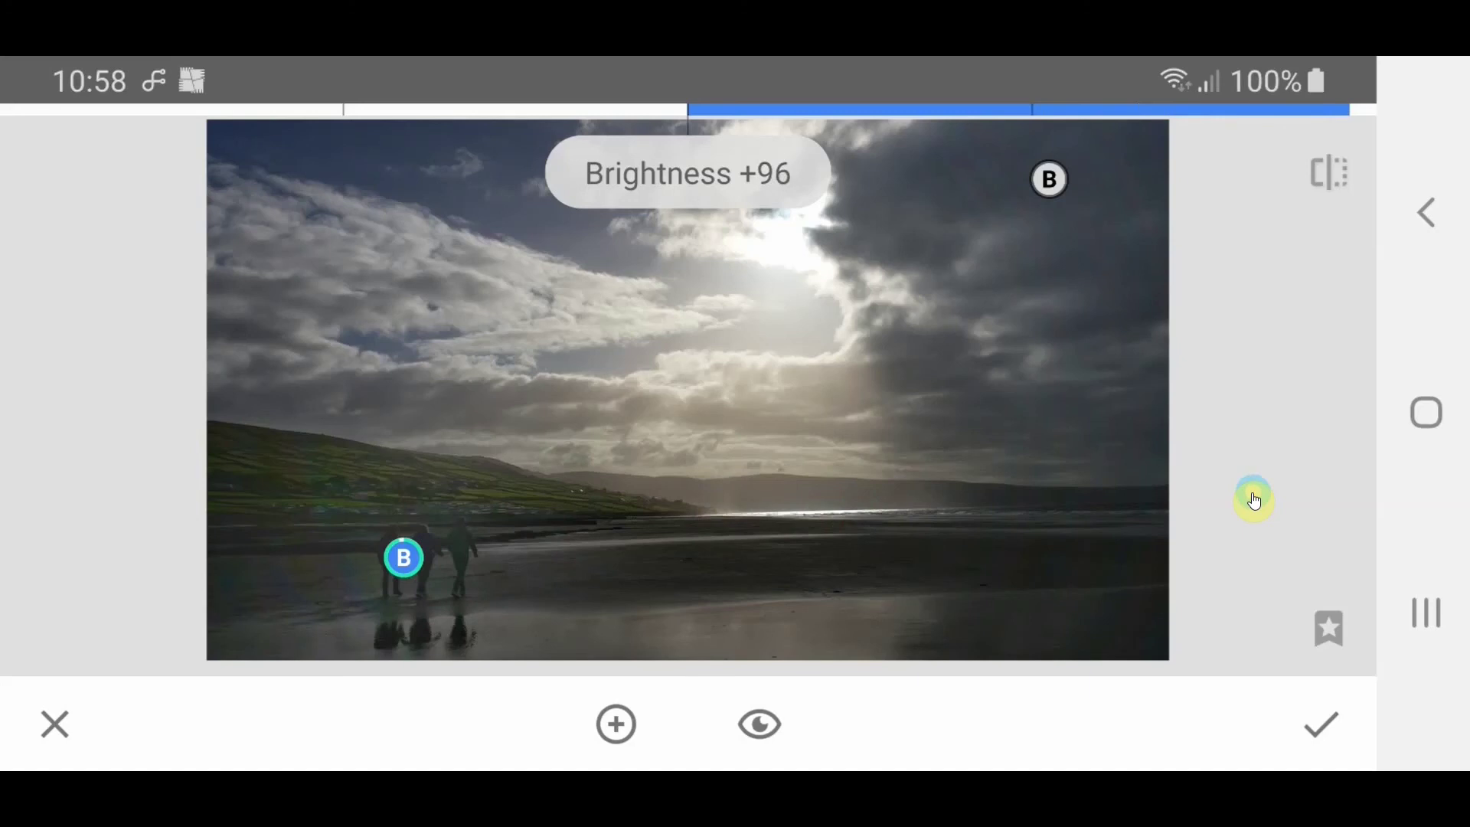
pyautogui.click(1319, 723)
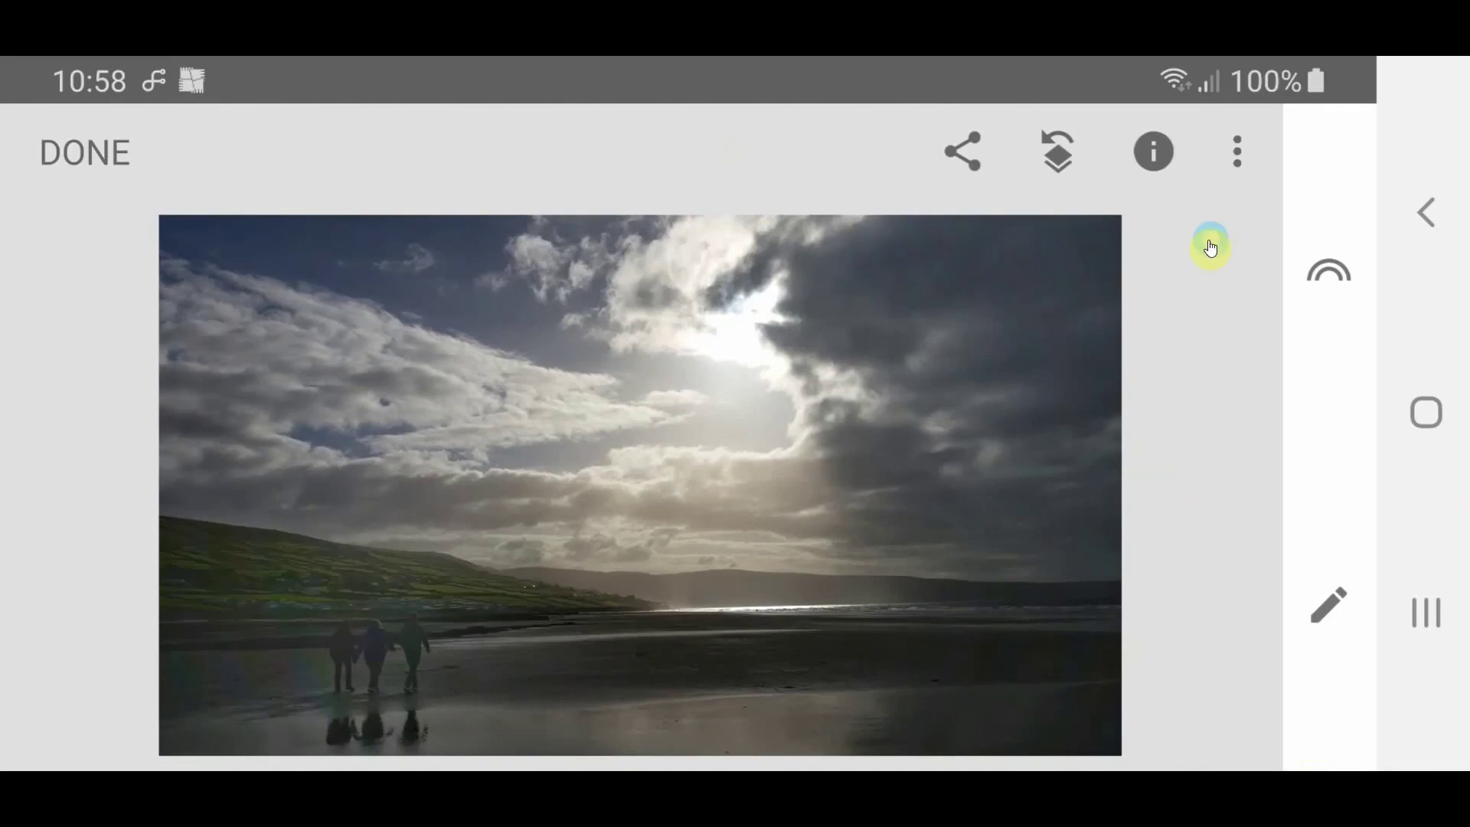
# Revert the beach photo to its original, discarding all edits.
pyautogui.click(1057, 161)
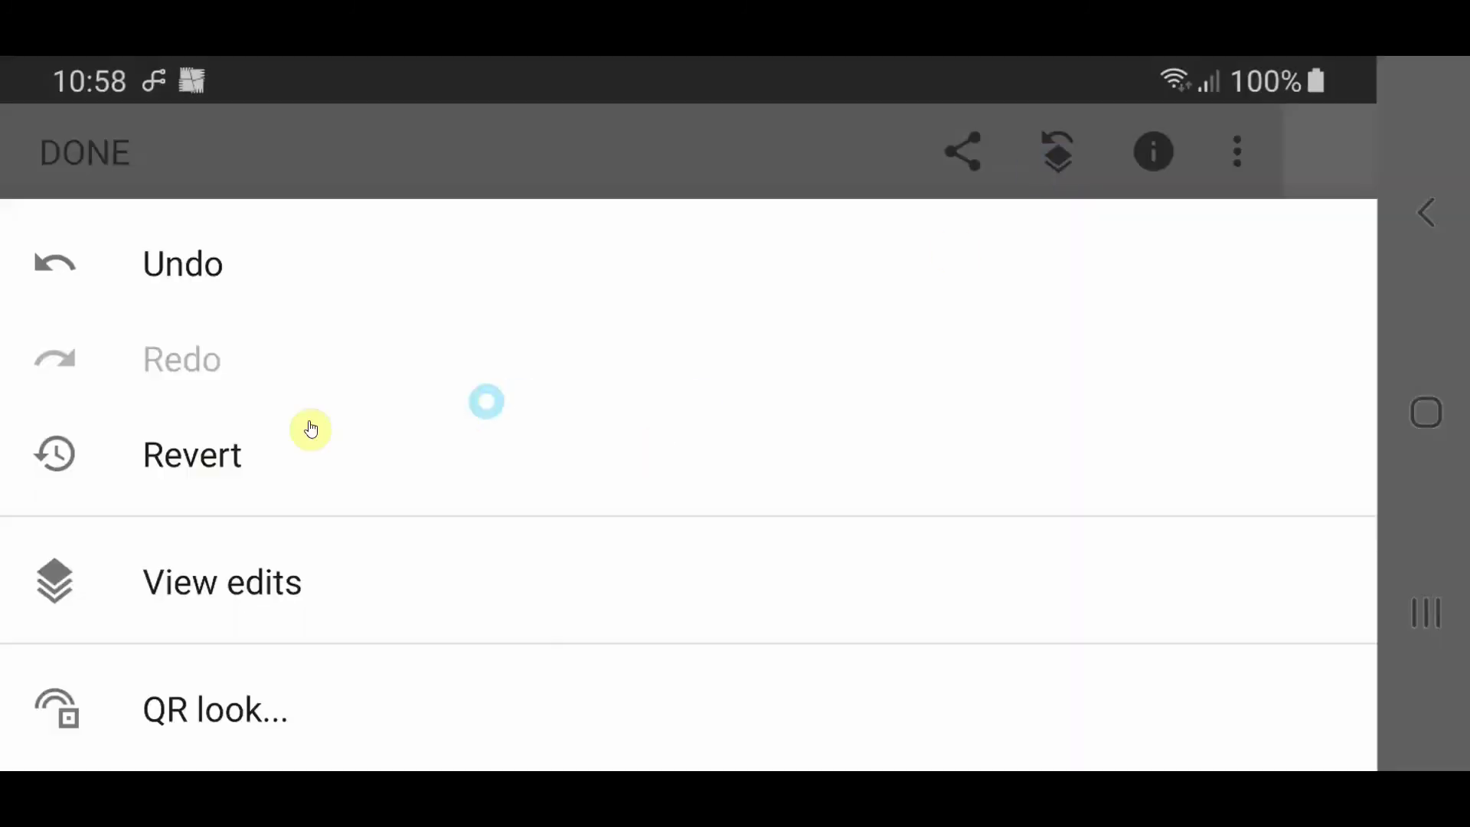
pyautogui.click(206, 466)
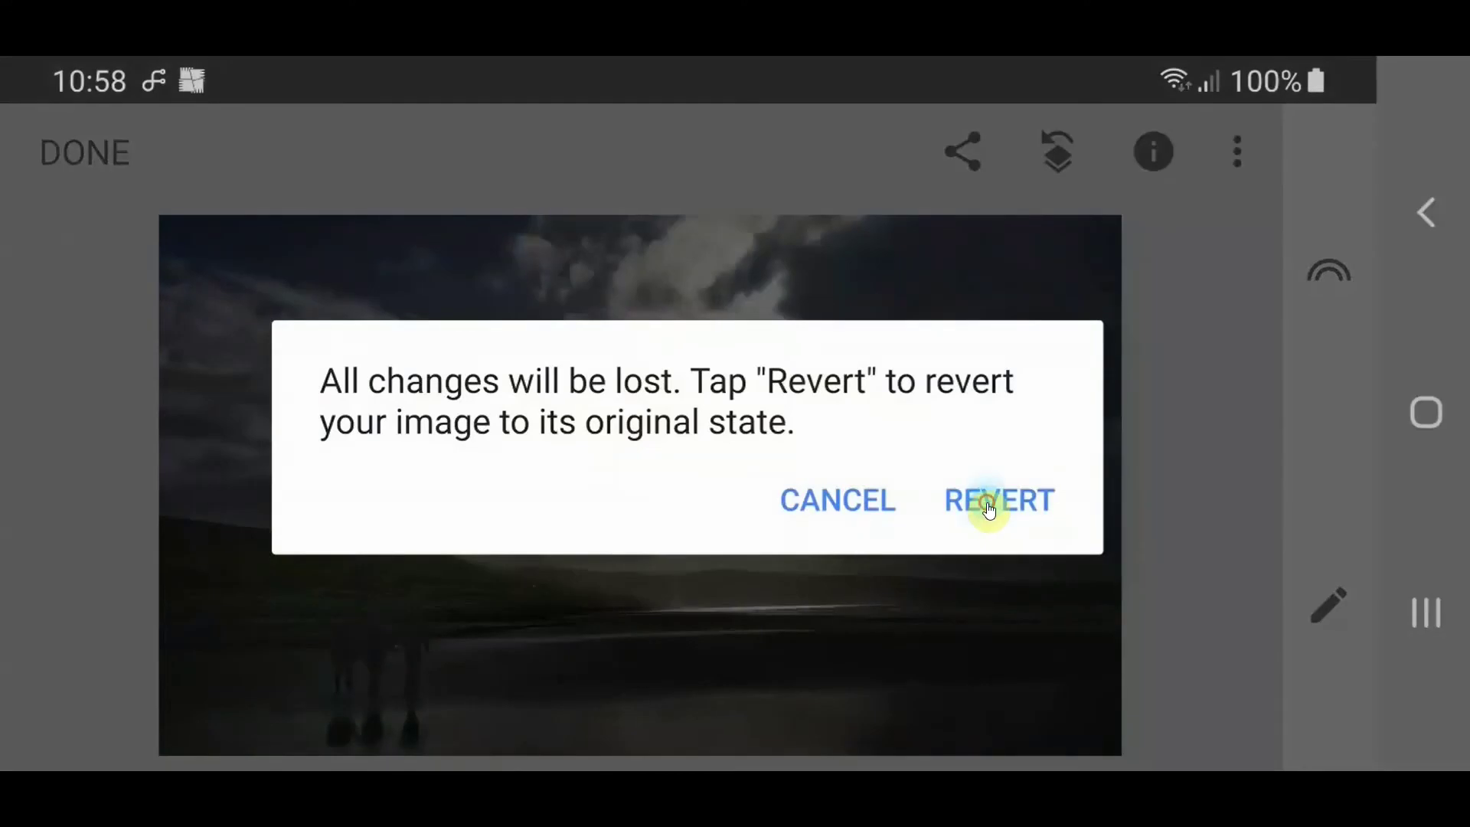
pyautogui.click(989, 508)
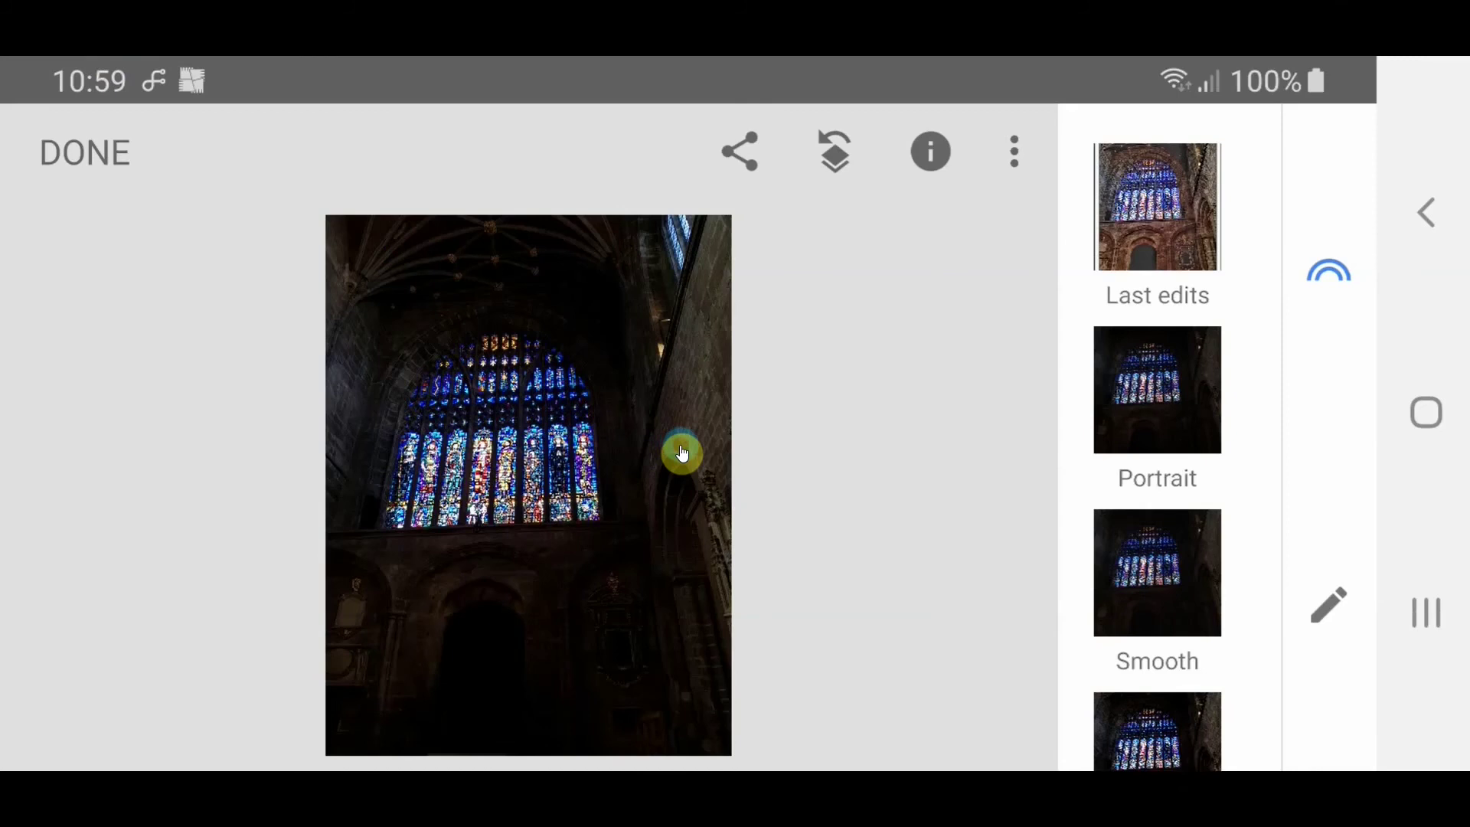
# Apply a Free perspective correction by pulling out the left edge and adjusting the bottom-right corner.
pyautogui.click(1331, 601)
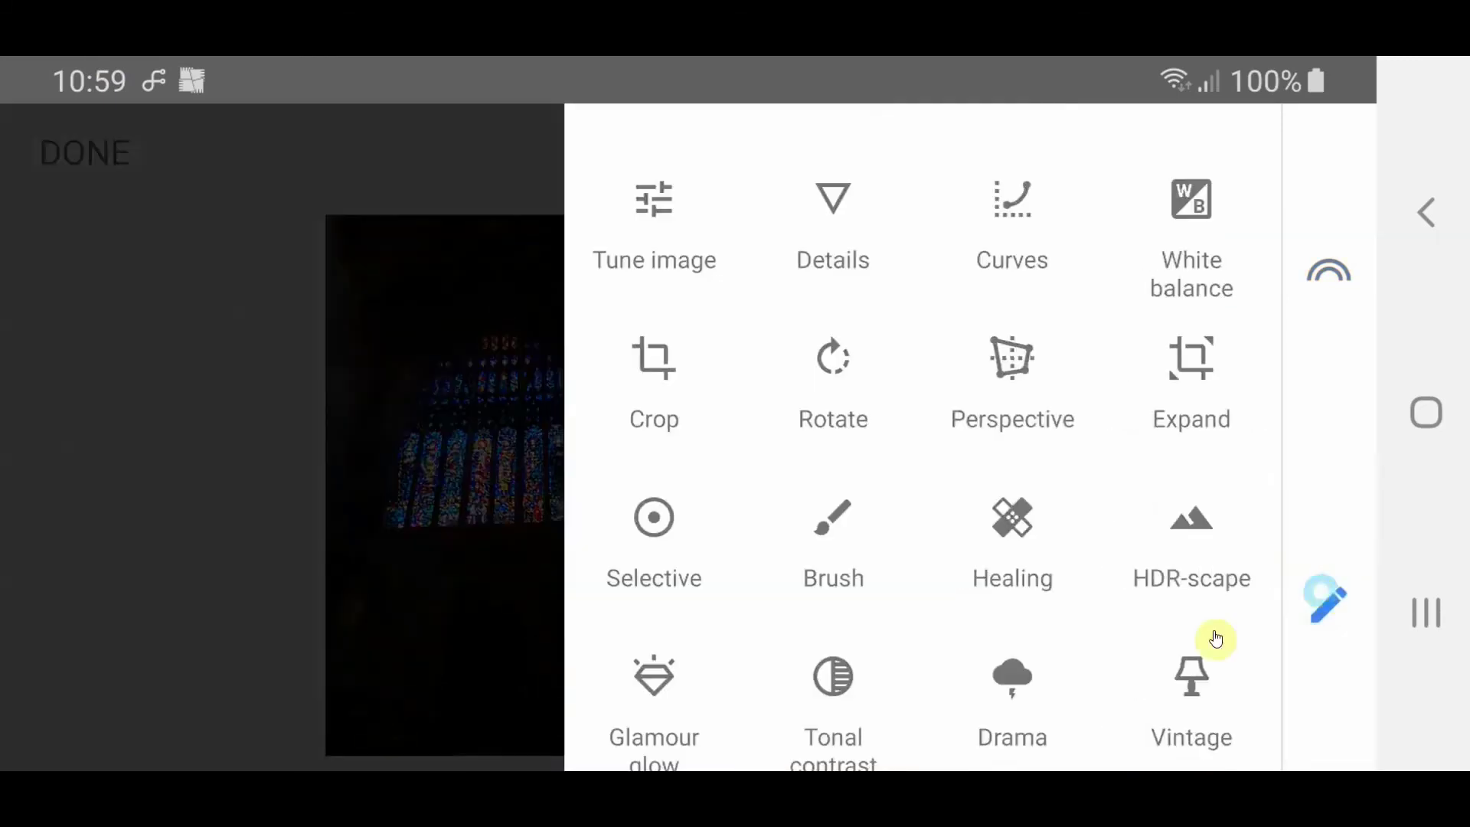
pyautogui.click(1010, 357)
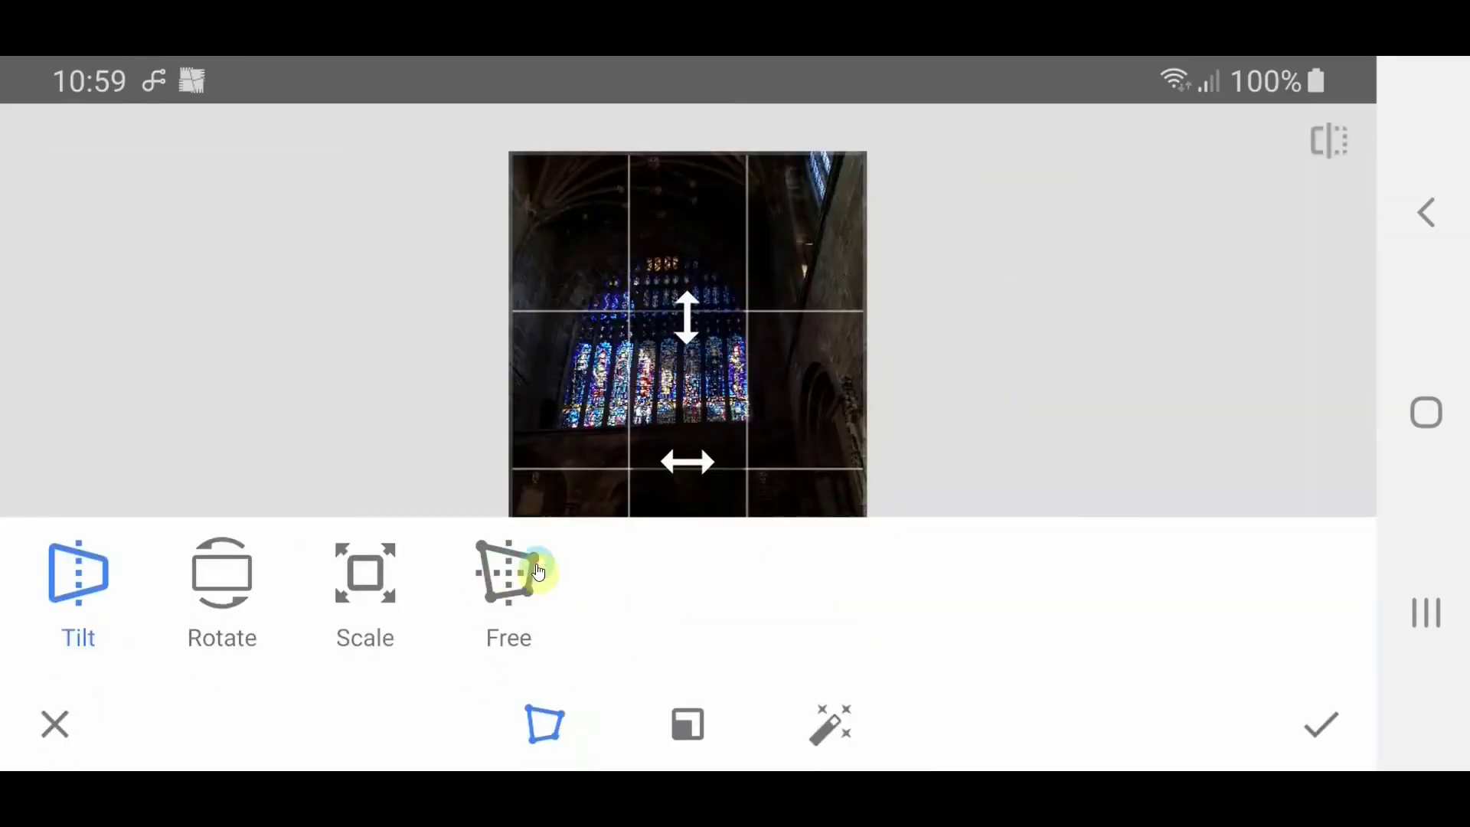
pyautogui.click(521, 576)
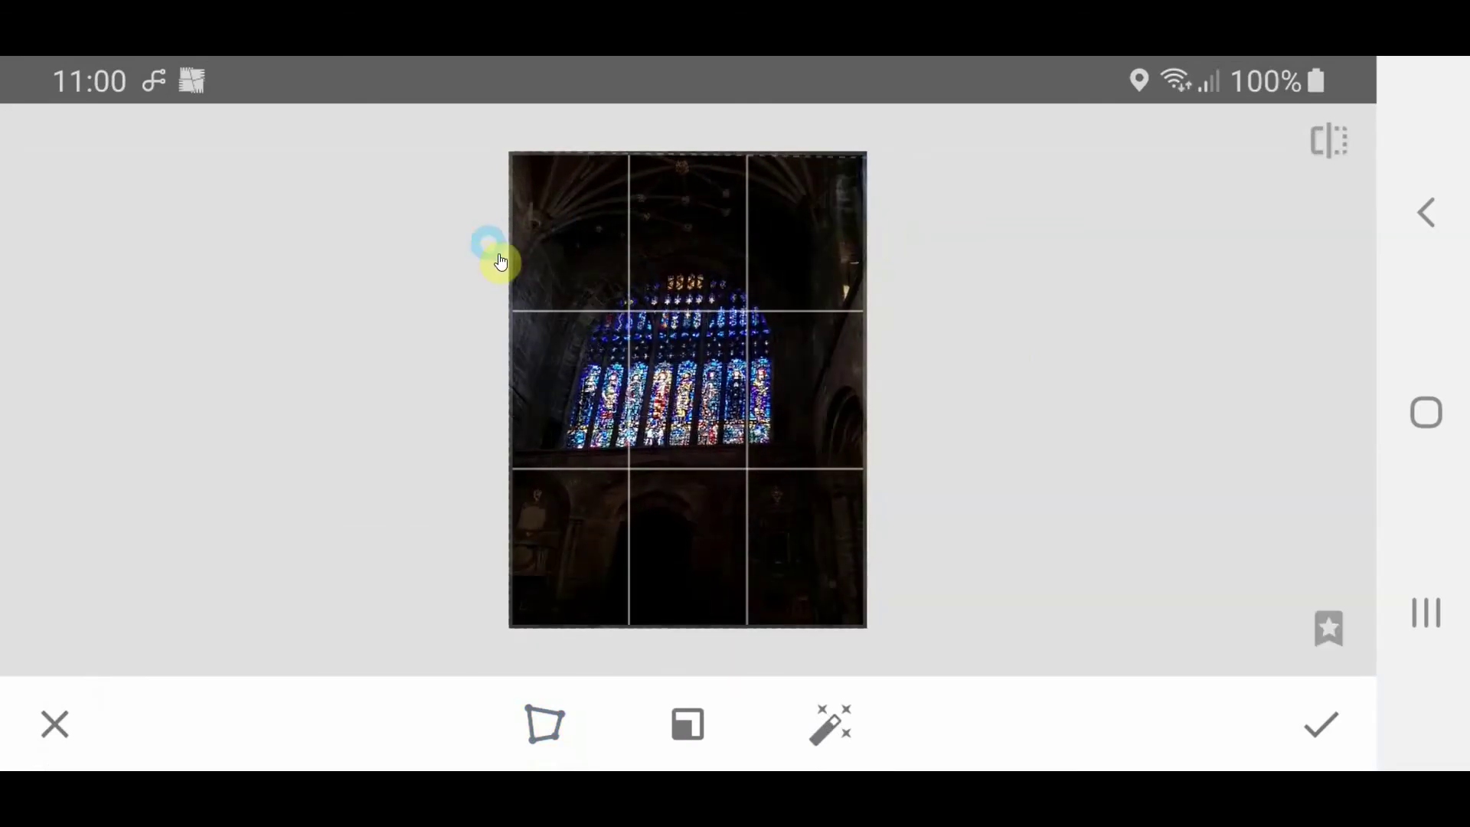
pyautogui.moveTo(512, 266); pyautogui.dragTo(458, 265)
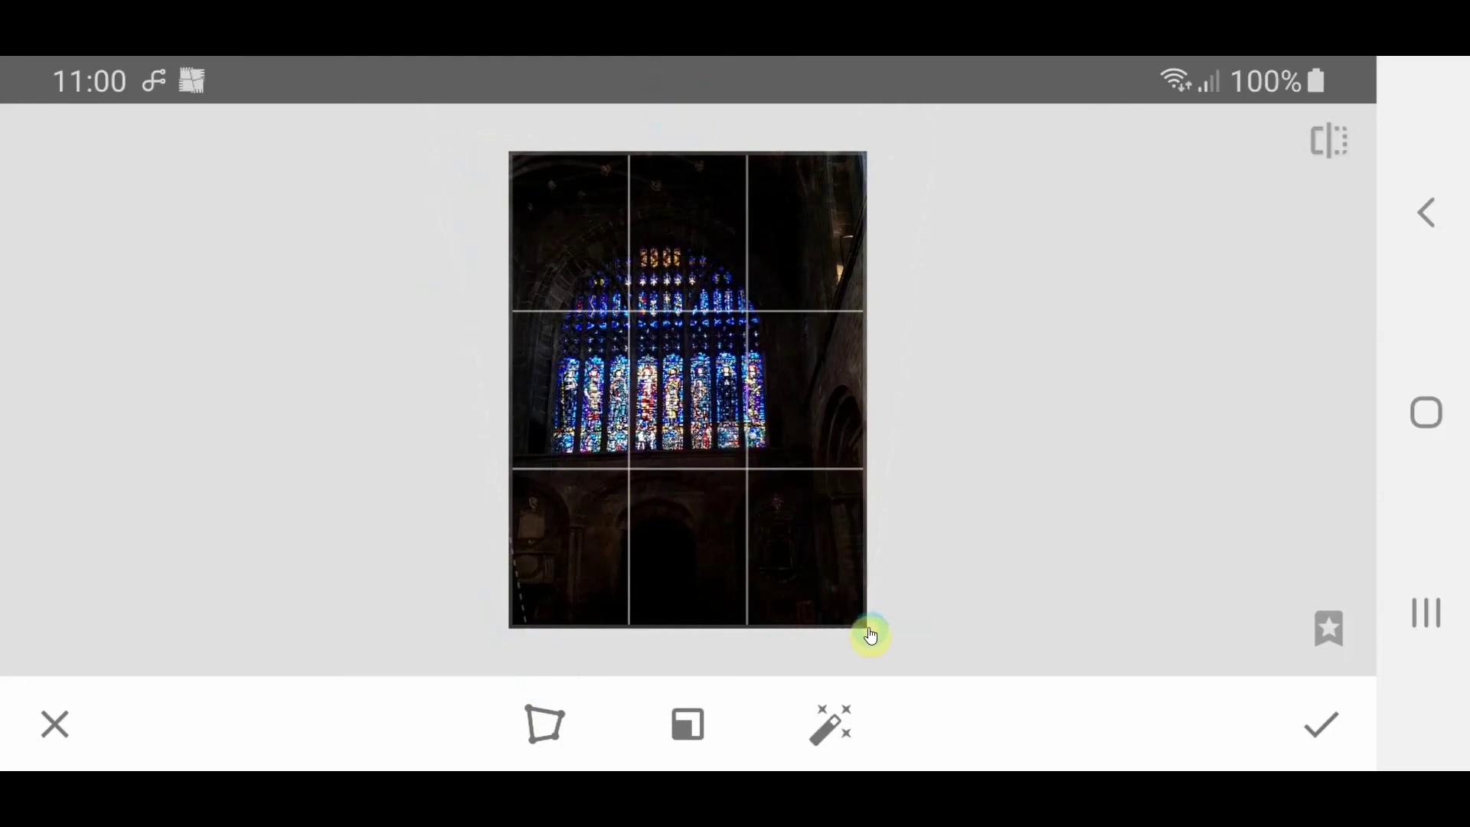
pyautogui.moveTo(861, 638); pyautogui.dragTo(863, 644)
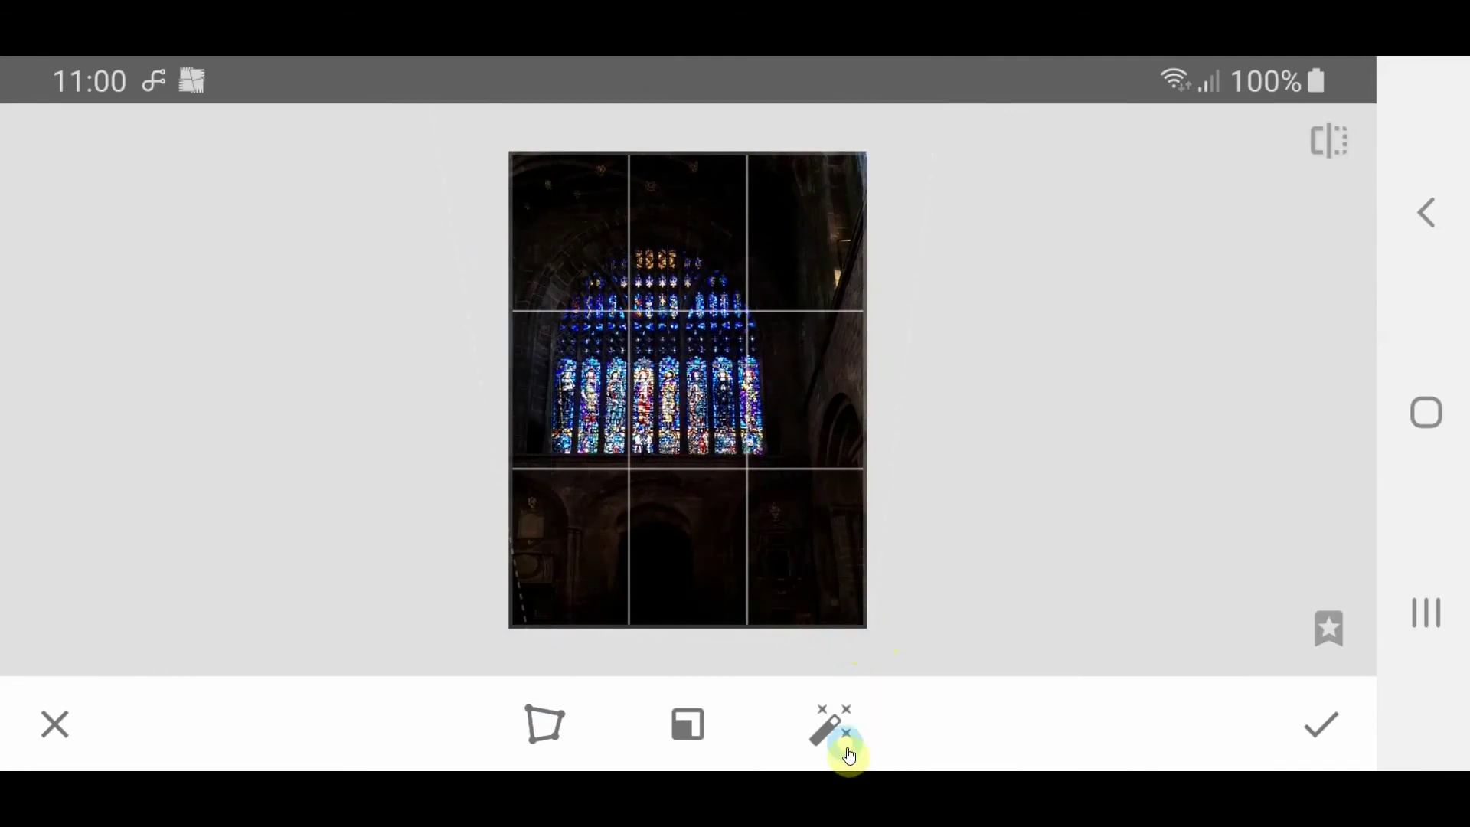
pyautogui.click(1318, 734)
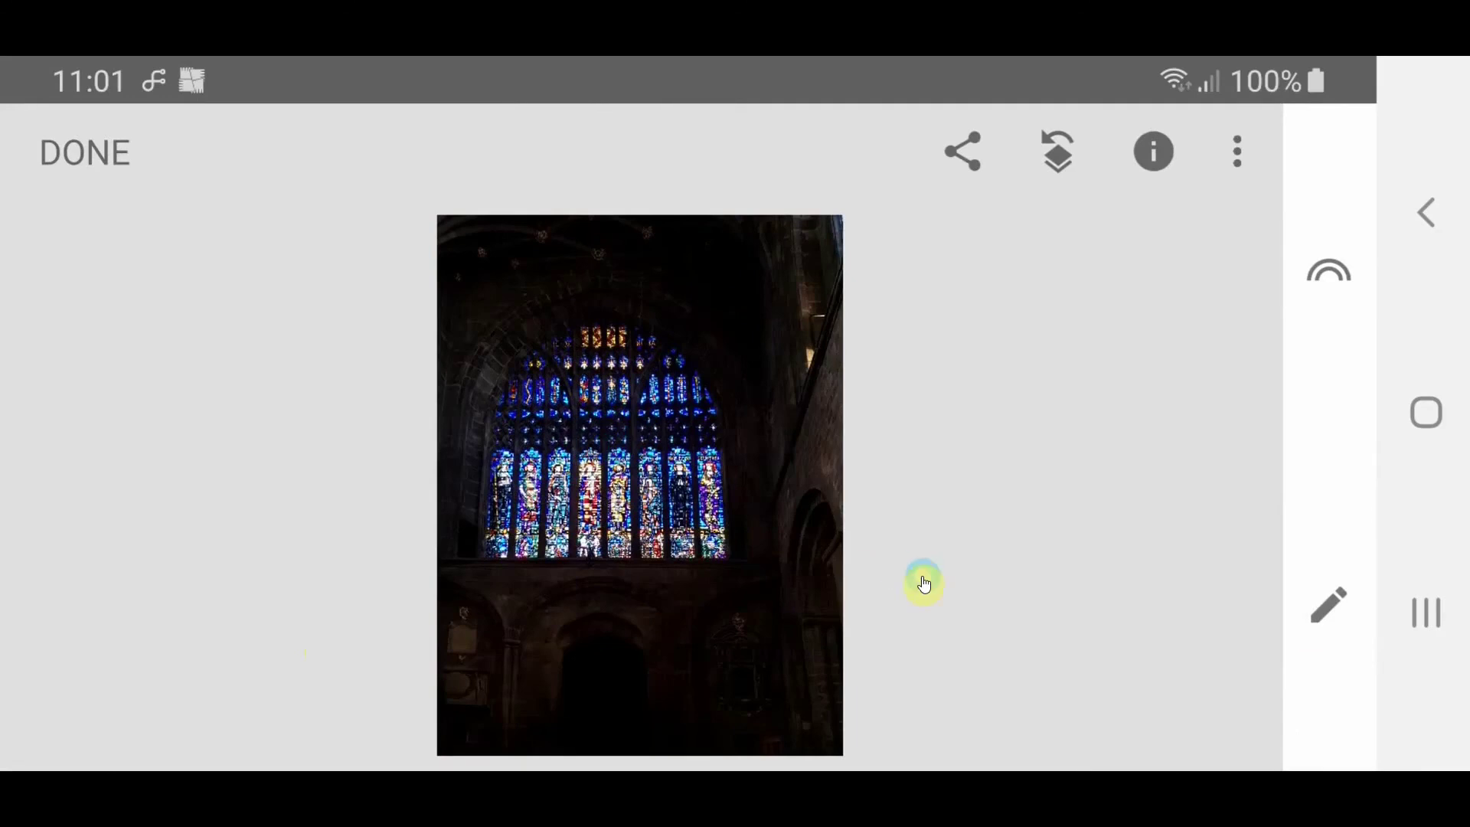
# Lower Highlights to -44 in Tune image and apply it to the window photo.
pyautogui.click(1329, 605)
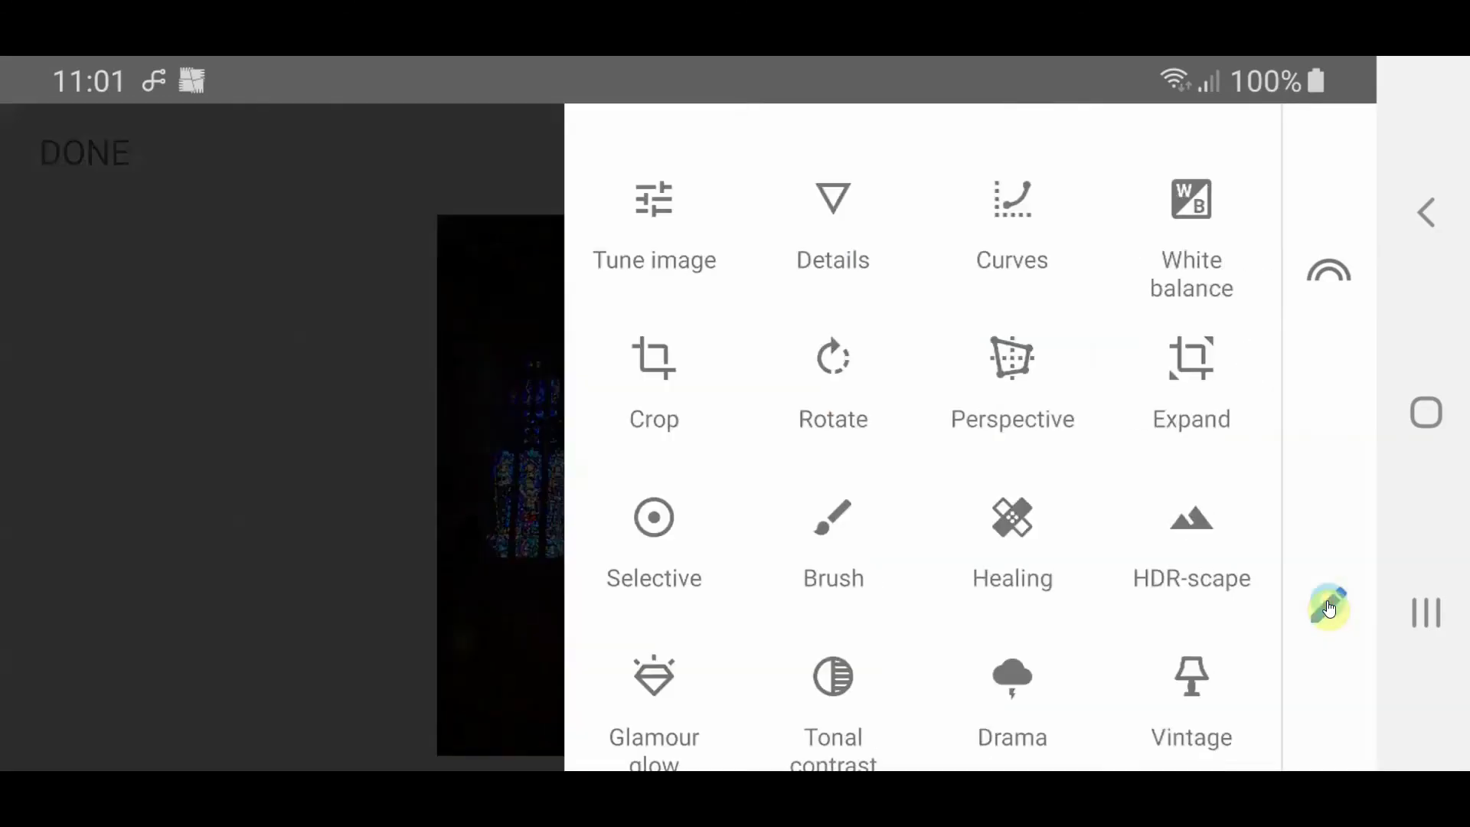
pyautogui.click(680, 217)
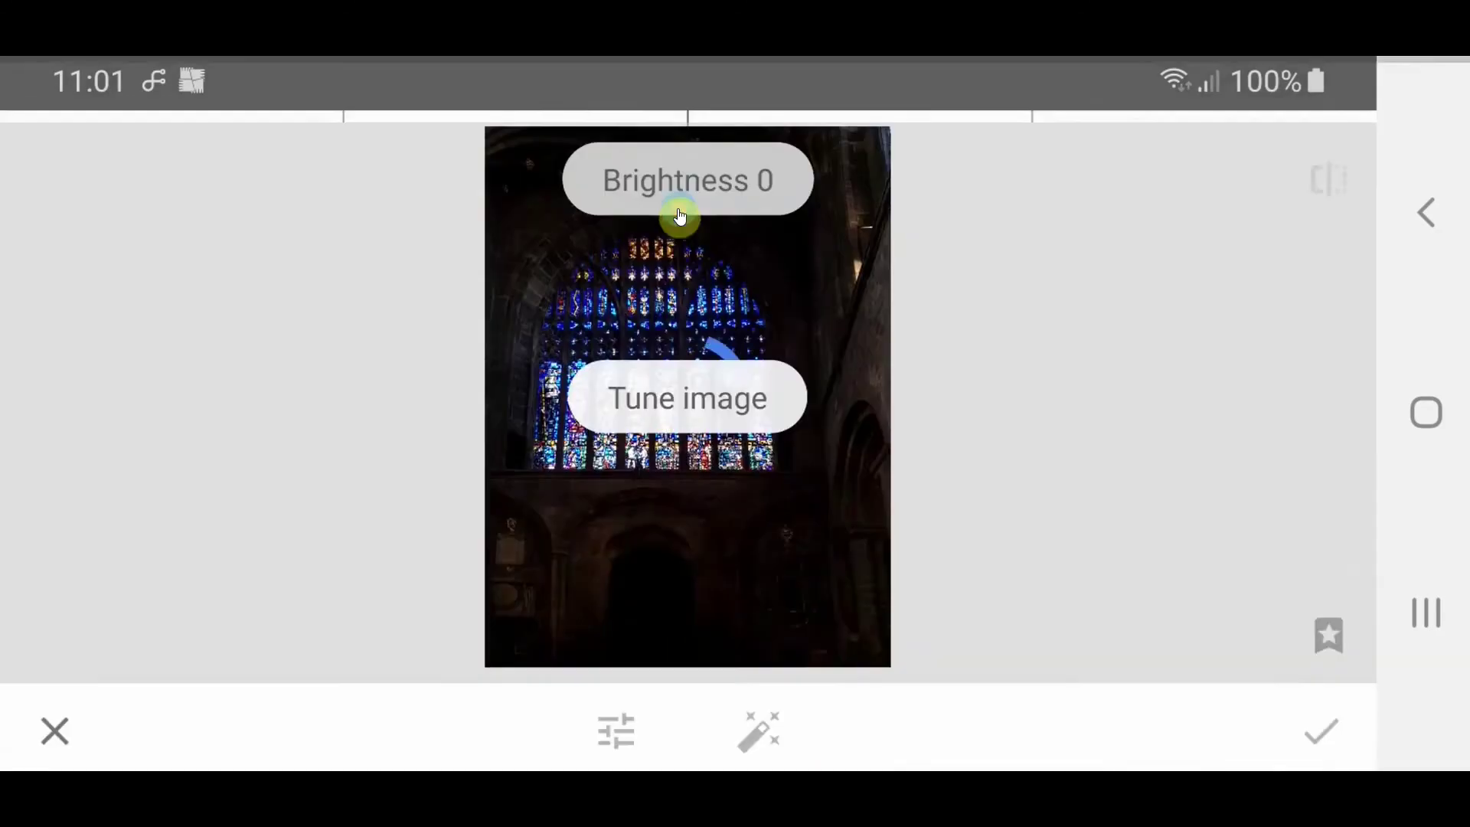
pyautogui.moveTo(680, 520); pyautogui.dragTo(548, 518)
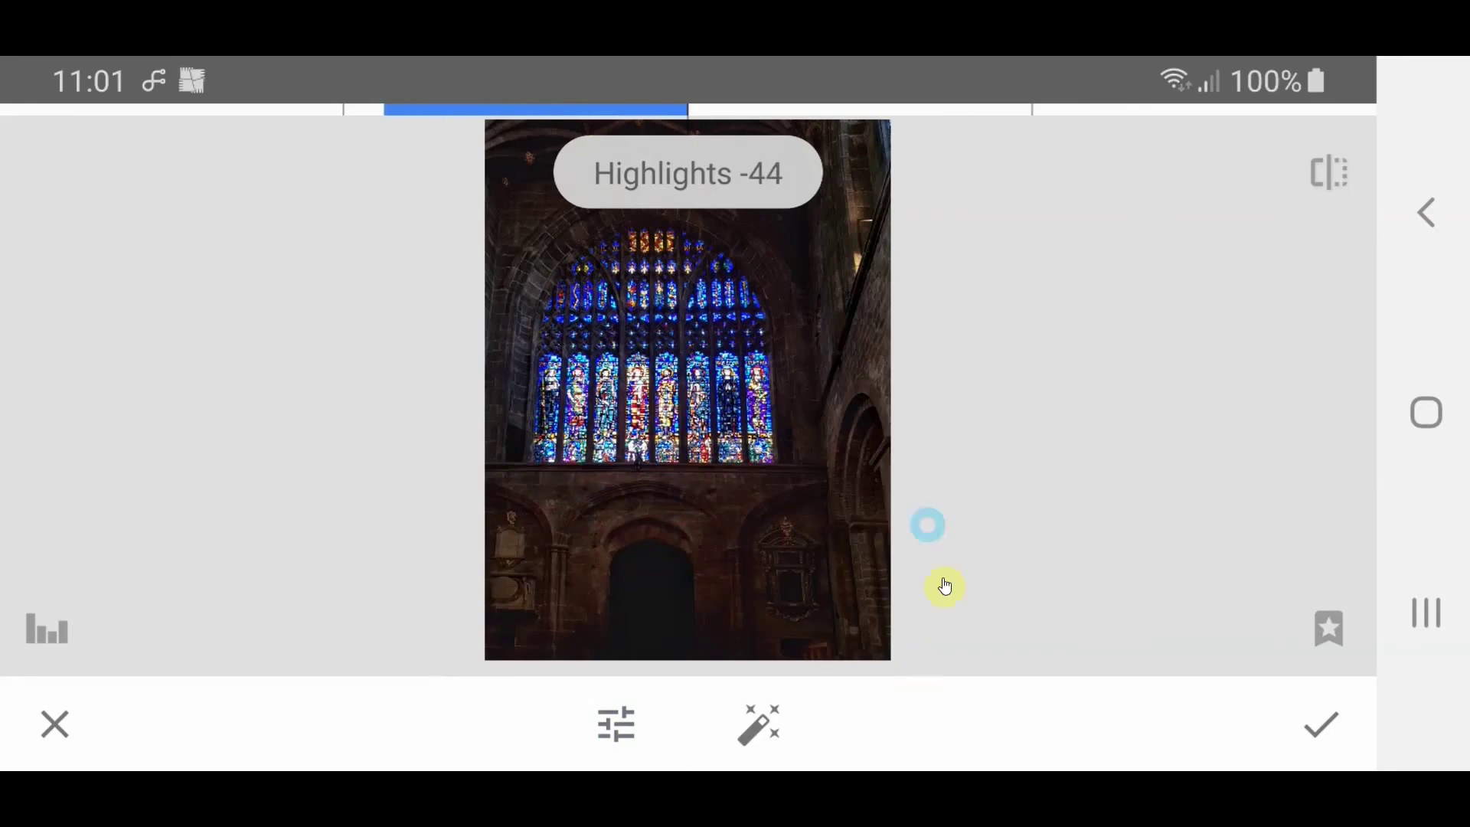
pyautogui.click(1319, 734)
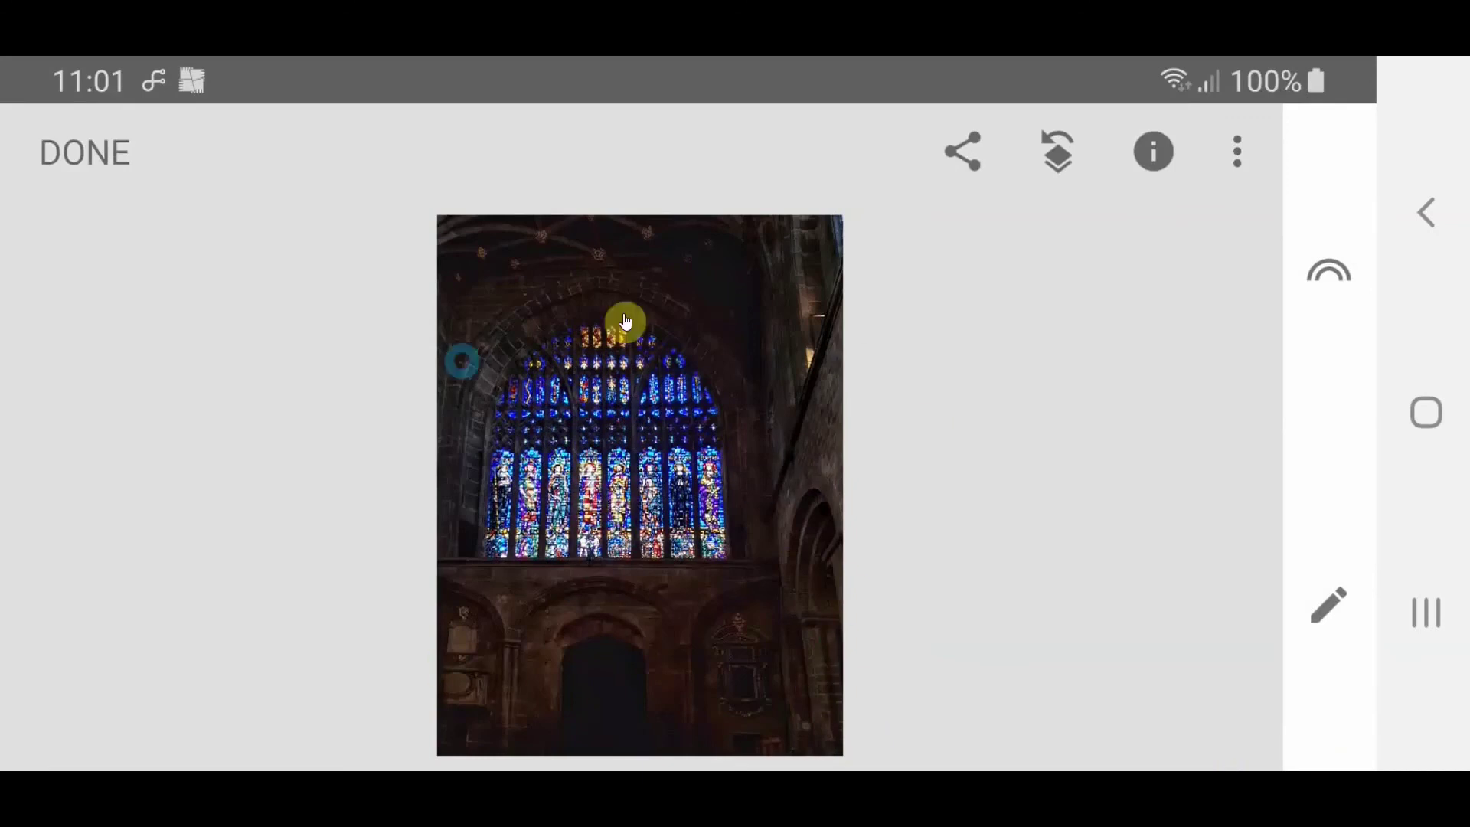
pyautogui.click(1337, 618)
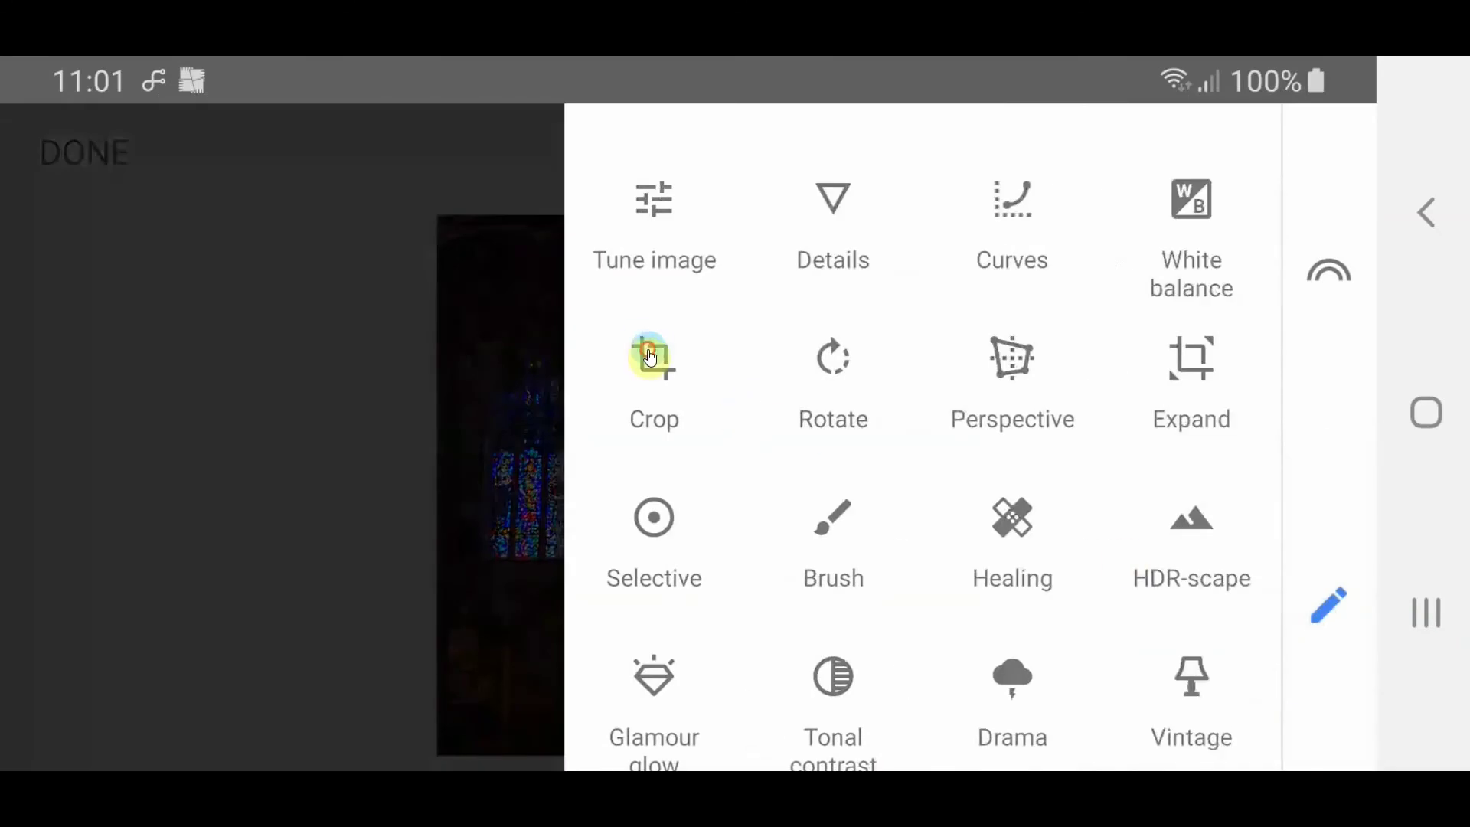
# Free-crop away the dark lower arches, lower the top slightly, widen the right, and apply.
pyautogui.click(650, 356)
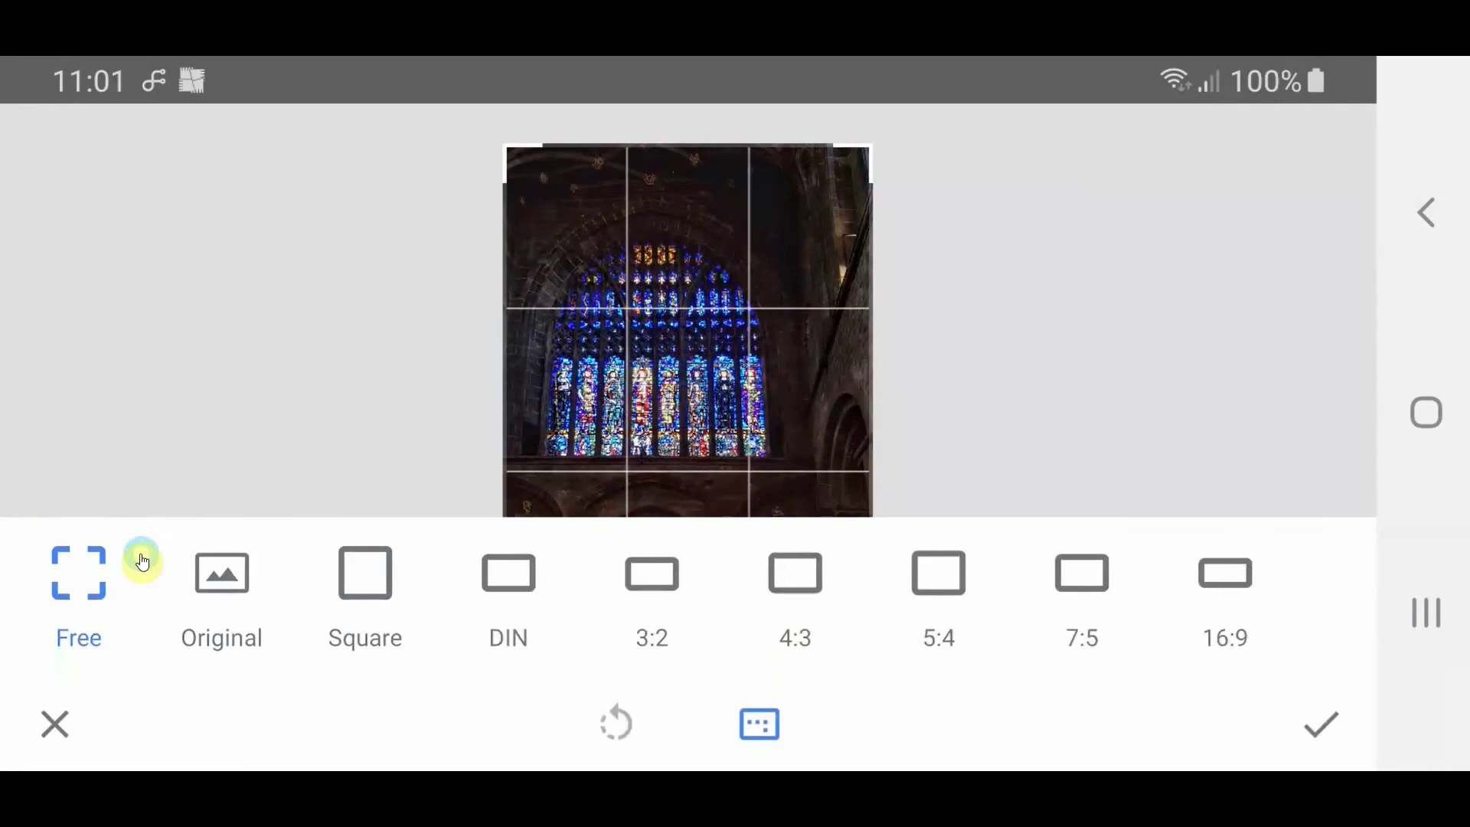
pyautogui.click(968, 420)
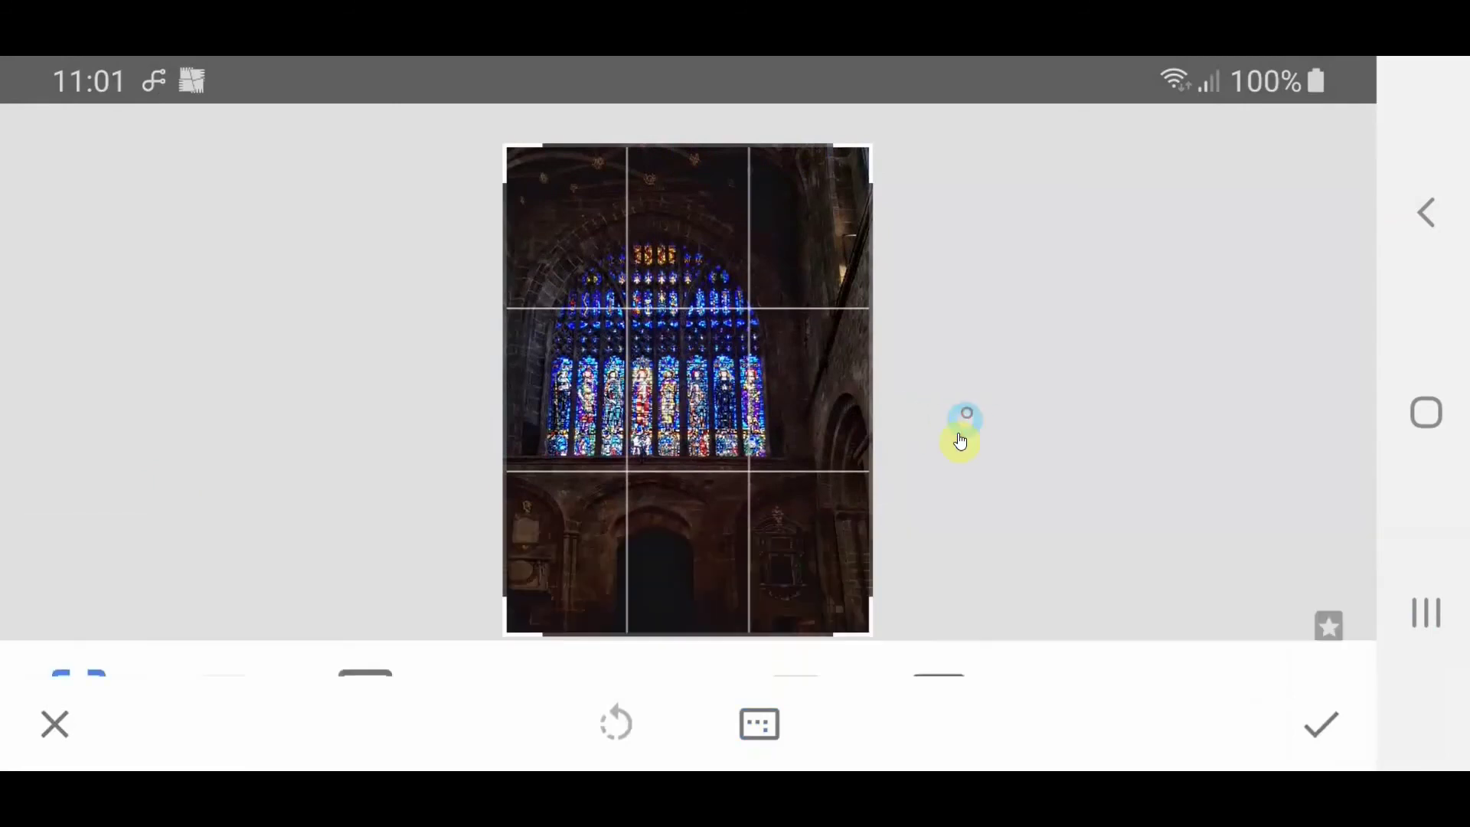
pyautogui.moveTo(865, 636); pyautogui.dragTo(850, 484)
pyautogui.moveTo(853, 152); pyautogui.dragTo(853, 158)
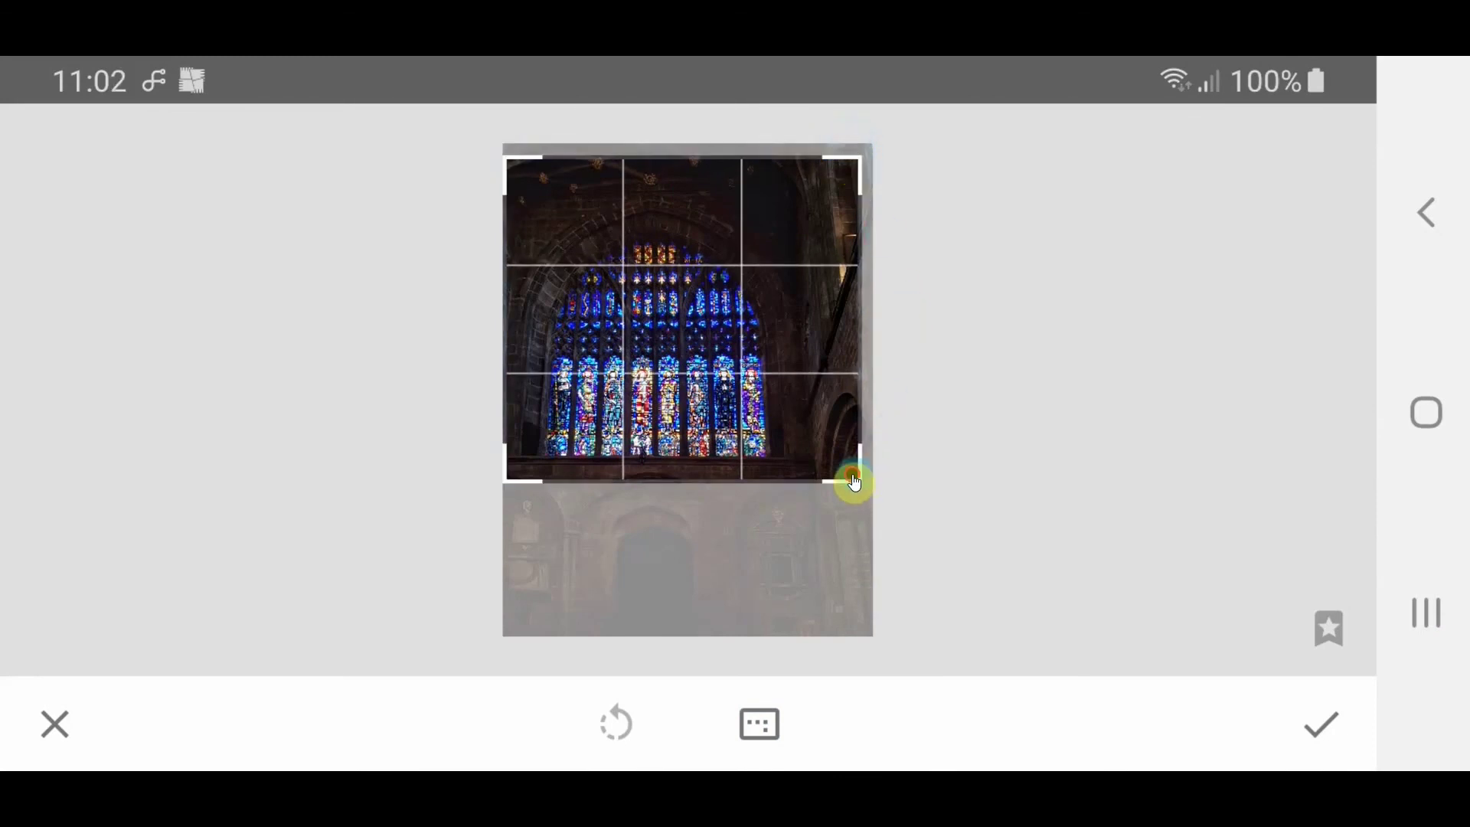
pyautogui.moveTo(855, 482); pyautogui.dragTo(877, 483)
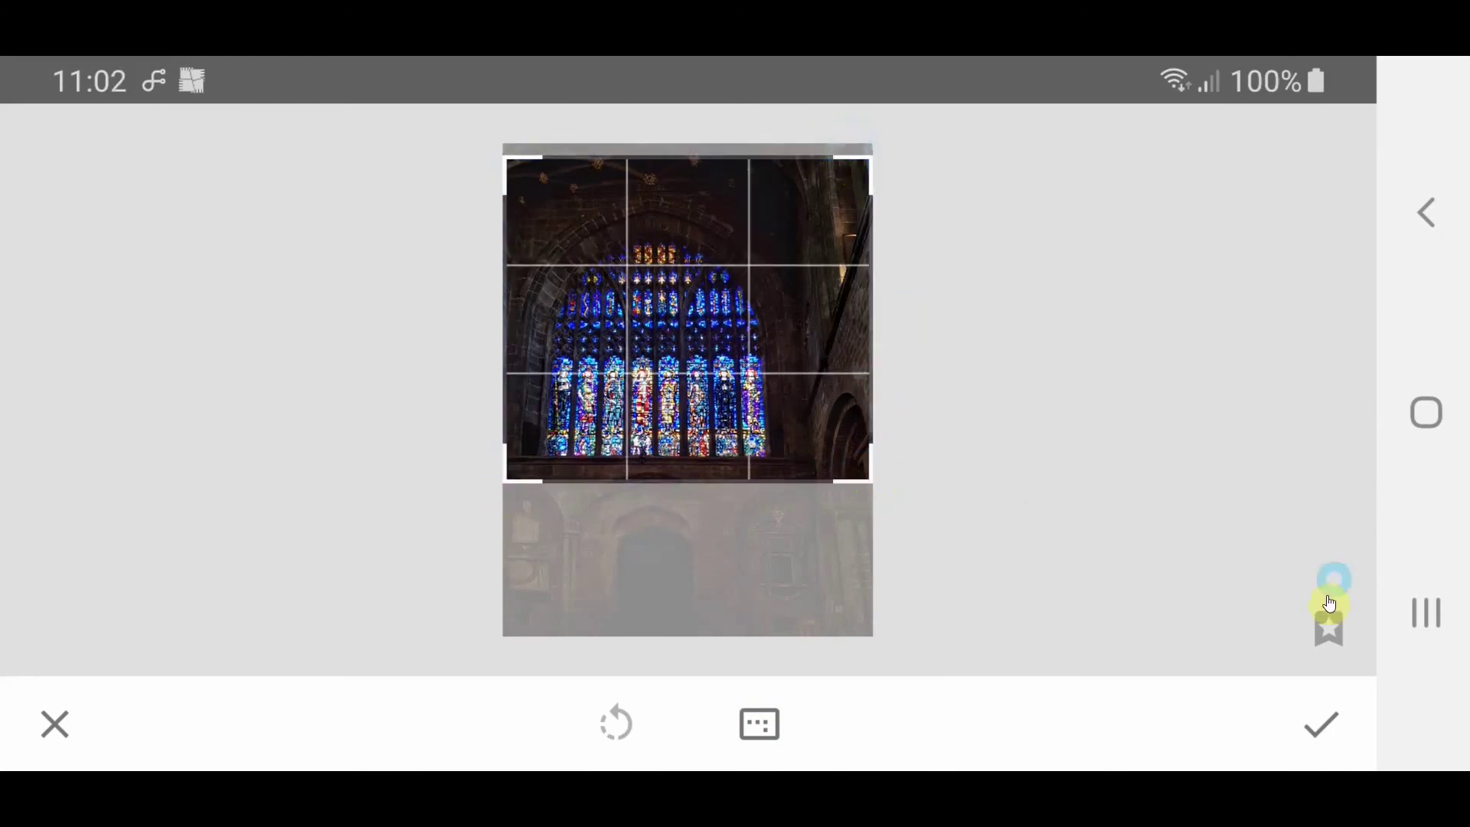
pyautogui.click(1326, 733)
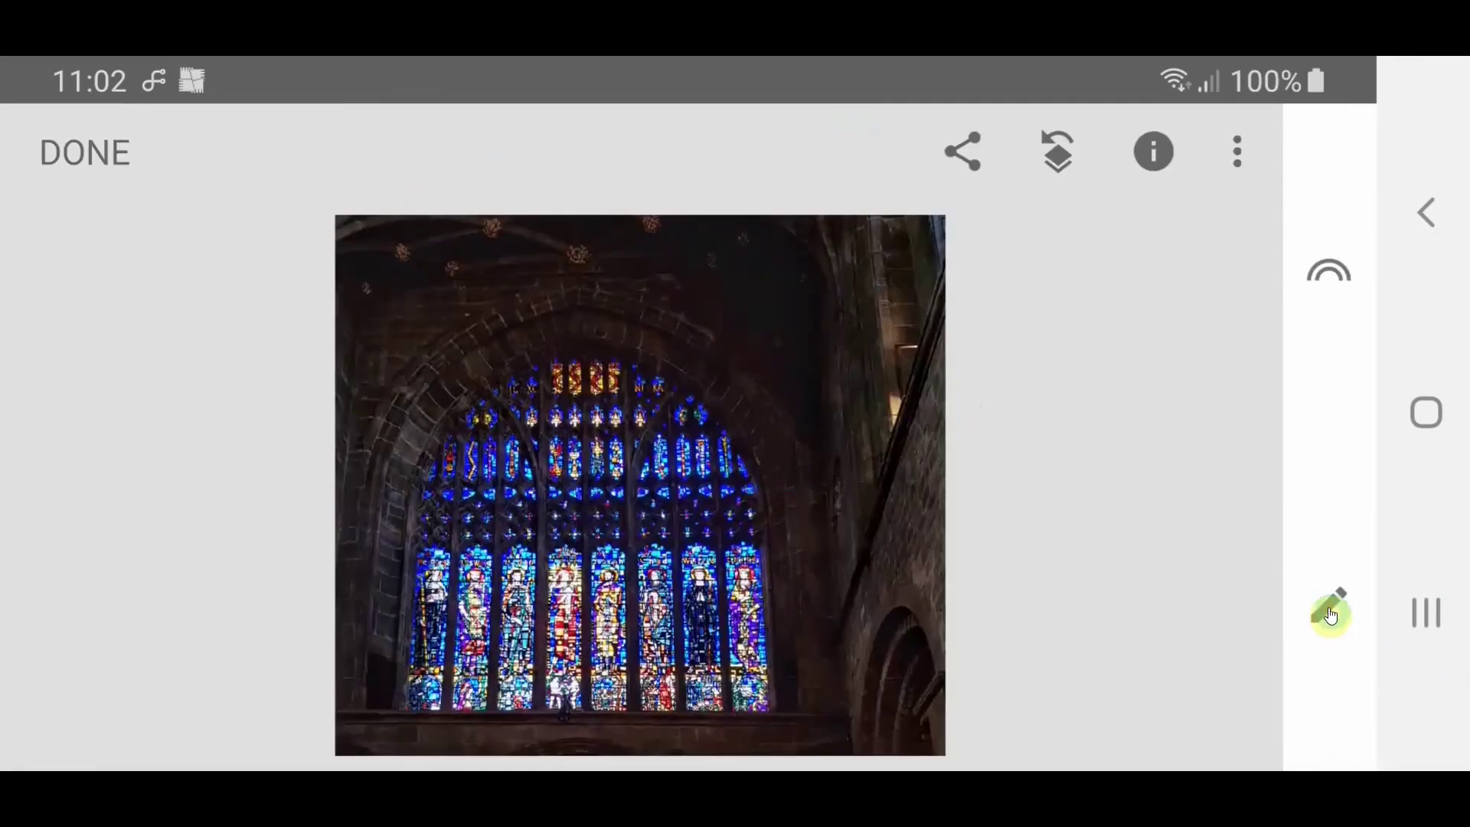
# Set Details Structure to +20, apply it, and zoom back out to the full photo.
pyautogui.click(1330, 612)
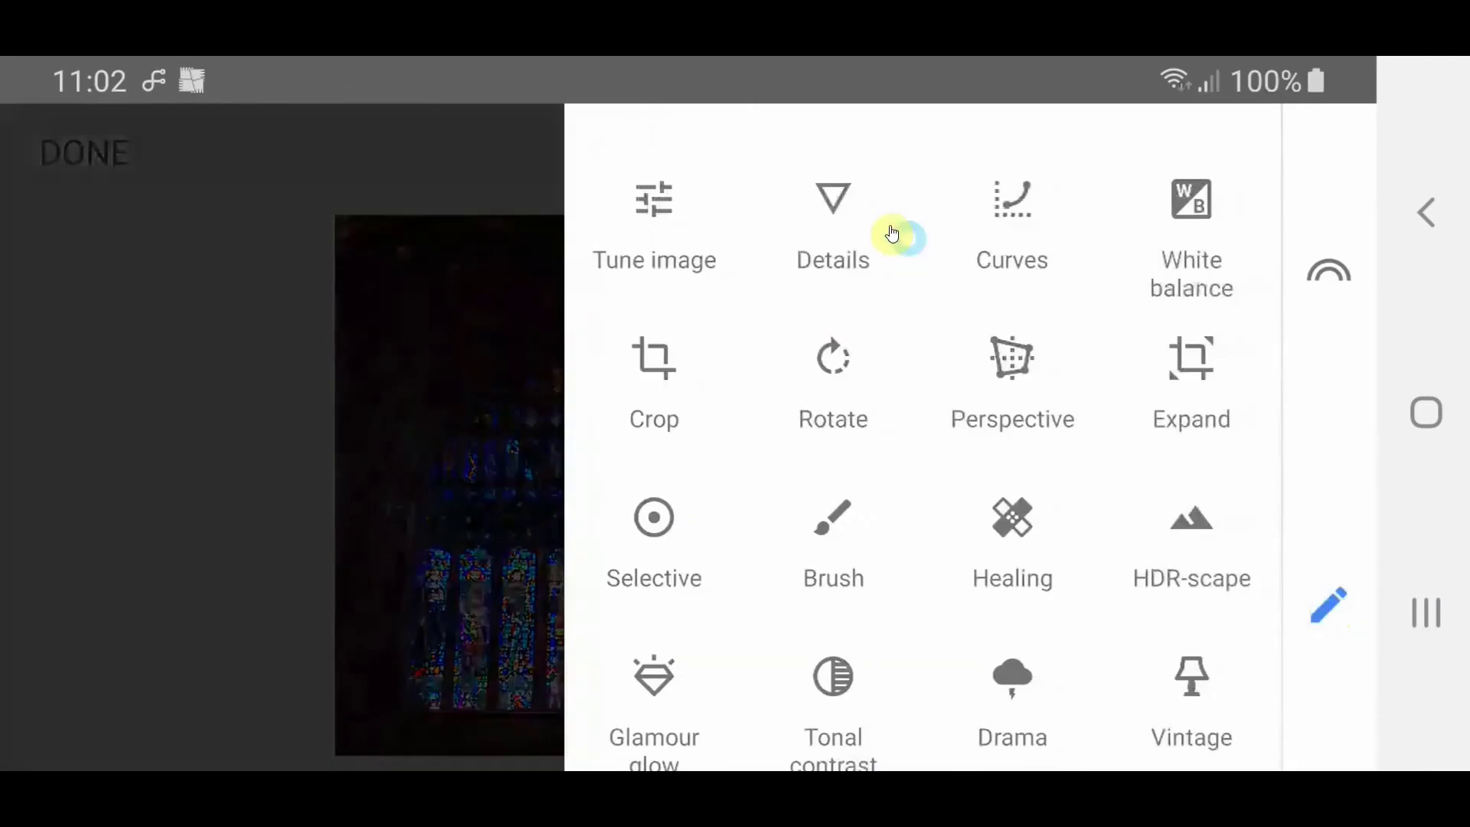
pyautogui.click(833, 198)
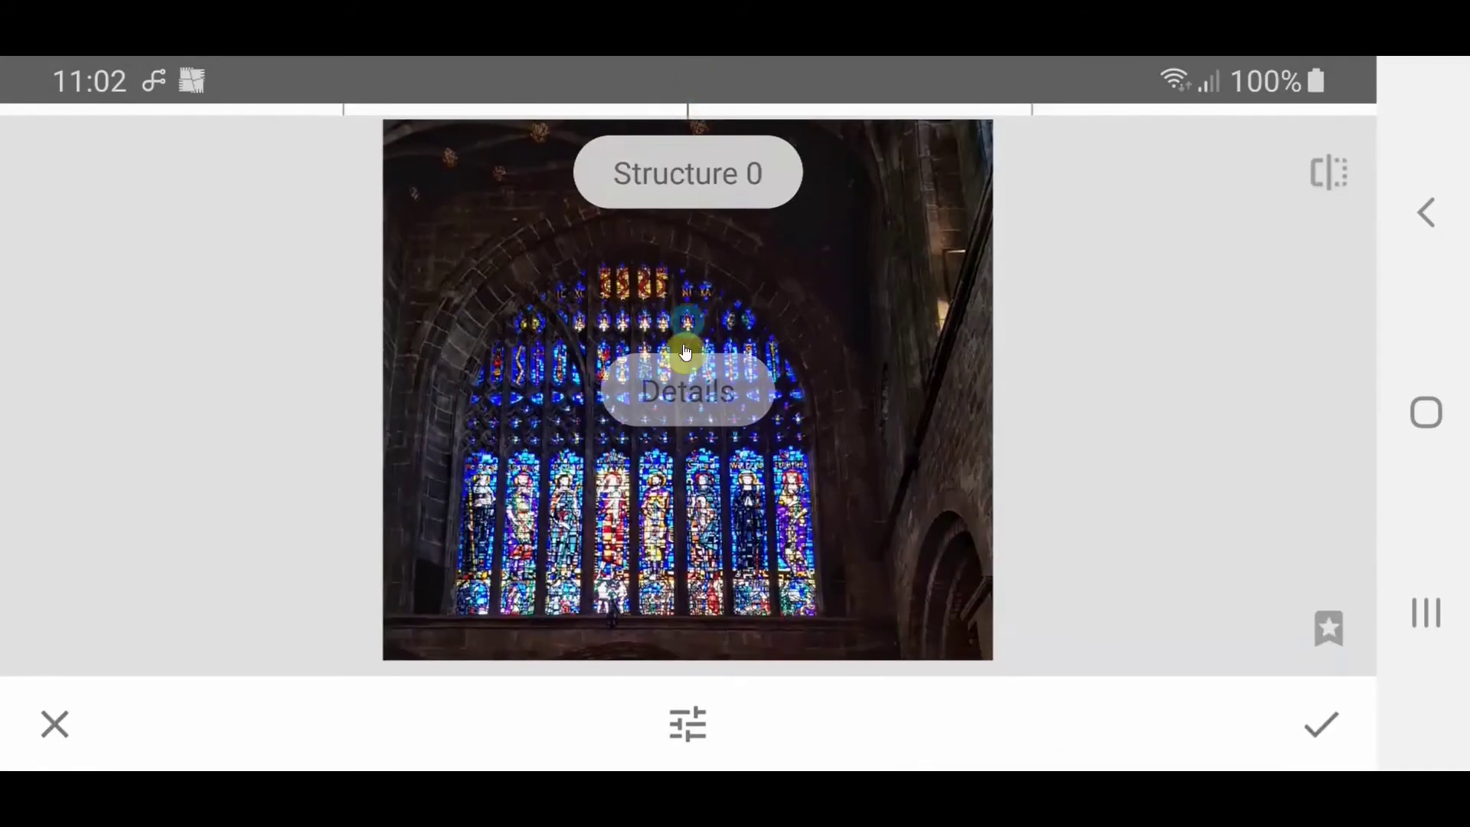
pyautogui.moveTo(595, 373); pyautogui.dragTo(698, 383)
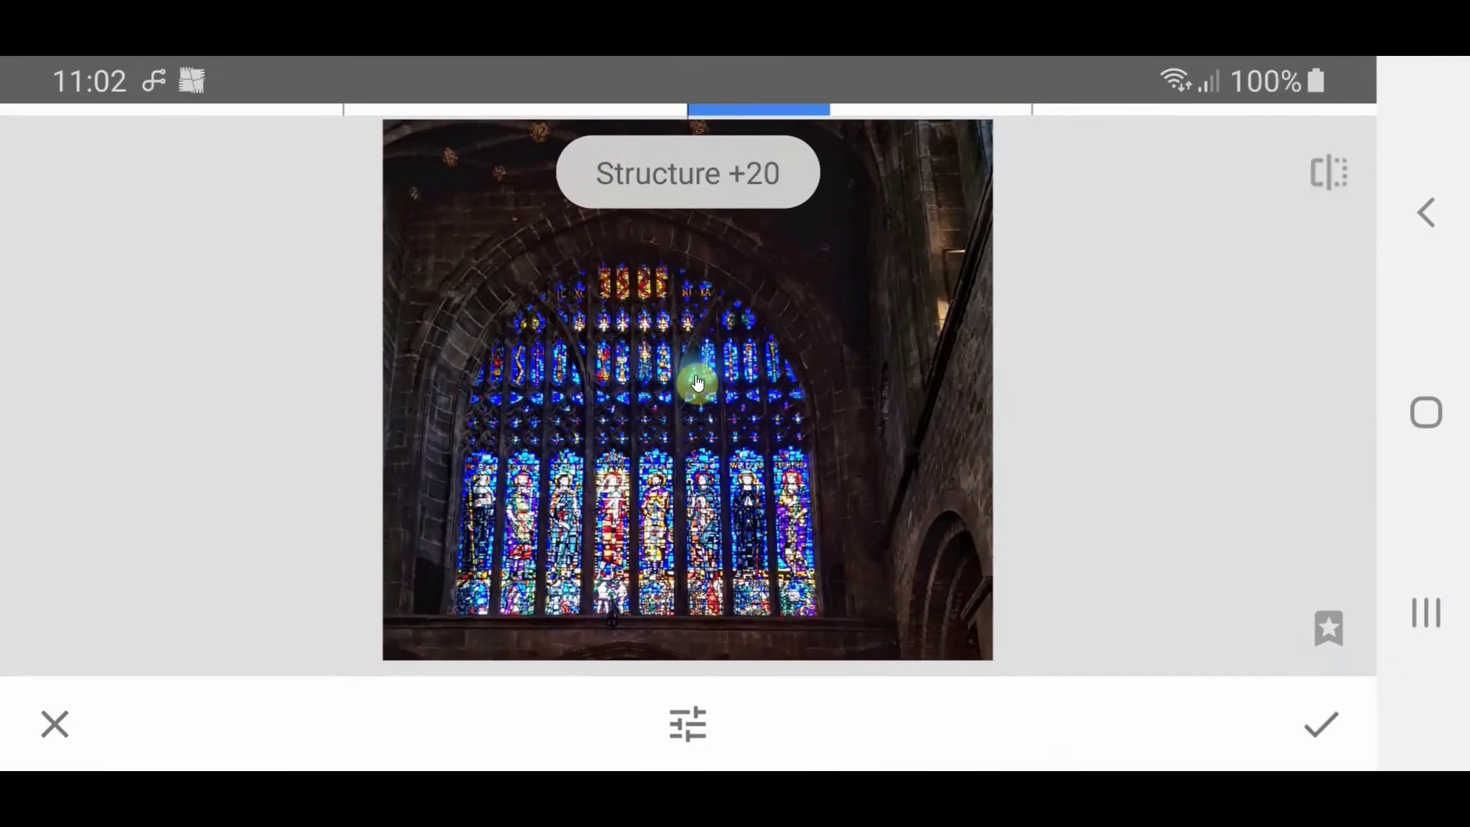
pyautogui.click(1324, 731)
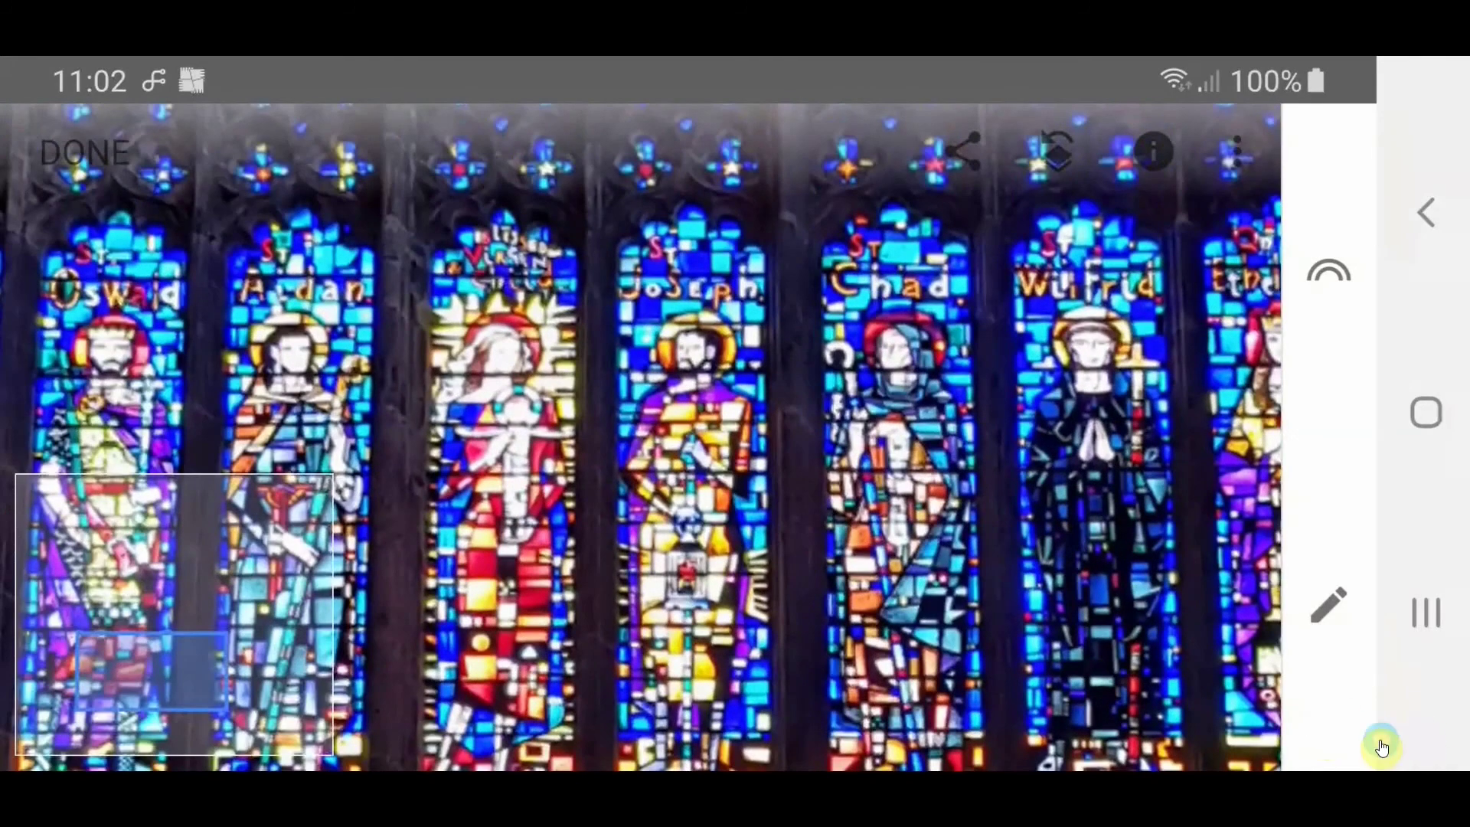
pyautogui.doubleClick(916, 551)
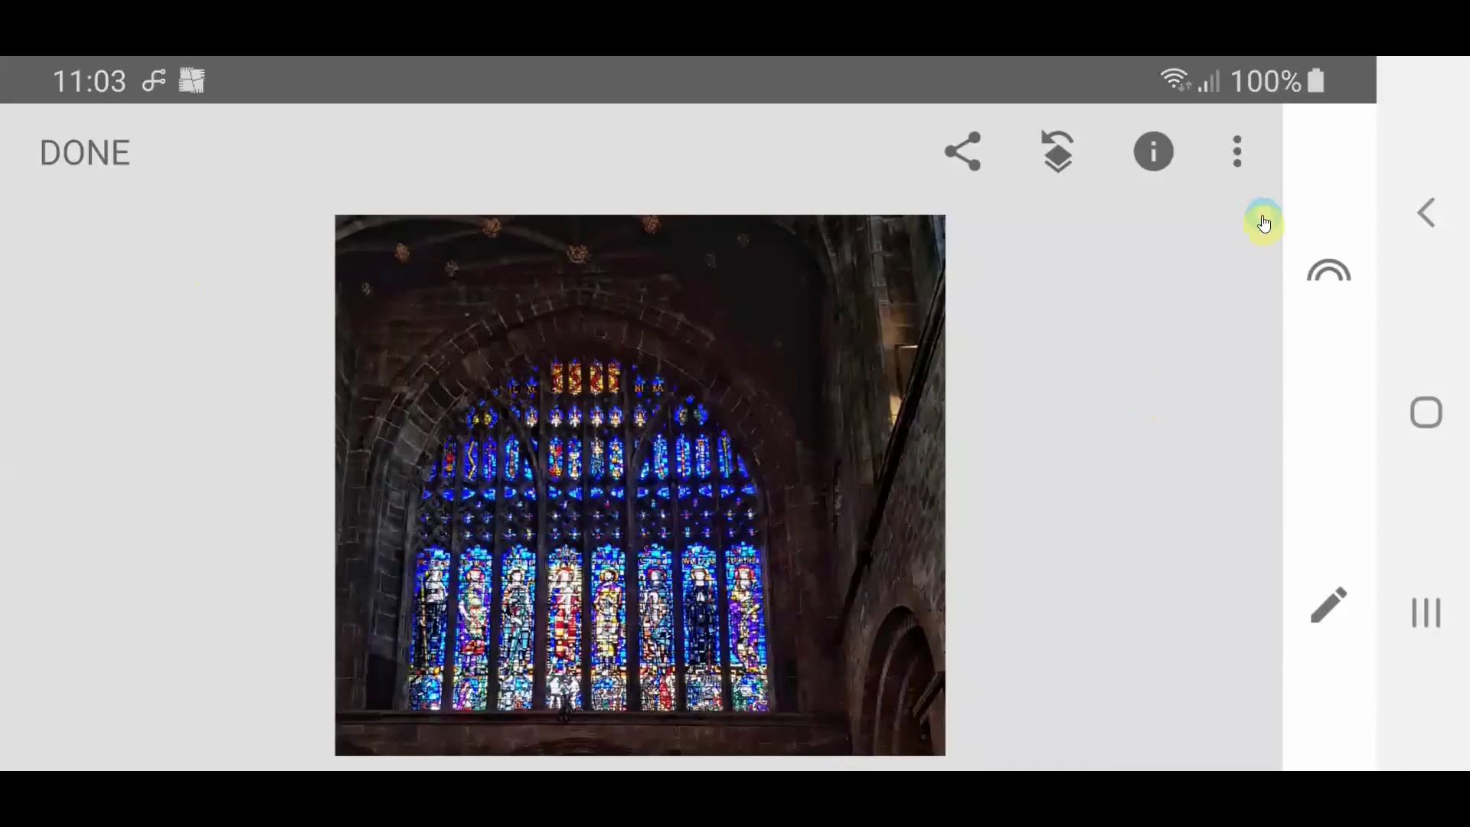
# Revert the stained-glass window photo, discarding all its edits.
pyautogui.click(1061, 161)
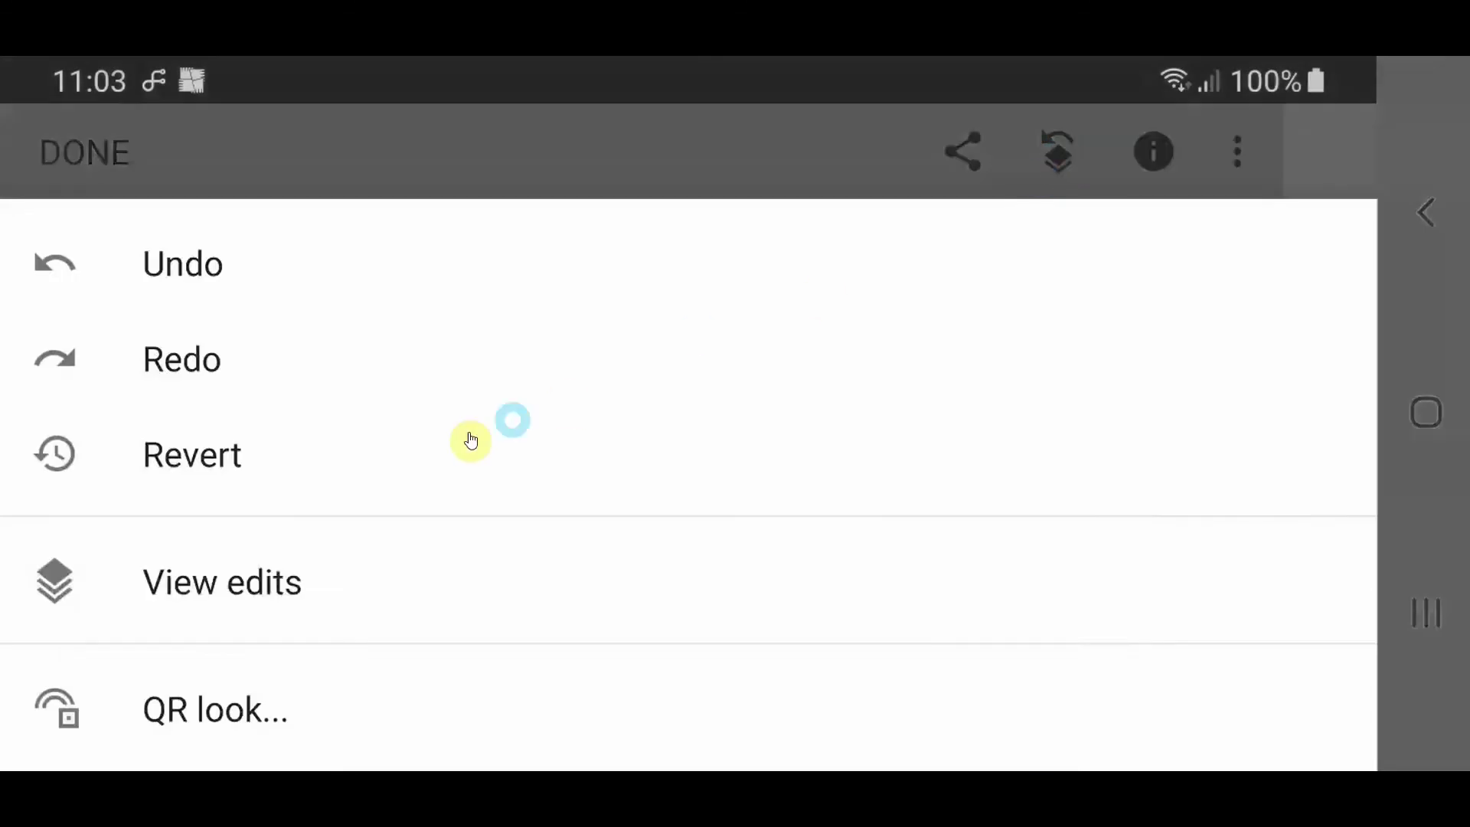
pyautogui.click(155, 460)
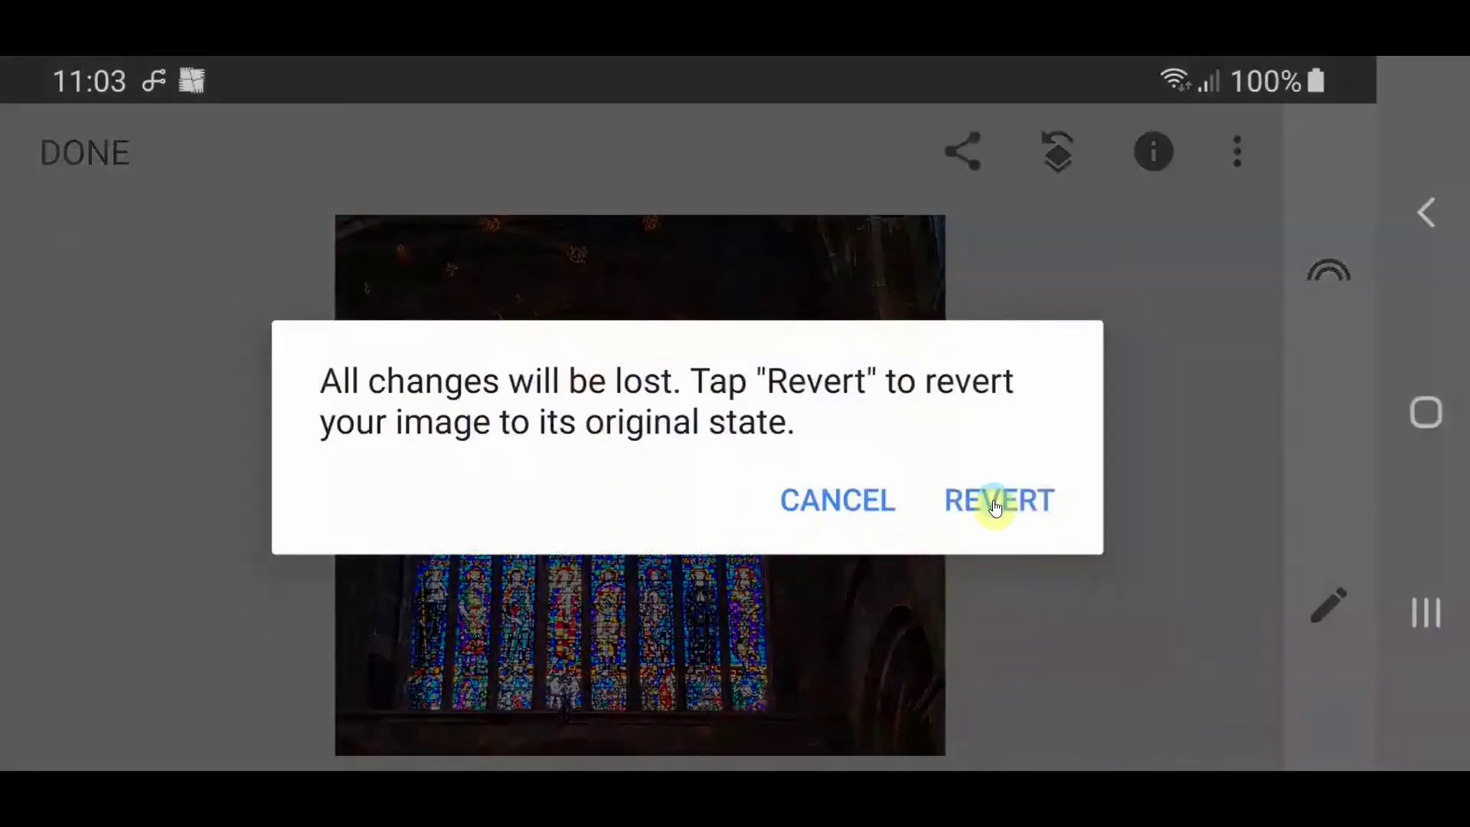
pyautogui.click(994, 502)
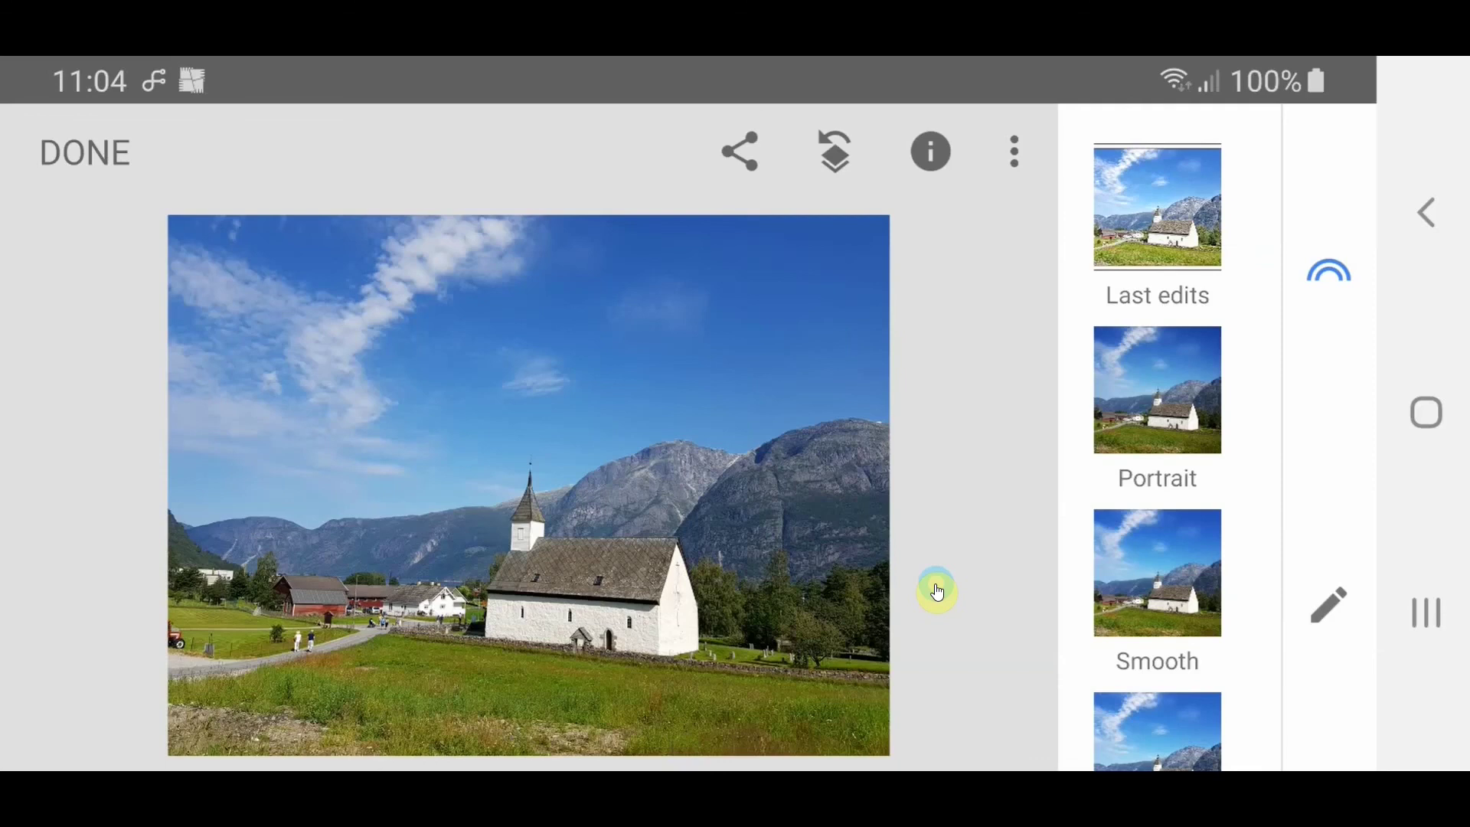
# Auto-straighten the church landscape by +3.40° with Rotate and apply it.
pyautogui.click(1413, 627)
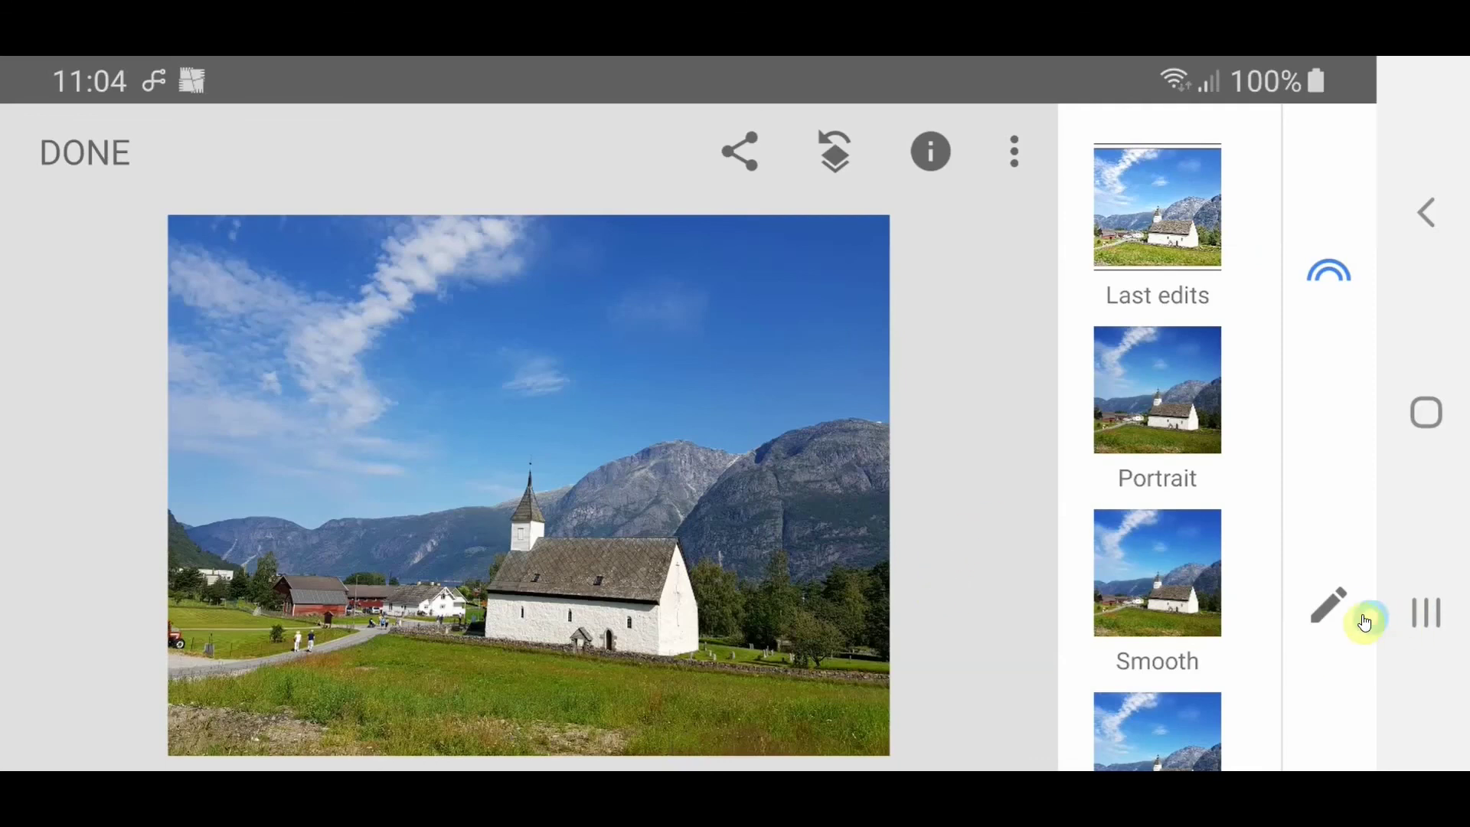
pyautogui.click(1328, 608)
pyautogui.click(821, 375)
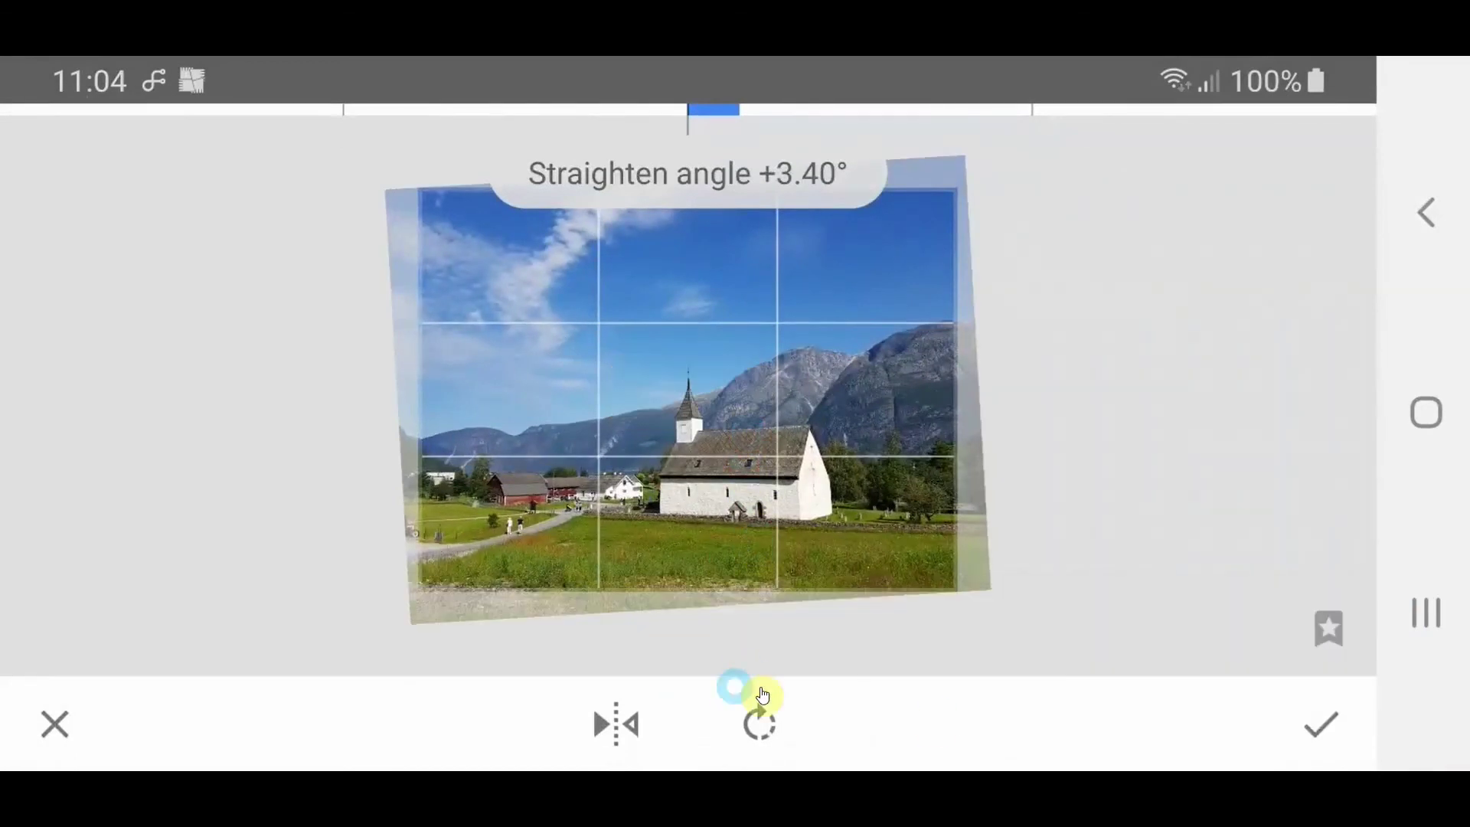
pyautogui.click(1323, 730)
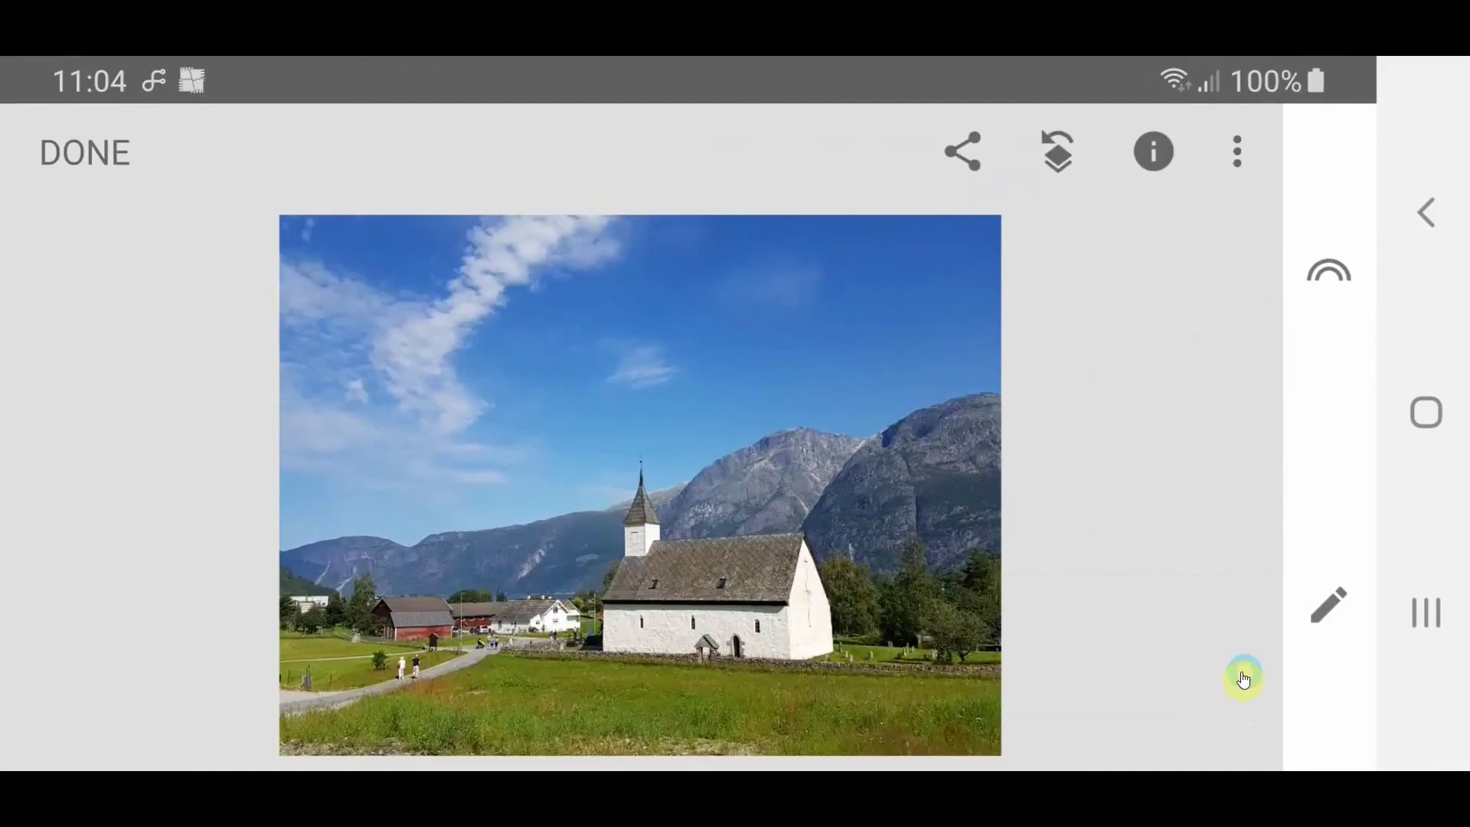
# Free-crop the church photo, raising the bottom edge to remove the foreground grass strip.
pyautogui.click(1328, 615)
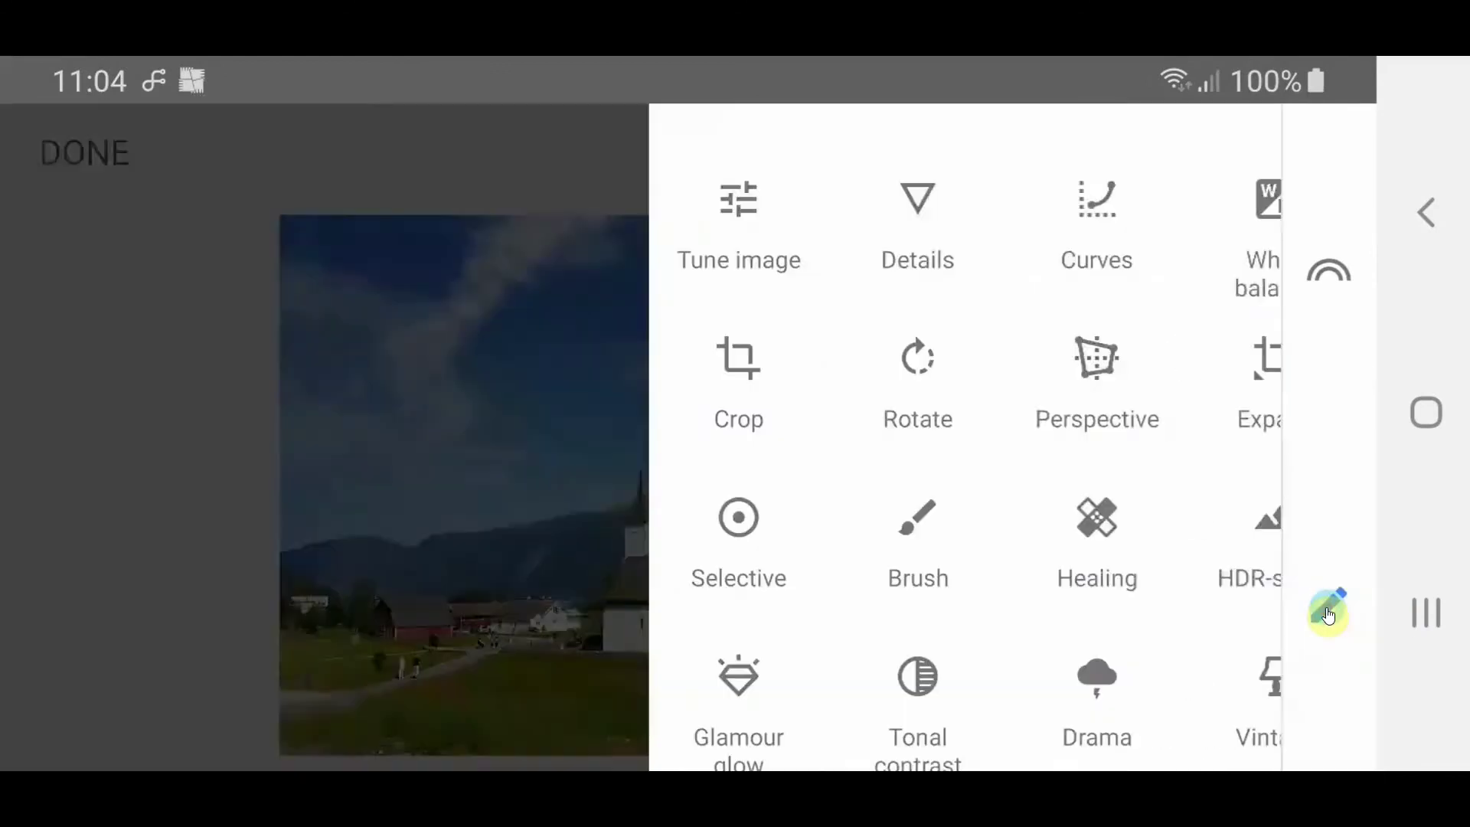
pyautogui.click(652, 374)
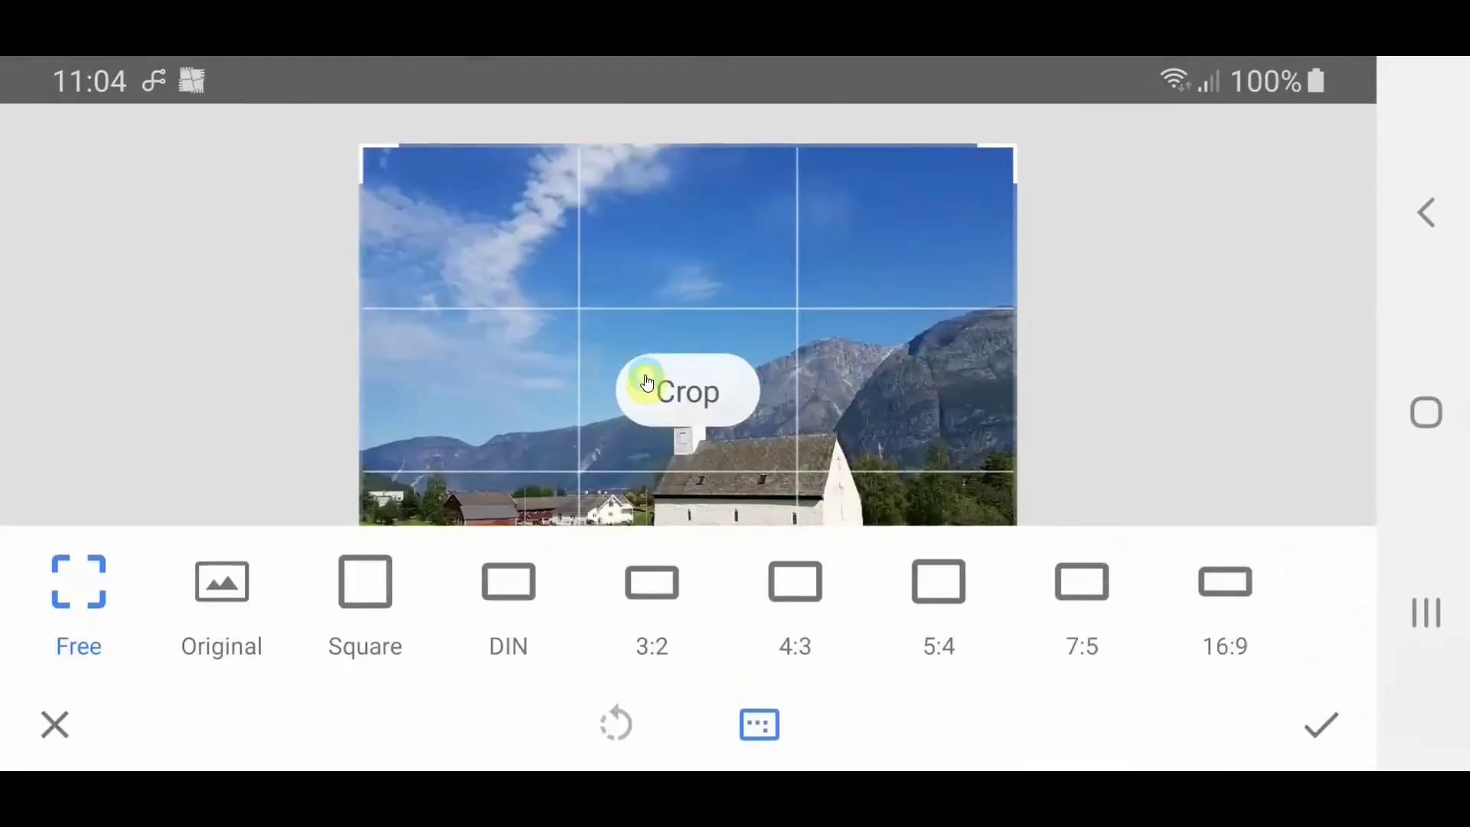
pyautogui.click(107, 568)
pyautogui.click(663, 475)
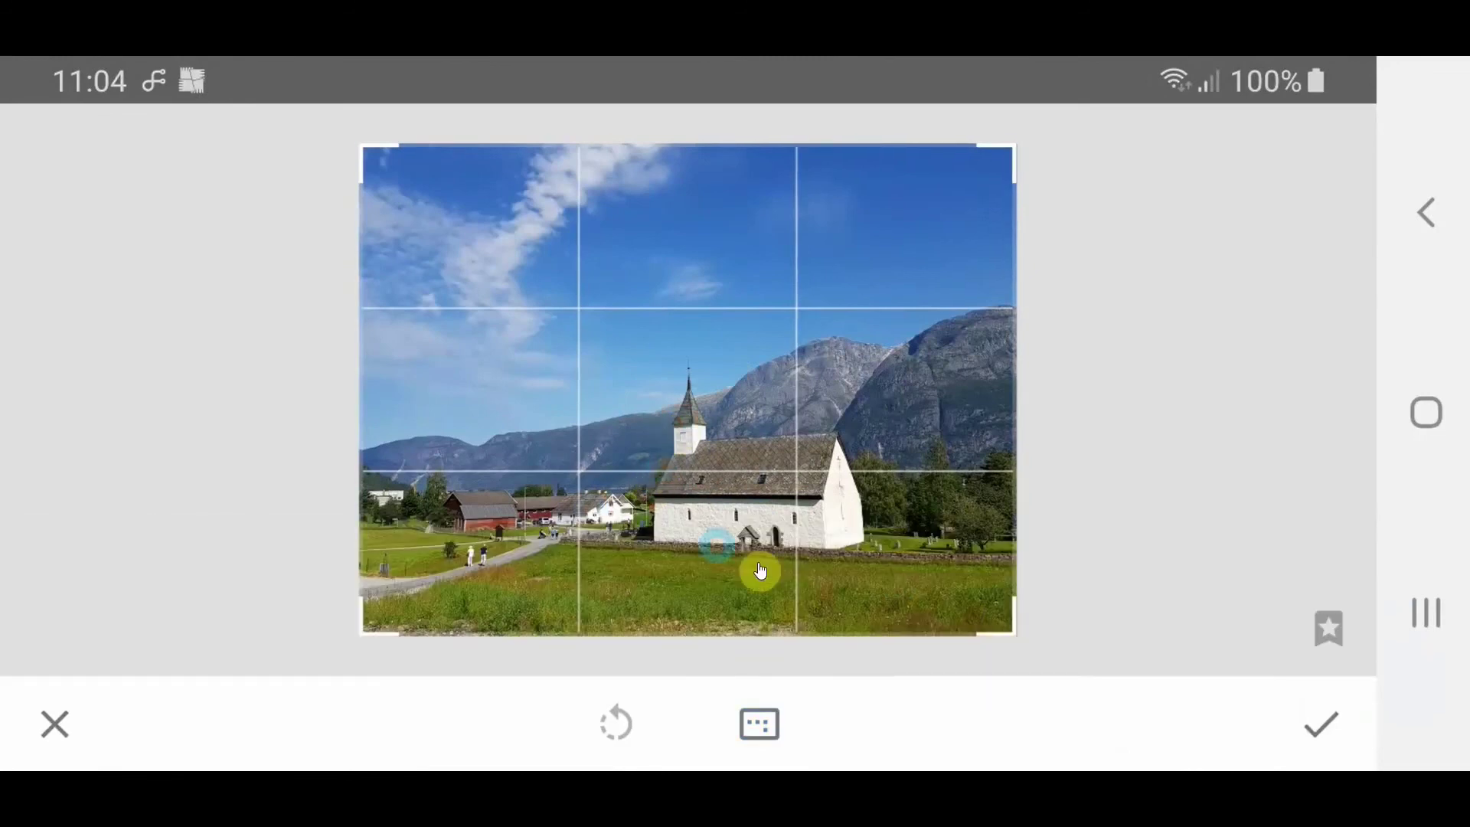
pyautogui.moveTo(1010, 634); pyautogui.dragTo(1014, 584)
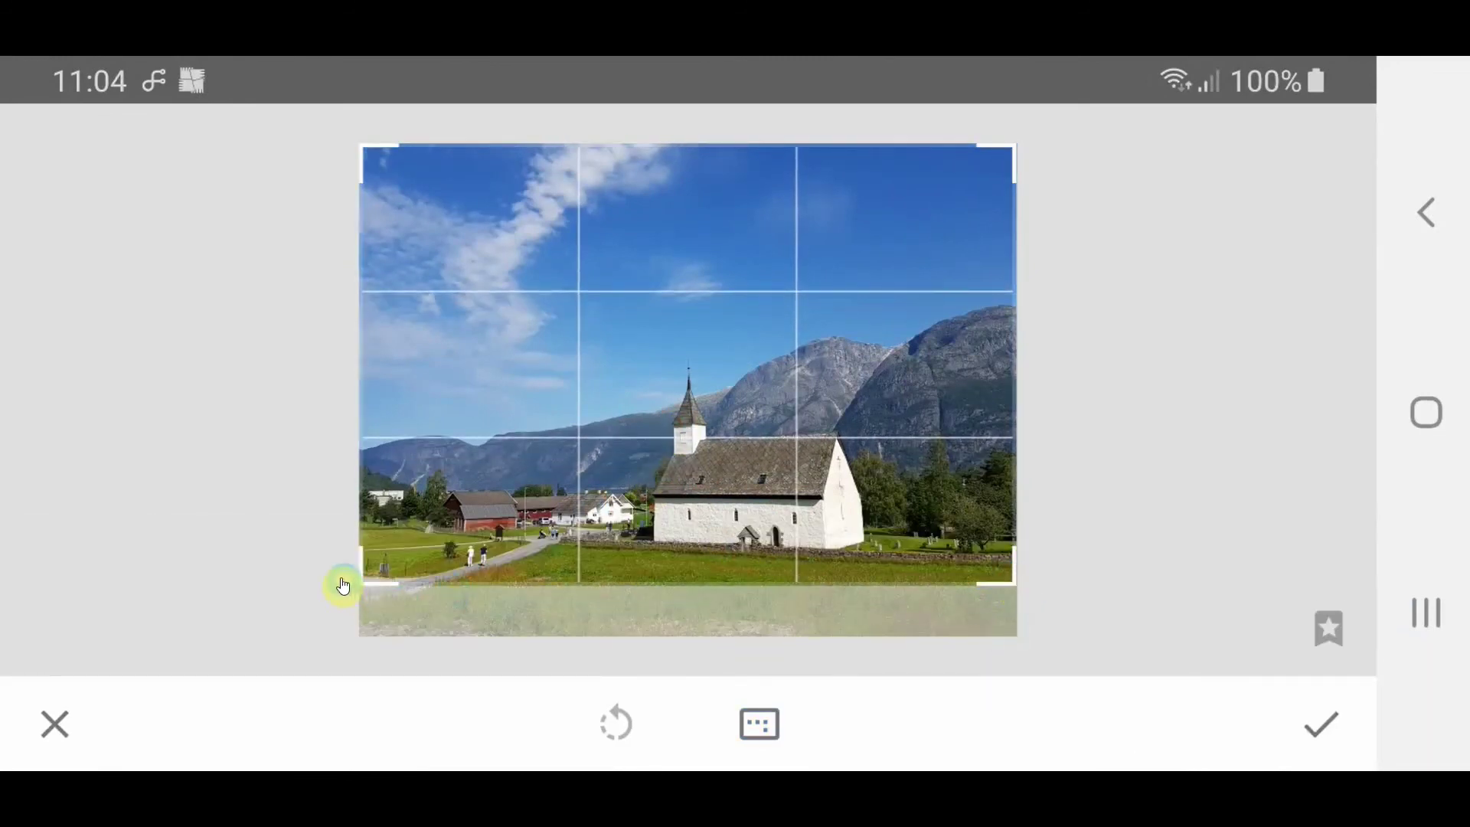
pyautogui.moveTo(364, 580)
pyautogui.mouseDown()
pyautogui.moveTo(503, 576)
pyautogui.moveTo(355, 591)
pyautogui.mouseUp()
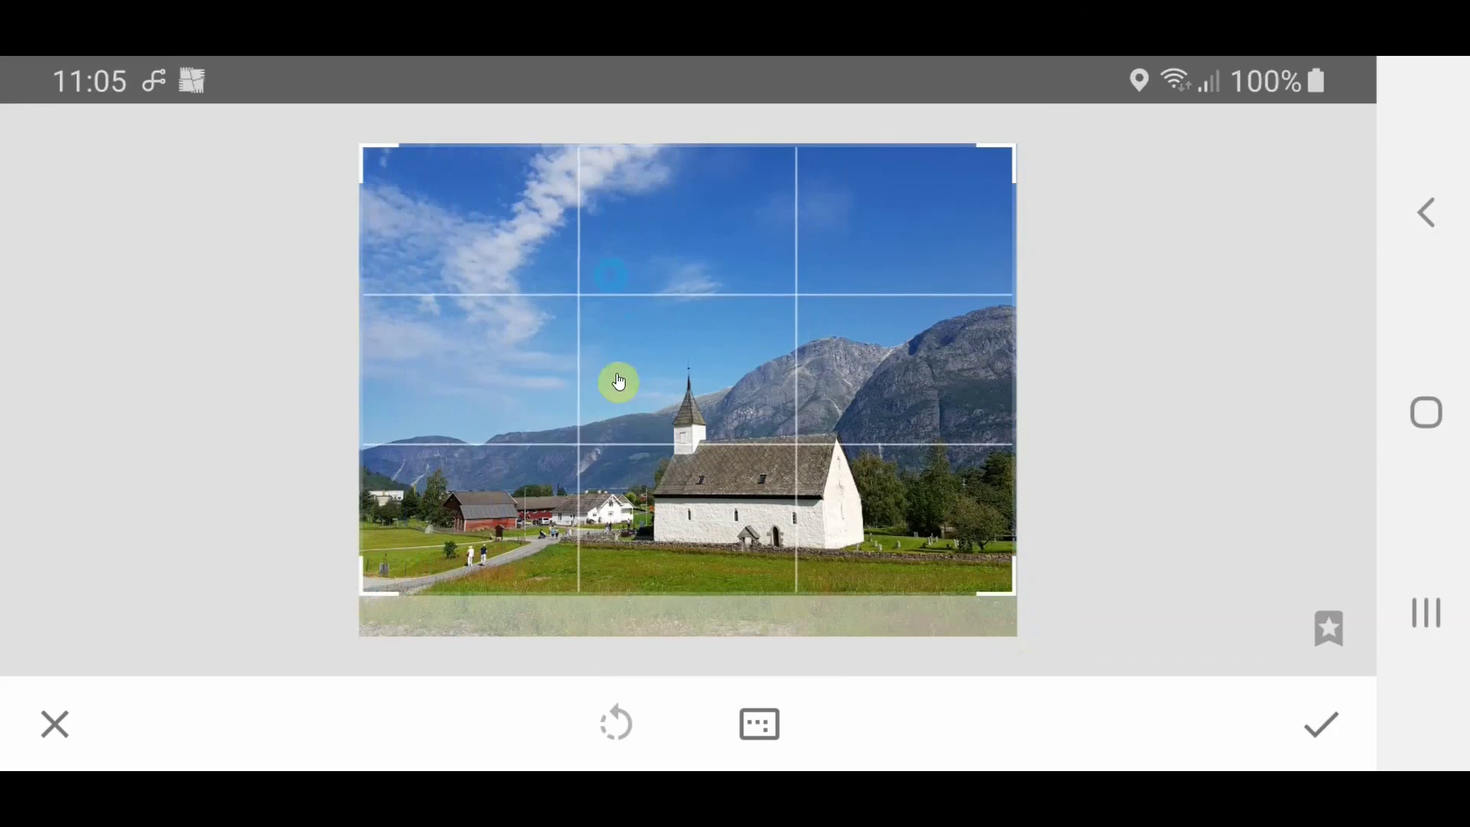
pyautogui.click(1331, 731)
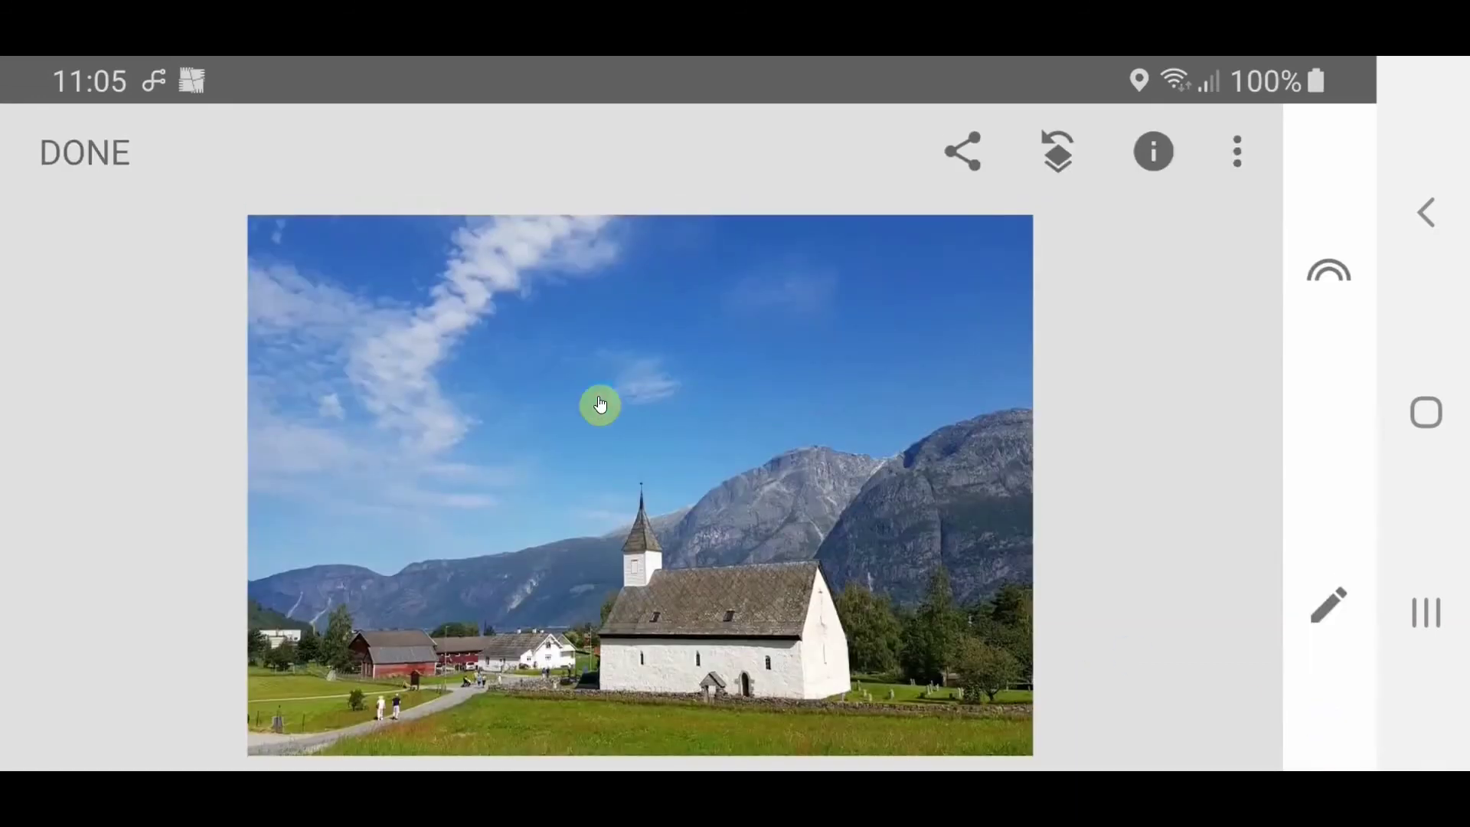
# In Tune image, raise Saturation to +19 and lower Brightness to -41, then apply.
pyautogui.click(1330, 624)
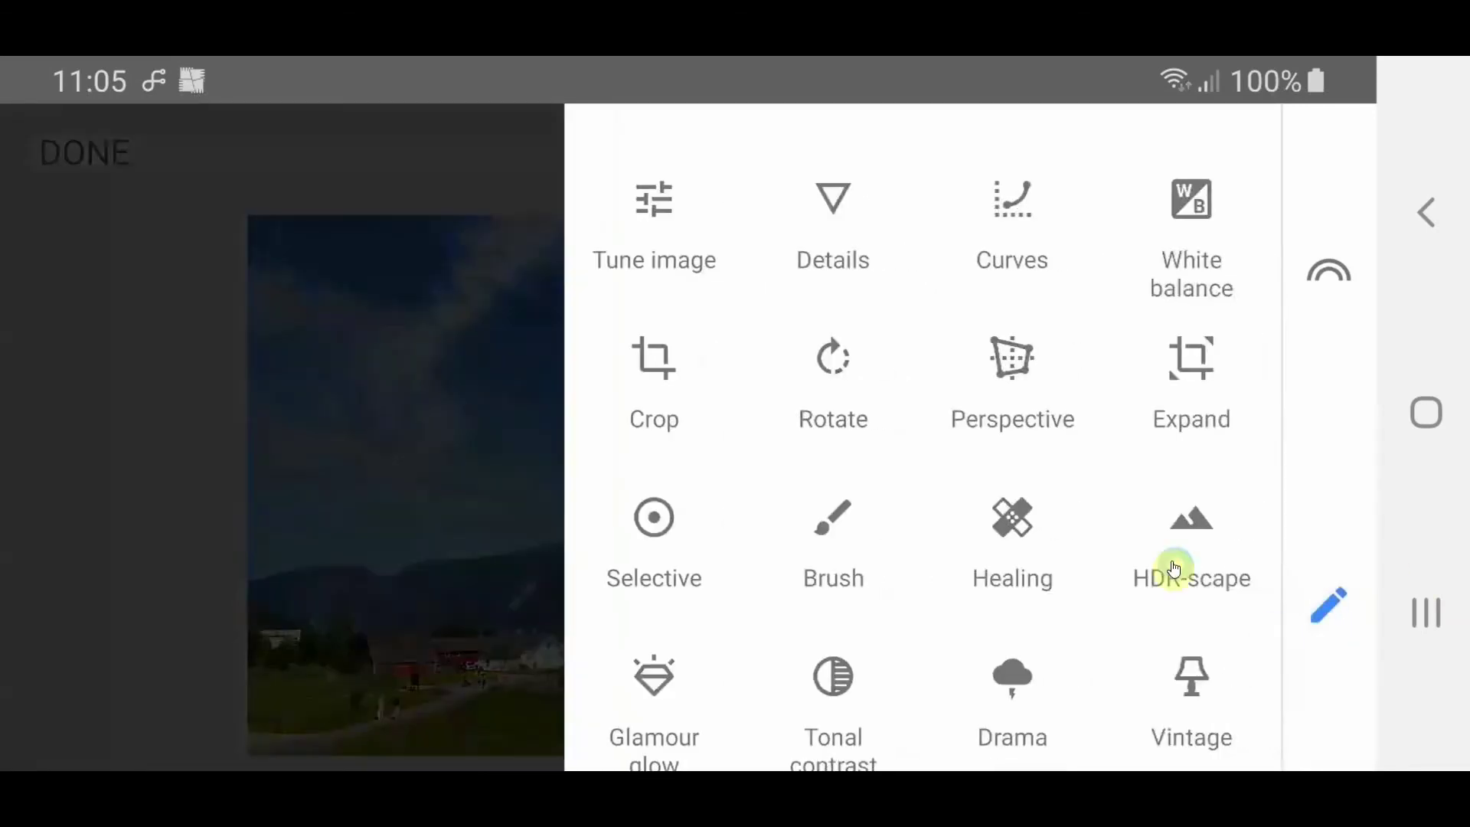
pyautogui.scroll(-5, 1143, 548)
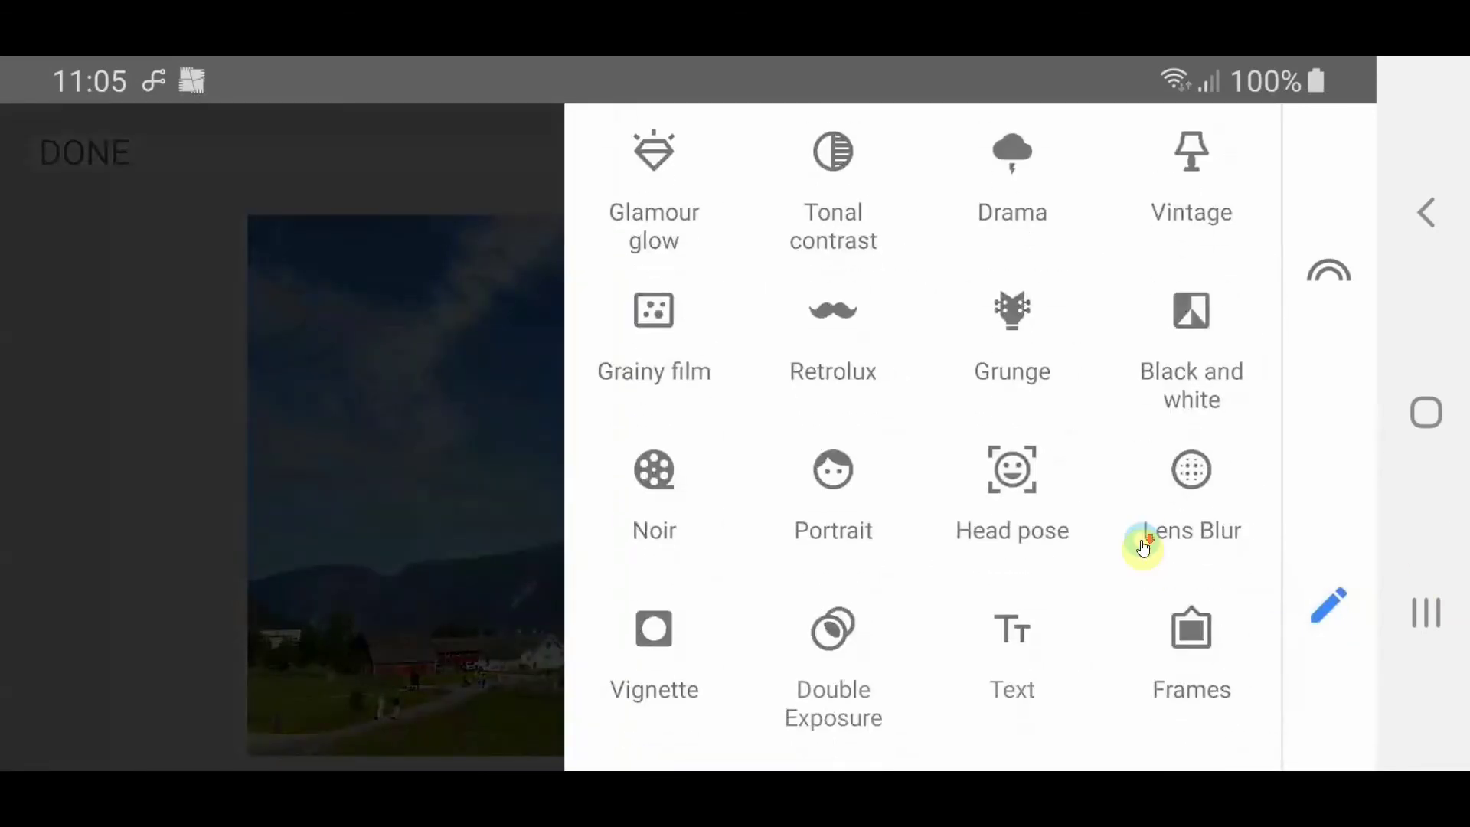
pyautogui.click(1176, 331)
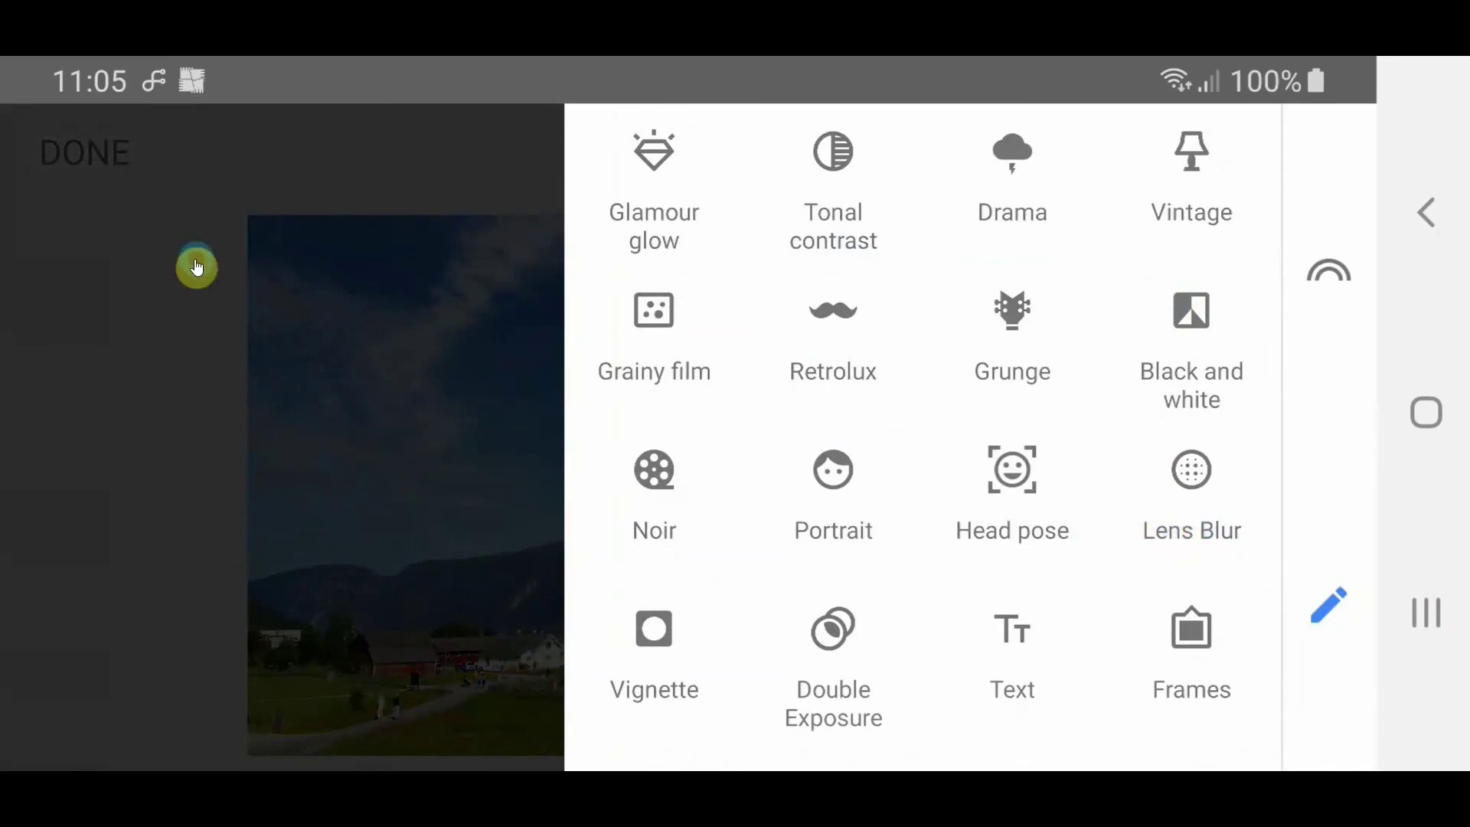
pyautogui.scroll(5, 722, 354)
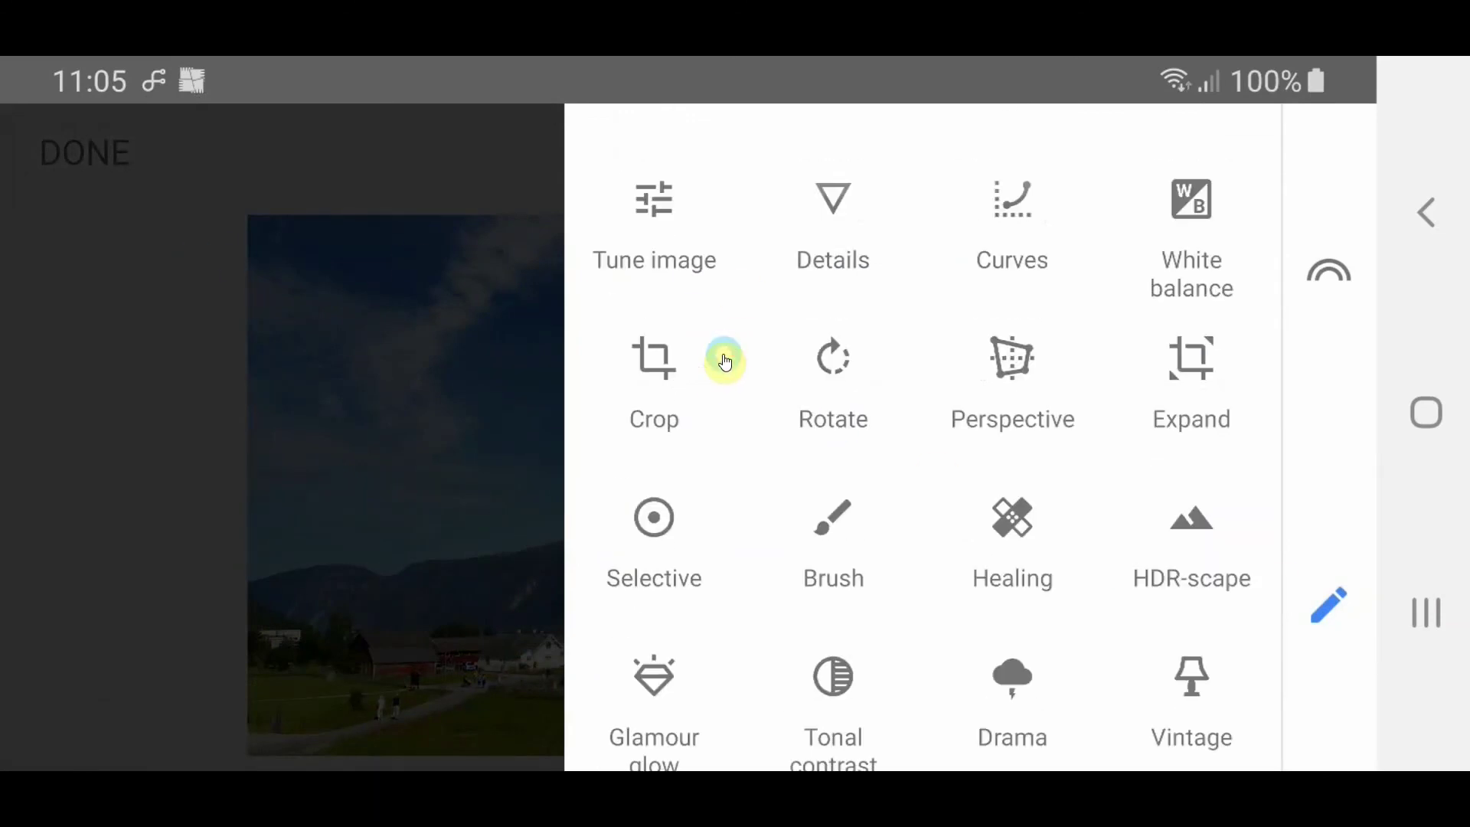
pyautogui.click(660, 198)
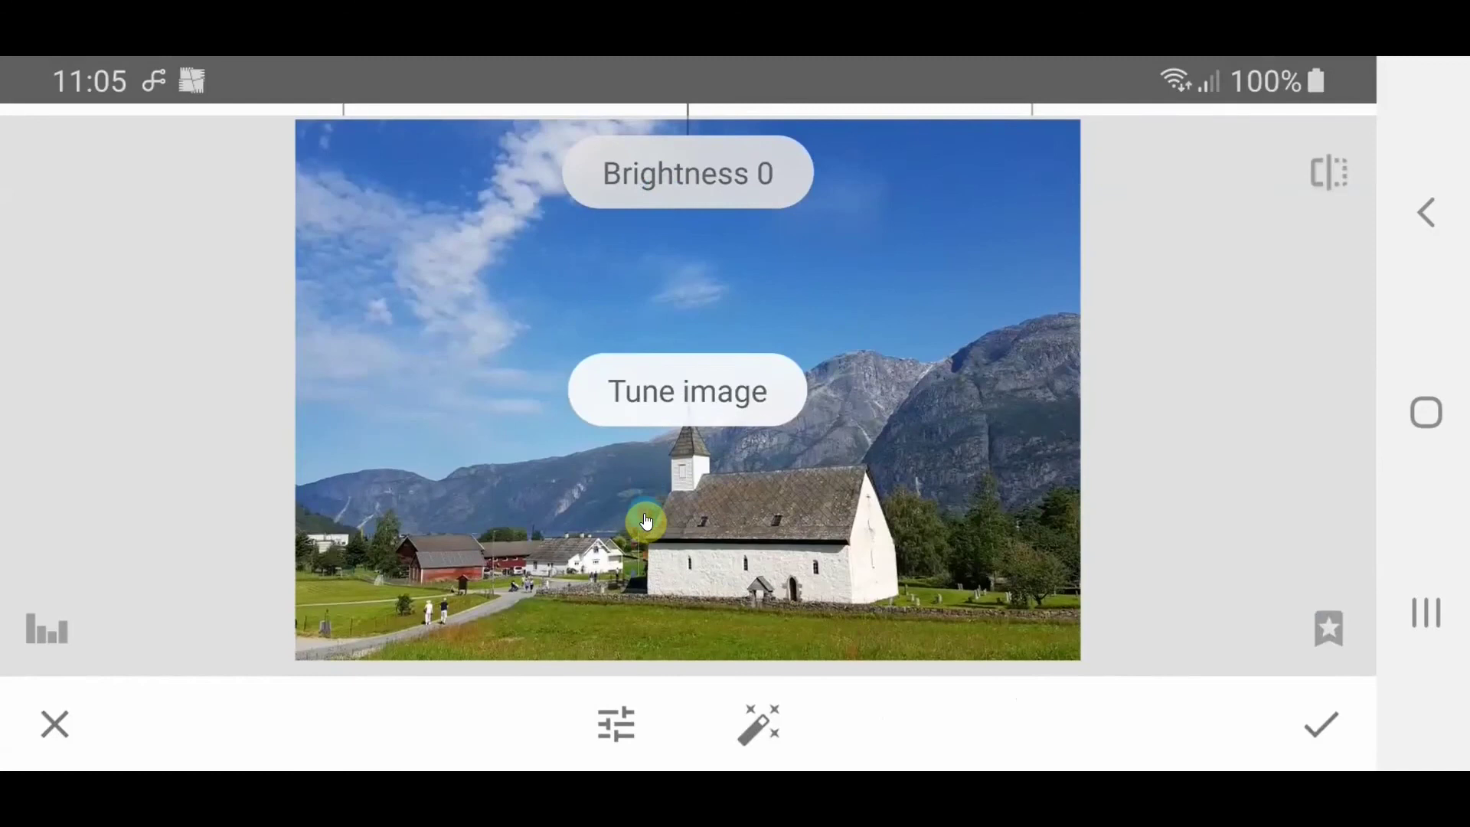
pyautogui.moveTo(645, 498); pyautogui.dragTo(692, 221)
pyautogui.moveTo(695, 253); pyautogui.dragTo(689, 326)
pyautogui.moveTo(569, 543); pyautogui.dragTo(753, 638)
pyautogui.moveTo(823, 576); pyautogui.dragTo(609, 589)
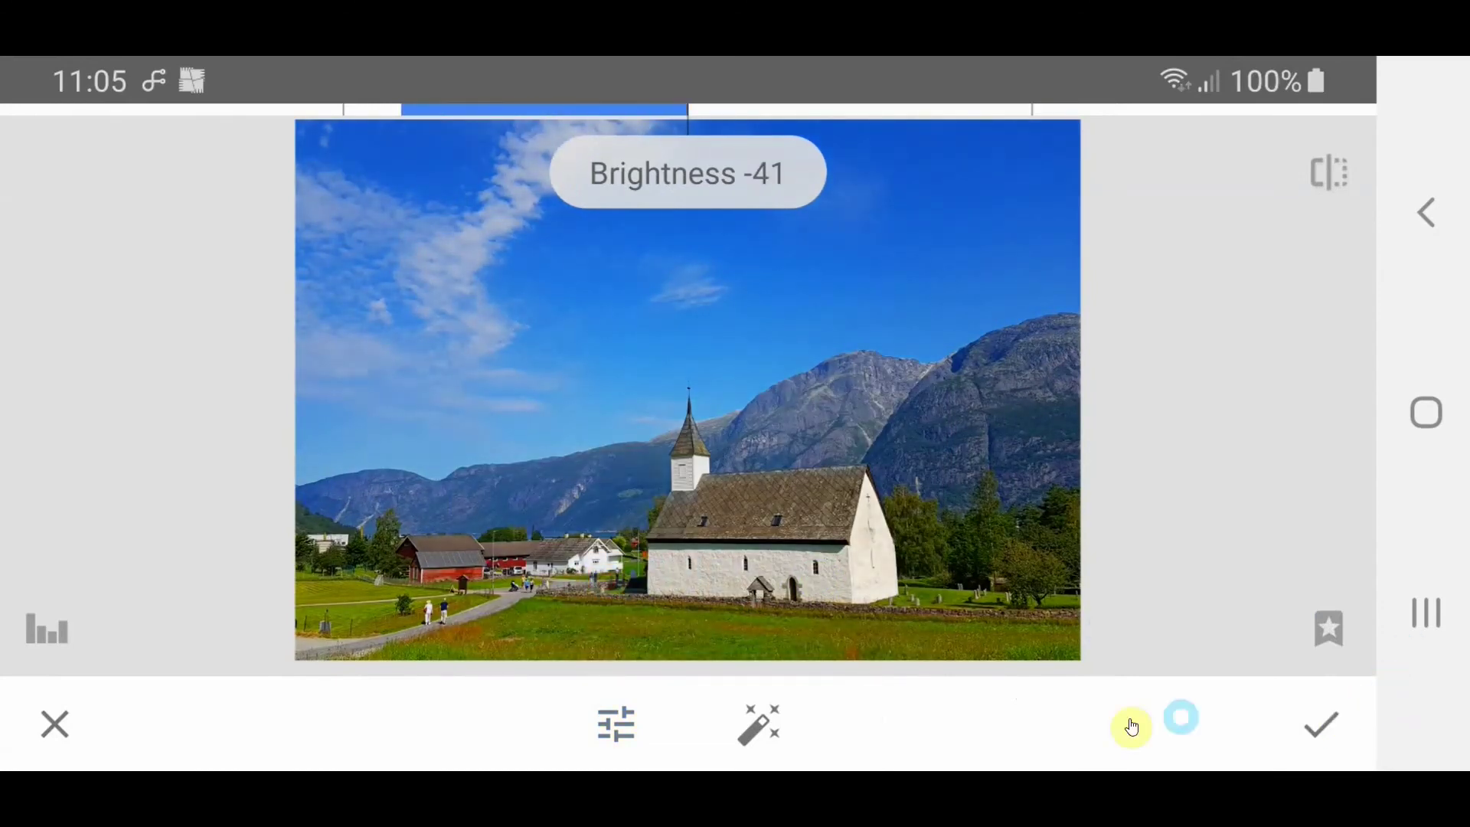
pyautogui.click(1320, 740)
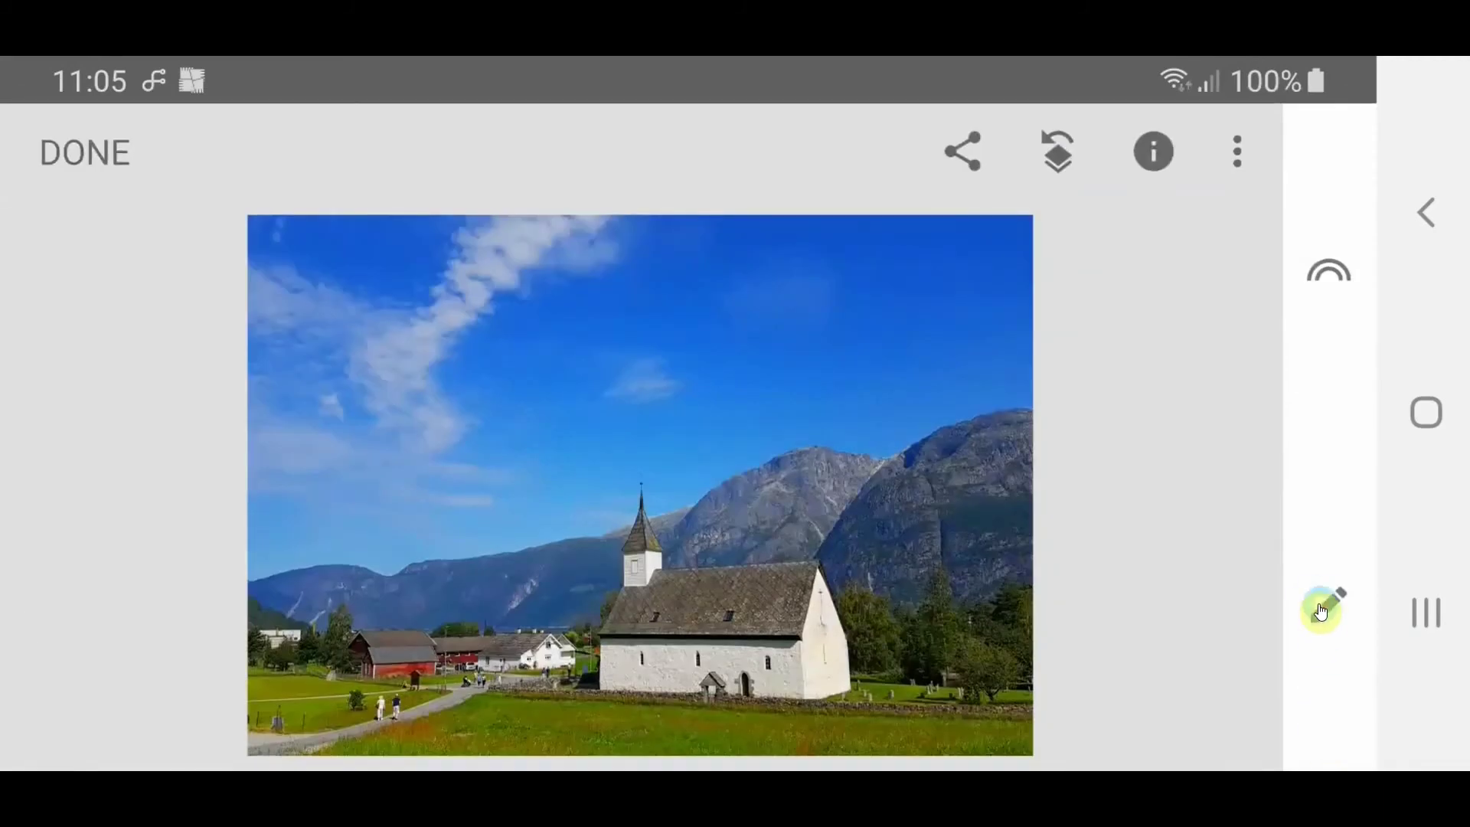
# Start a Black and white conversion of the church photo using the Neutral look.
pyautogui.click(1321, 611)
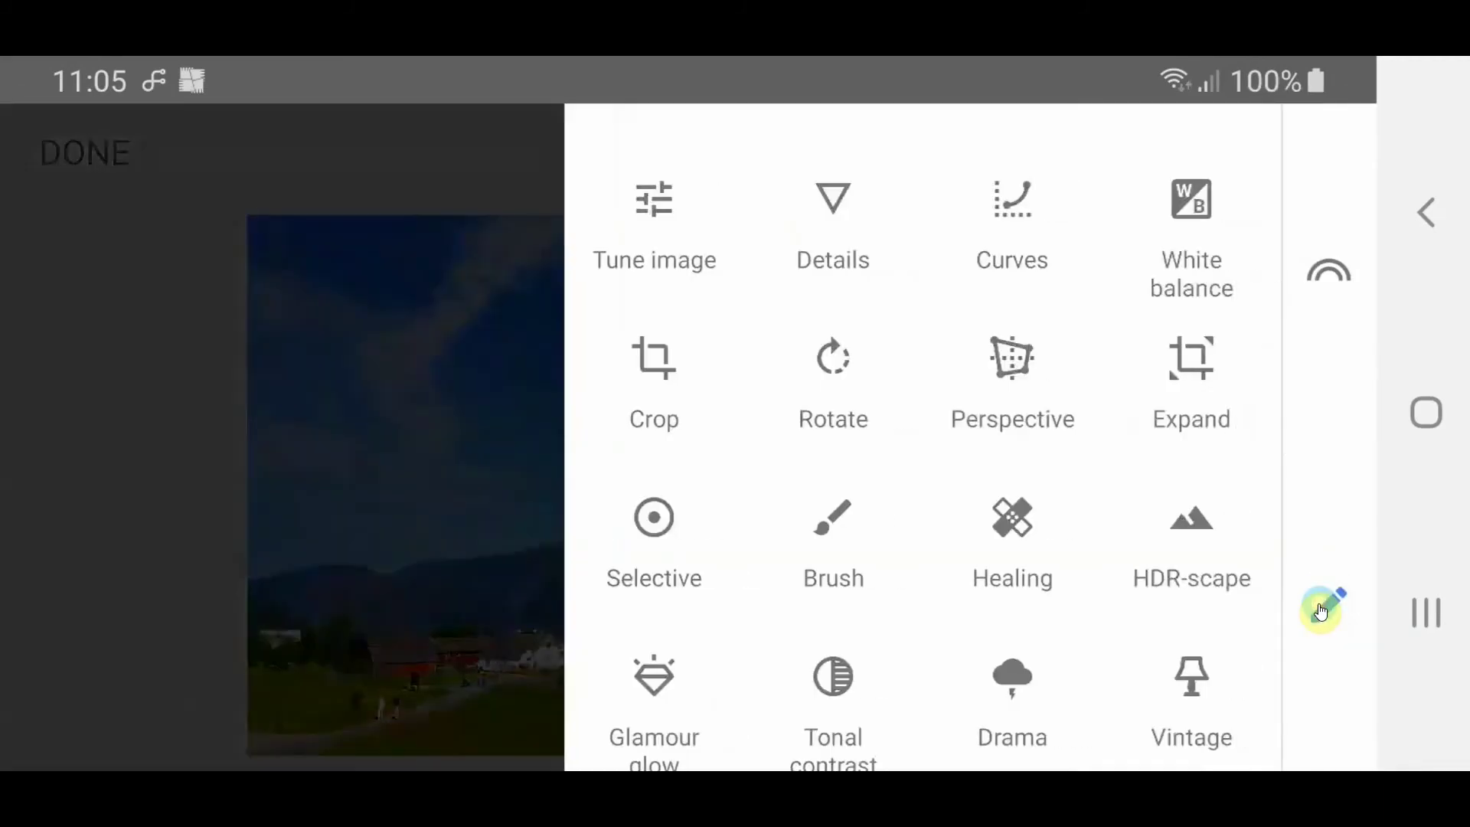
pyautogui.scroll(-2, 1172, 574)
pyautogui.scroll(-3, 1170, 574)
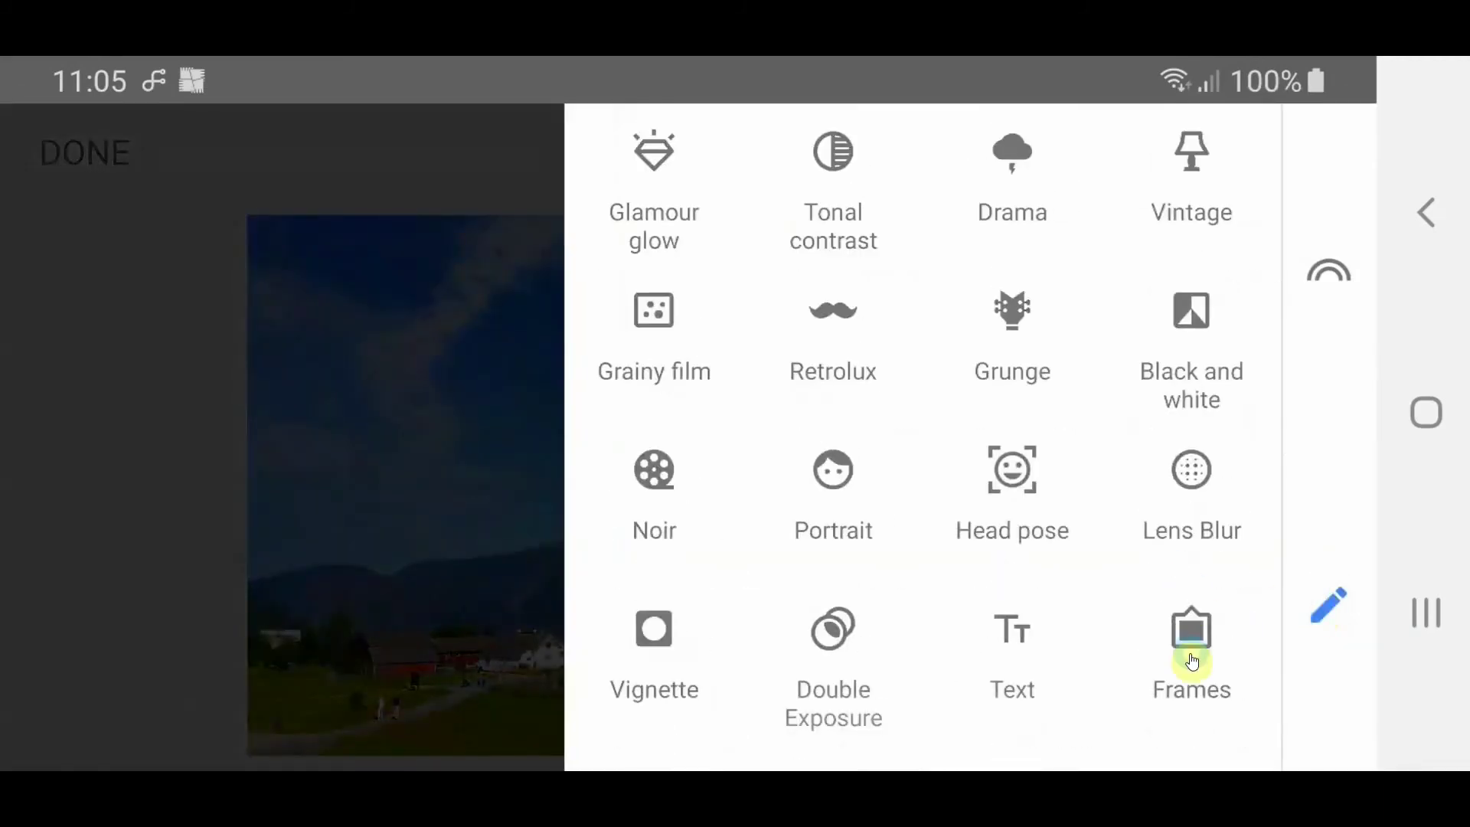
pyautogui.scroll(3, 1190, 620)
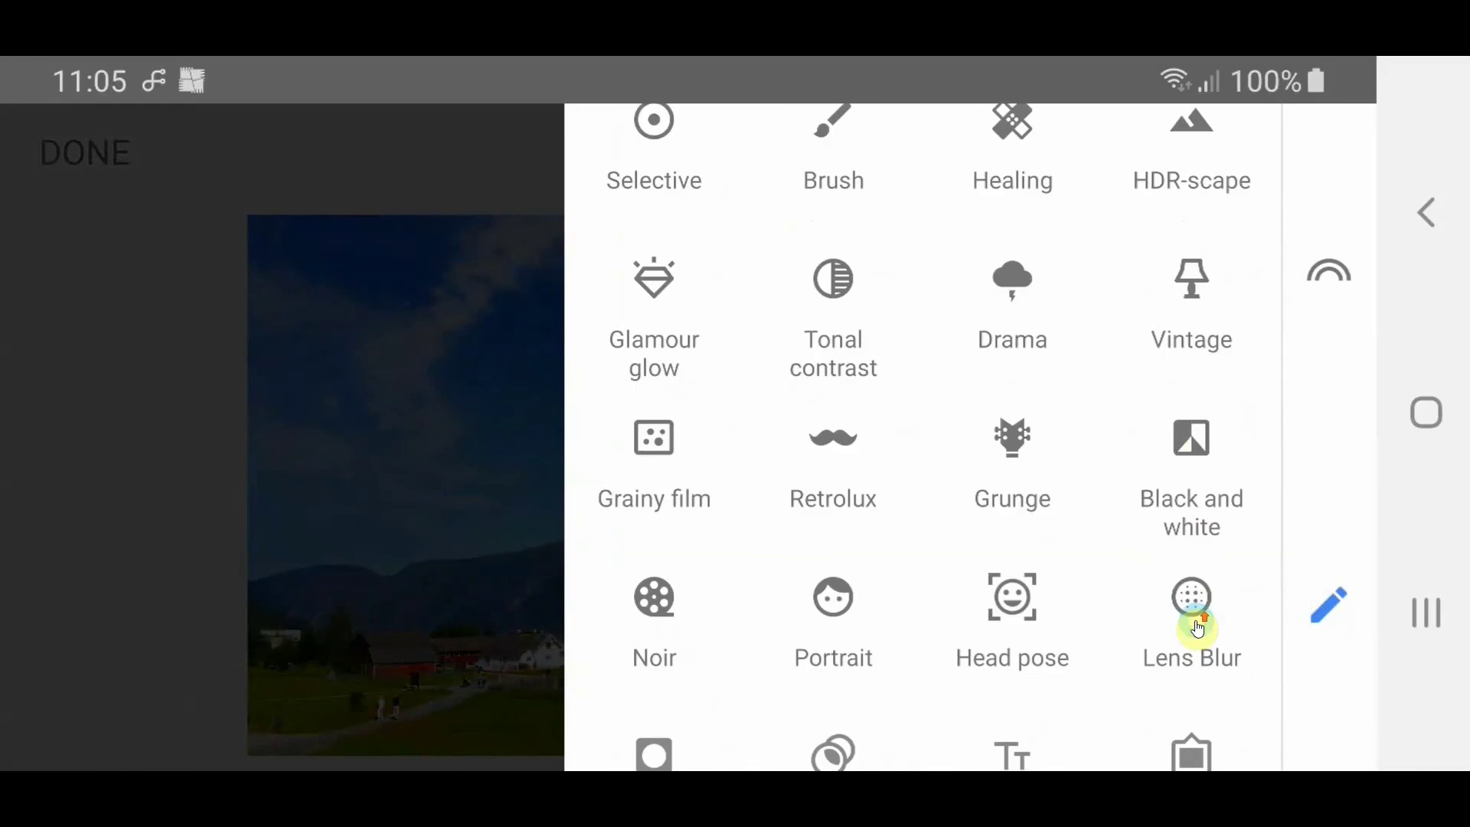
pyautogui.click(1190, 435)
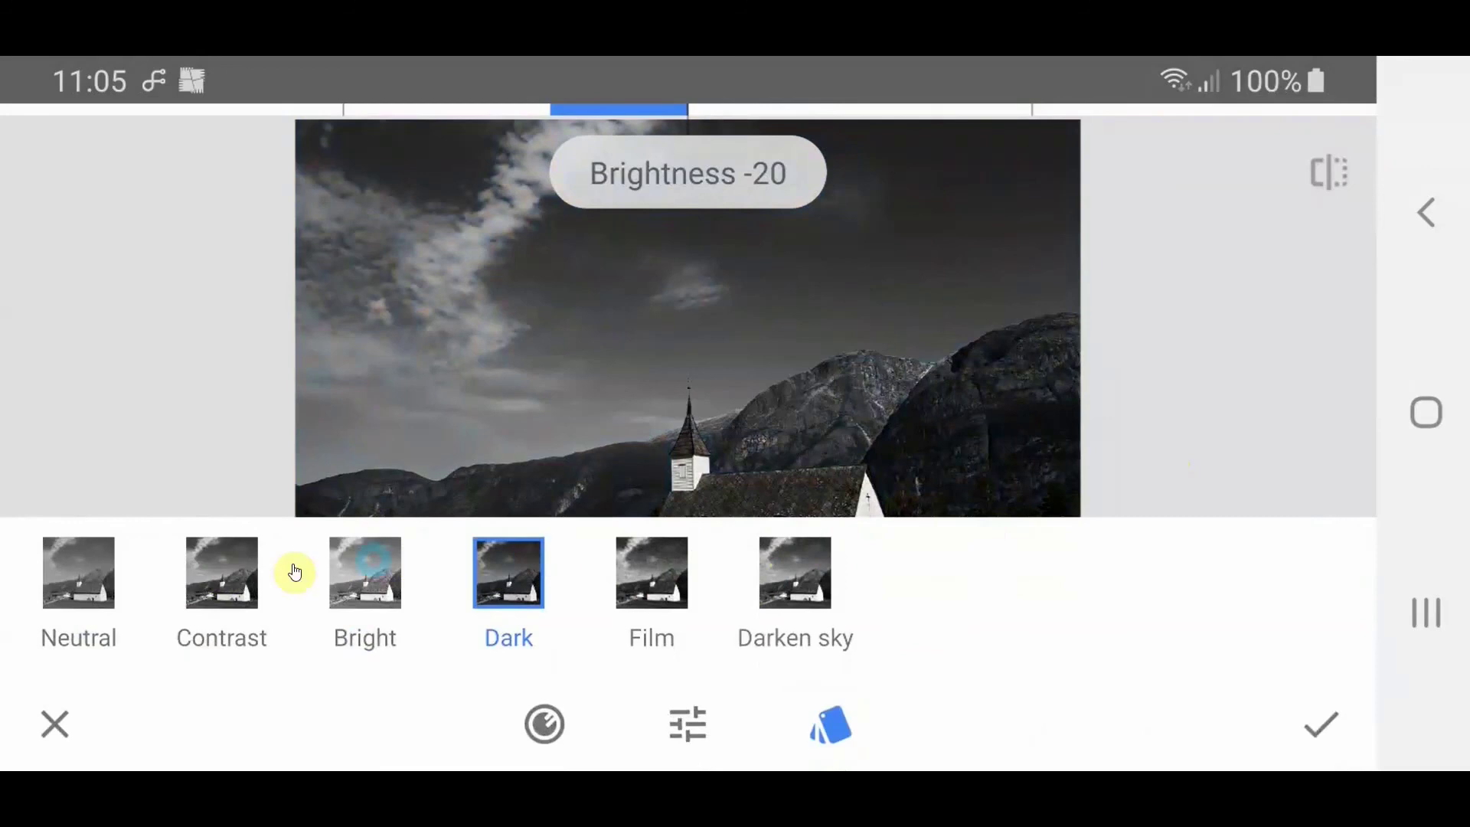
pyautogui.click(81, 578)
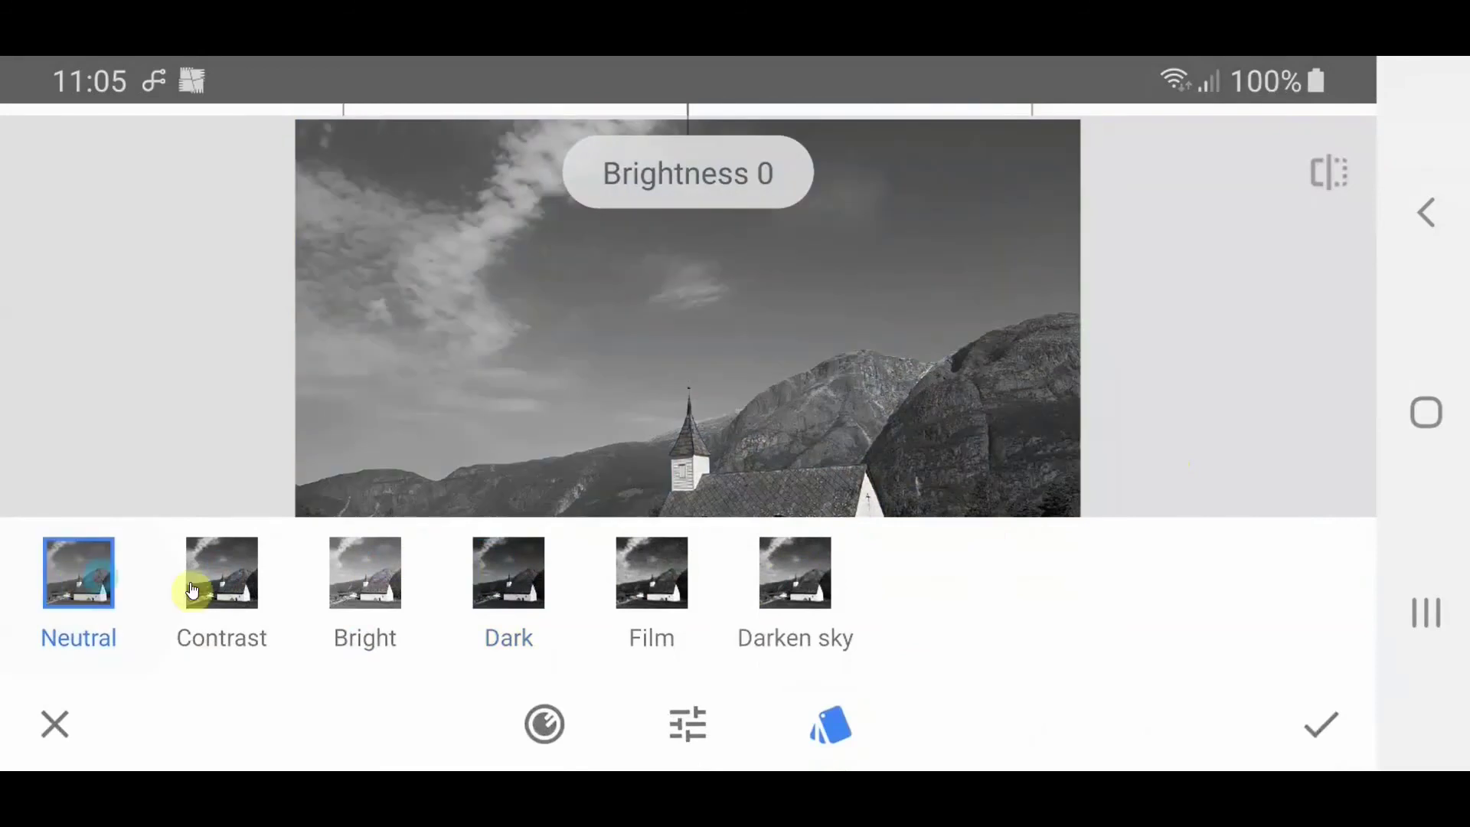
pyautogui.click(154, 451)
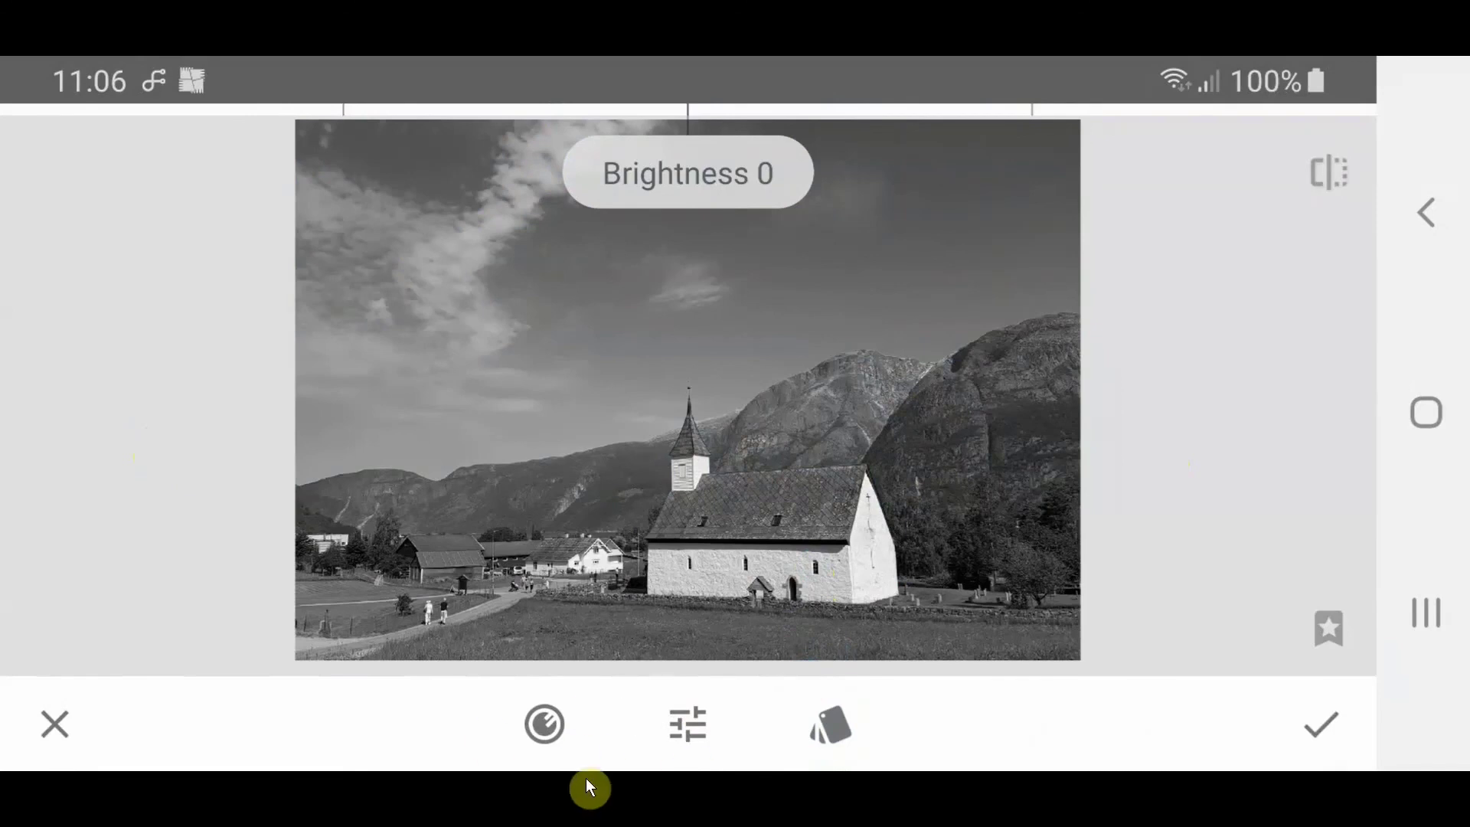
# Compare the red, orange, yellow, green and blue filters, then apply yellow to darken the sky.
pyautogui.click(545, 724)
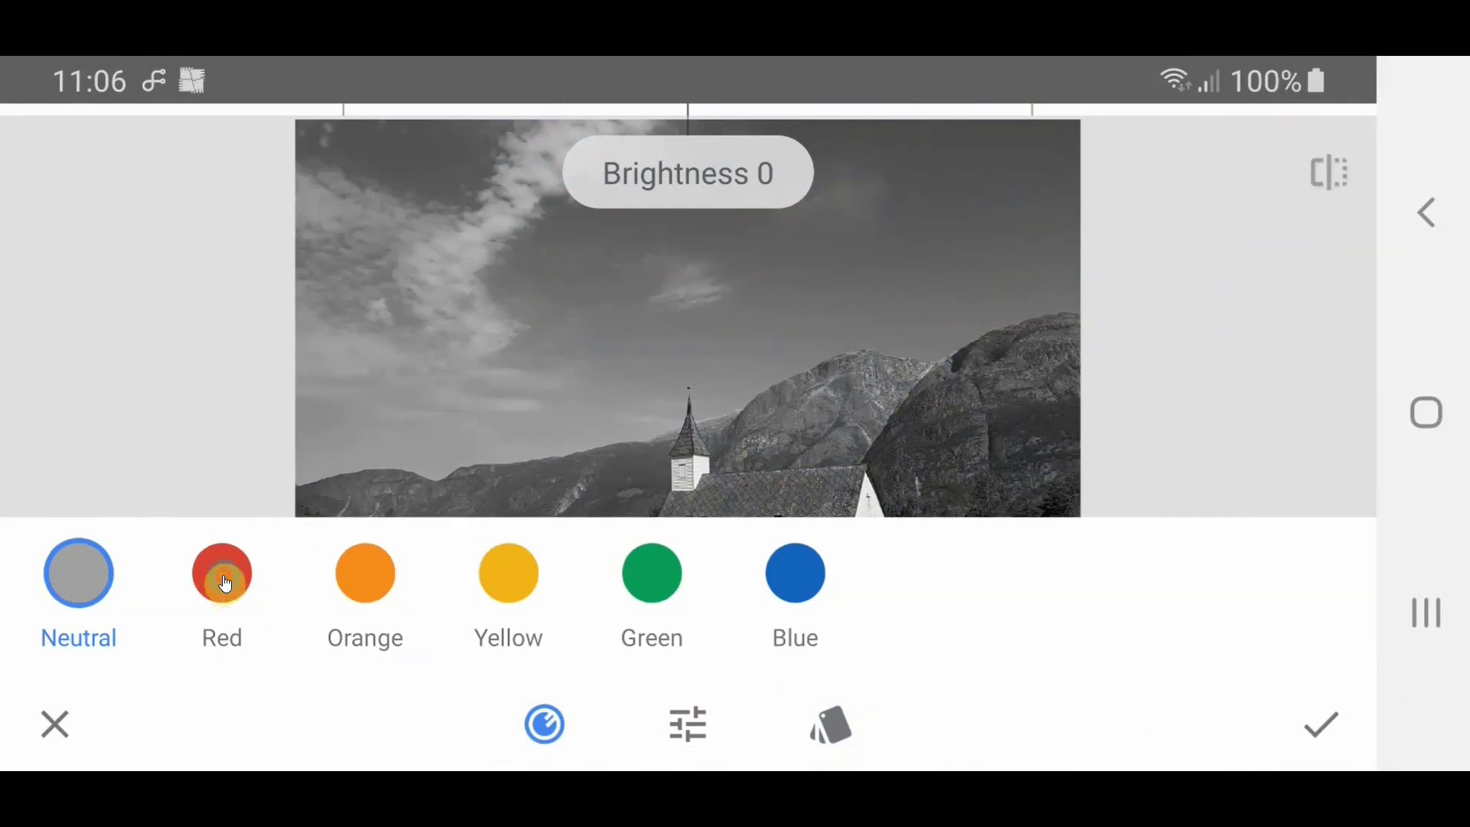
pyautogui.click(223, 582)
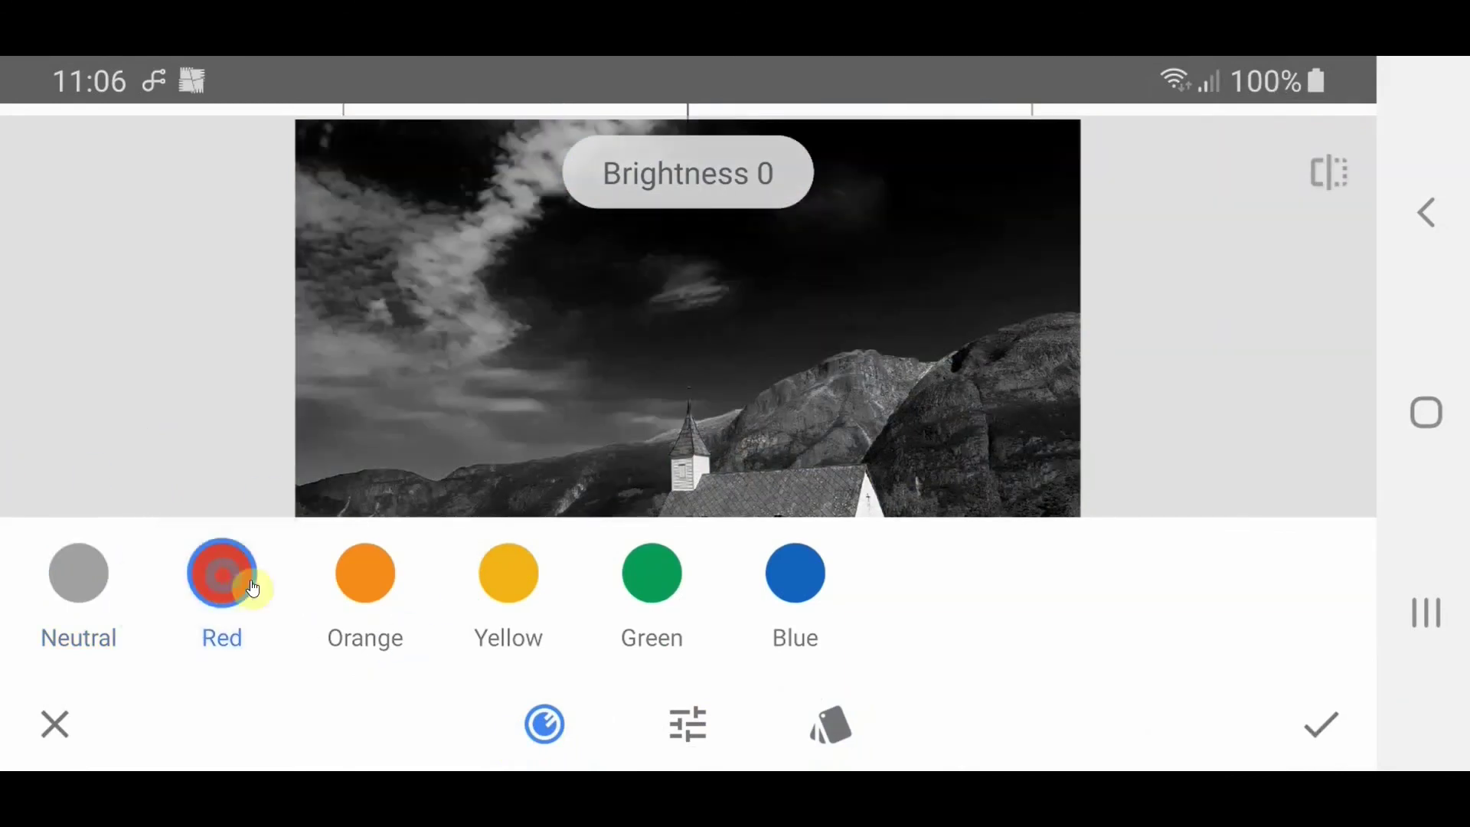
pyautogui.click(368, 601)
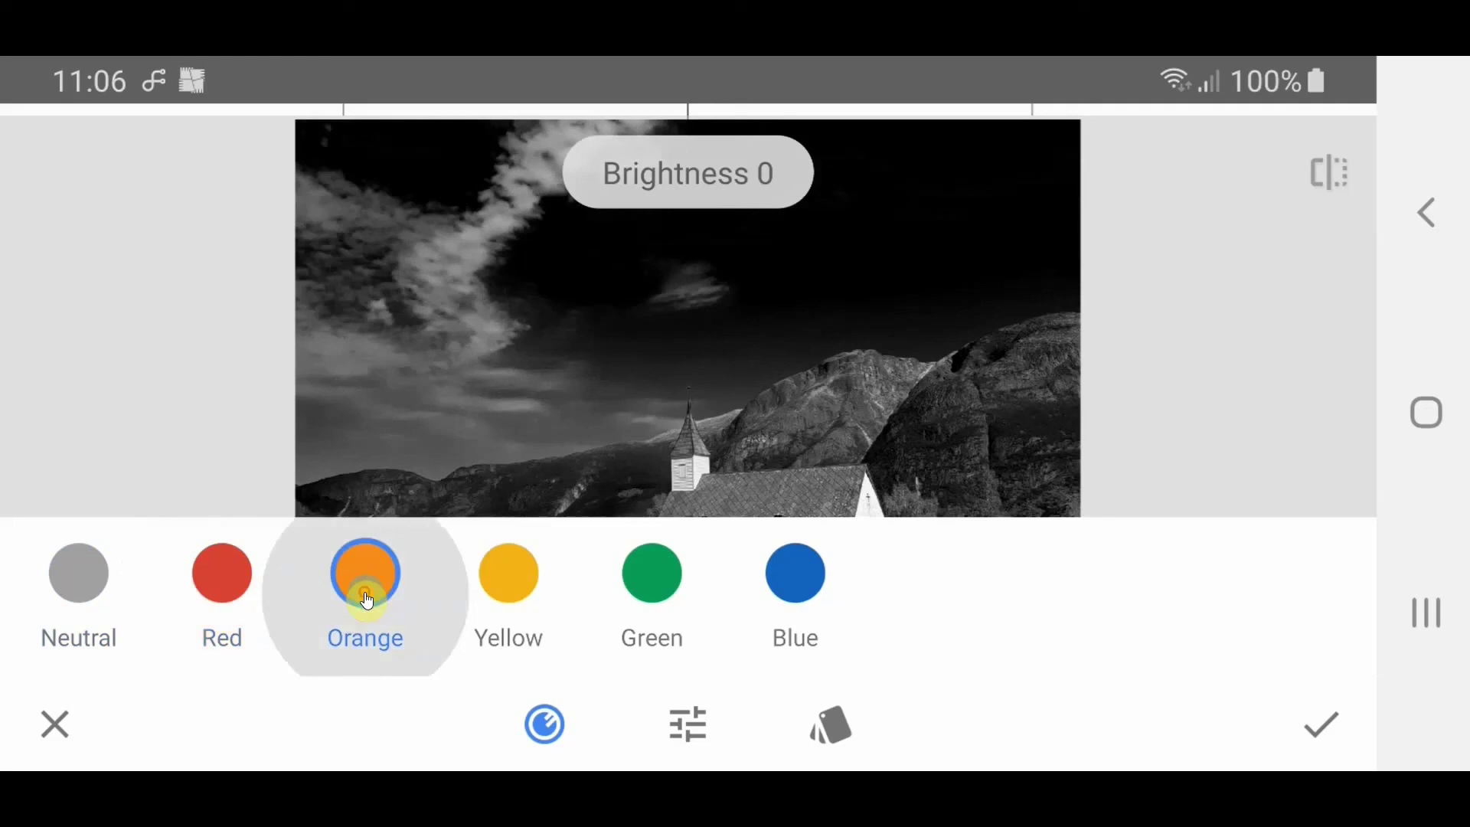
pyautogui.click(521, 586)
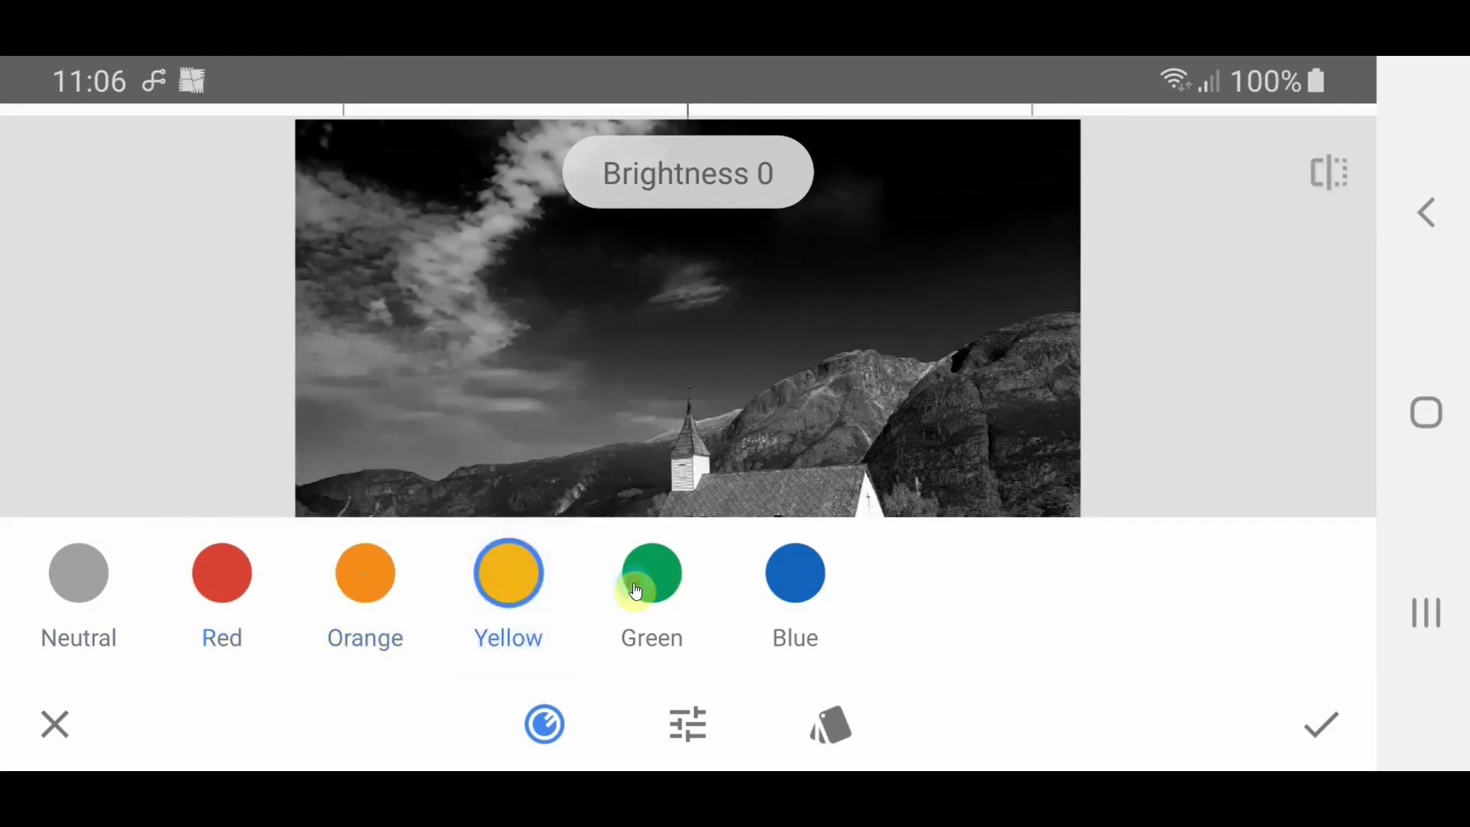
pyautogui.click(635, 588)
pyautogui.click(797, 582)
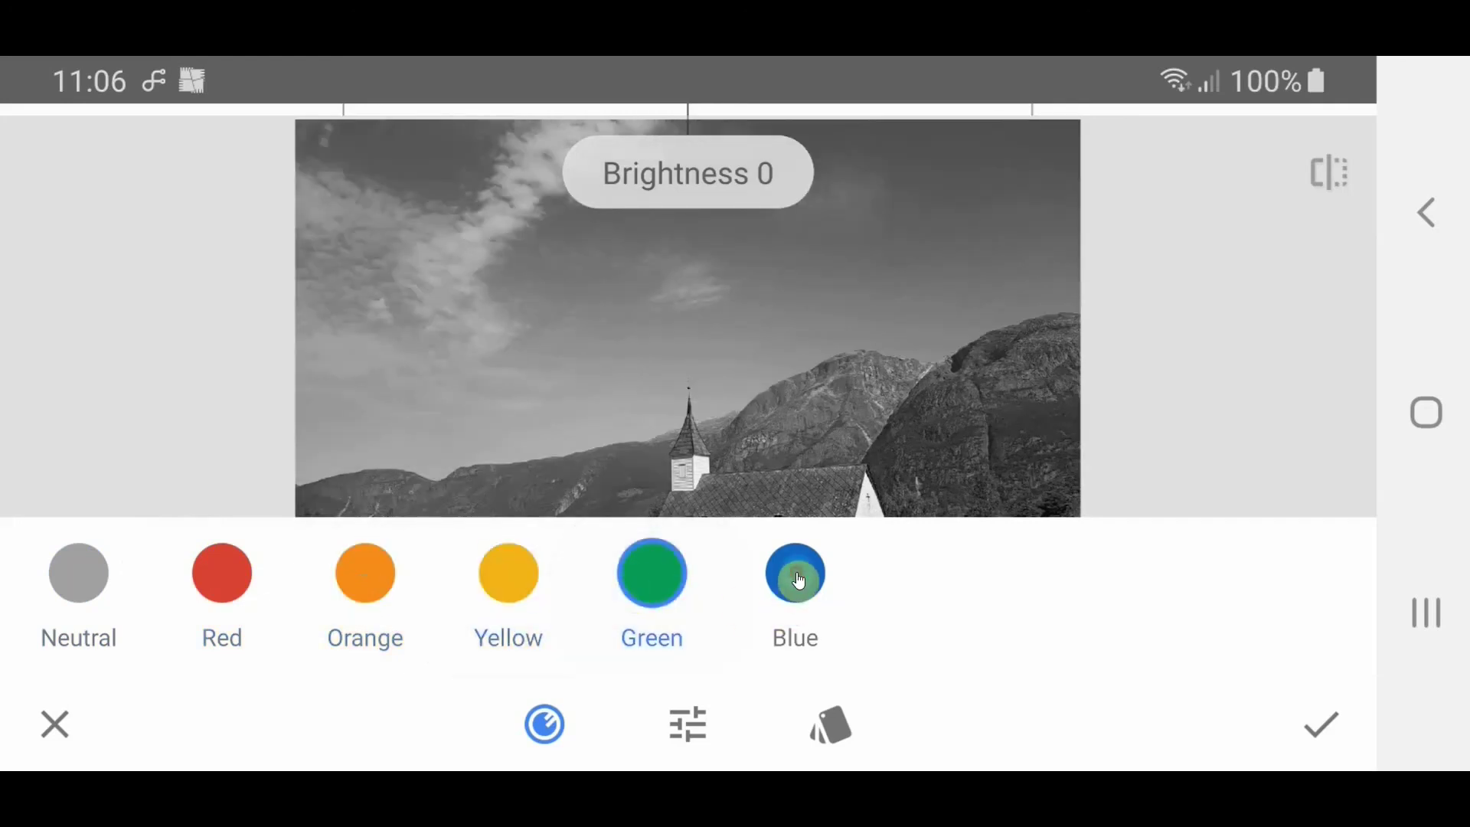
pyautogui.click(654, 577)
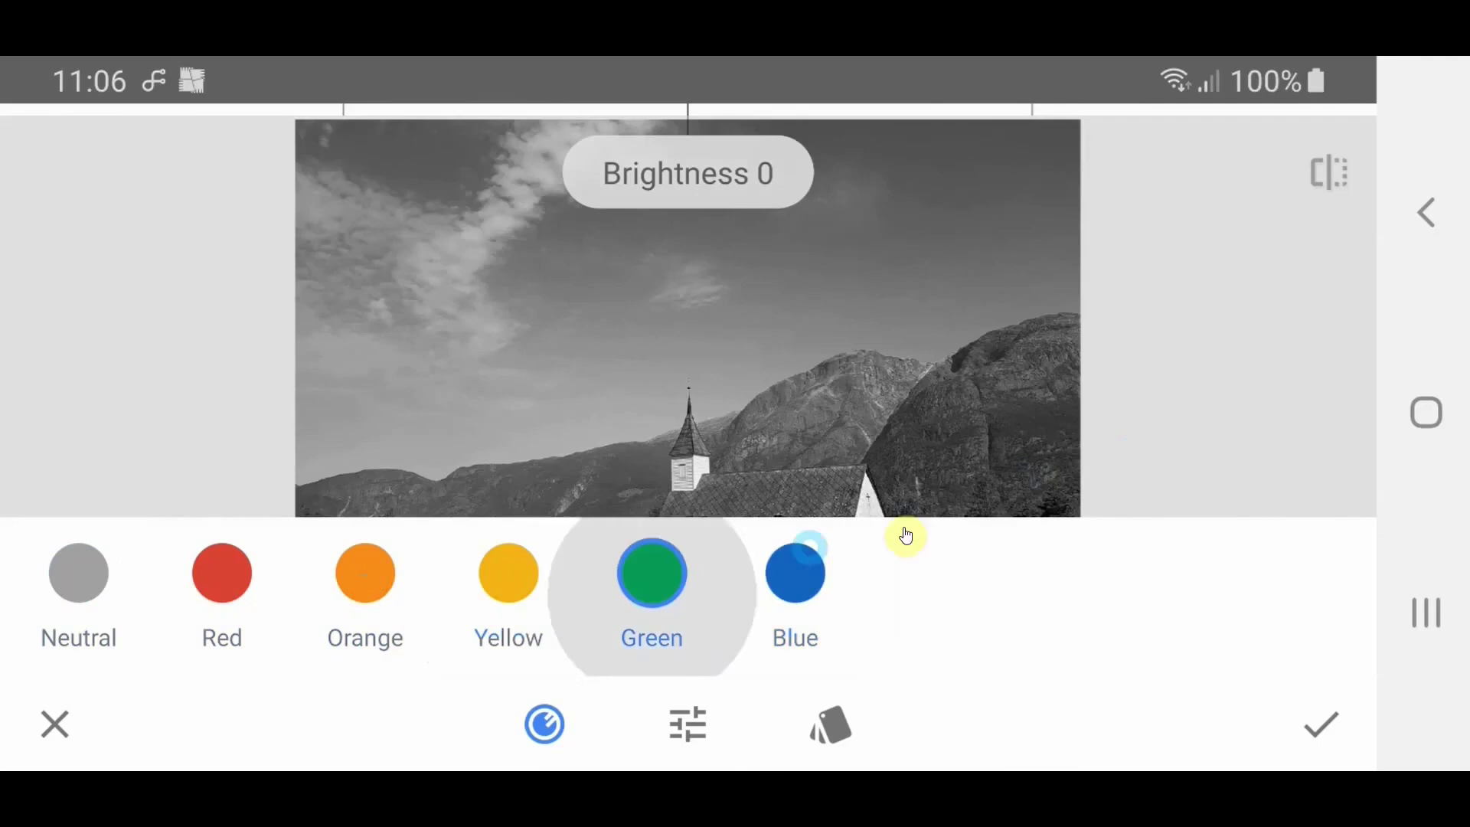
pyautogui.click(1135, 462)
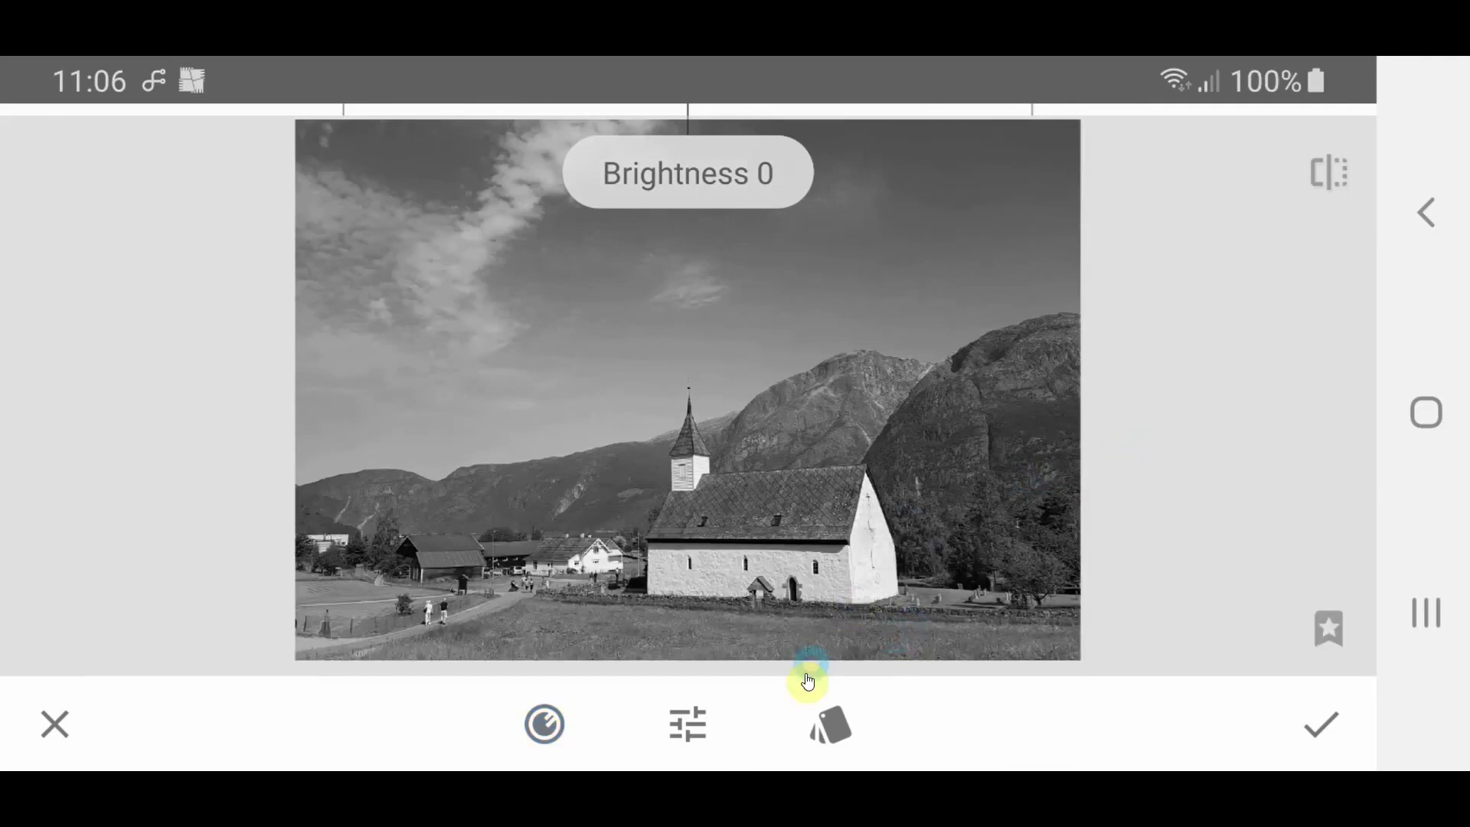
pyautogui.click(539, 731)
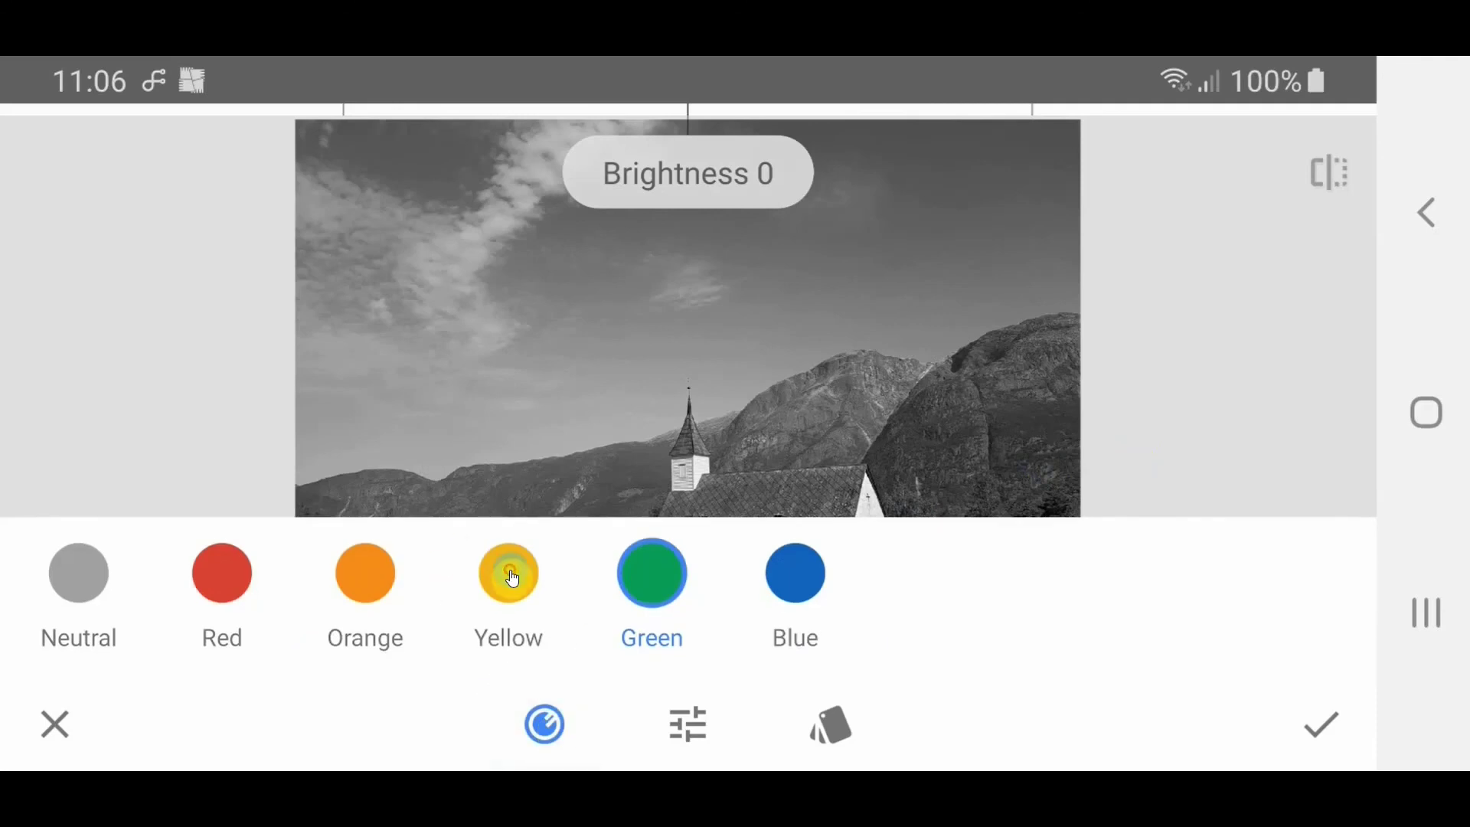
pyautogui.click(512, 576)
pyautogui.click(1139, 358)
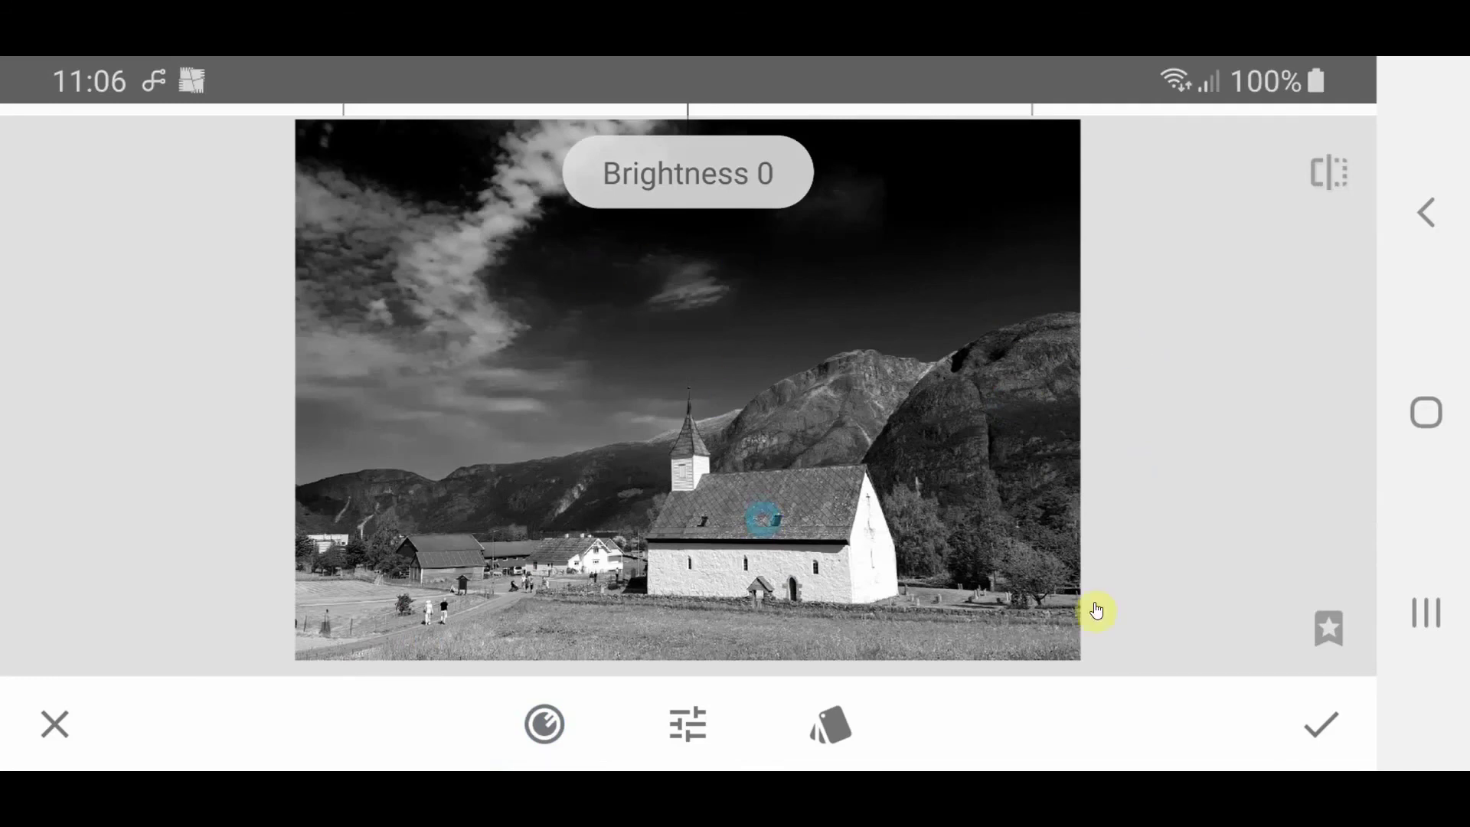
pyautogui.click(1322, 732)
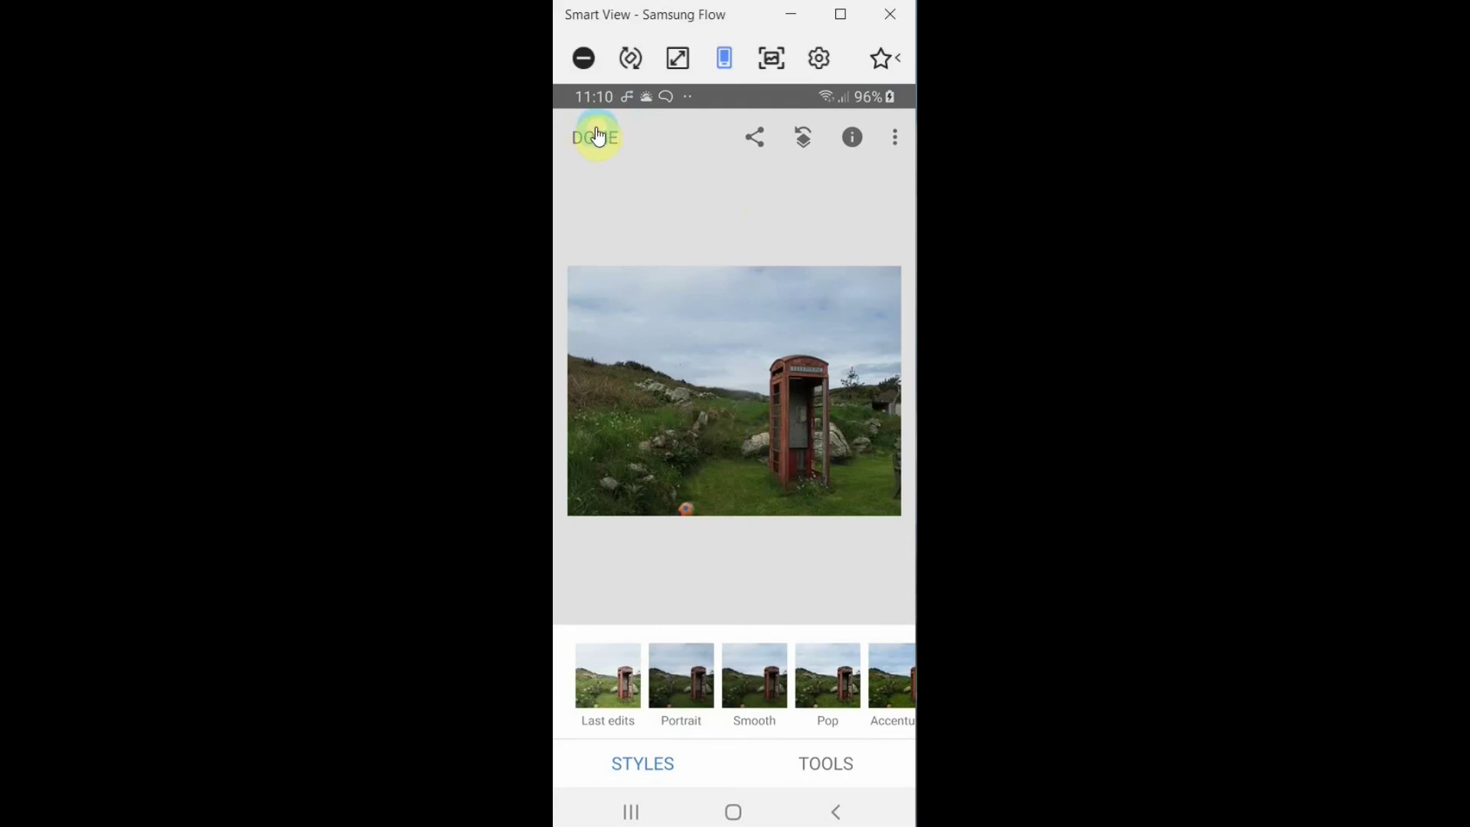
pyautogui.click(619, 137)
pyautogui.click(894, 137)
pyautogui.click(765, 137)
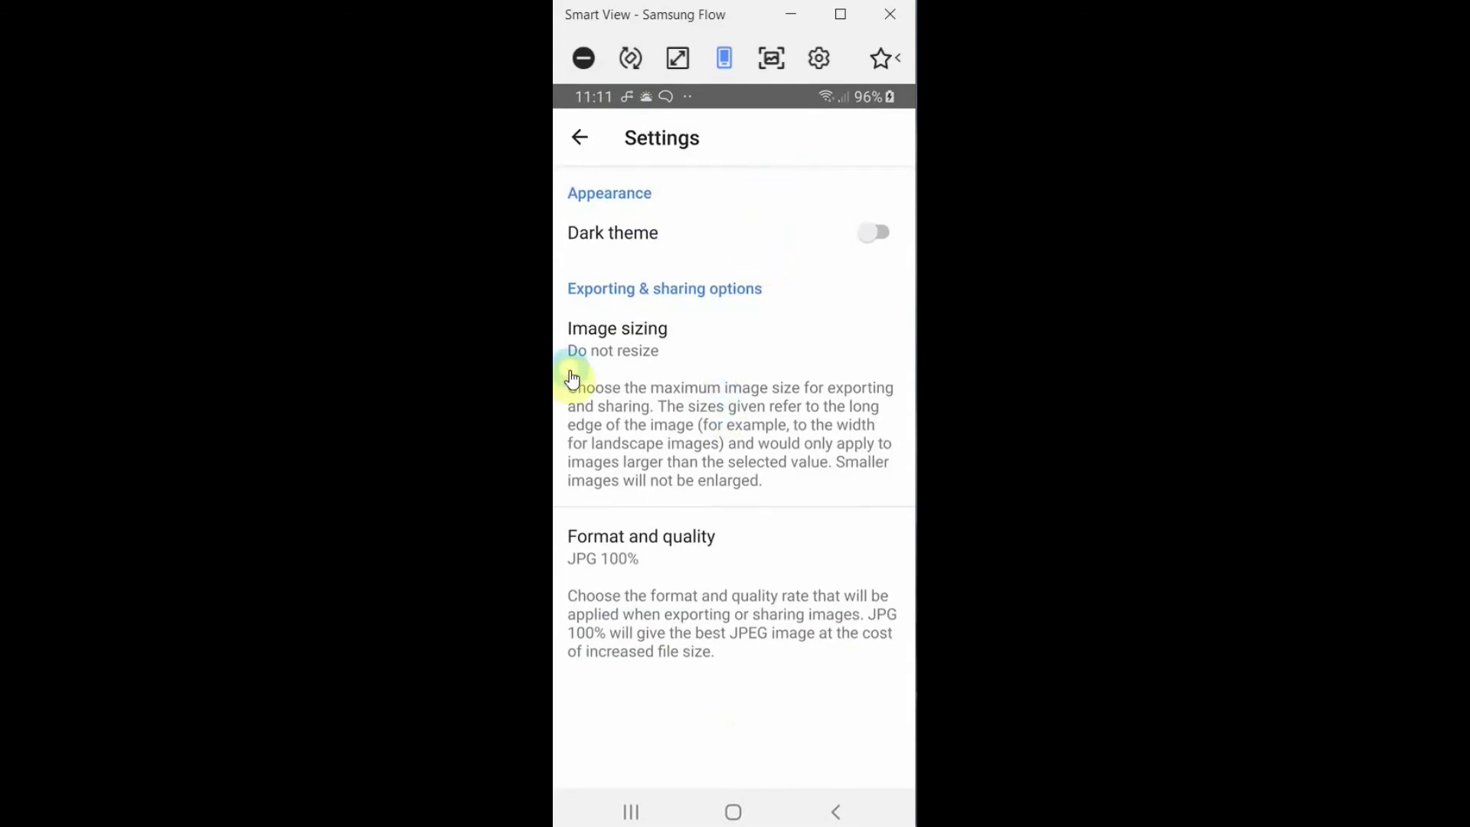
pyautogui.click(626, 300)
pyautogui.click(578, 138)
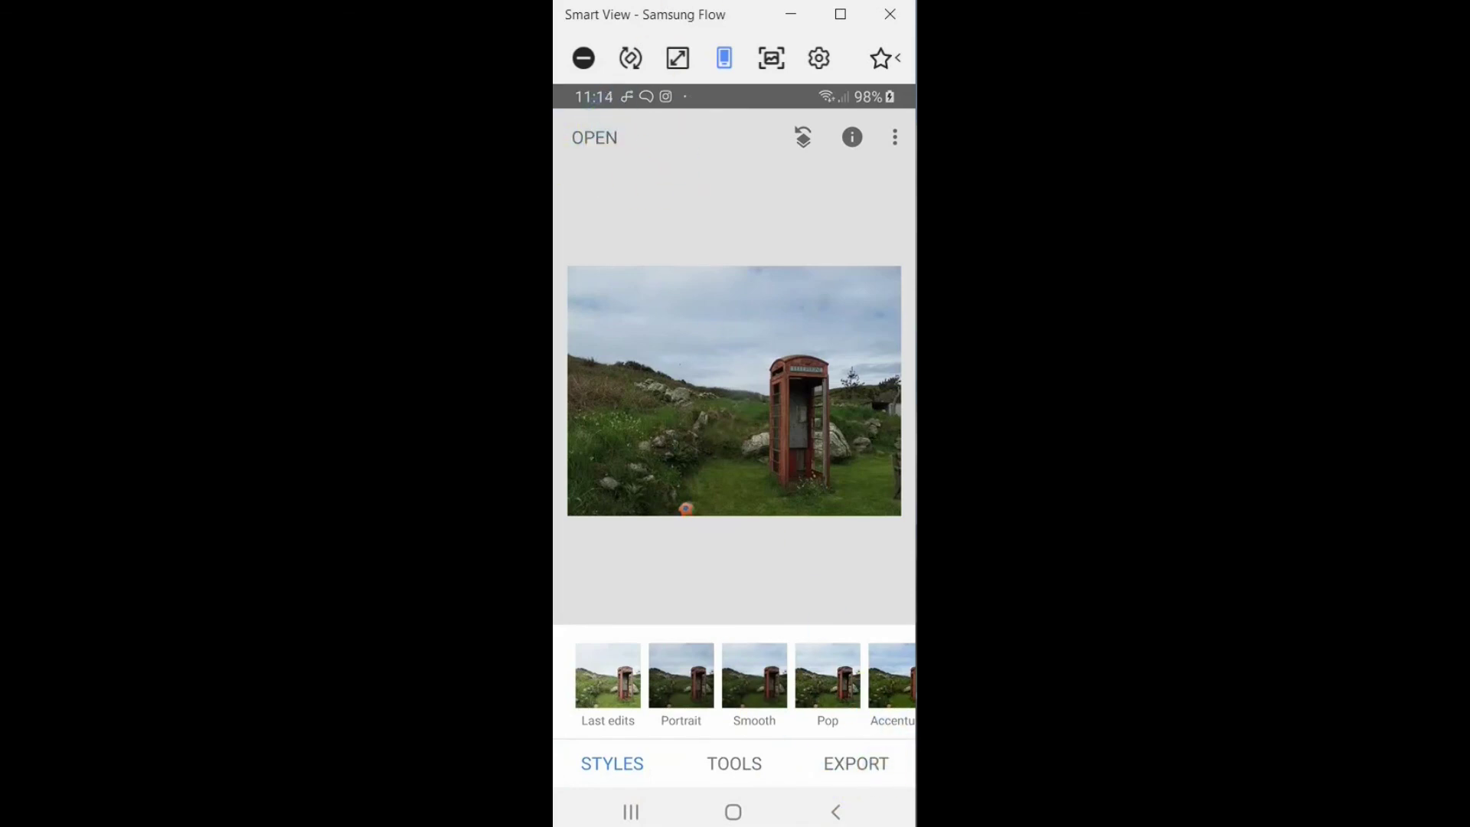
pyautogui.click(870, 770)
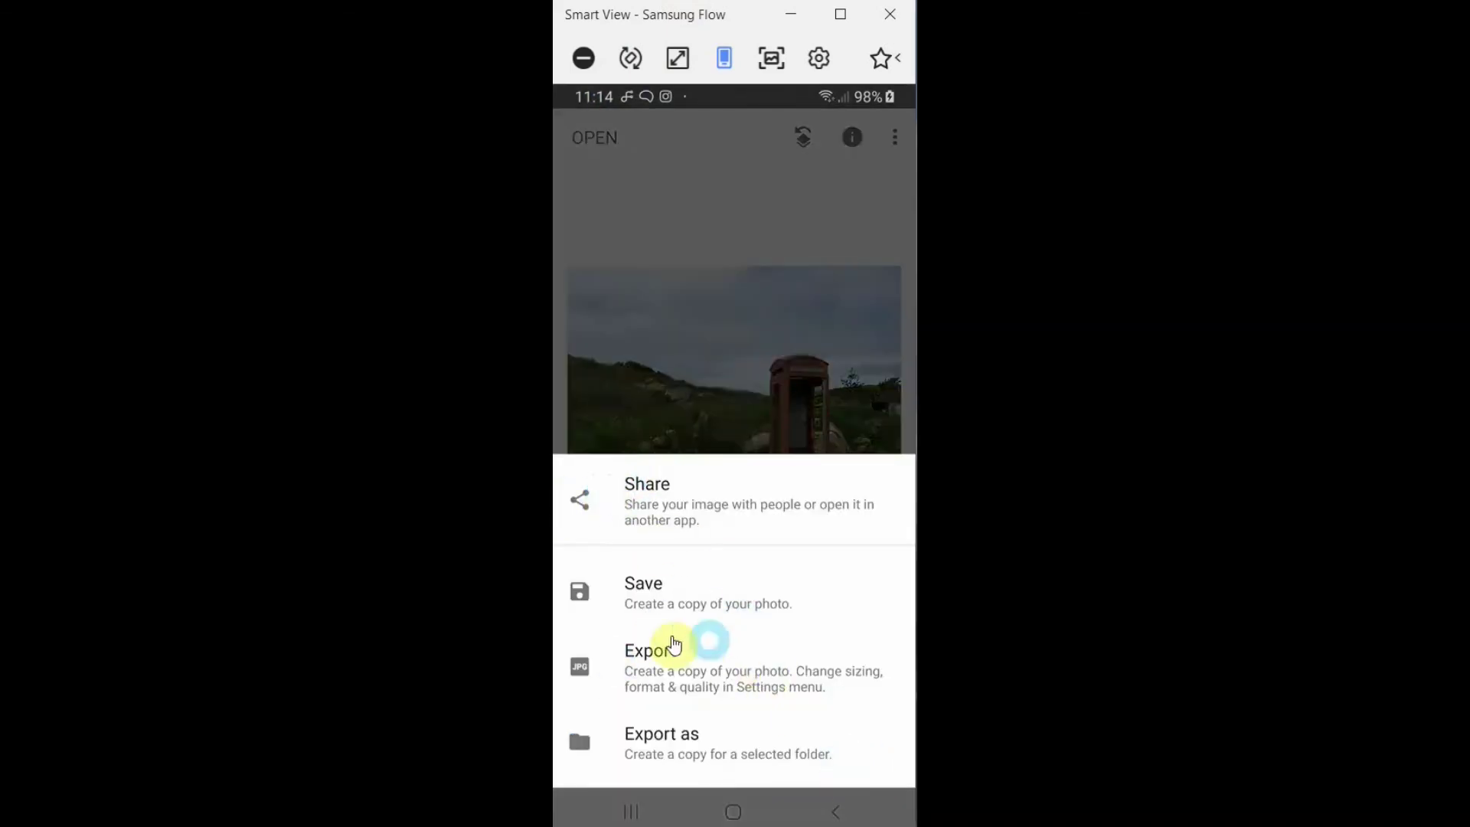
pyautogui.click(667, 605)
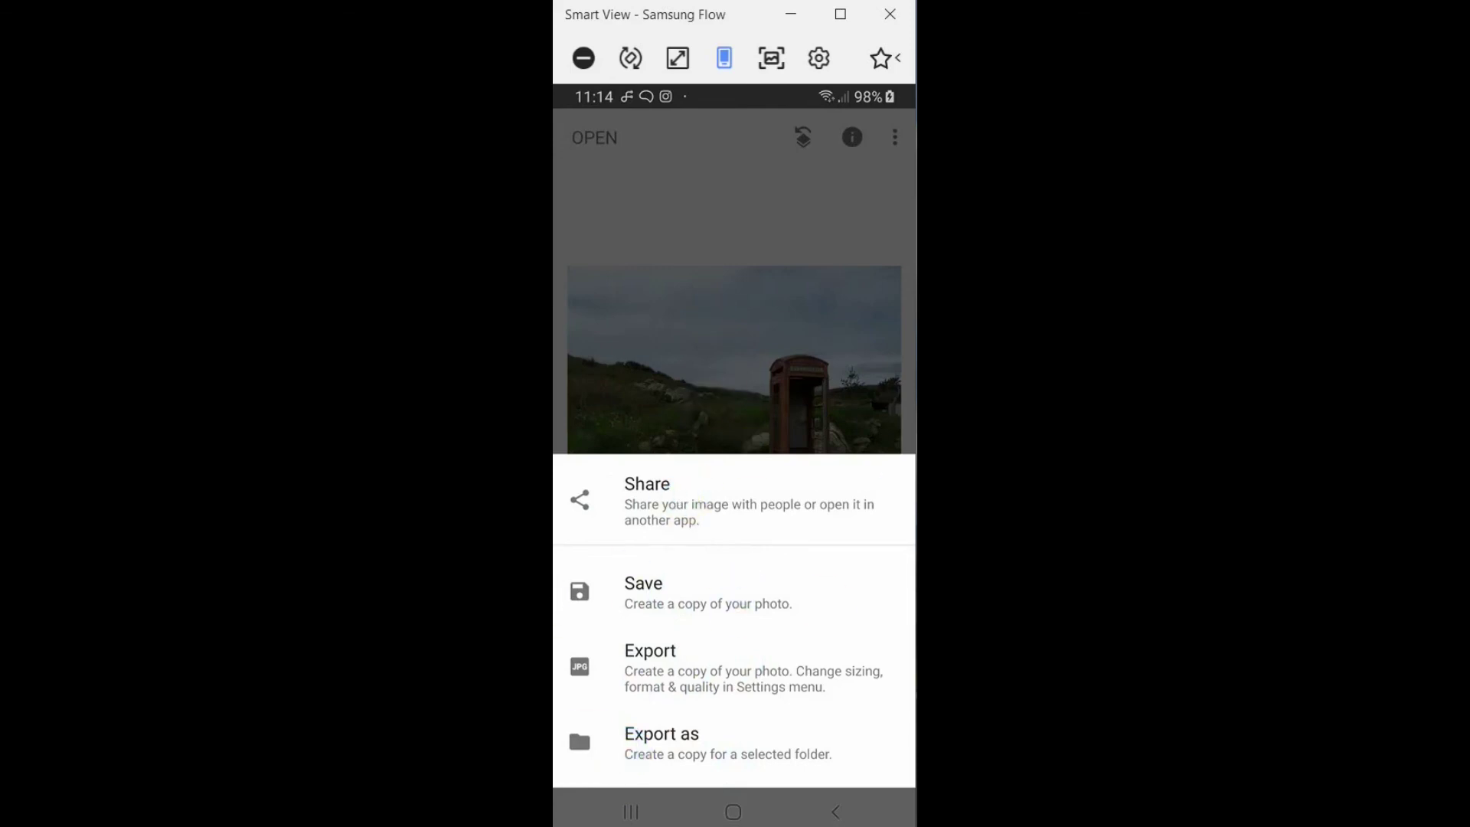
pyautogui.click(789, 378)
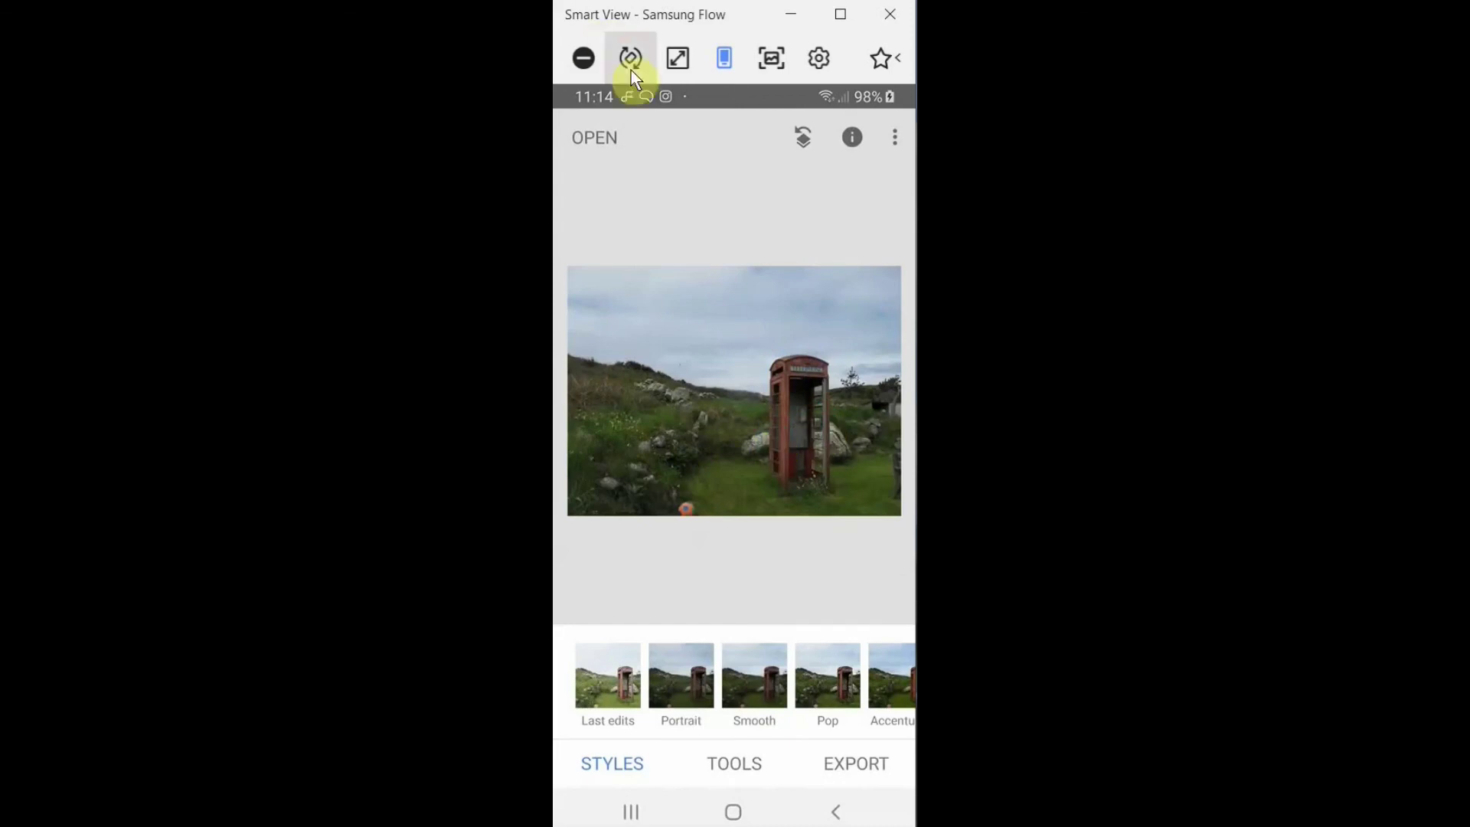
# Boost the phone box photo with Tune Image: Ambiance +100 and Saturation +49.
pyautogui.click(677, 57)
pyautogui.click(731, 706)
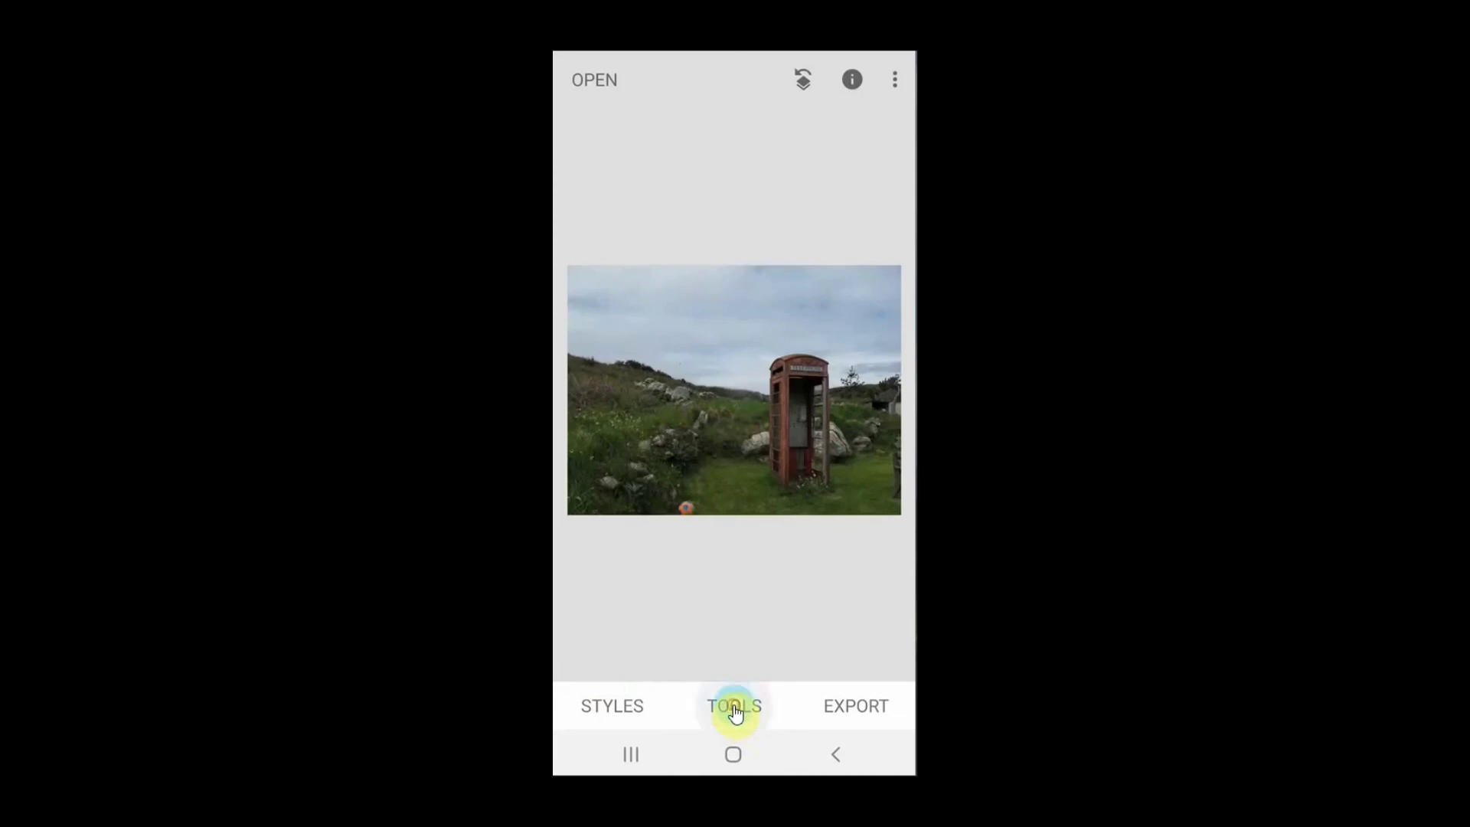
pyautogui.click(598, 298)
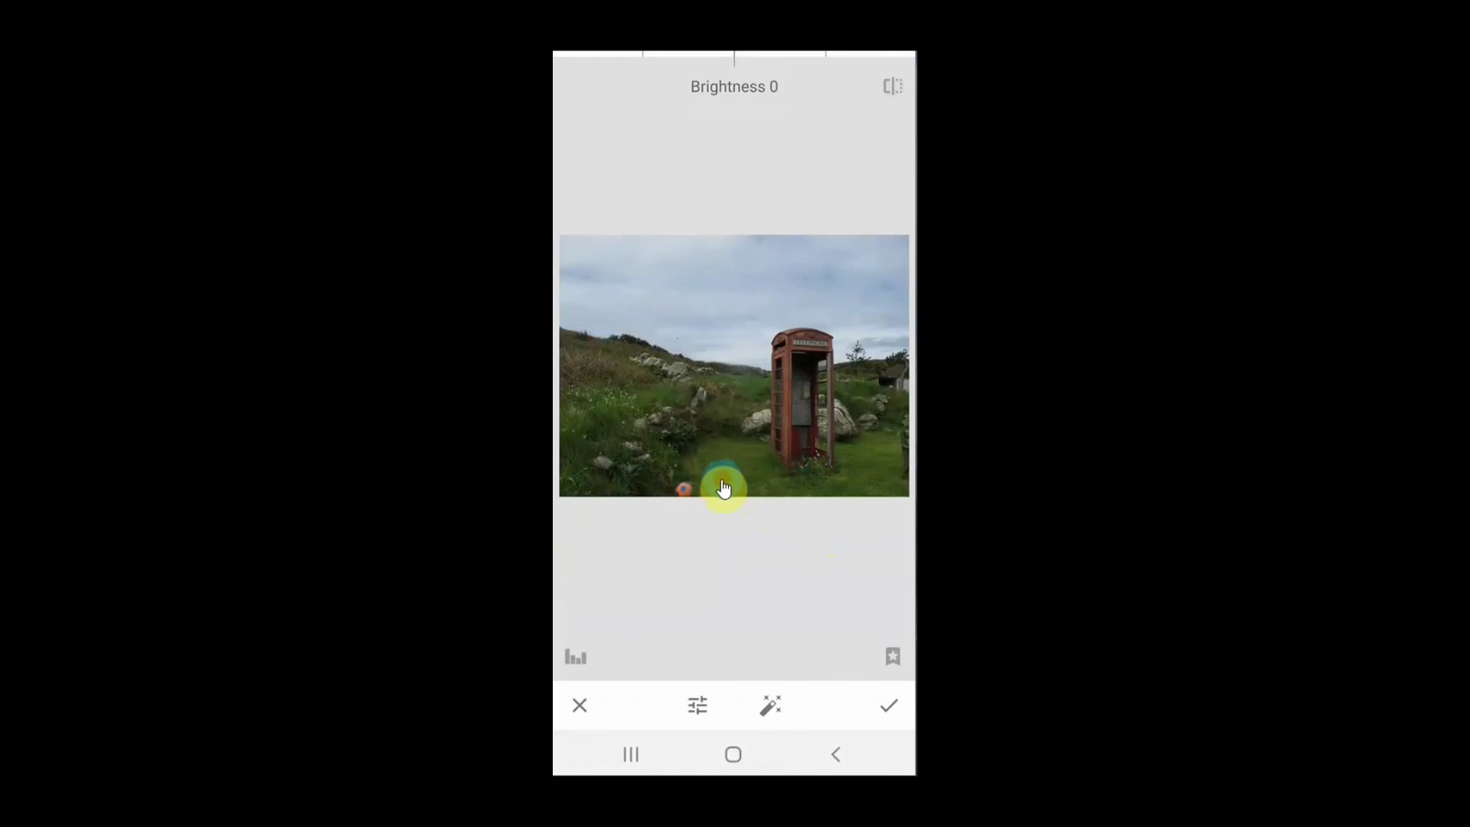
pyautogui.moveTo(633, 534); pyautogui.dragTo(590, 394)
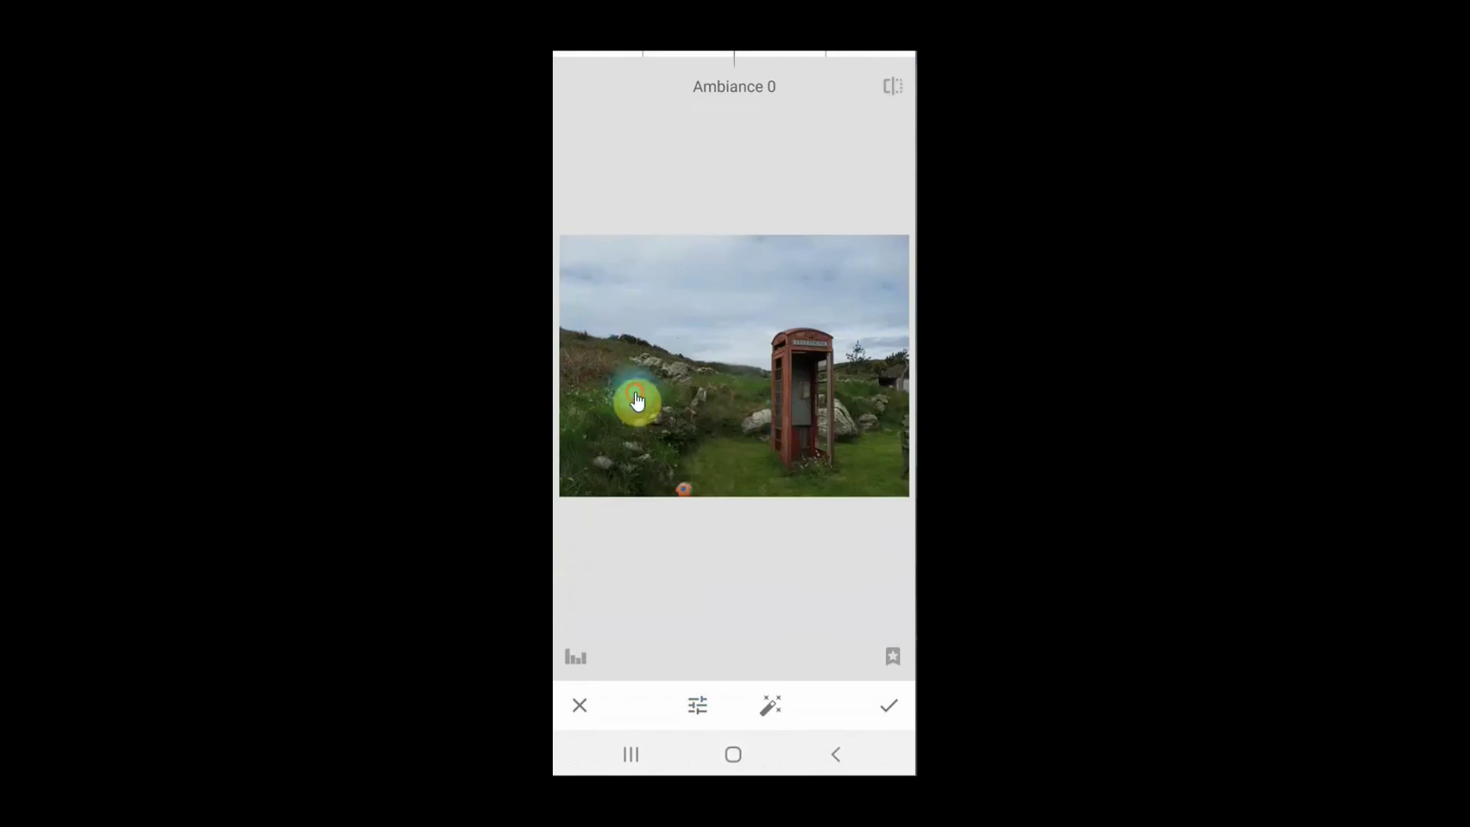
pyautogui.moveTo(640, 401); pyautogui.dragTo(778, 411)
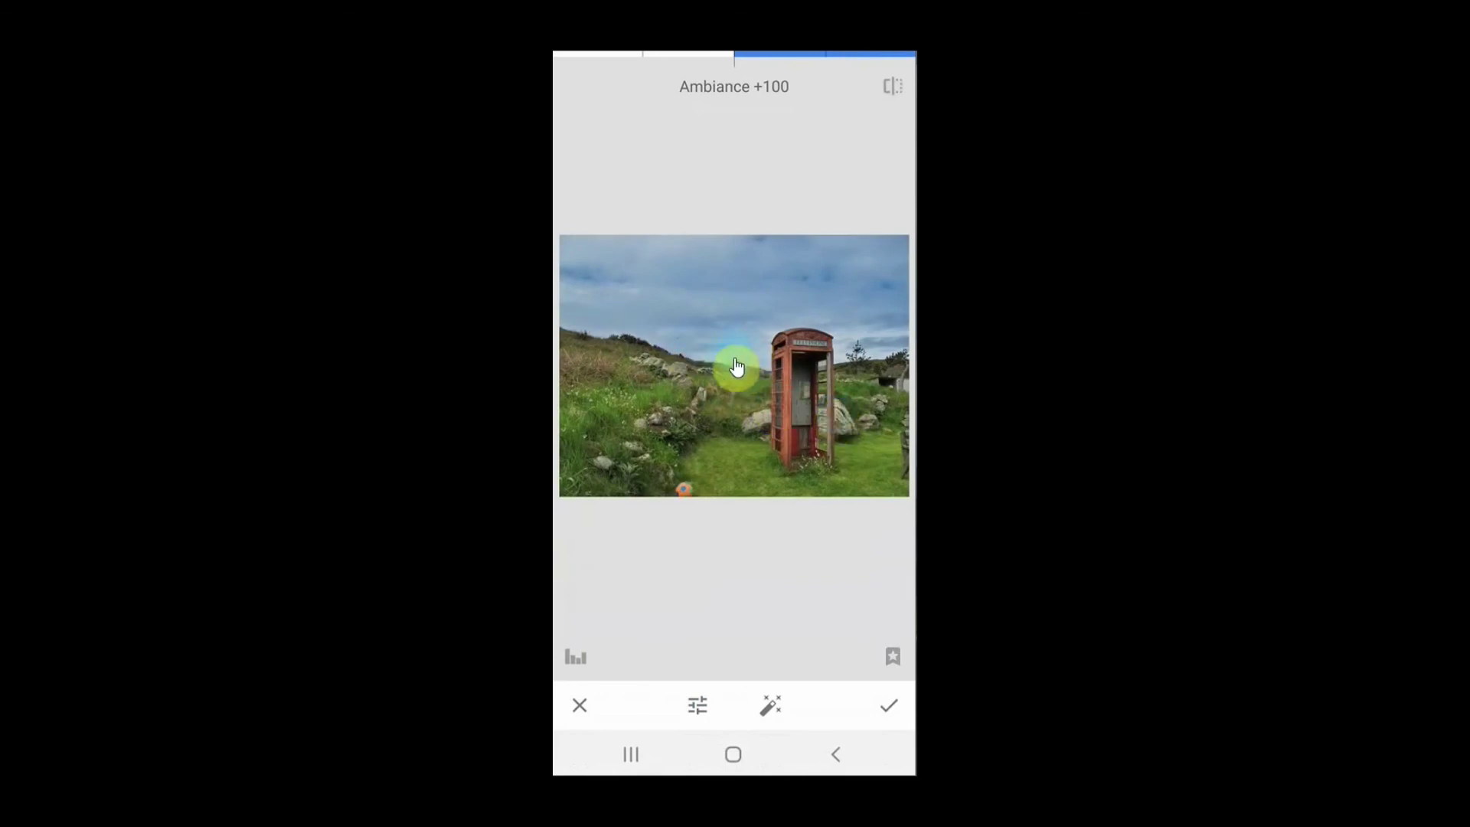
pyautogui.moveTo(738, 367); pyautogui.dragTo(755, 417)
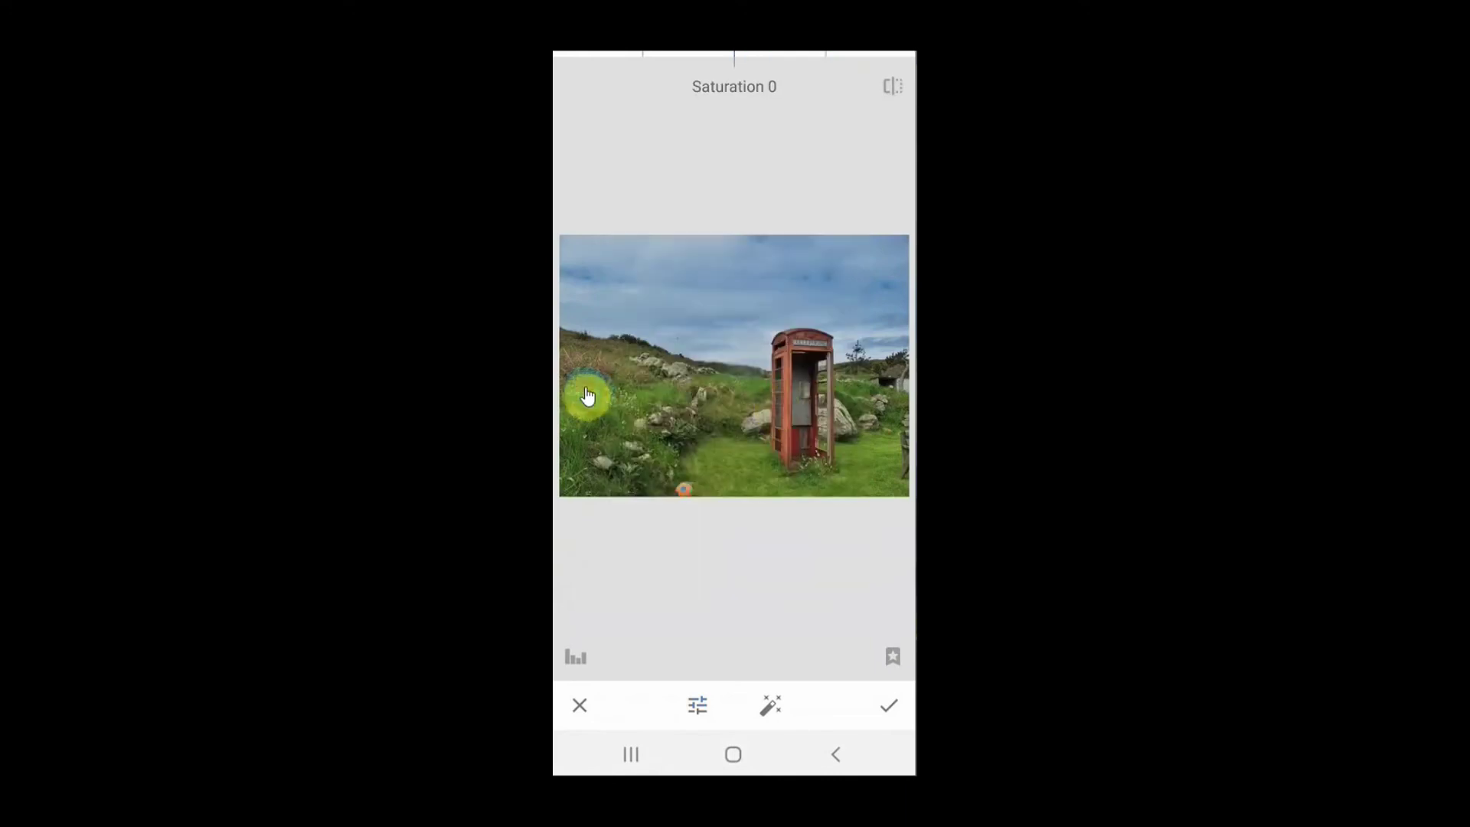
pyautogui.moveTo(607, 400)
pyautogui.mouseDown()
pyautogui.moveTo(706, 394)
pyautogui.moveTo(597, 398)
pyautogui.mouseUp()
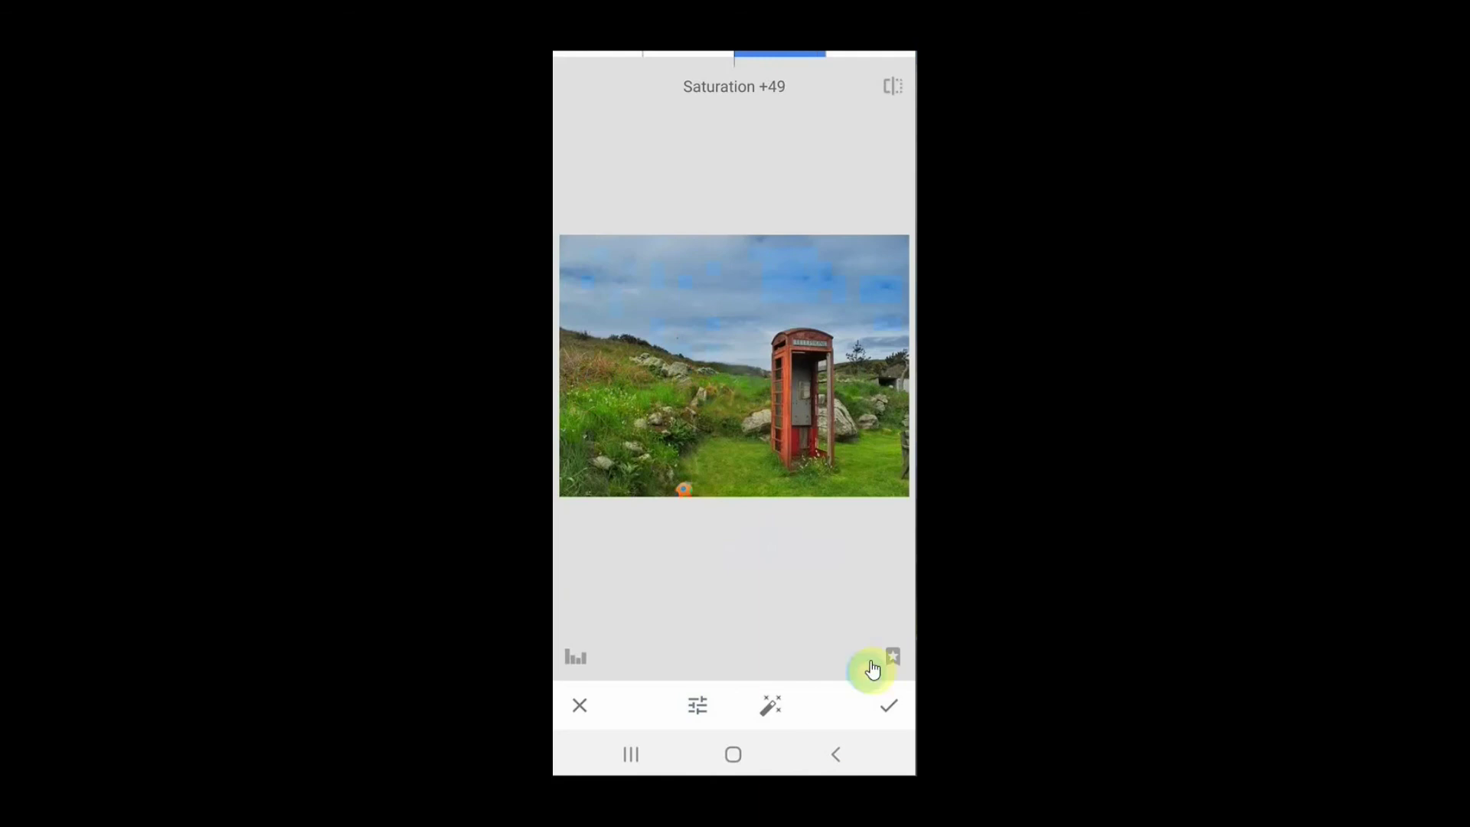
pyautogui.click(893, 705)
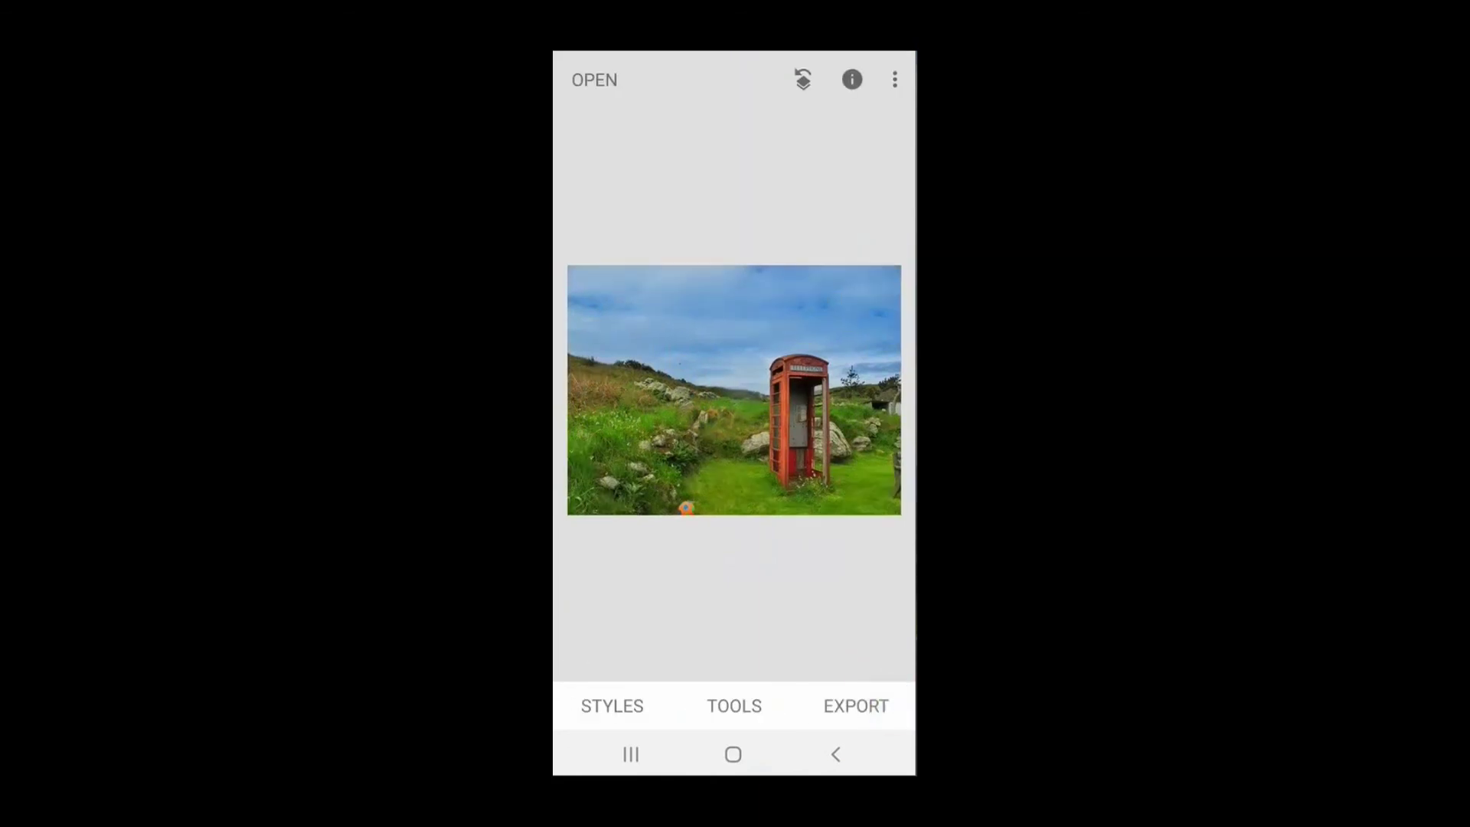
# Apply a Black and white conversion with the Red colour filter to the phone box photo.
pyautogui.click(748, 708)
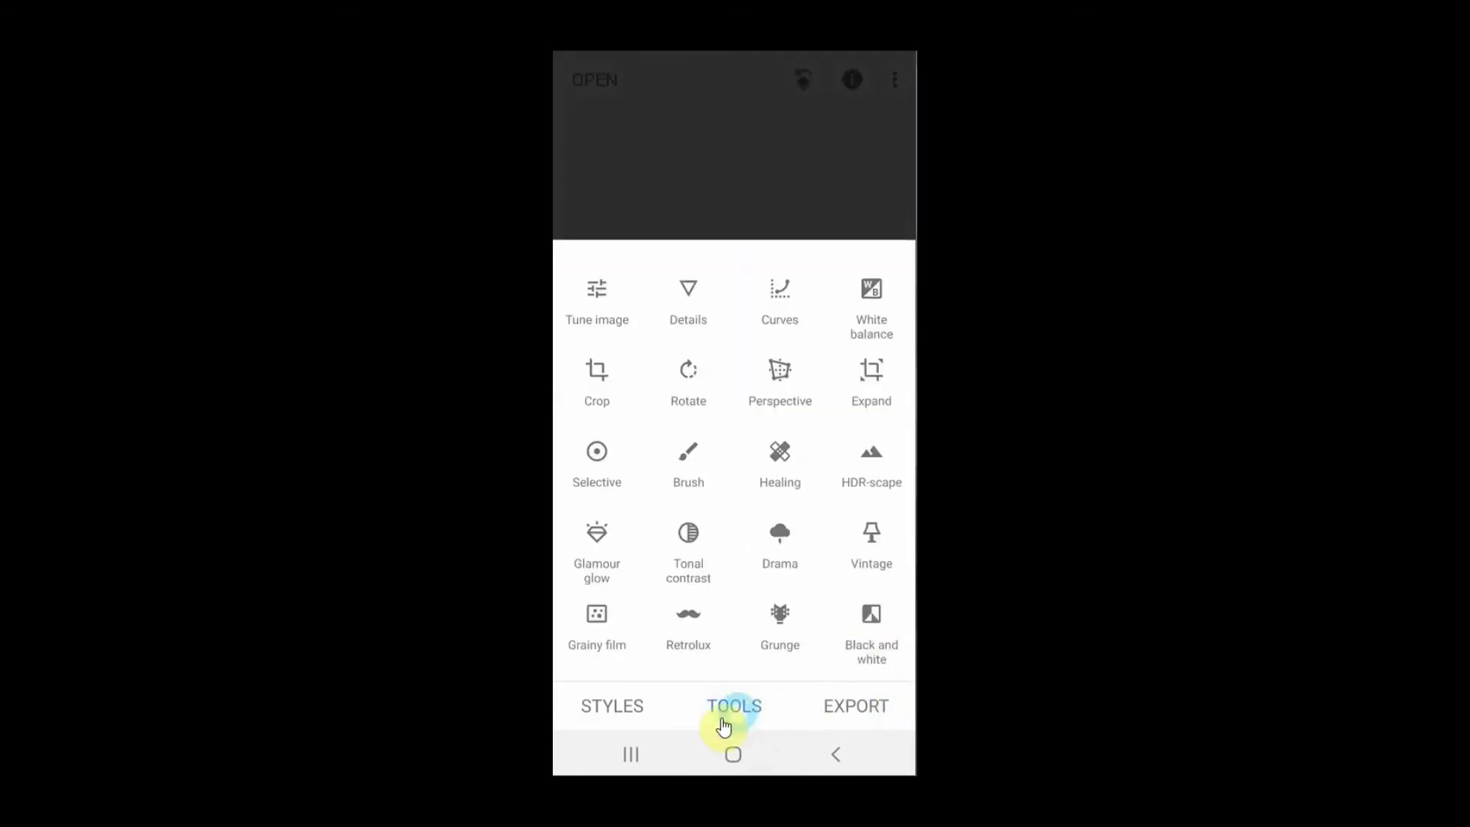
pyautogui.click(869, 614)
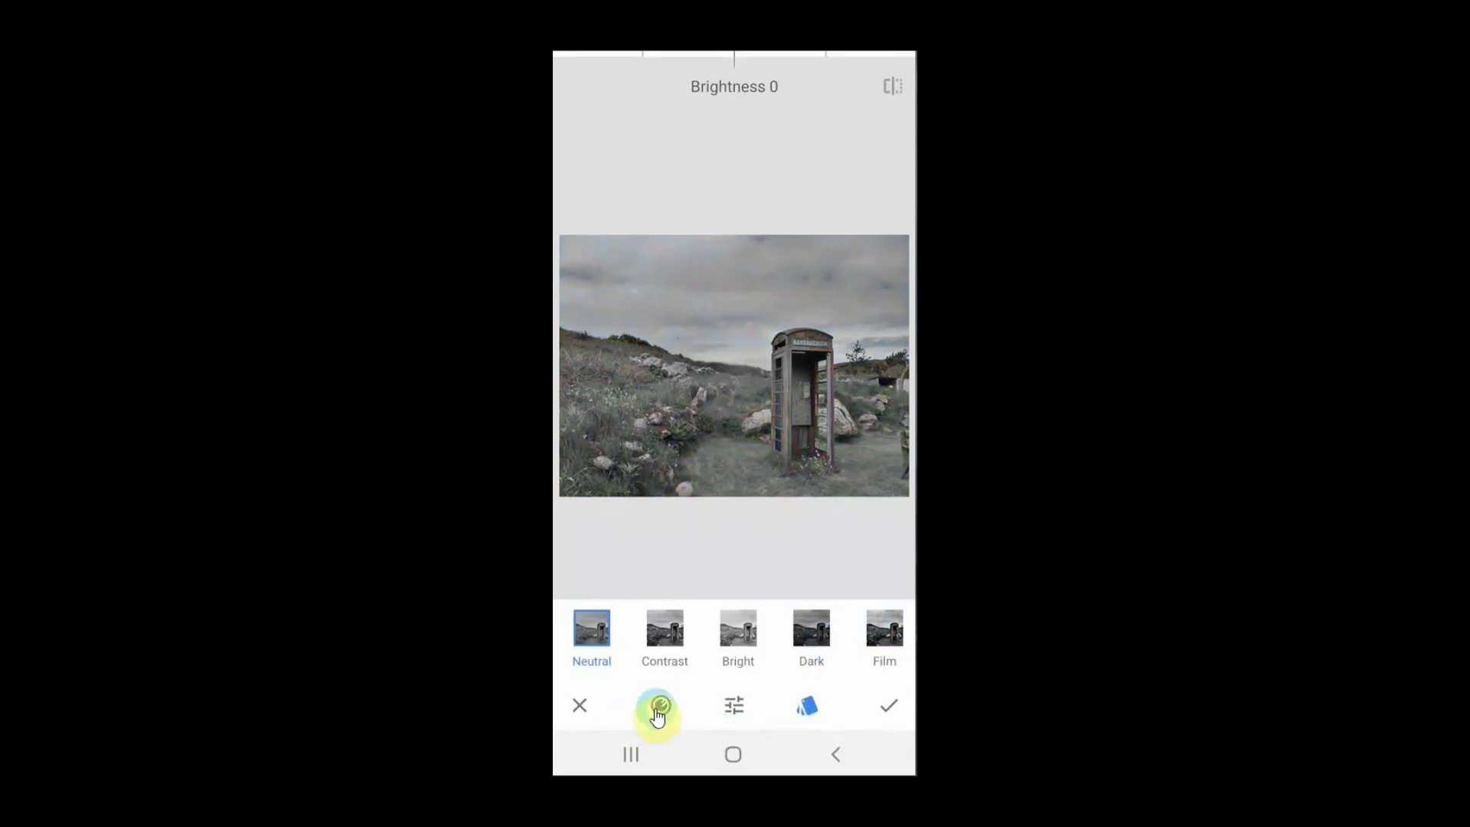
pyautogui.click(661, 708)
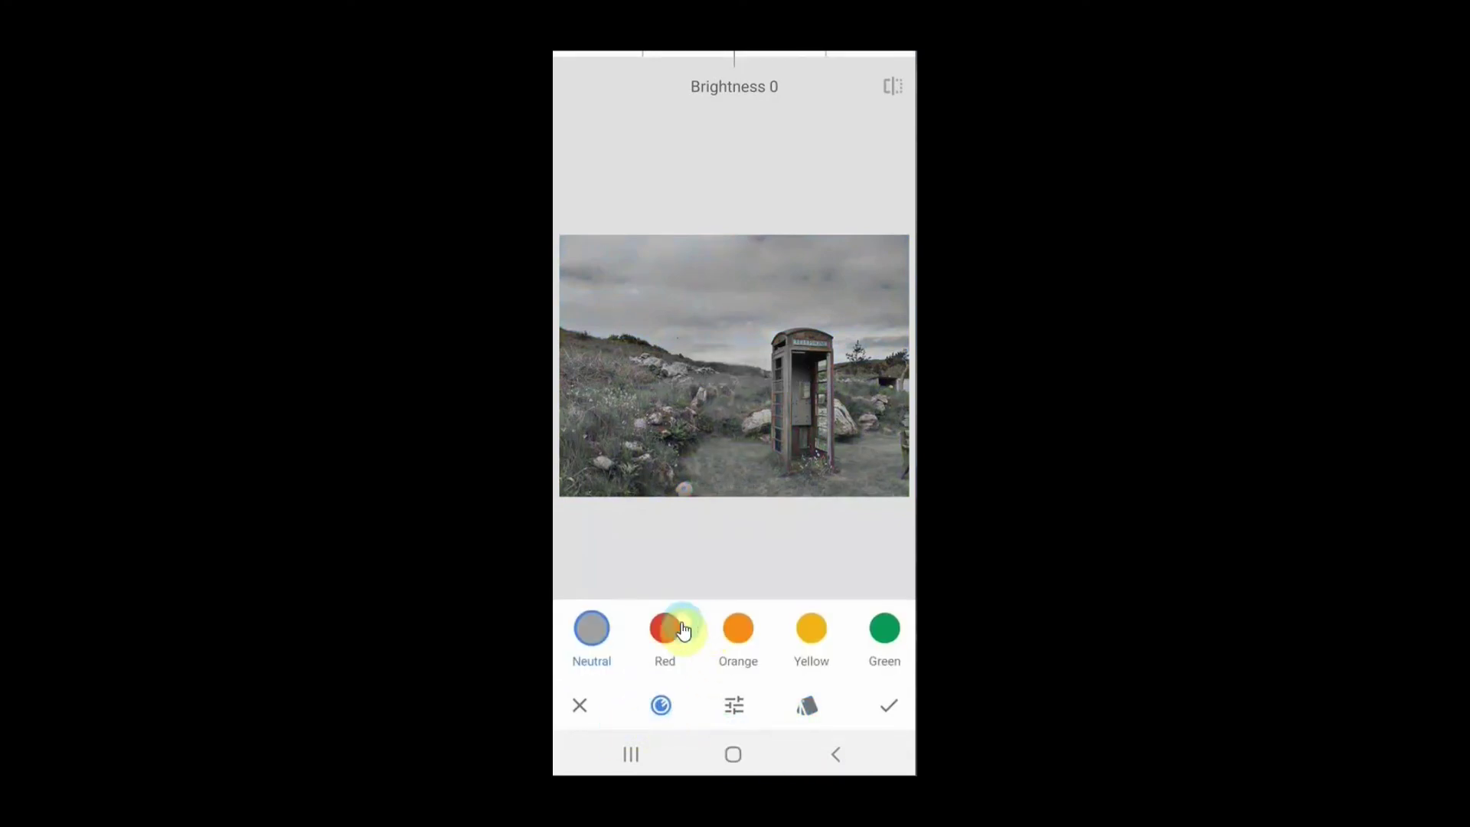
pyautogui.click(653, 640)
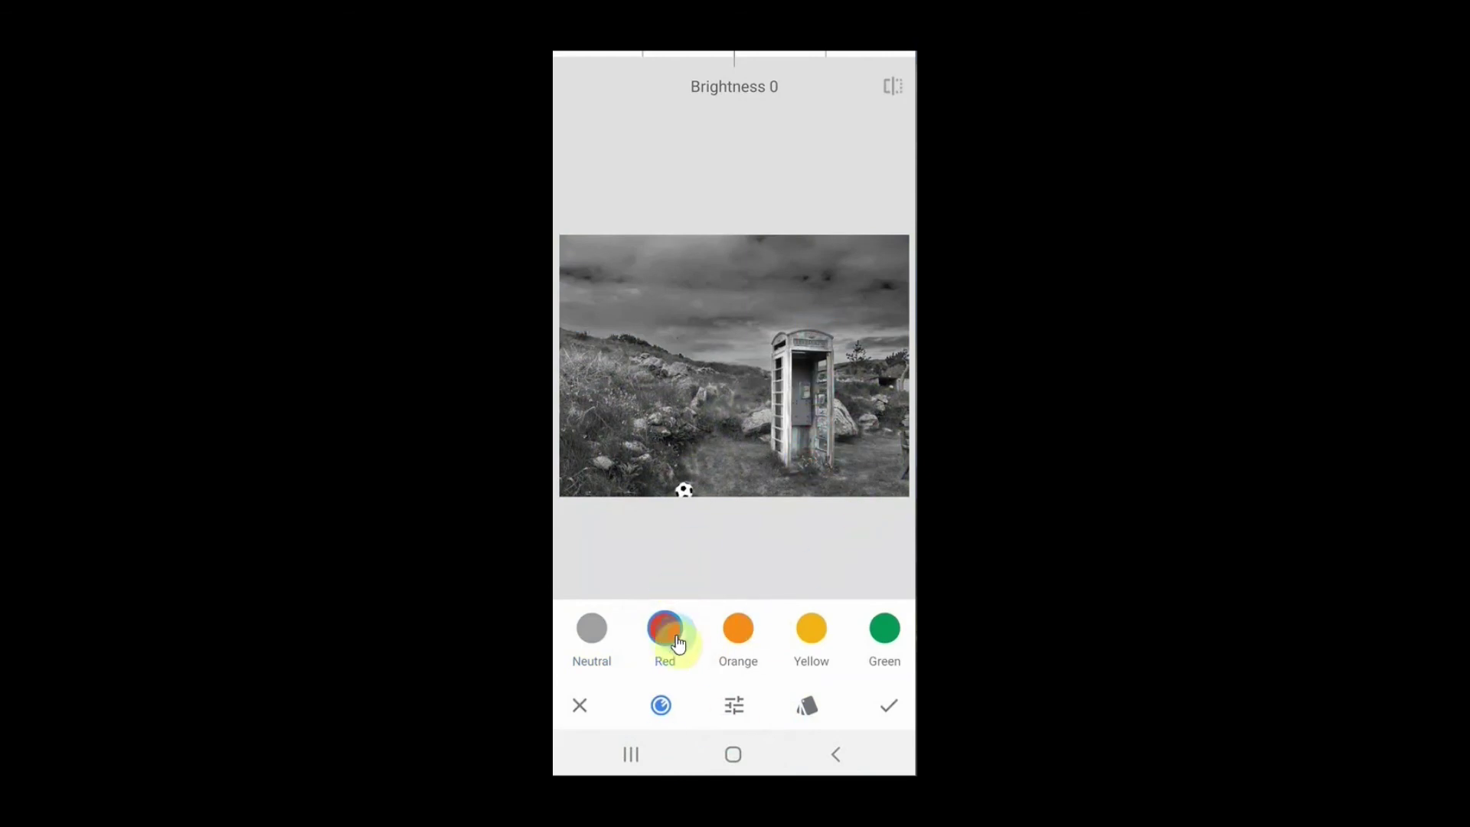
pyautogui.click(889, 705)
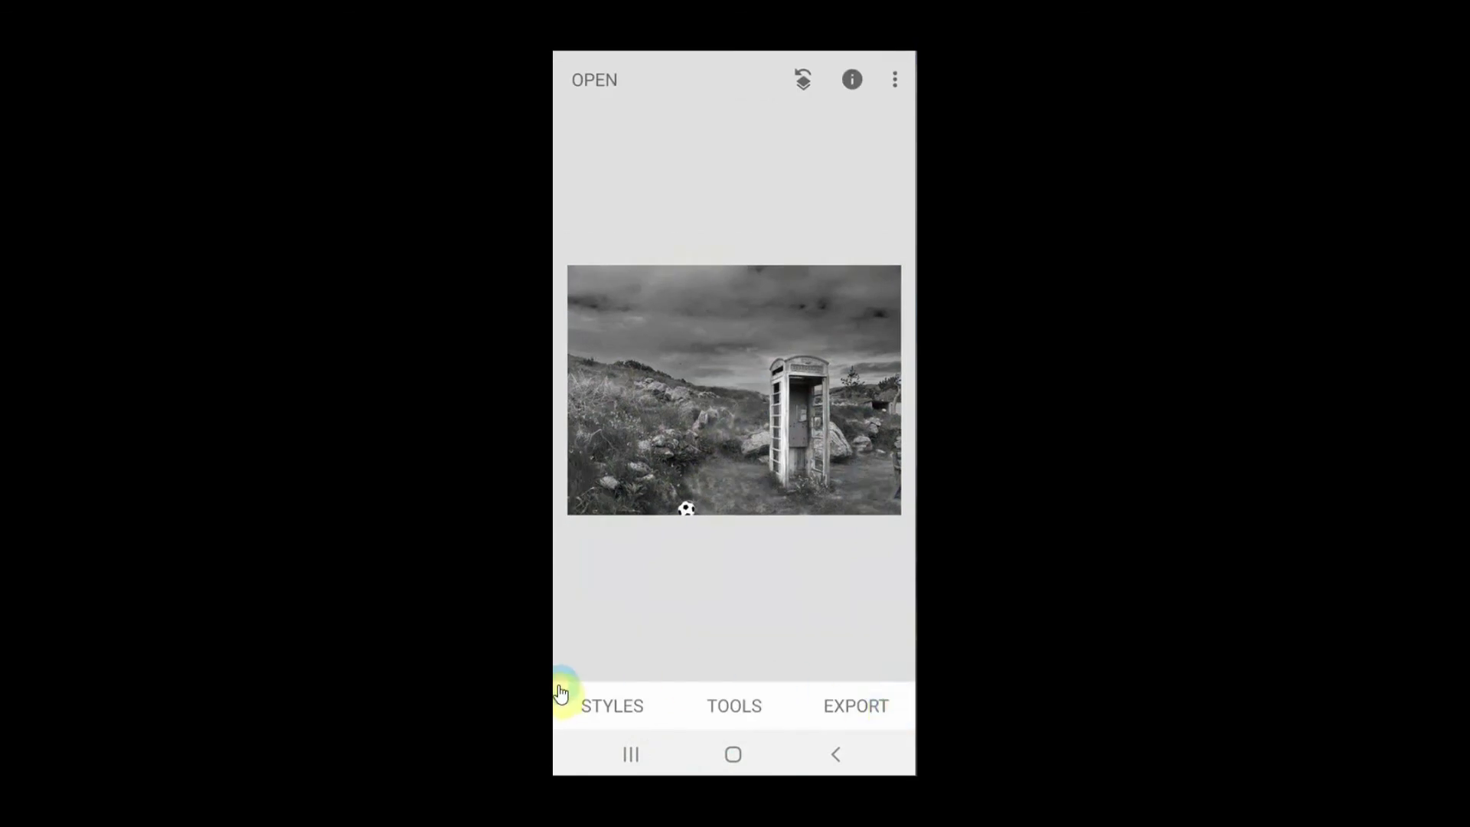
# Open the brush for the Black and white entry in the edit stack, at strength 100.
pyautogui.click(805, 84)
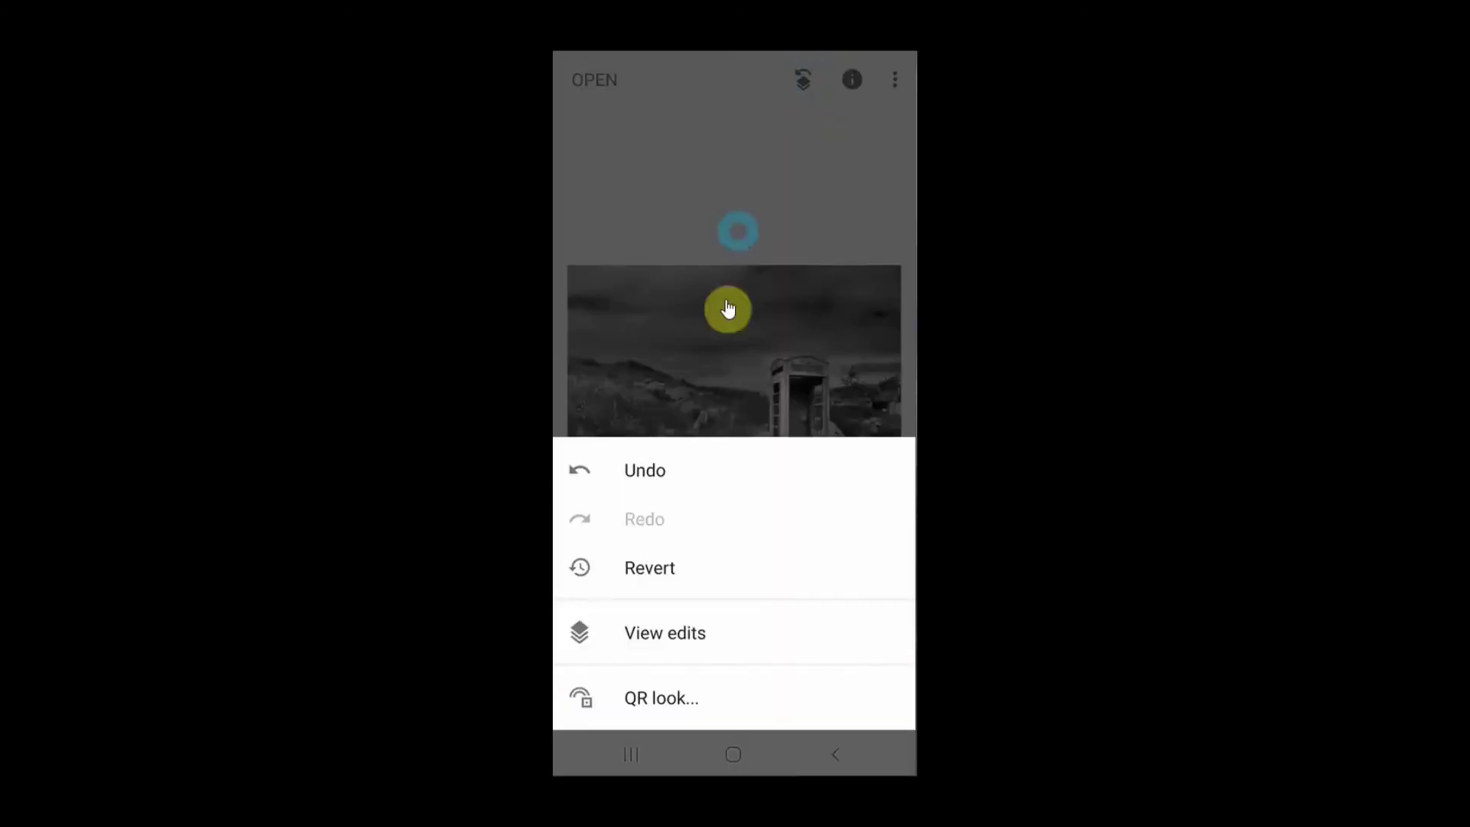
pyautogui.click(653, 636)
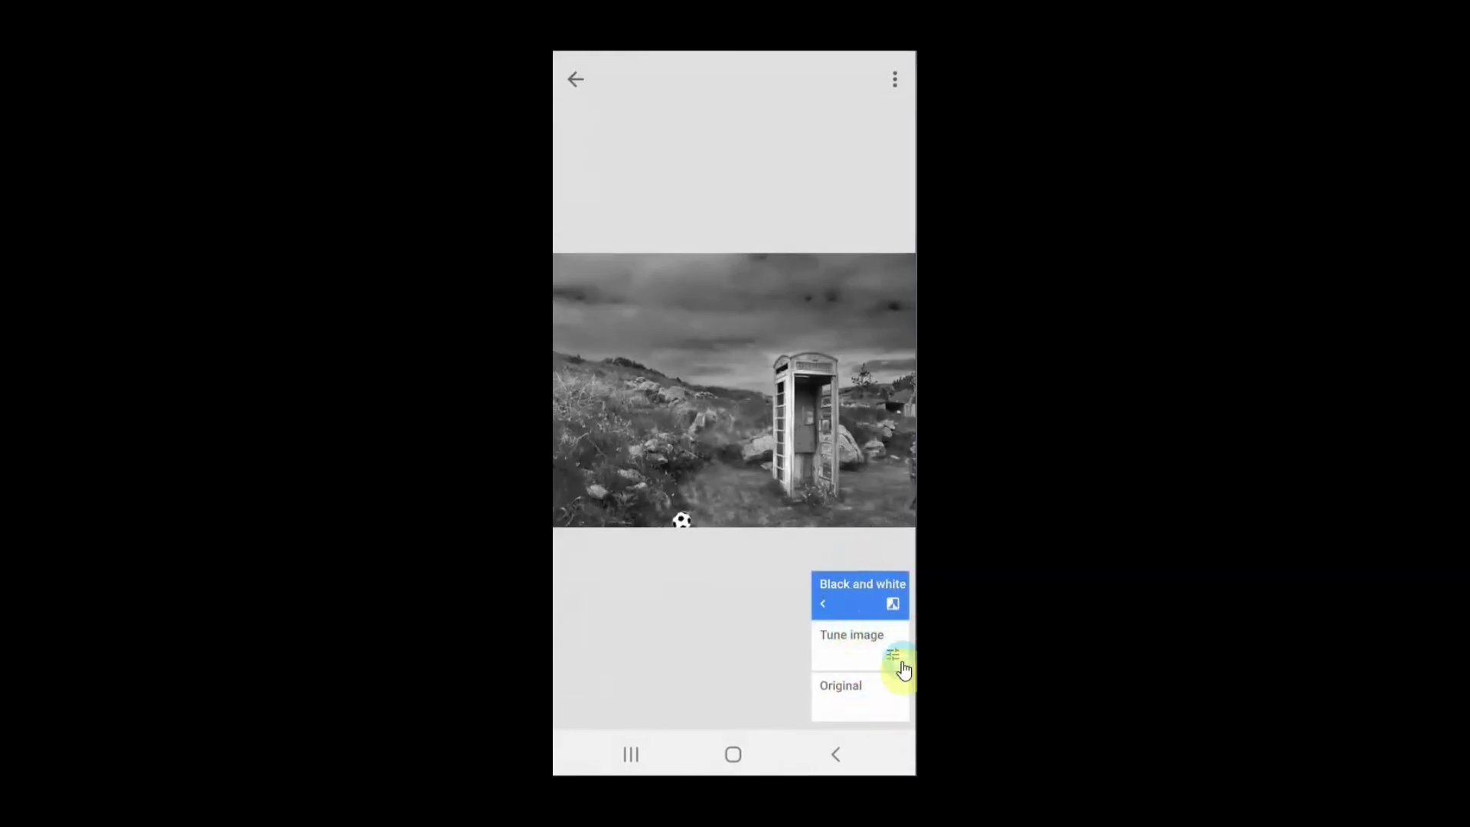
pyautogui.click(843, 595)
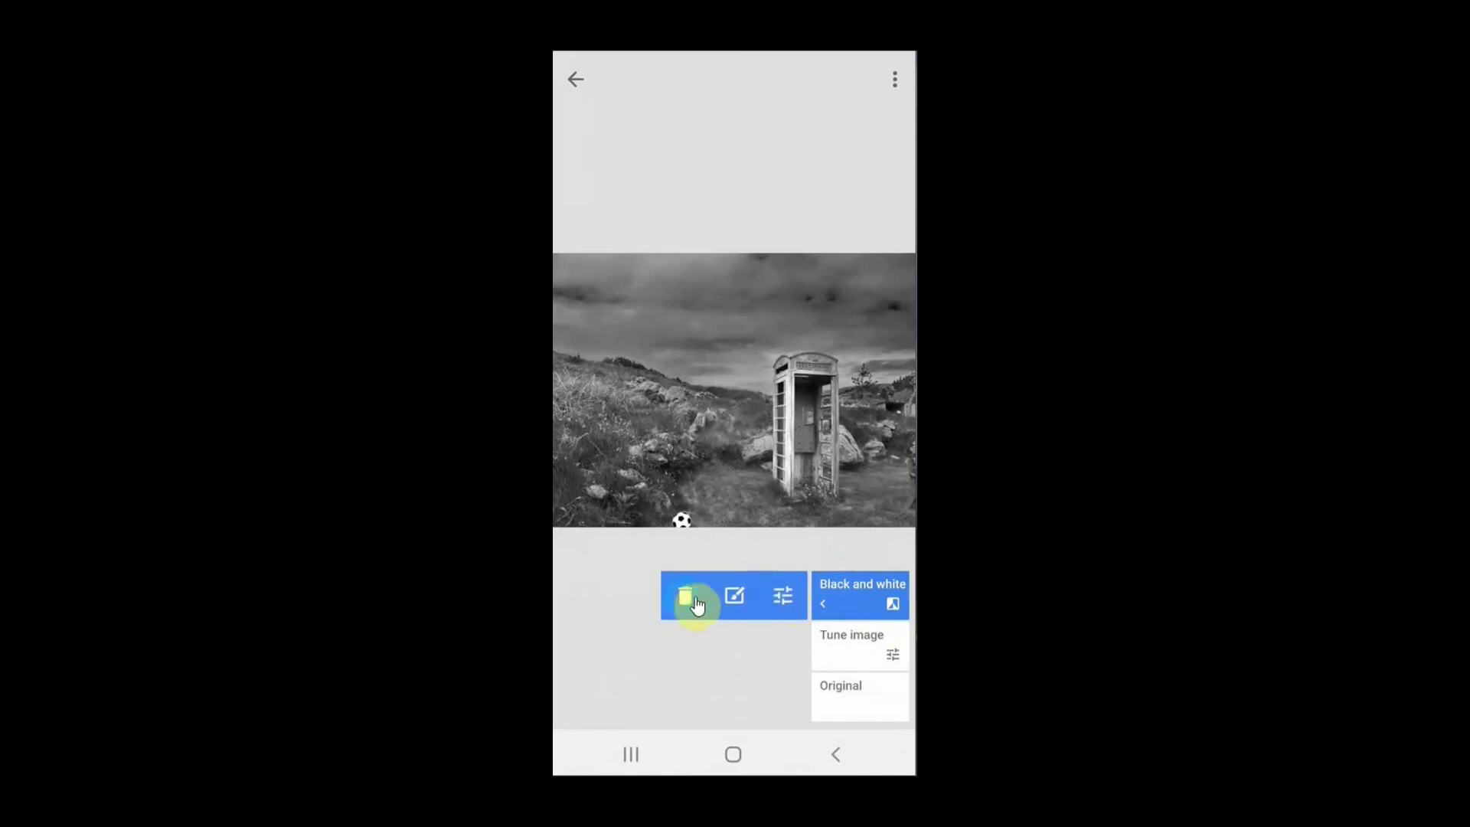
pyautogui.click(731, 593)
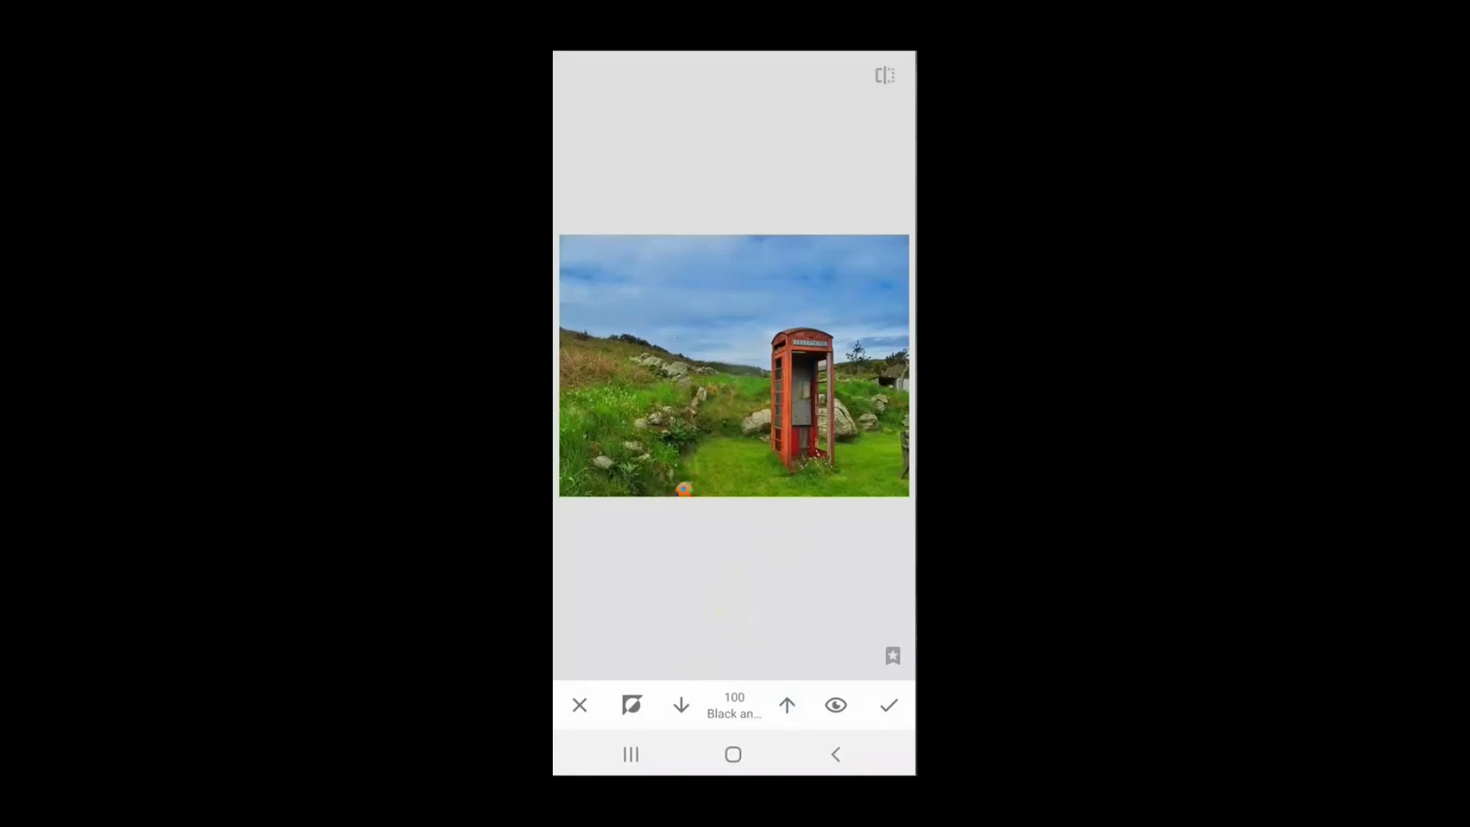
# Invert the mask so the whole photo is monochrome at brush strength 0, zoomed in on the phone box.
pyautogui.click(636, 706)
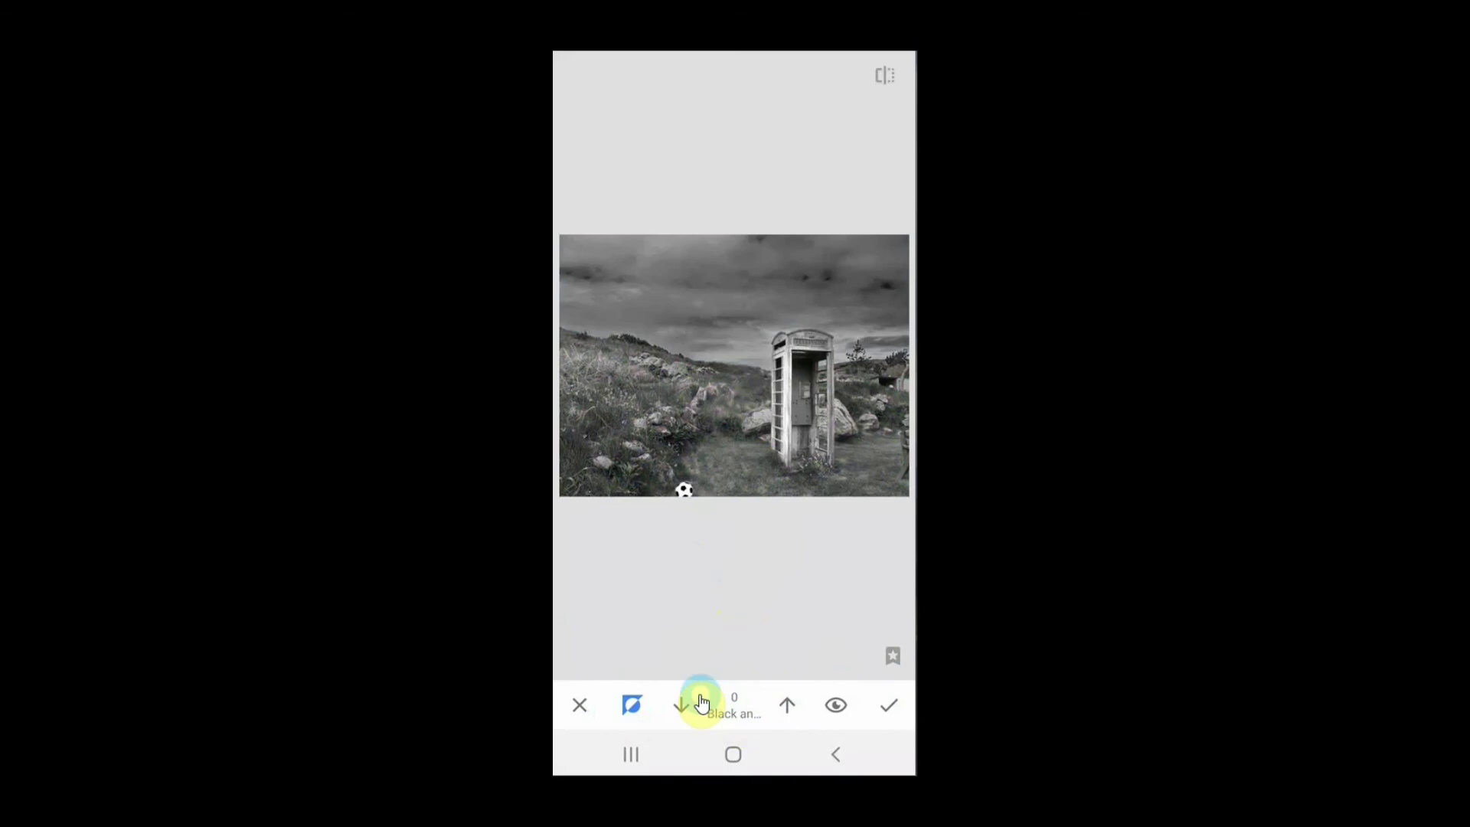
pyautogui.click(789, 703)
pyautogui.click(789, 705)
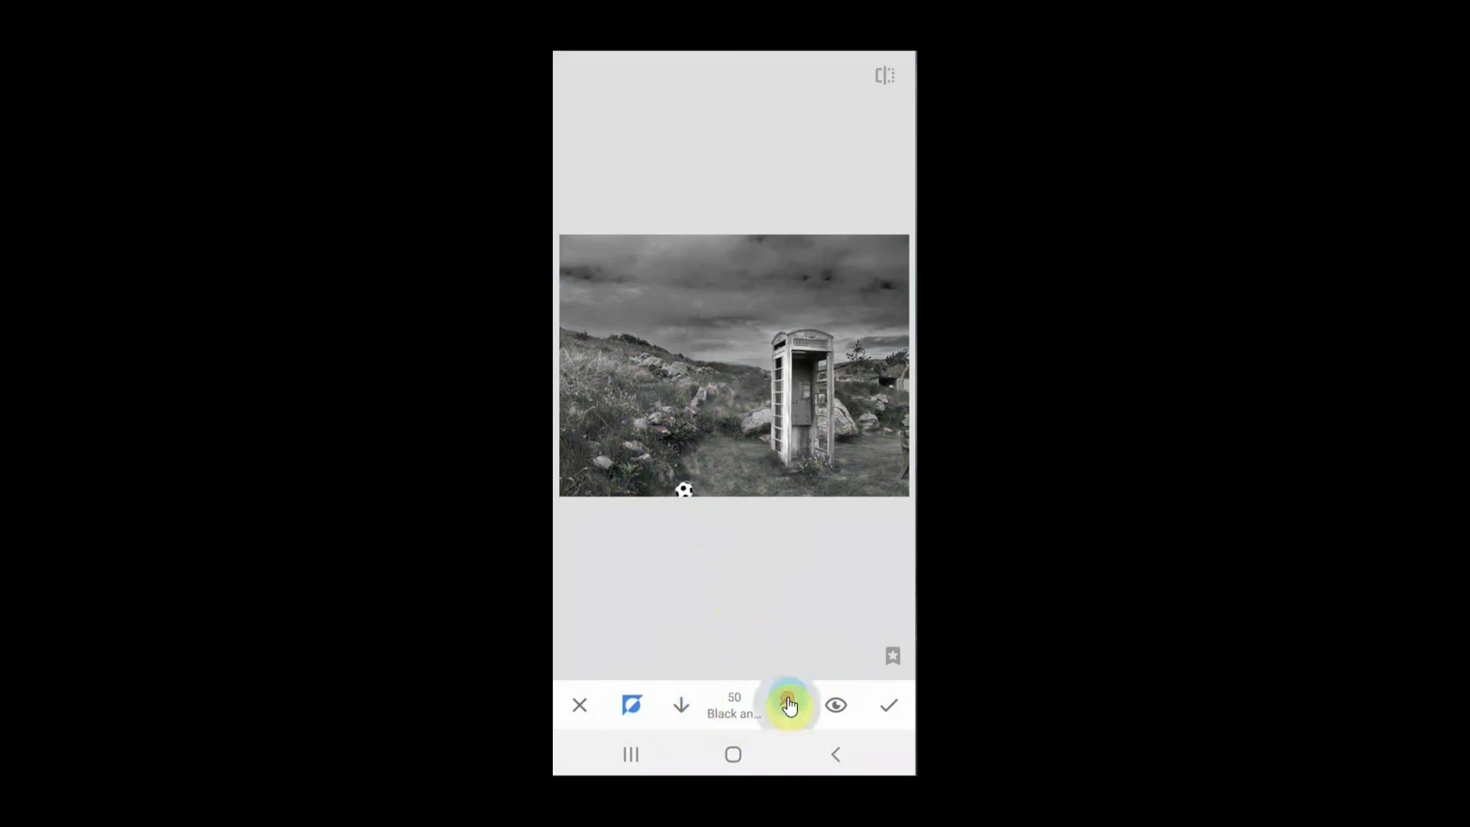
pyautogui.click(678, 703)
pyautogui.click(679, 704)
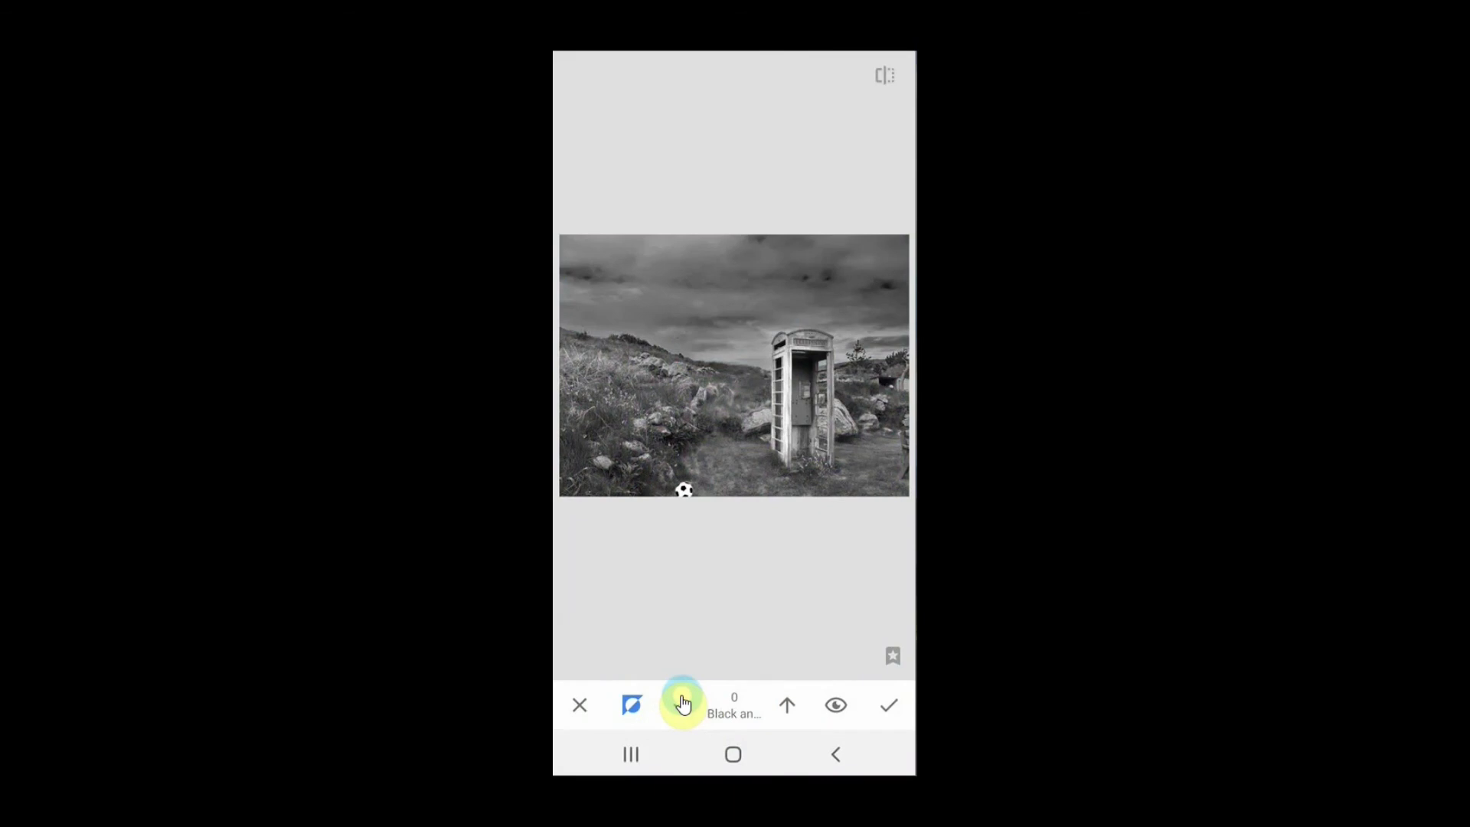
pyautogui.scroll(5, 735, 368)
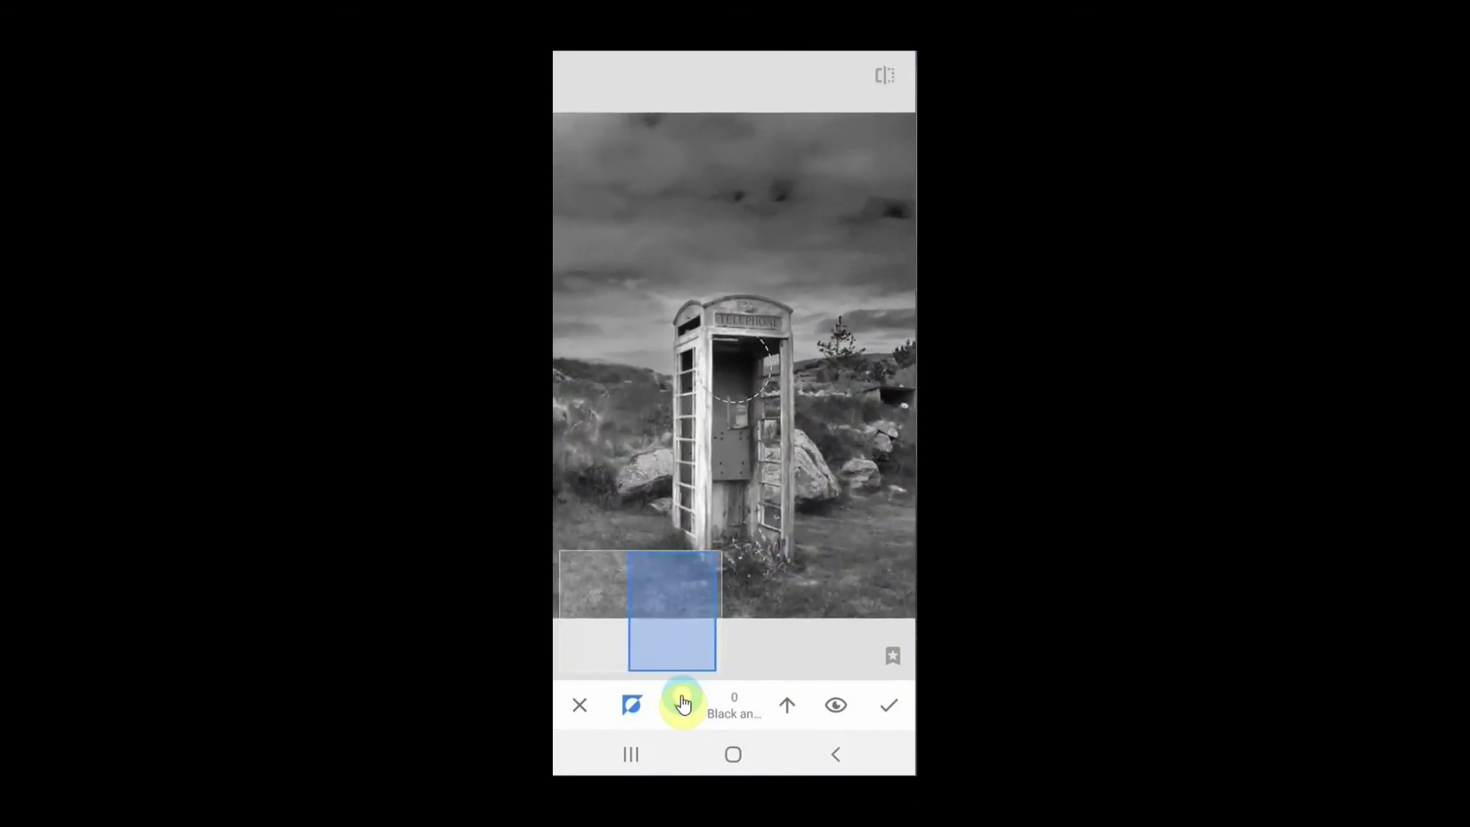
pyautogui.scroll(3, 735, 368)
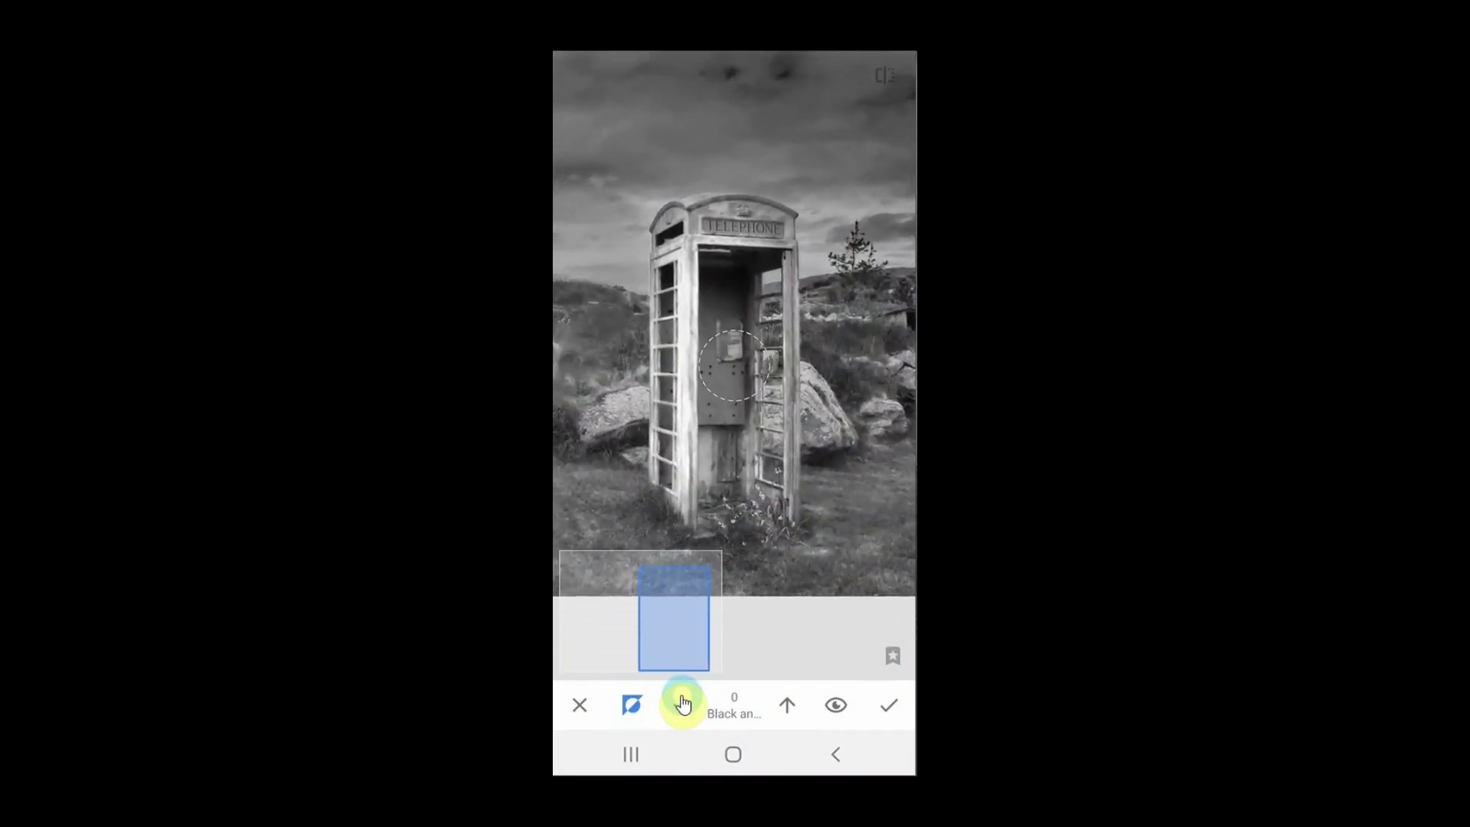
pyautogui.scroll(-8, 735, 367)
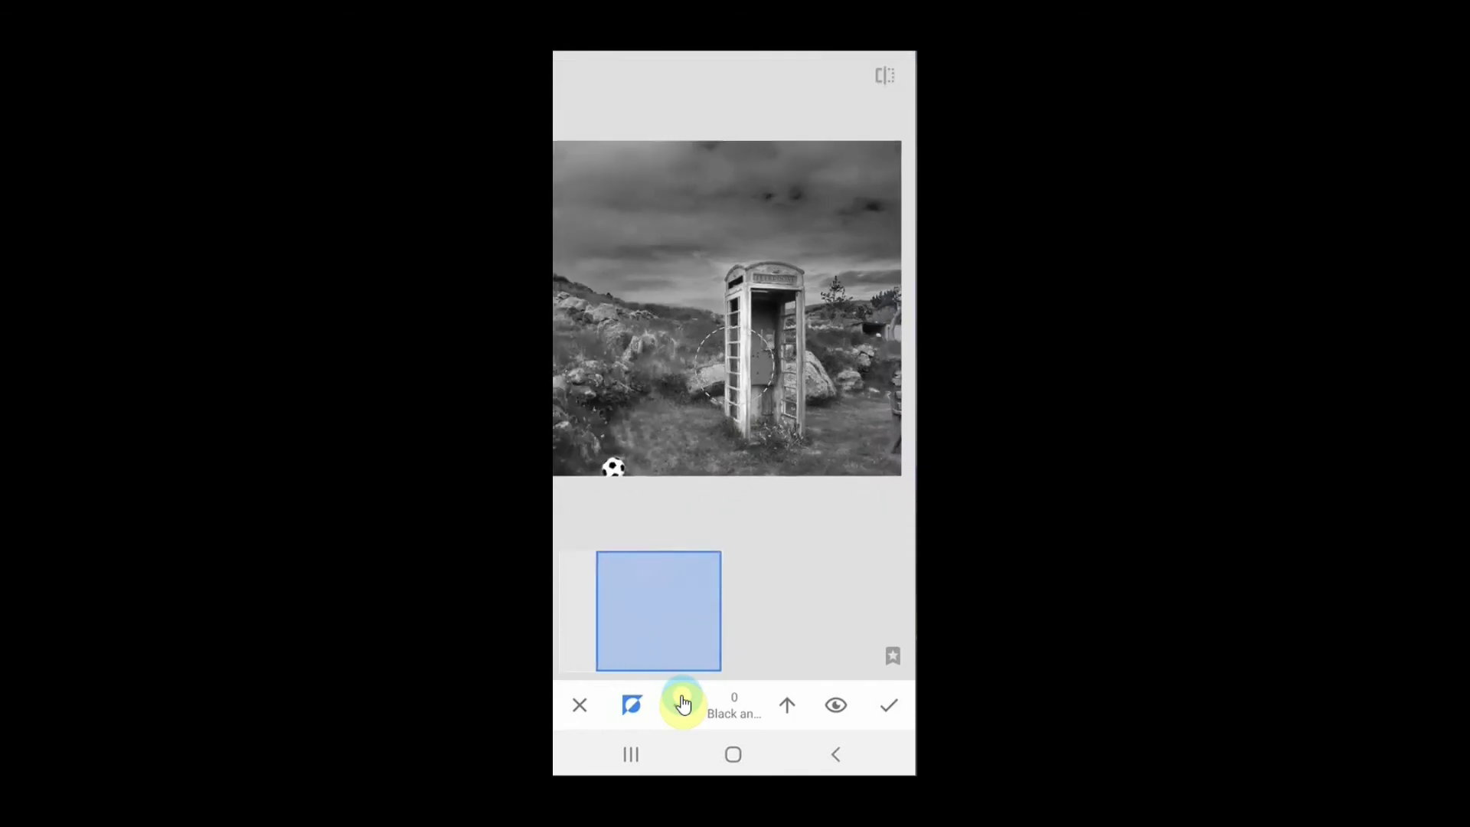
pyautogui.scroll(6, 735, 367)
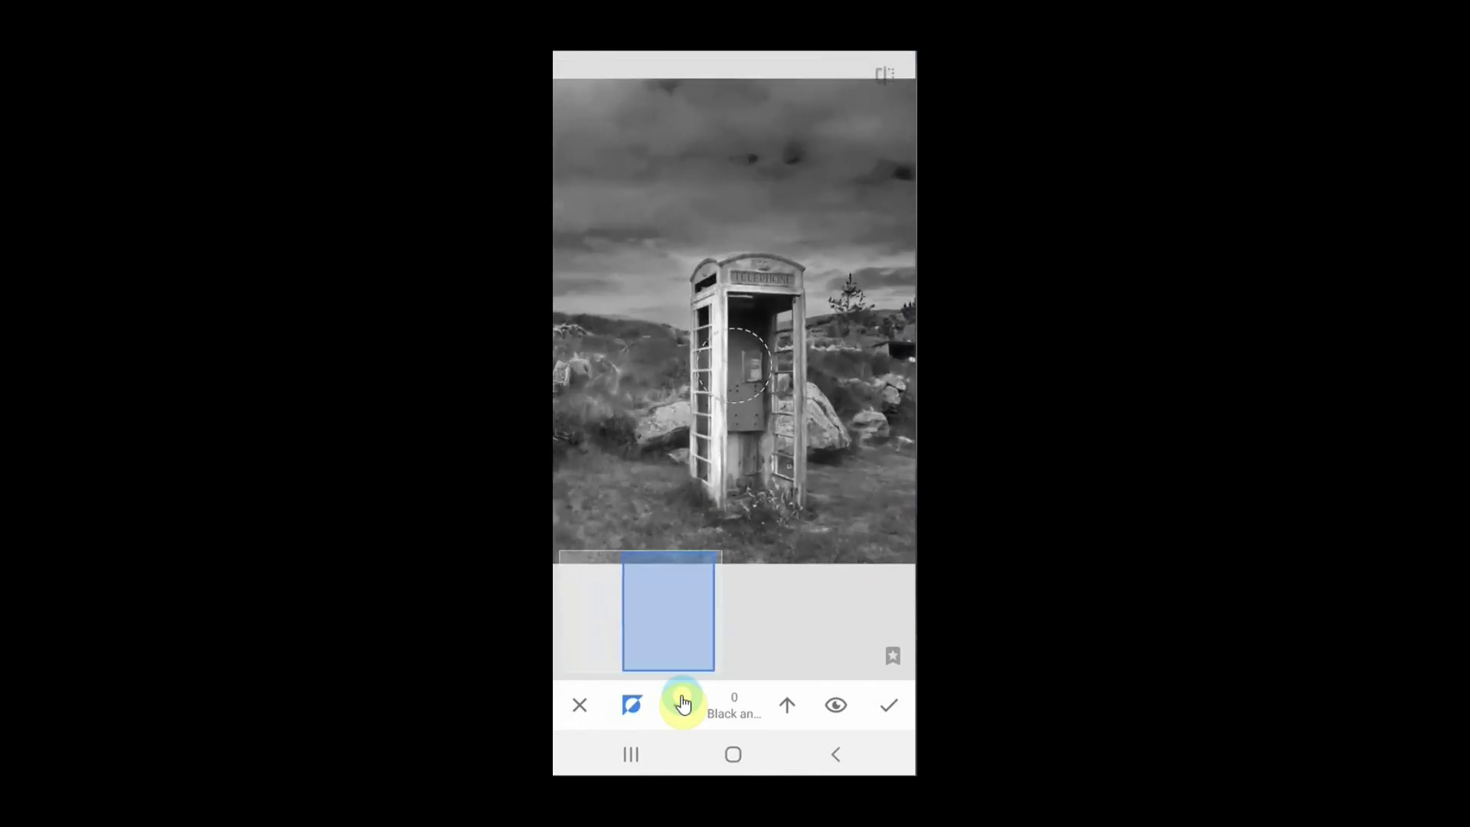
pyautogui.scroll(2, 735, 368)
pyautogui.scroll(4, 735, 367)
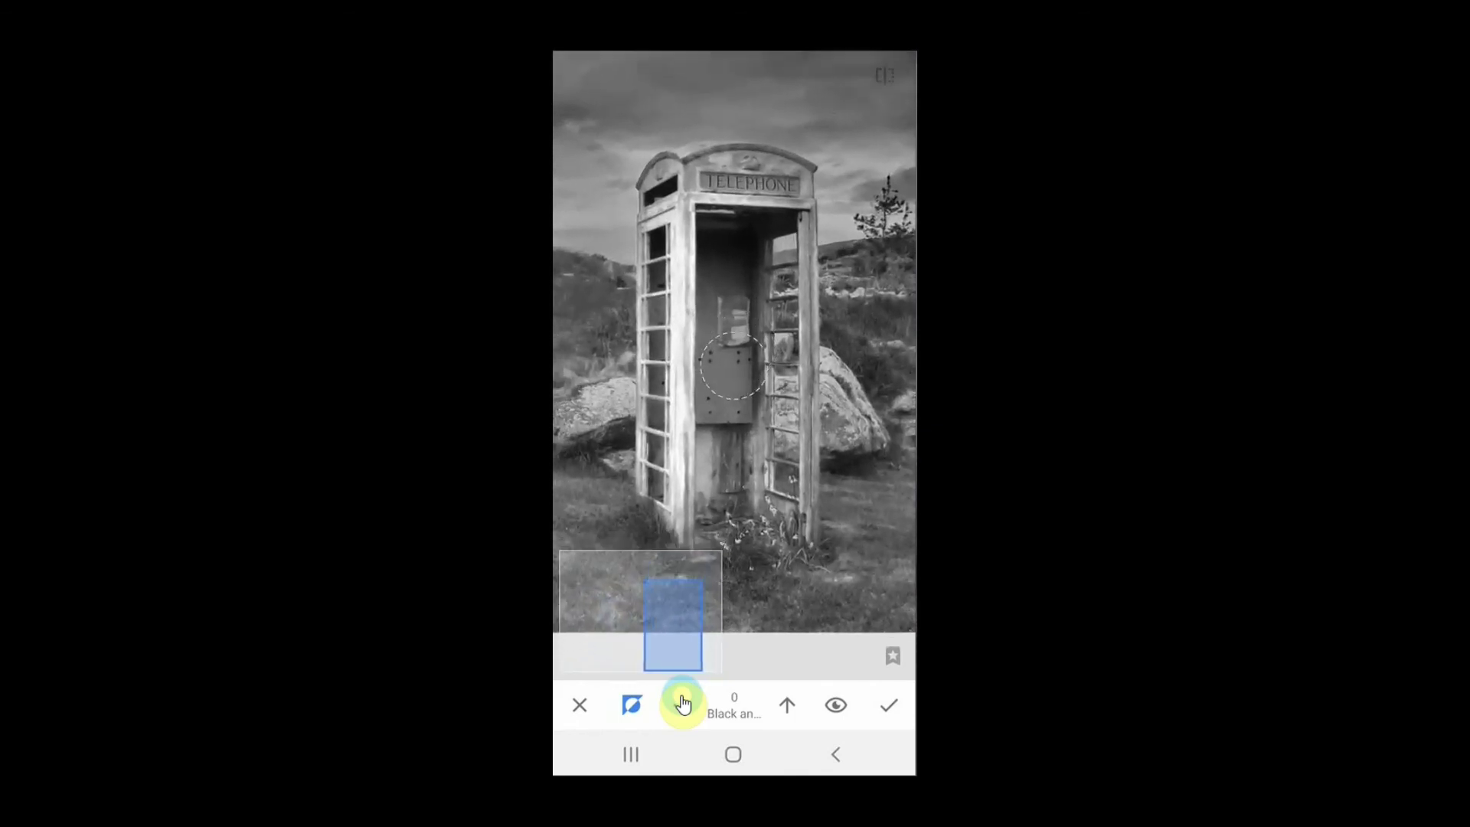
pyautogui.scroll(2, 735, 368)
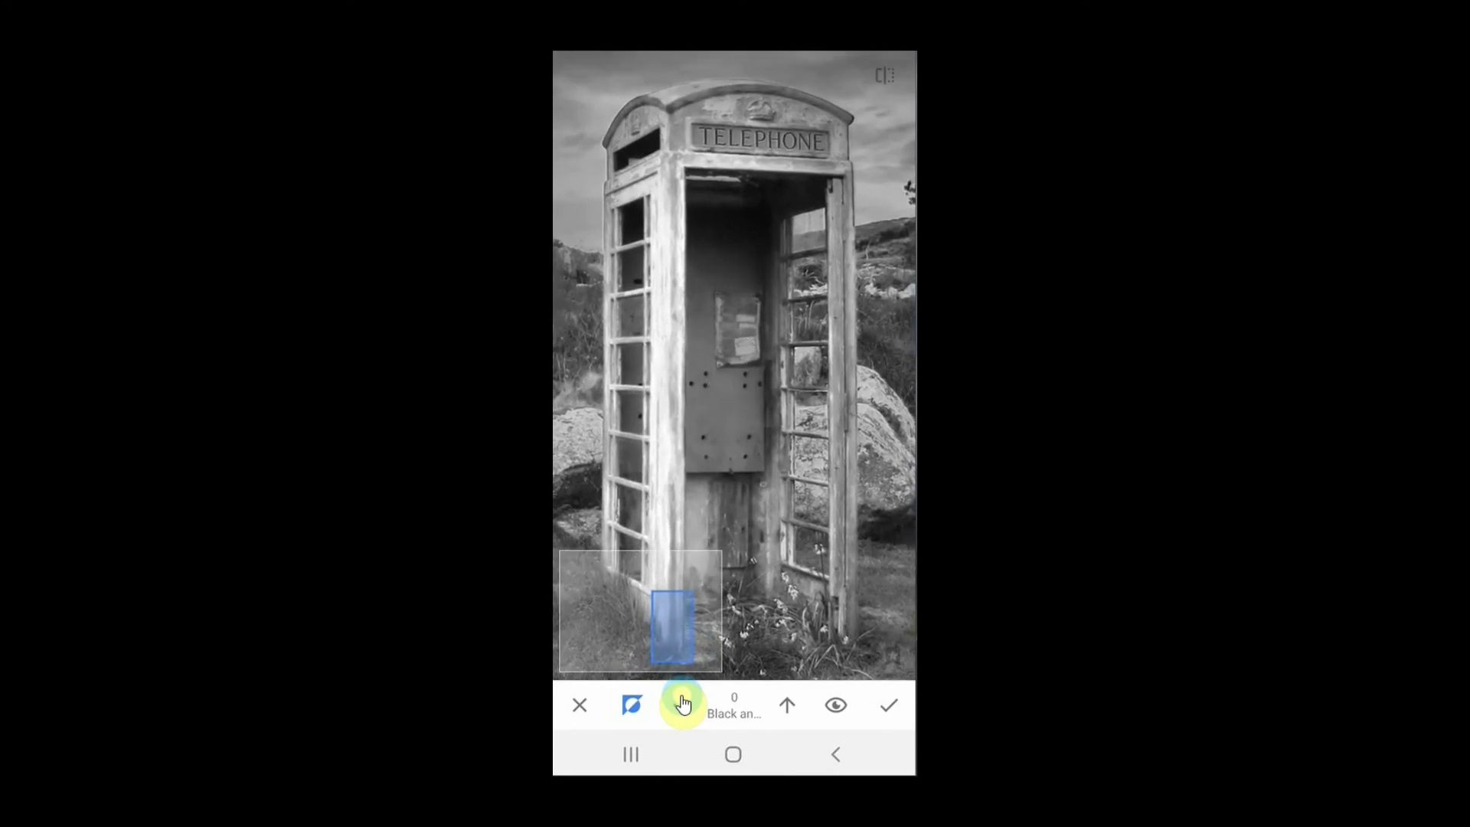
# Brush colour back onto the phone box and base grass at strength 100, tidying the edges.
pyautogui.moveTo(804, 121)
pyautogui.mouseDown()
pyautogui.moveTo(672, 147)
pyautogui.moveTo(638, 134)
pyautogui.moveTo(761, 118)
pyautogui.moveTo(819, 143)
pyautogui.moveTo(673, 145)
pyautogui.moveTo(656, 541)
pyautogui.moveTo(636, 196)
pyautogui.moveTo(620, 414)
pyautogui.moveTo(650, 594)
pyautogui.moveTo(690, 525)
pyautogui.moveTo(711, 276)
pyautogui.moveTo(781, 420)
pyautogui.moveTo(765, 559)
pyautogui.moveTo(721, 512)
pyautogui.moveTo(737, 593)
pyautogui.moveTo(830, 121)
pyautogui.moveTo(850, 230)
pyautogui.moveTo(834, 313)
pyautogui.moveTo(860, 463)
pyautogui.moveTo(847, 647)
pyautogui.moveTo(771, 485)
pyautogui.moveTo(752, 628)
pyautogui.moveTo(824, 650)
pyautogui.moveTo(665, 647)
pyautogui.moveTo(600, 610)
pyautogui.moveTo(765, 690)
pyautogui.moveTo(849, 673)
pyautogui.moveTo(850, 518)
pyautogui.moveTo(901, 387)
pyautogui.moveTo(712, 411)
pyautogui.moveTo(739, 361)
pyautogui.moveTo(716, 564)
pyautogui.mouseUp()
pyautogui.click(788, 709)
pyautogui.click(787, 708)
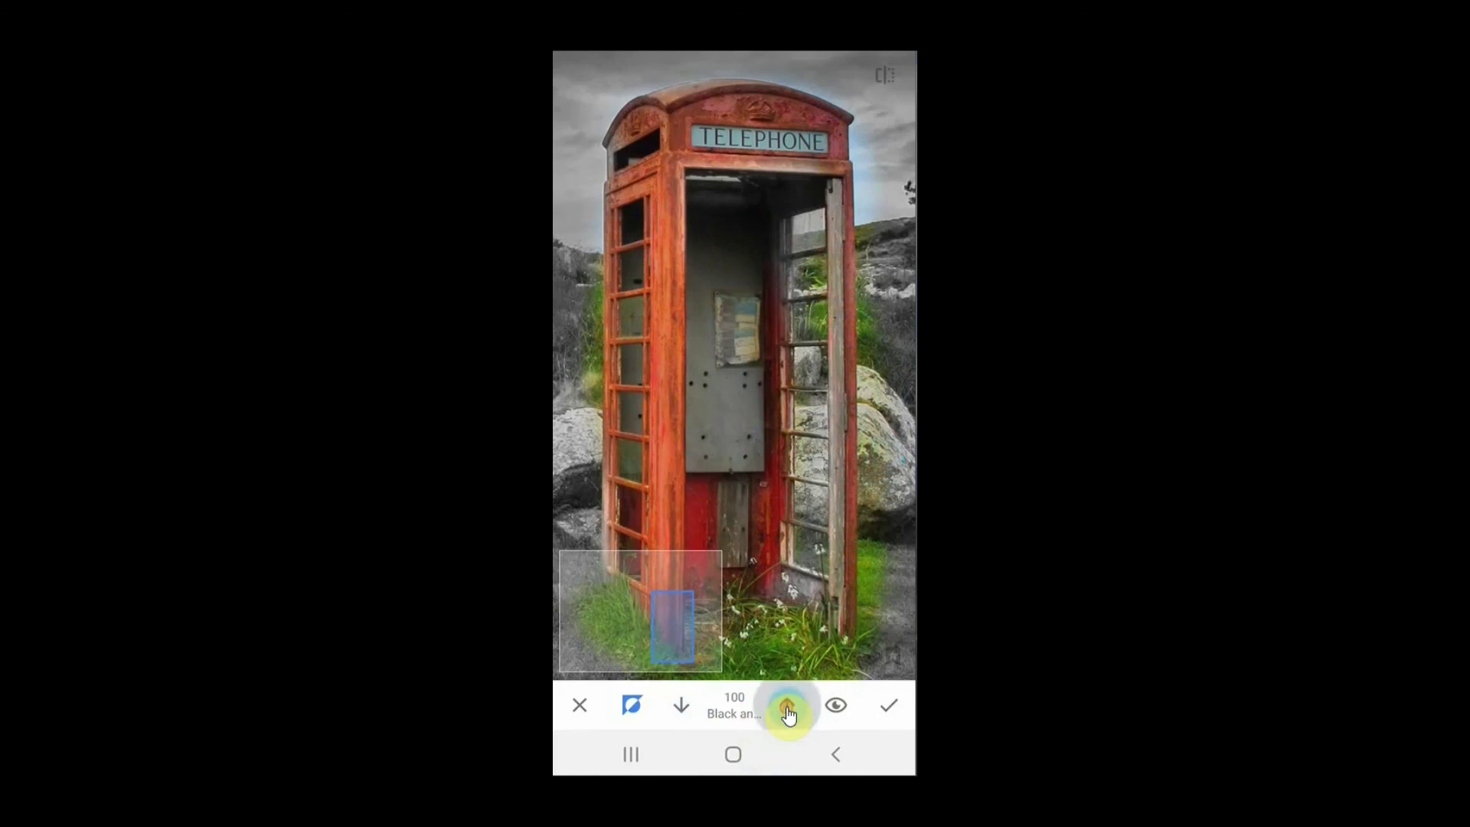
pyautogui.moveTo(900, 452)
pyautogui.mouseDown()
pyautogui.moveTo(851, 471)
pyautogui.moveTo(888, 477)
pyautogui.moveTo(893, 499)
pyautogui.moveTo(887, 664)
pyautogui.moveTo(912, 532)
pyautogui.moveTo(882, 287)
pyautogui.moveTo(879, 388)
pyautogui.mouseUp()
pyautogui.moveTo(593, 359)
pyautogui.mouseDown()
pyautogui.moveTo(585, 279)
pyautogui.moveTo(575, 580)
pyautogui.moveTo(656, 600)
pyautogui.mouseUp()
pyautogui.moveTo(824, 379); pyautogui.dragTo(877, 400)
pyautogui.doubleClick(878, 399)
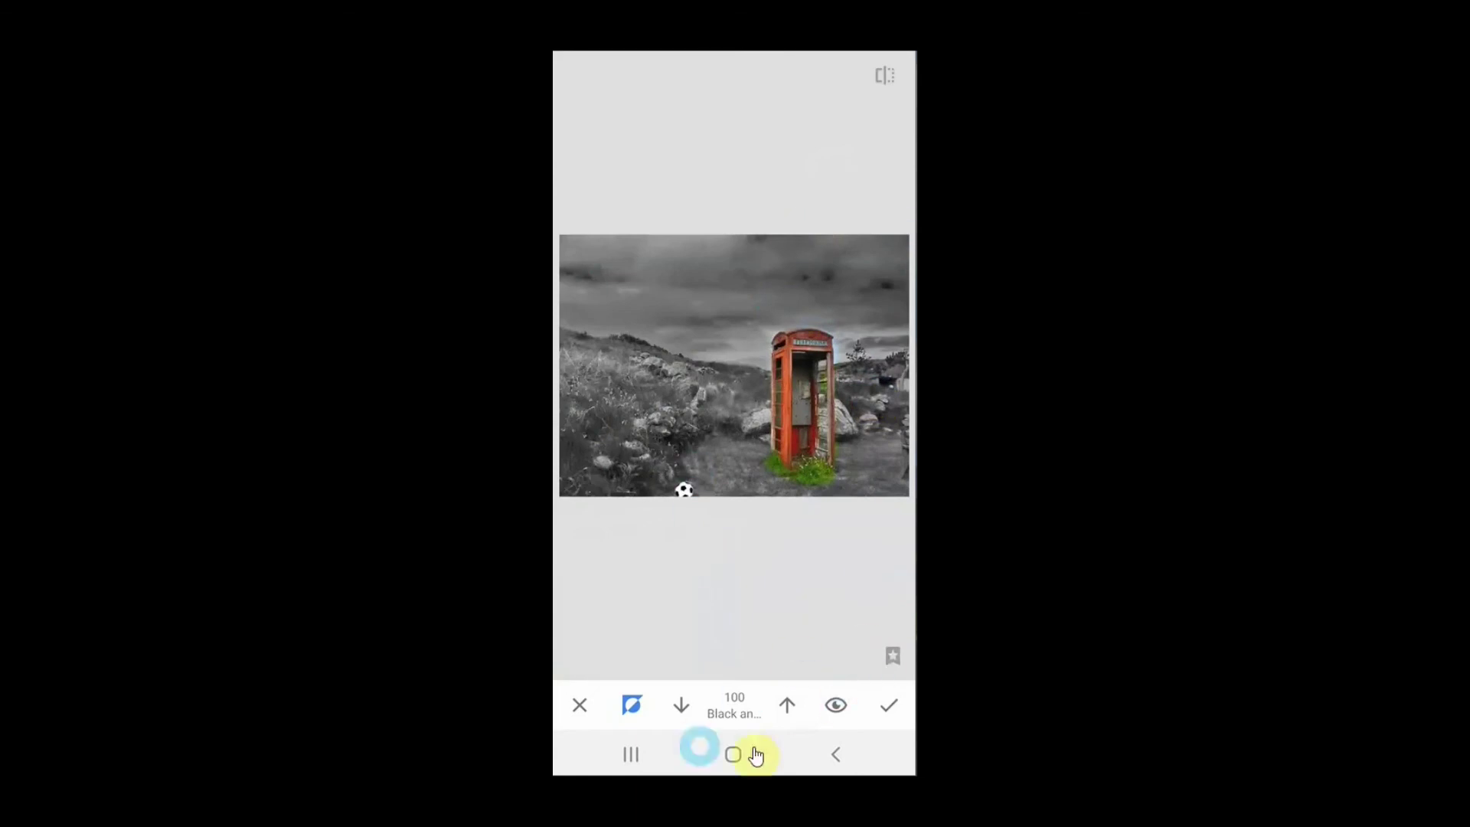
# Apply the brushed Black and white edit and close the edit stack.
pyautogui.click(885, 704)
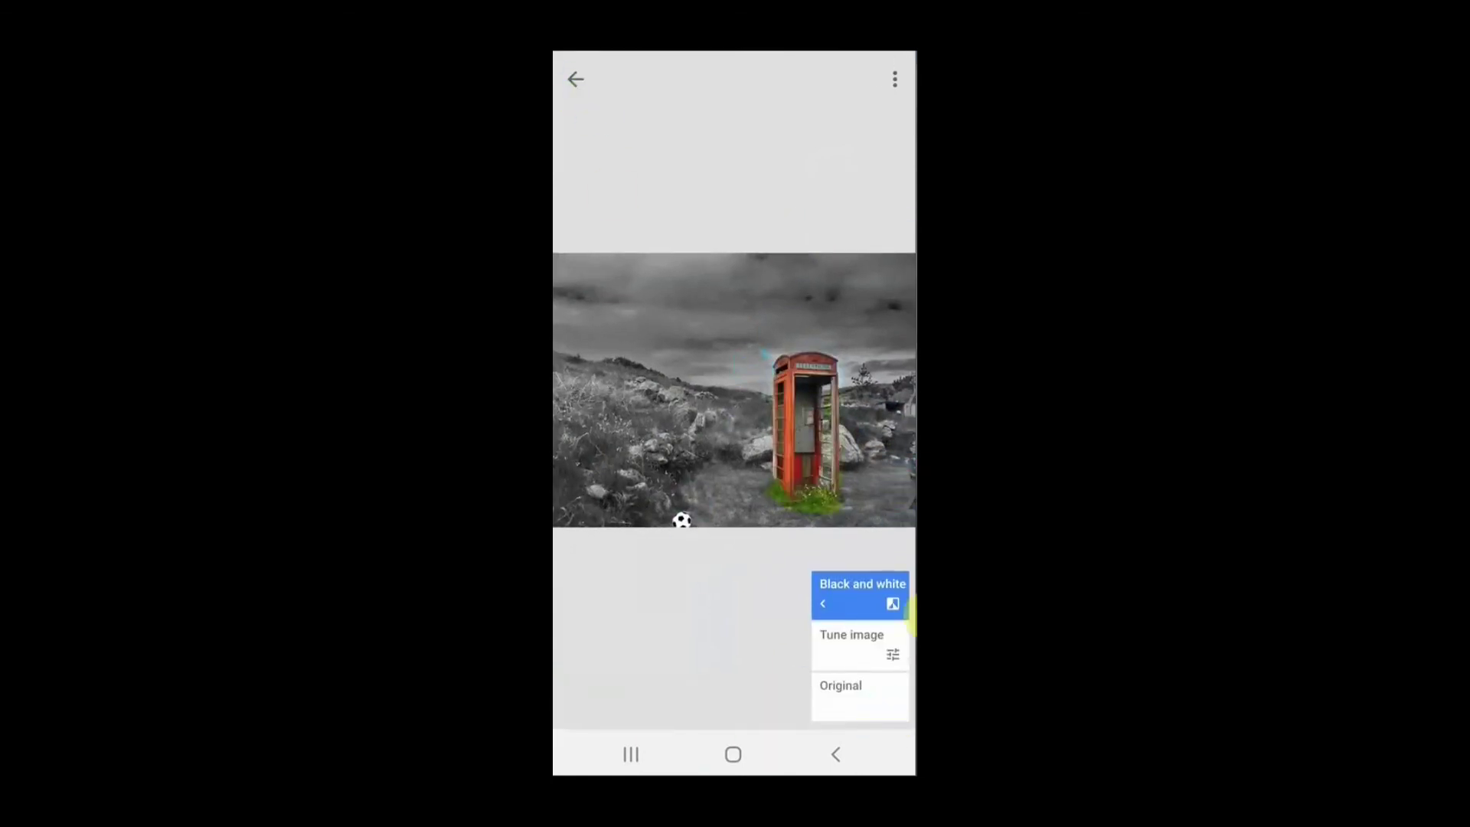
pyautogui.click(572, 79)
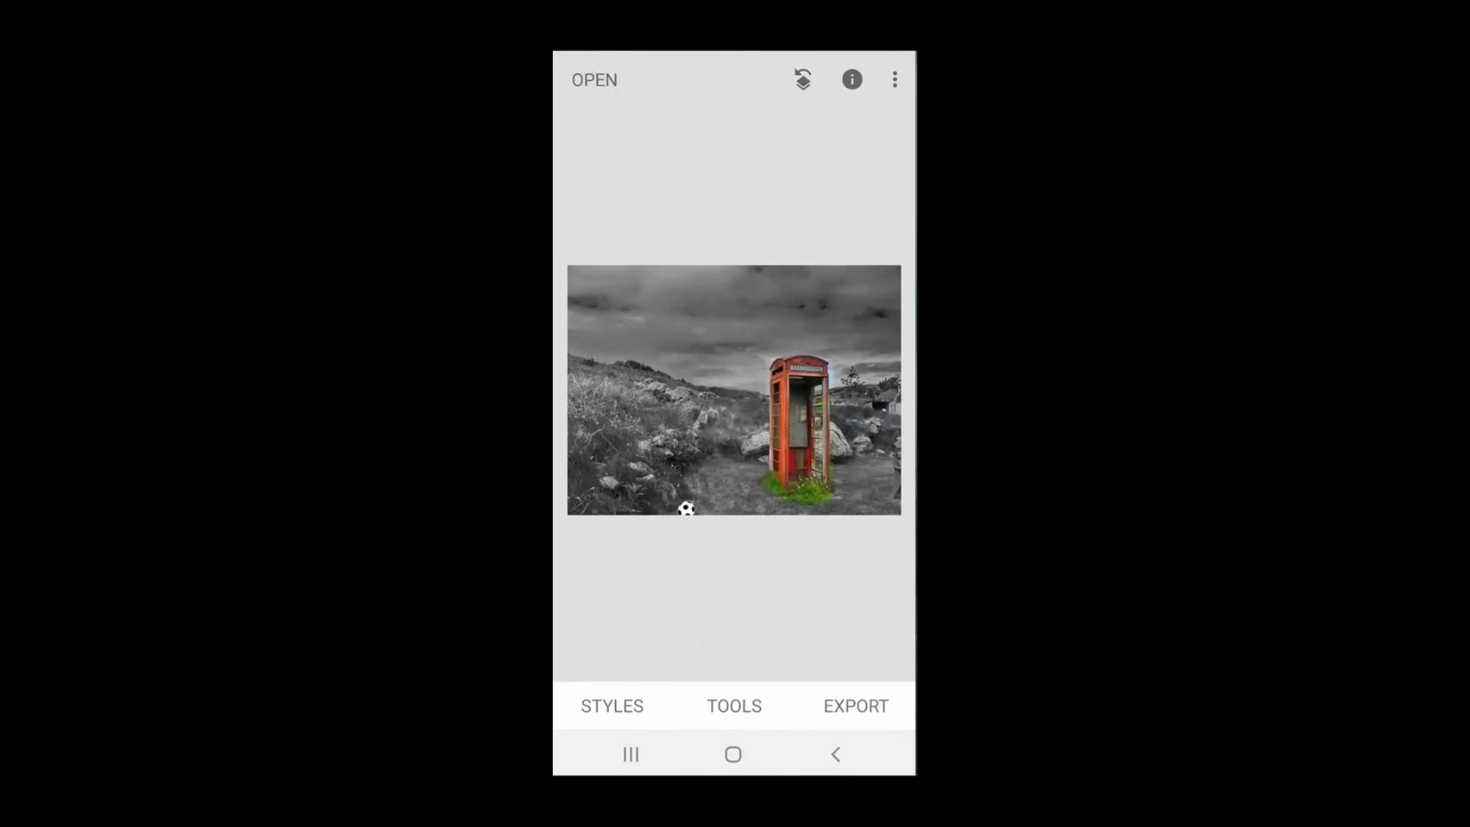
pyautogui.click(860, 328)
pyautogui.click(824, 505)
pyautogui.click(802, 470)
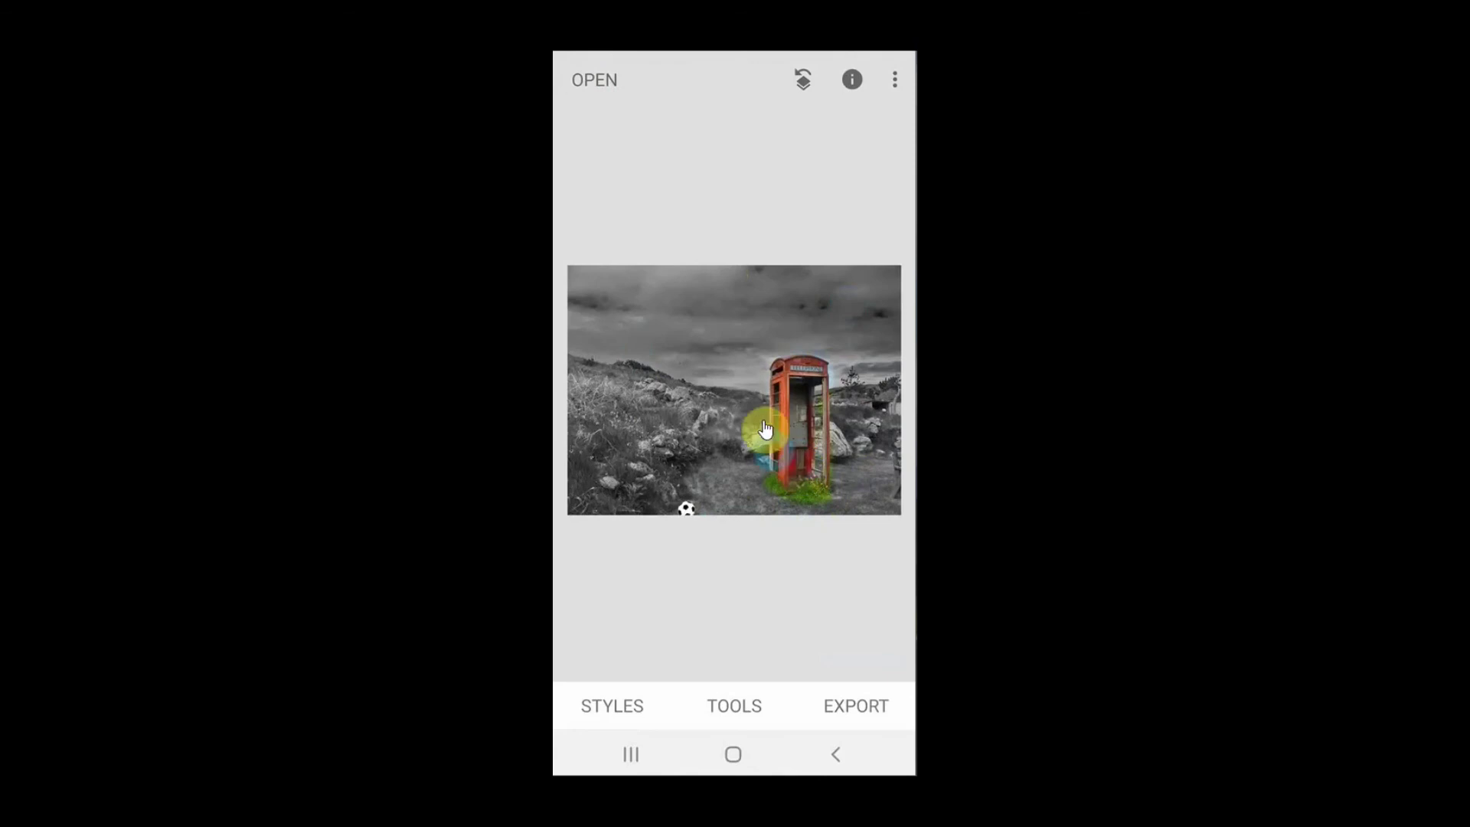
# Open the undo and edit history menu and dismiss it without changes.
pyautogui.click(798, 85)
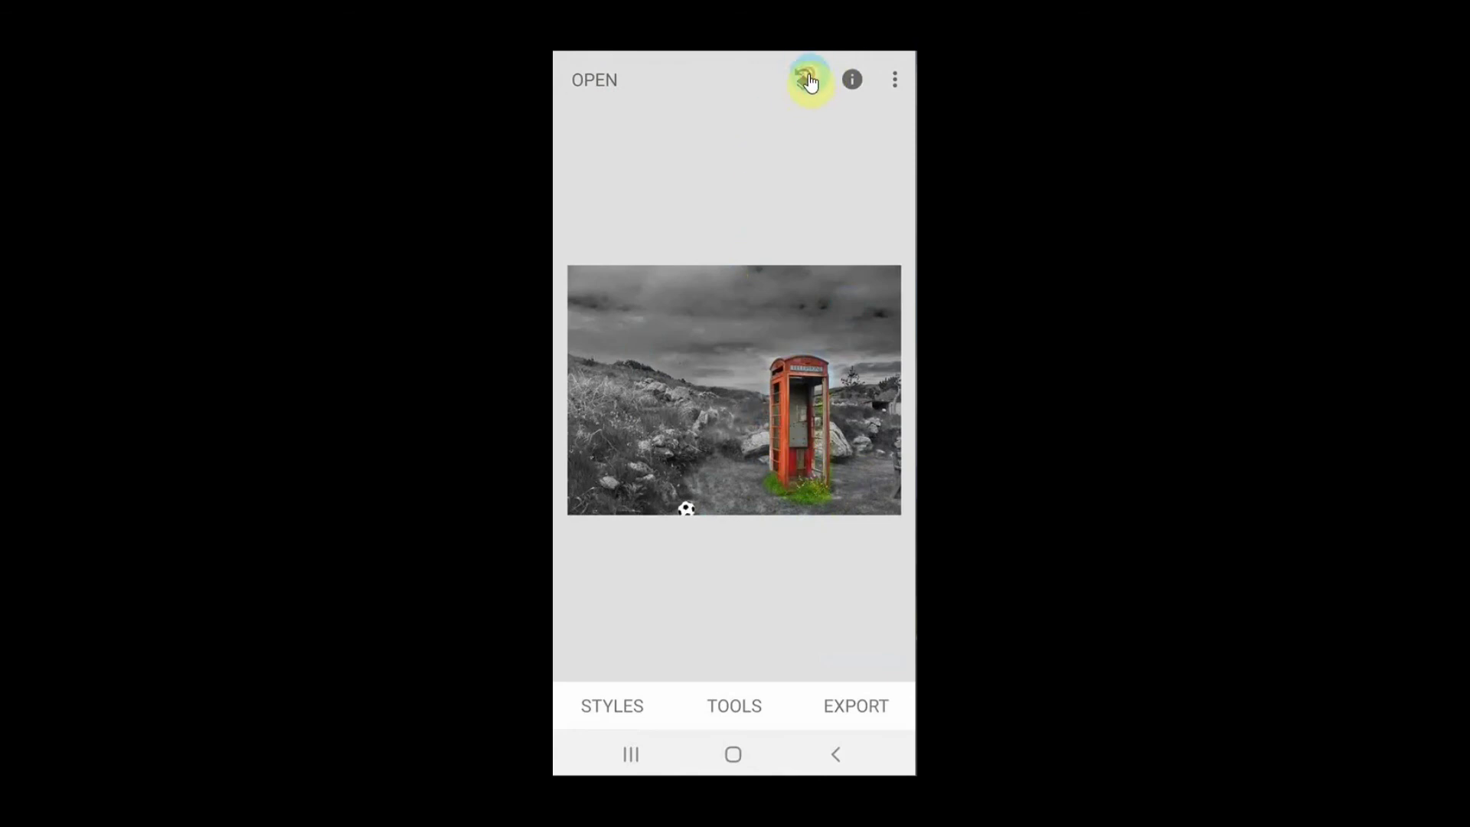
pyautogui.click(809, 81)
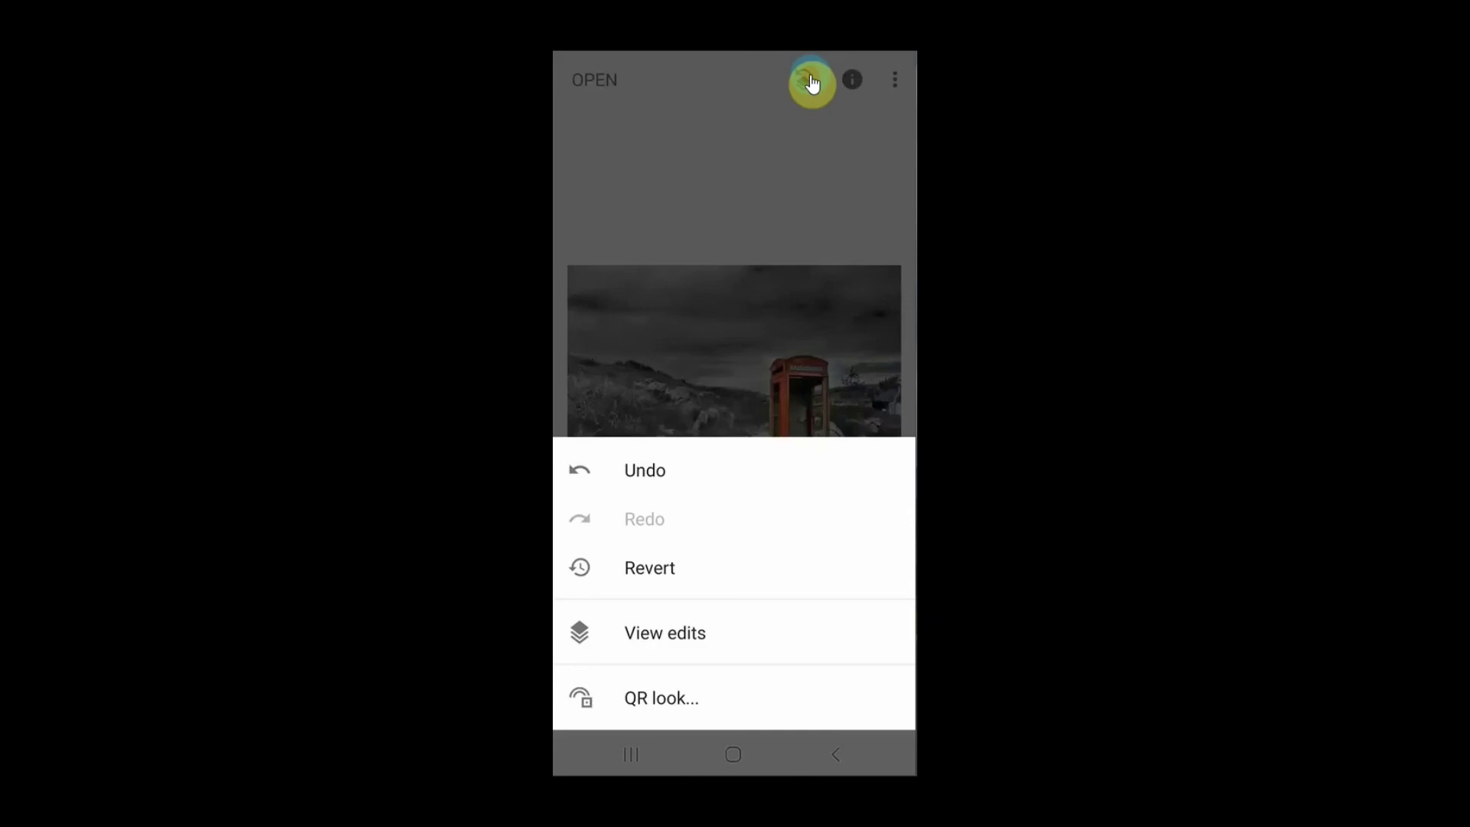
pyautogui.click(746, 281)
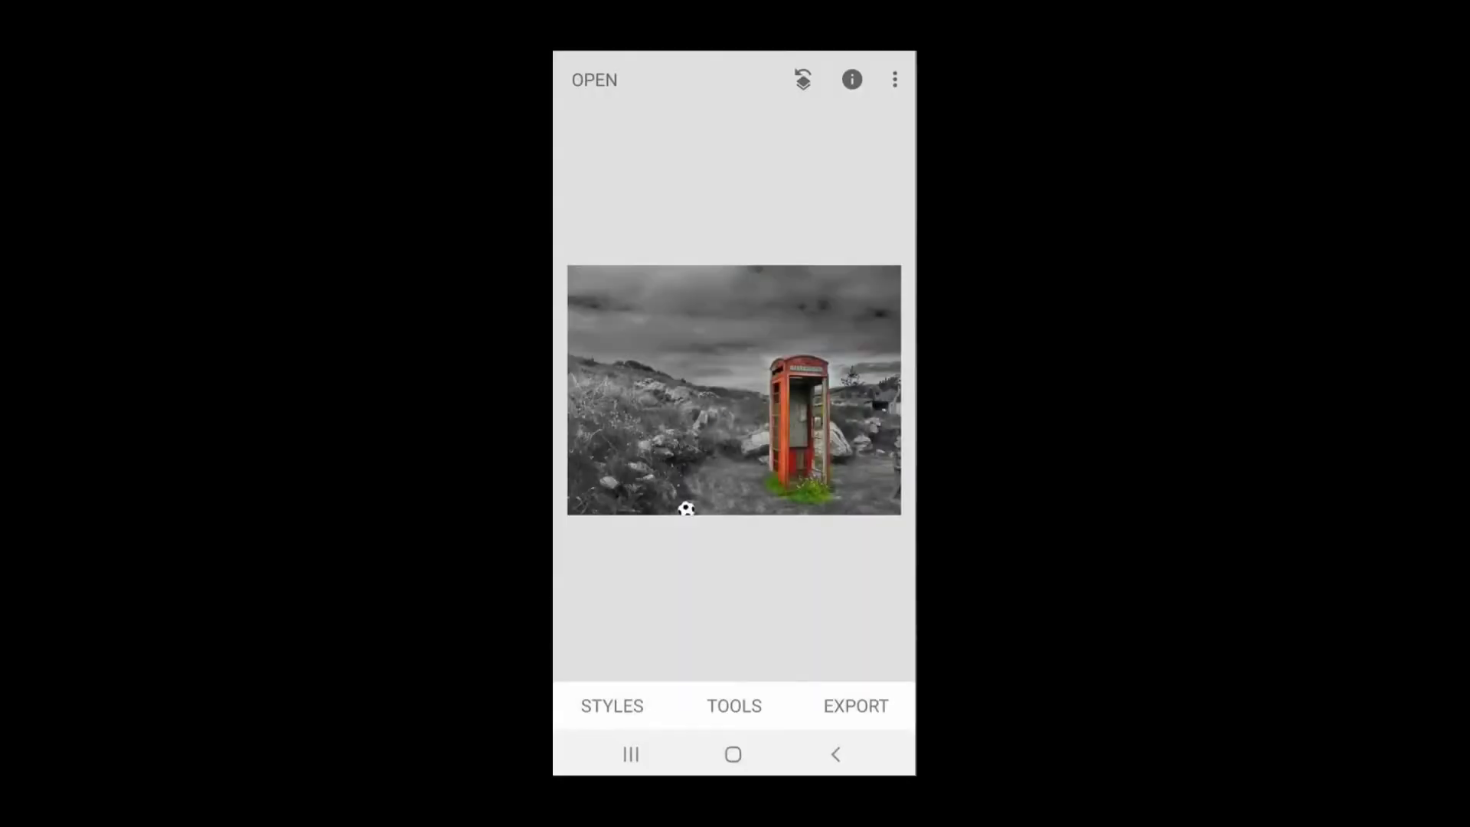